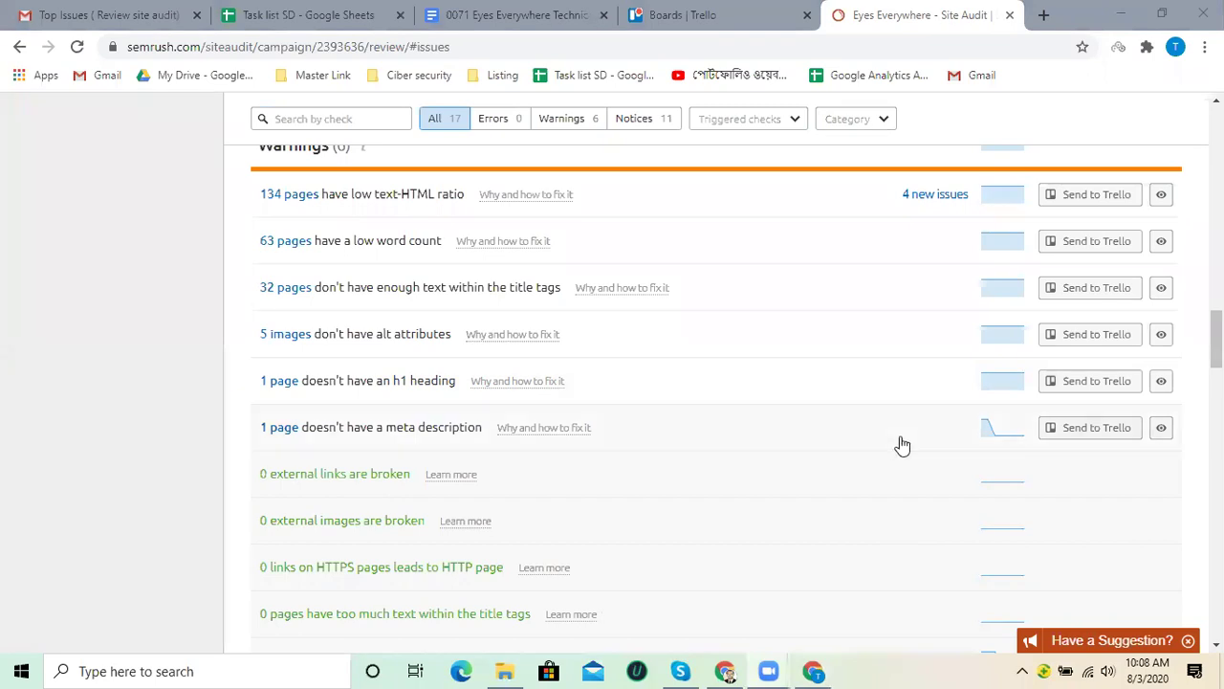
Review the Errors and Warnings lists in the Eyes Everywhere site audit.
scroll(158, 435, "up", 6)
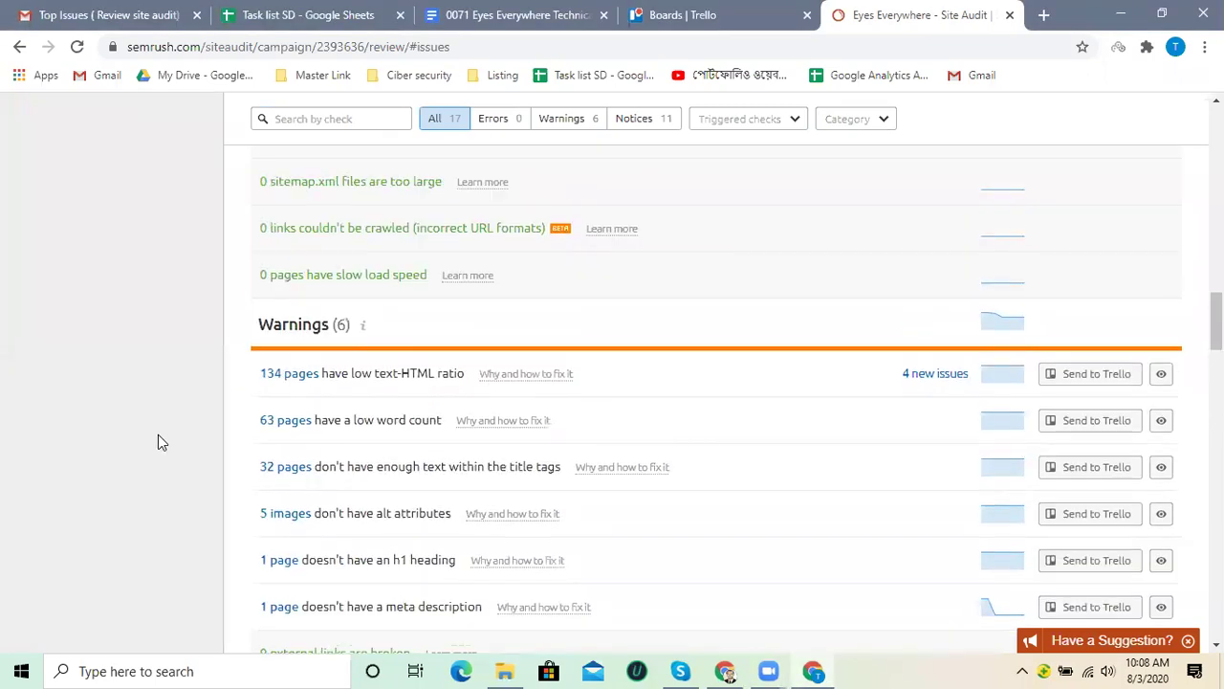
scroll(161, 442, "up", 10)
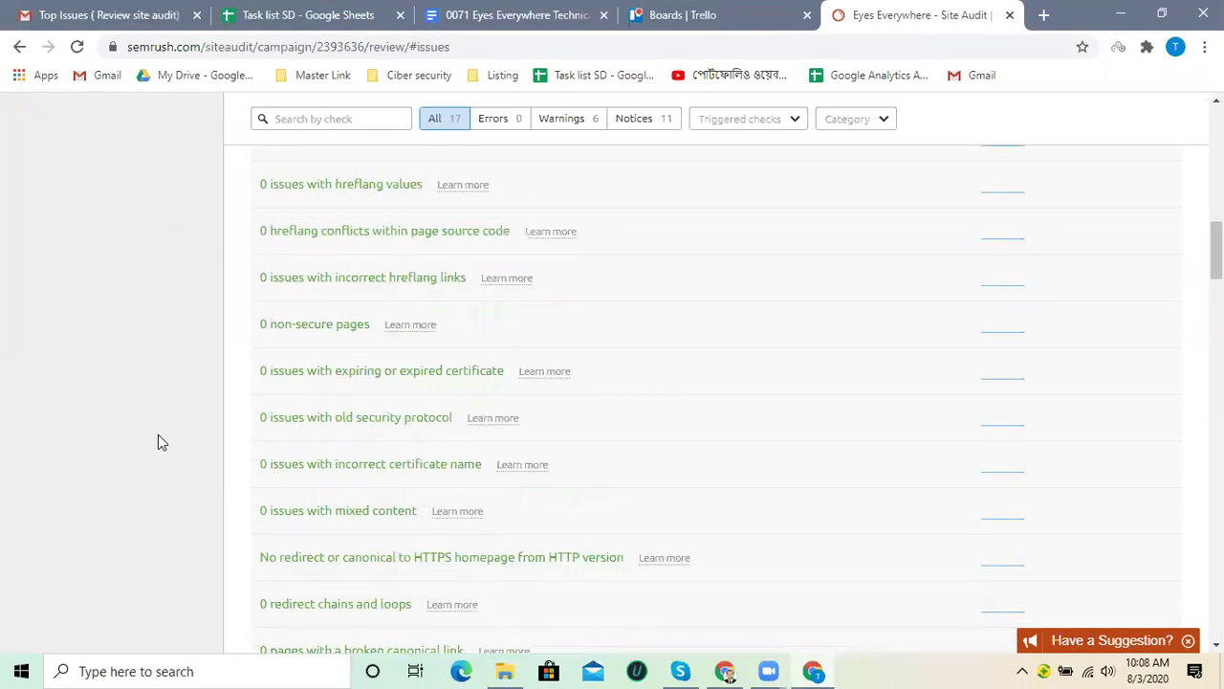
scroll(188, 474, "up", 5)
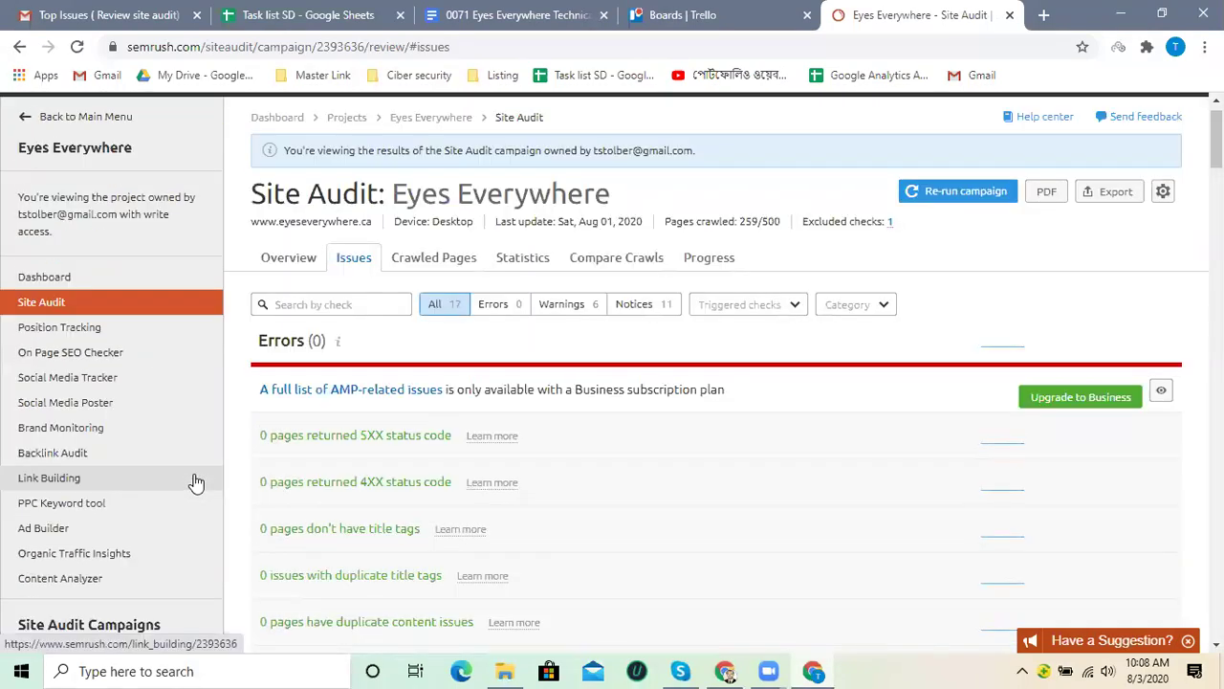
scroll(196, 486, "down", 15)
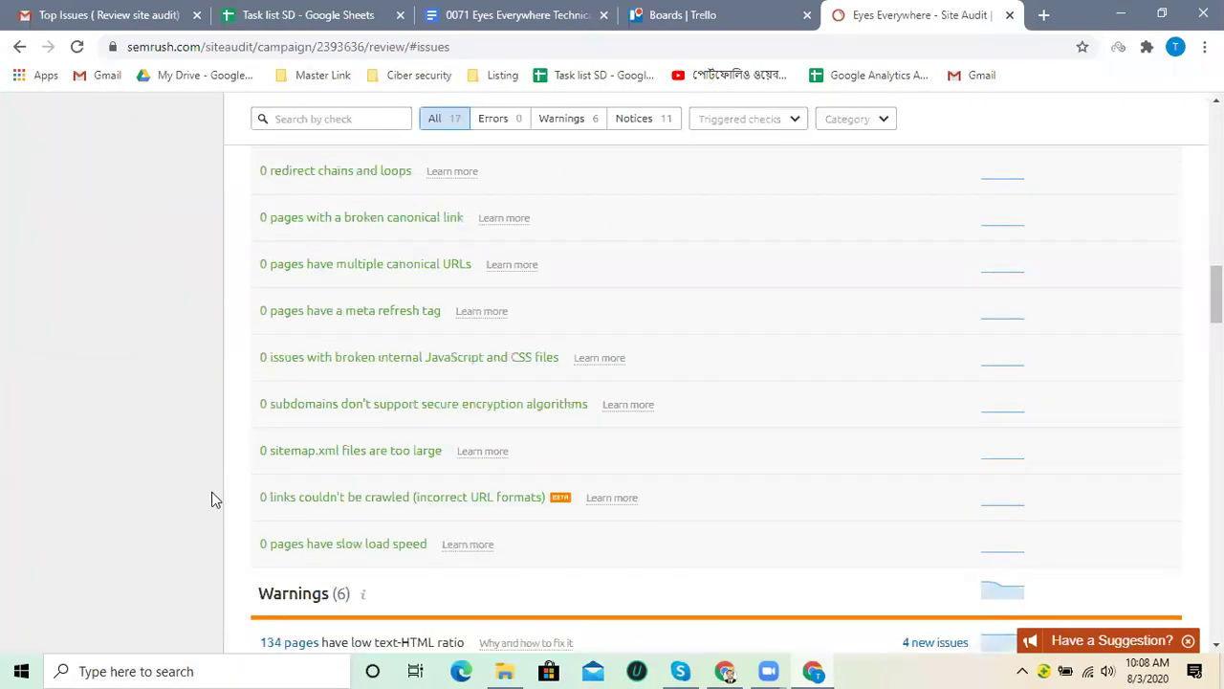
Switch to the 0071 Eyes Everywhere Technical Actions document and highlight its first Thematic and Top 3 Issues sections.
left_click(128, 13)
left_click(475, 7)
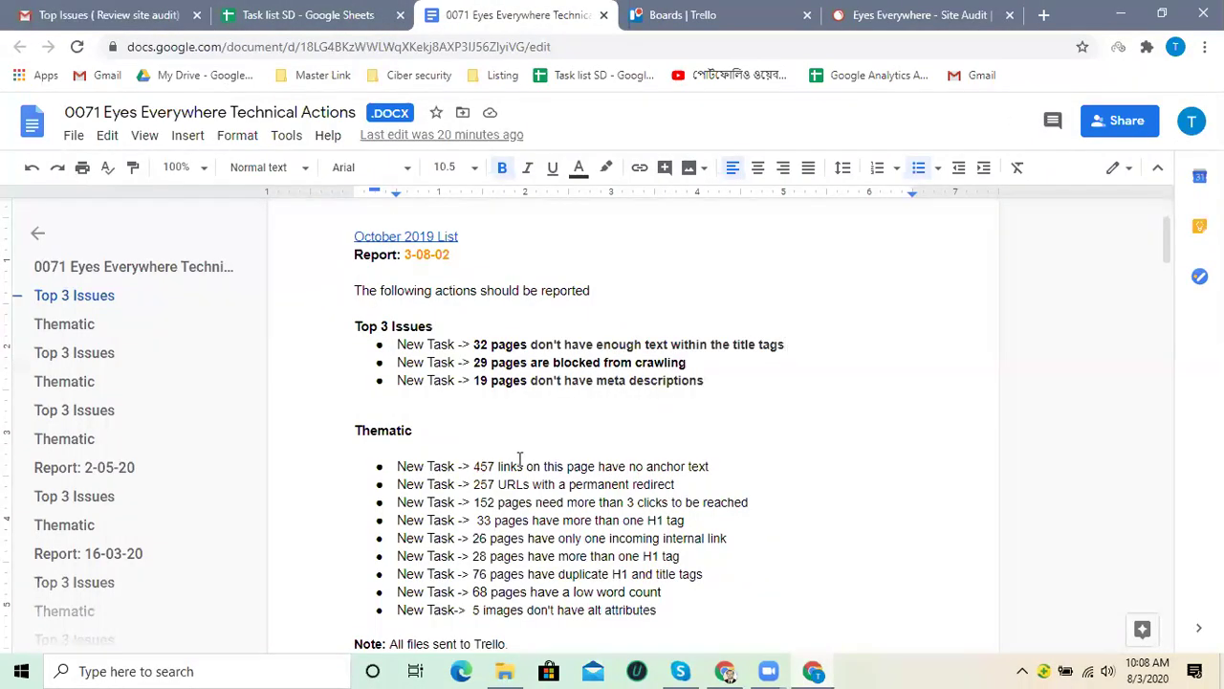
scroll(464, 394, "down", 3)
scroll(464, 394, "up", 2)
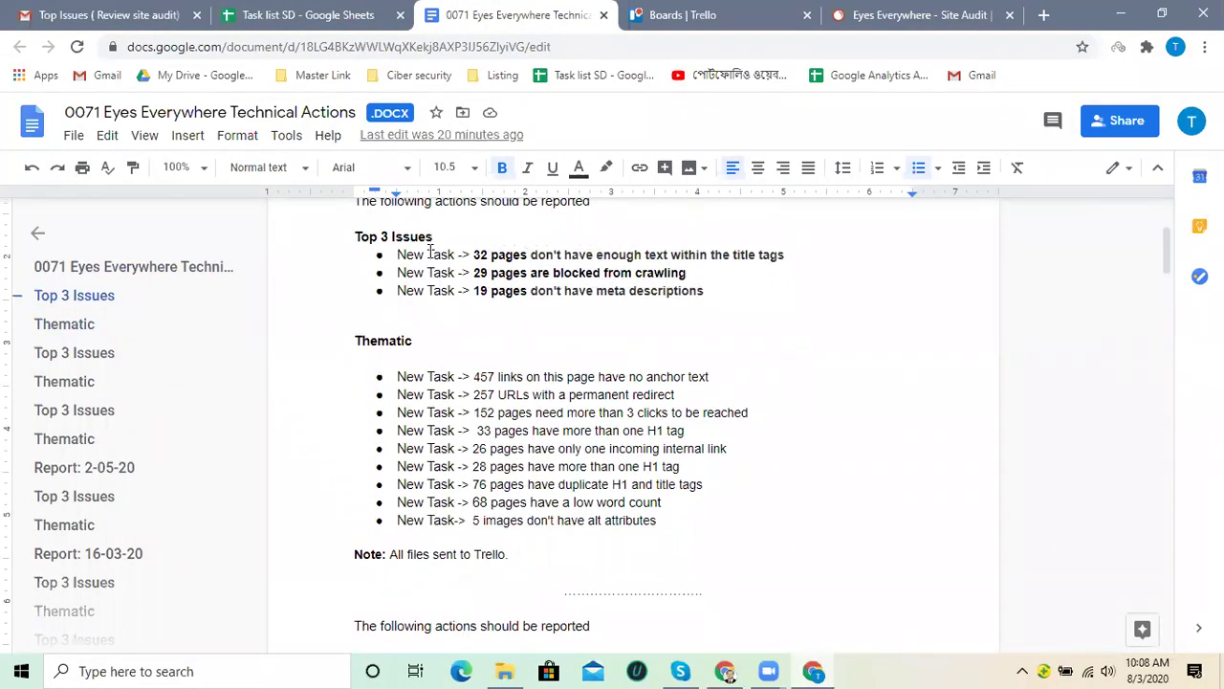
double_click(400, 340)
left_click(421, 339)
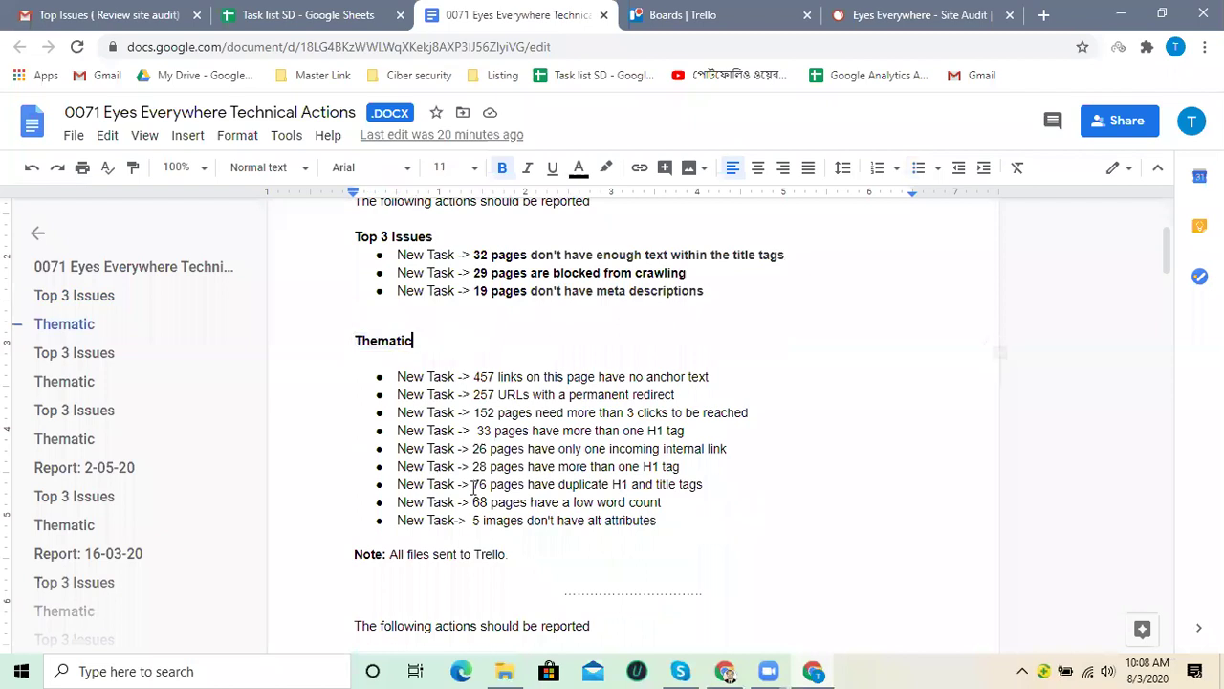
left_click_drag(656, 520, 364, 355)
left_click_drag(712, 291, 328, 231)
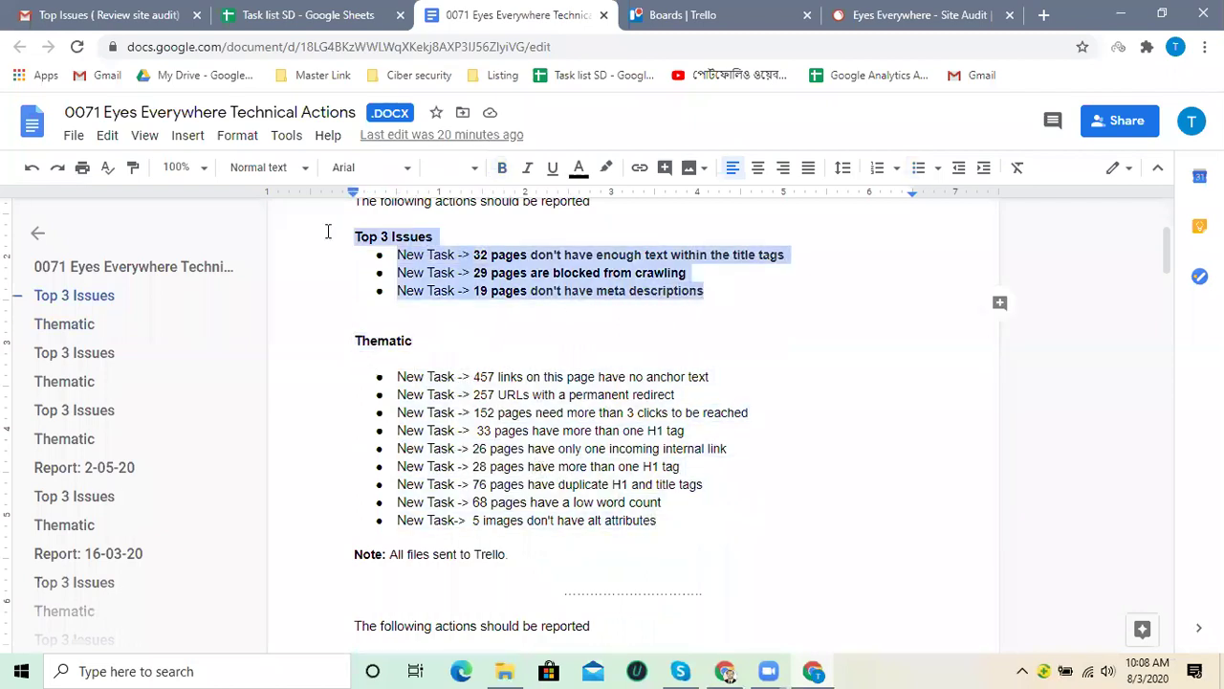
Read through the document's Thematic list and return to the Top 3 Issues of report 3-08-02.
left_click(517, 436)
scroll(523, 447, "down", 3)
scroll(522, 446, "up", 2)
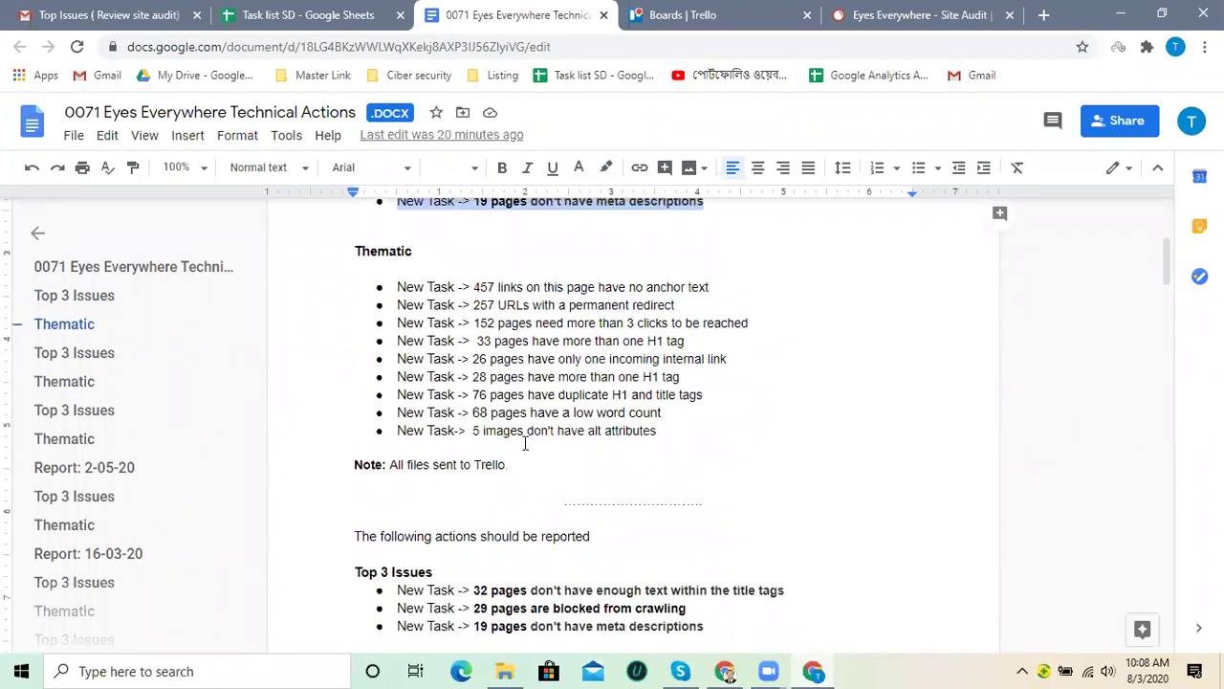
scroll(486, 382, "up", 3)
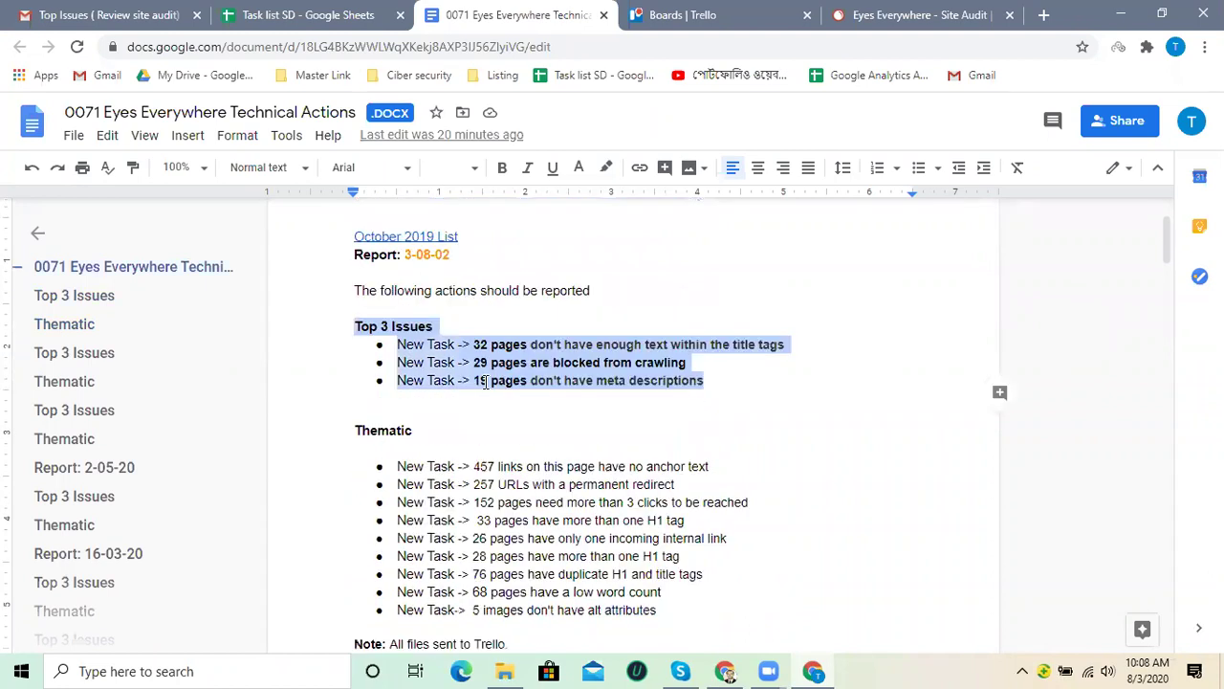
scroll(490, 382, "down", 1)
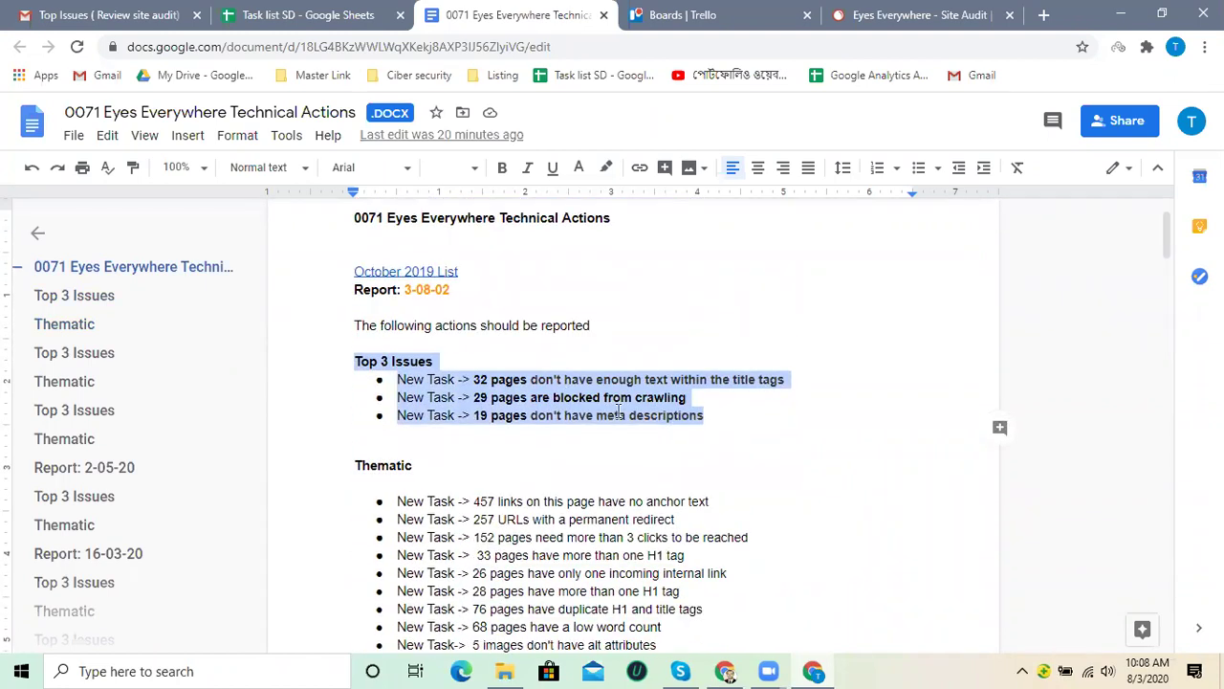
left_click(672, 447)
In the Top Issues thread in Gmail, expand the reply about prioritizing the top 3 tasks in Trello.
key("ctrl+1")
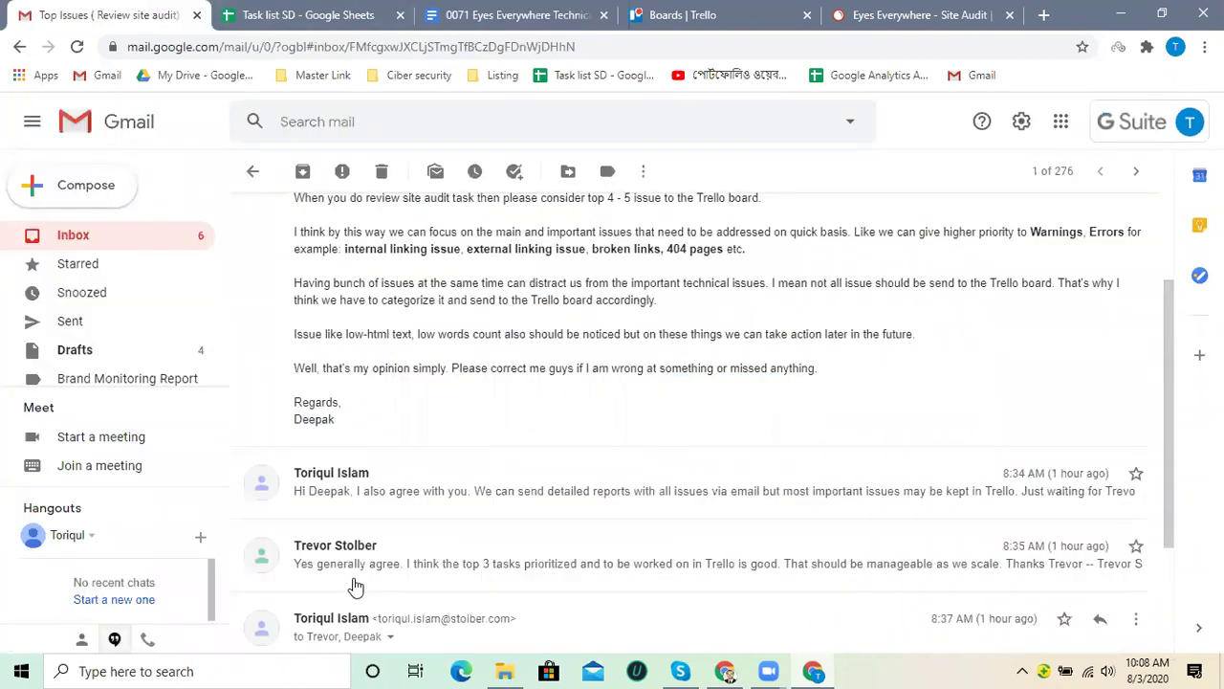
scroll(622, 418, "down", 2)
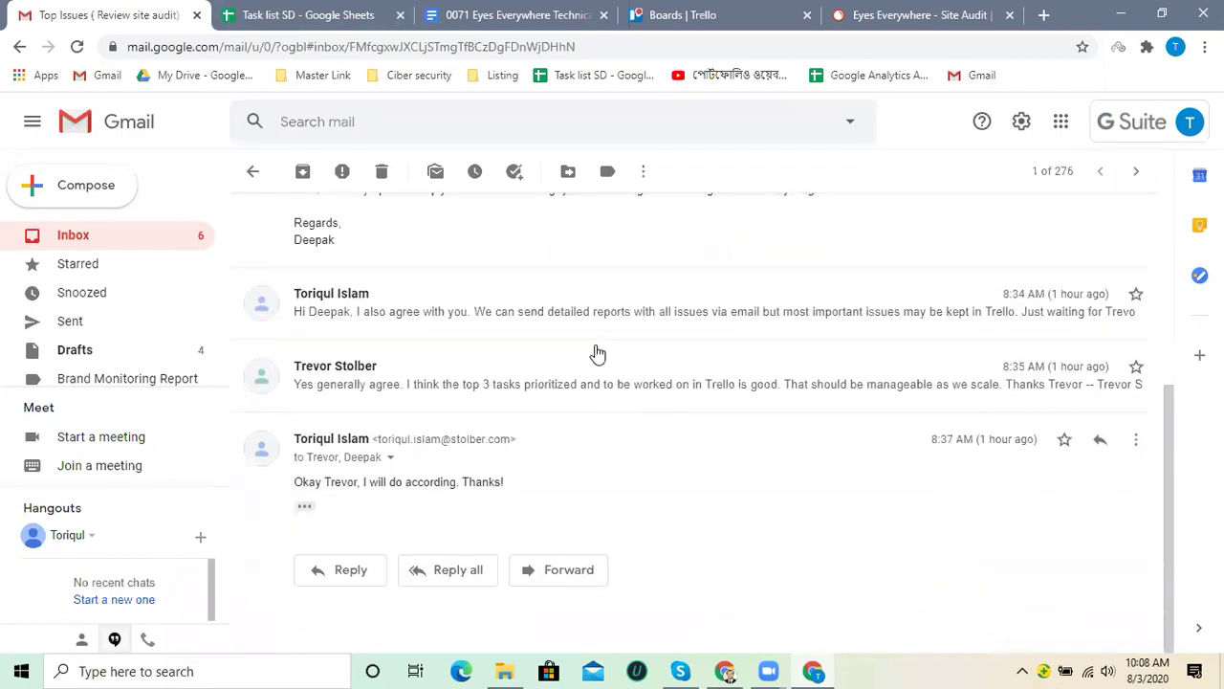
left_click(688, 391)
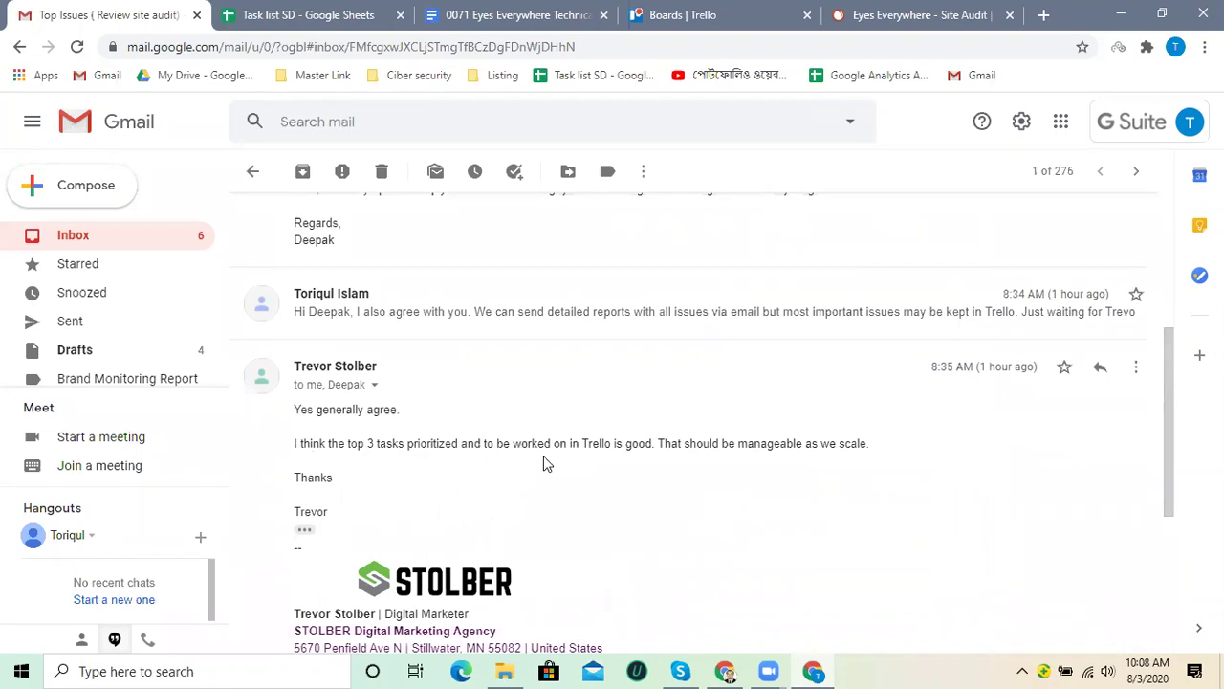
mouse_move(656, 445)
left_mouse_down()
mouse_move(295, 440)
mouse_move(619, 446)
left_mouse_up()
left_click(300, 442)
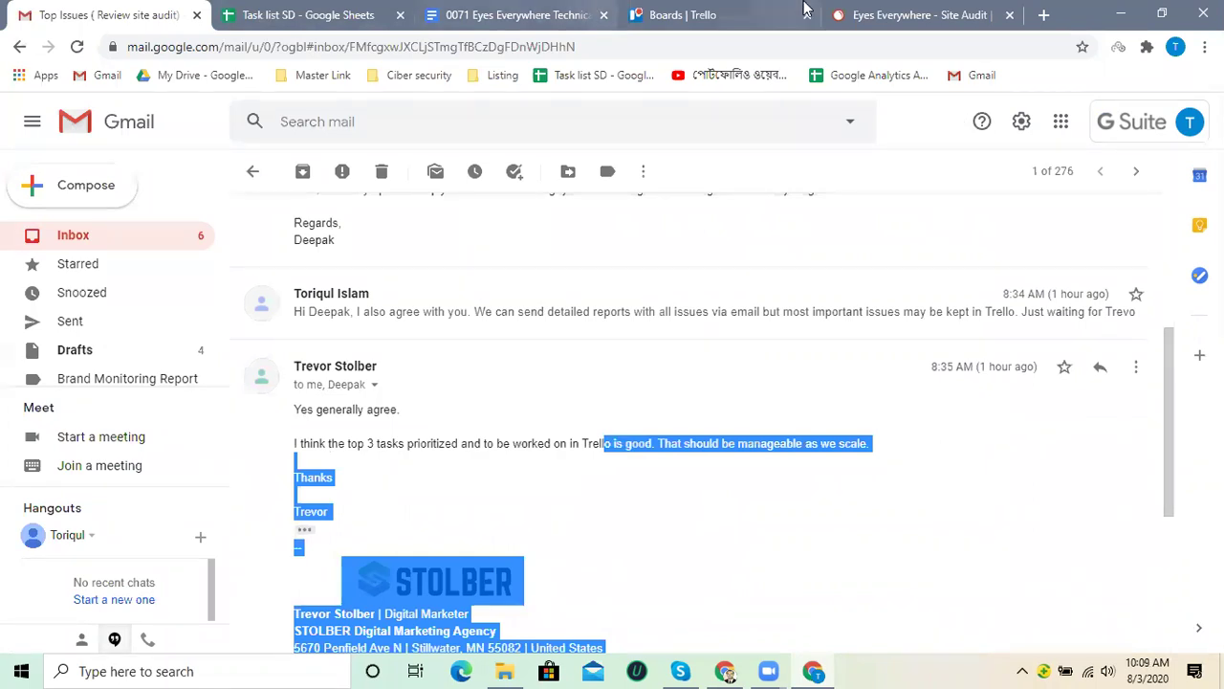
Switch to the Semrush site audit and review the issues listed under Warnings, Notices and Errors.
left_click(837, 15)
scroll(612, 277, "down", 3)
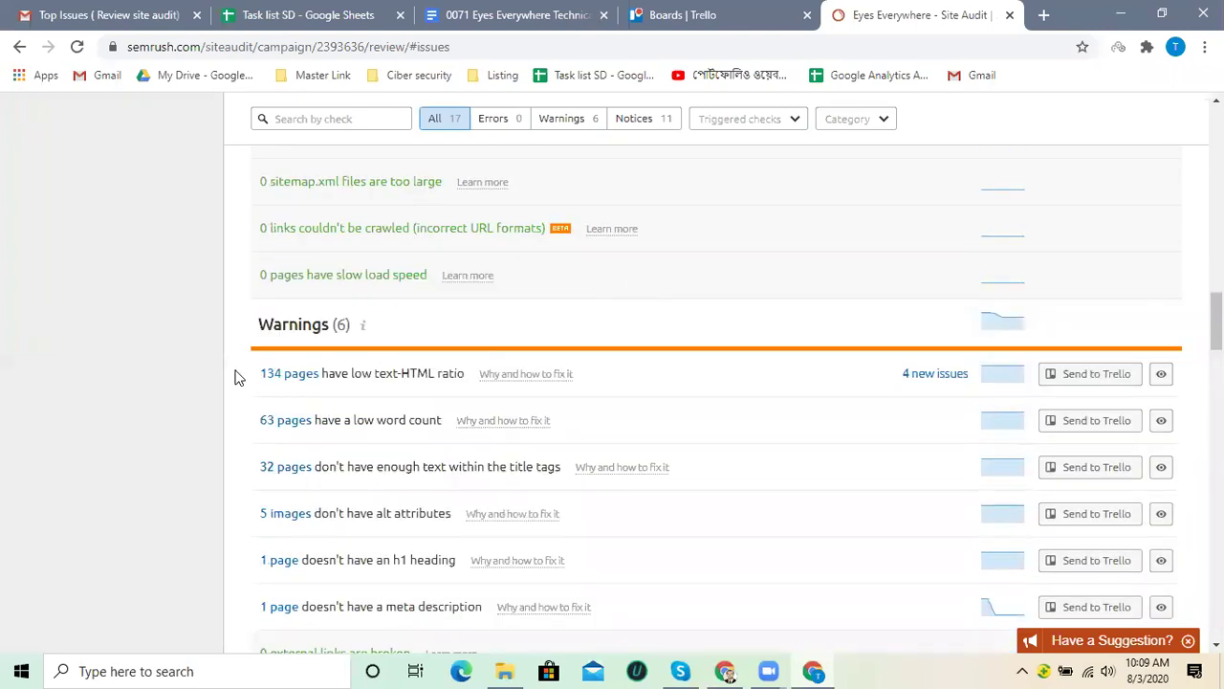
scroll(392, 383, "down", 3)
scroll(397, 387, "down", 15)
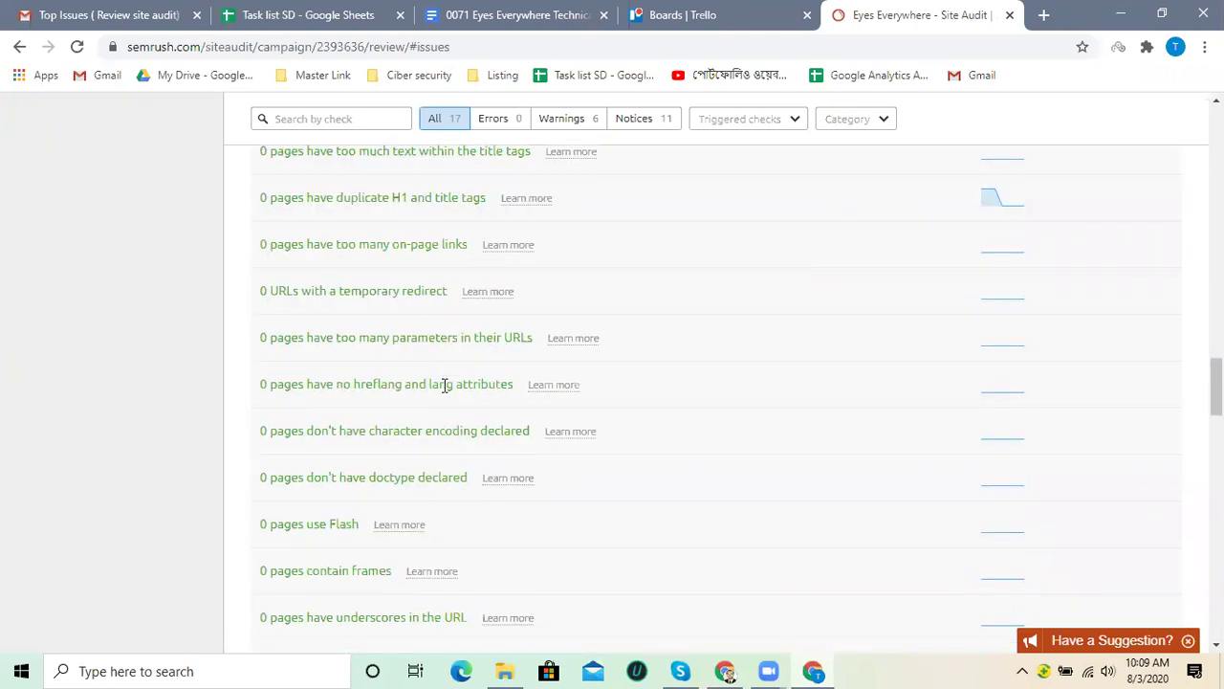
scroll(378, 275, "up", 3)
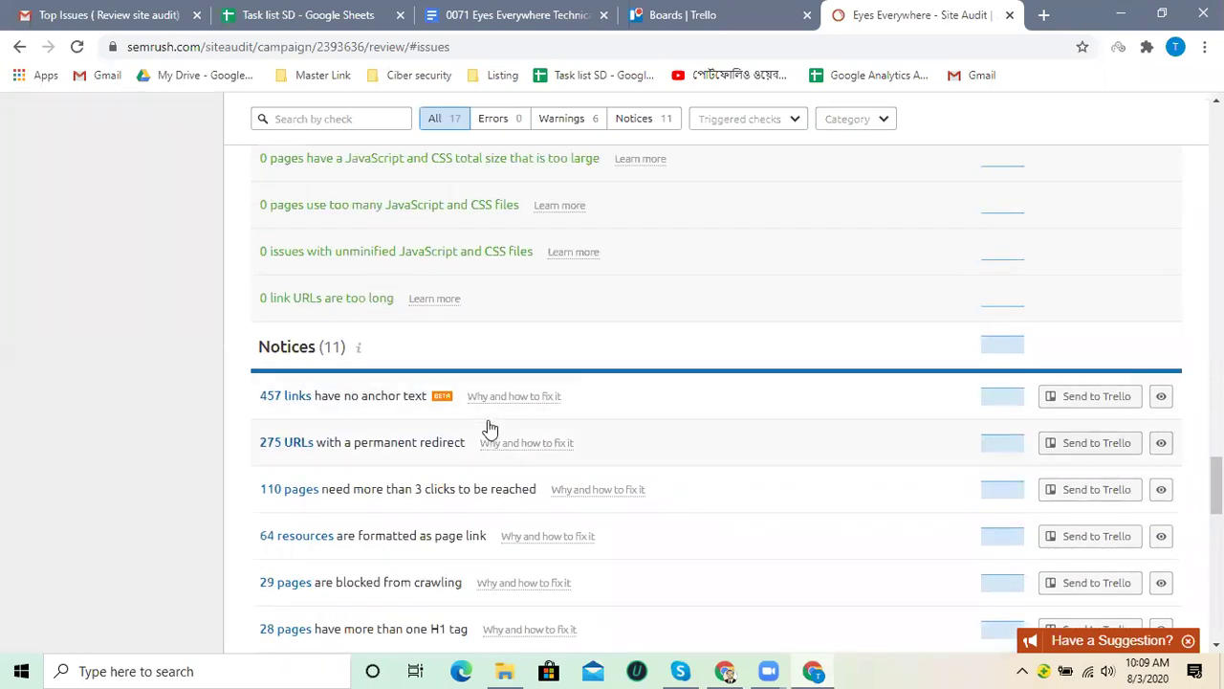
scroll(508, 405, "up", 7)
scroll(498, 409, "up", 15)
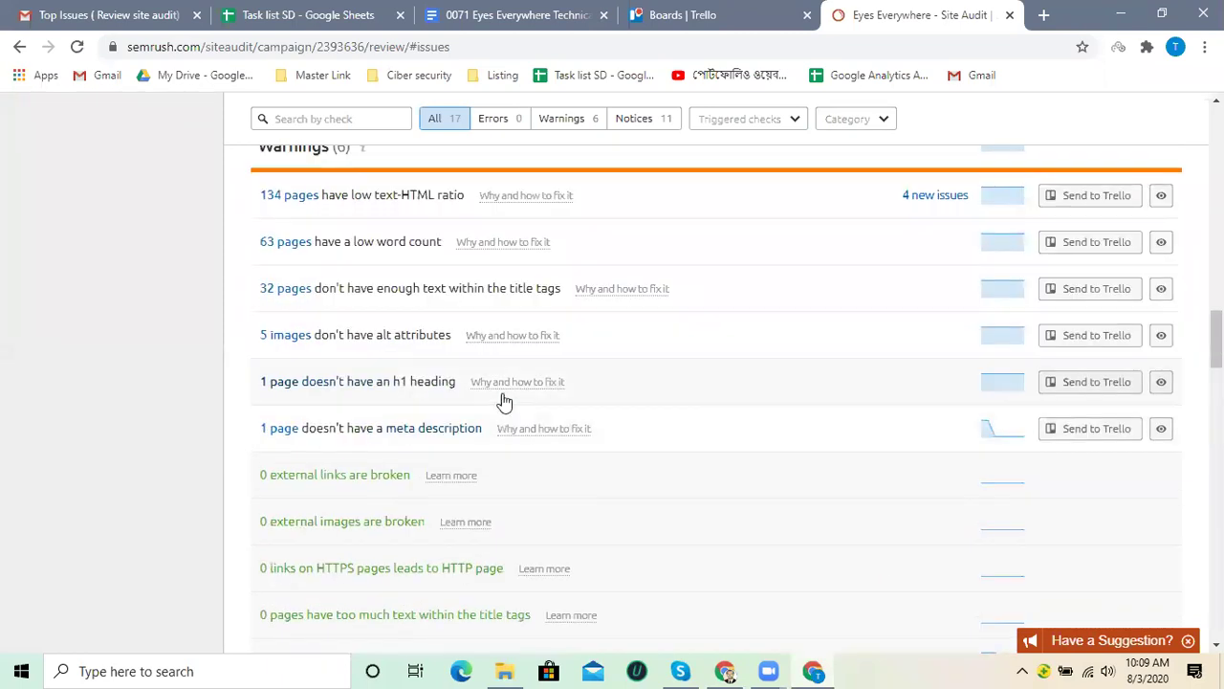
scroll(504, 381, "up", 7)
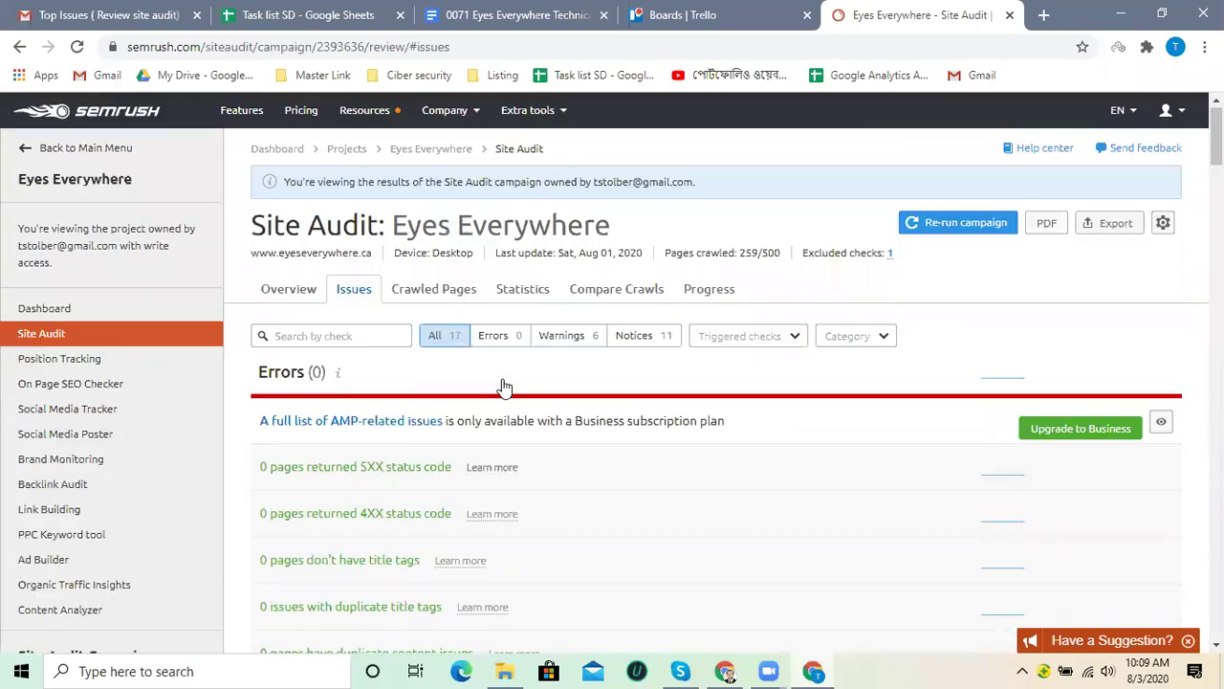
Review the Top 3 Issues and Thematic lists in the Technical Actions document alongside the Trello boards overview.
left_click(507, 14)
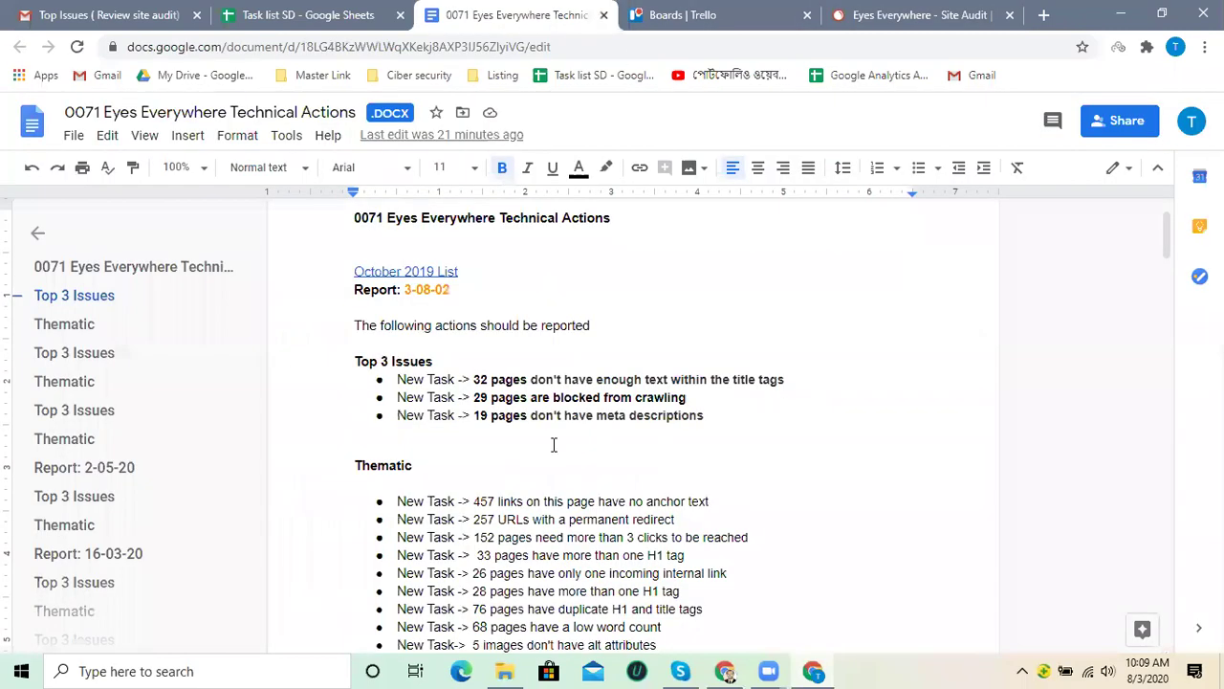
scroll(552, 446, "down", 5)
scroll(574, 459, "up", 4)
scroll(555, 526, "up", 2)
left_click(703, 12)
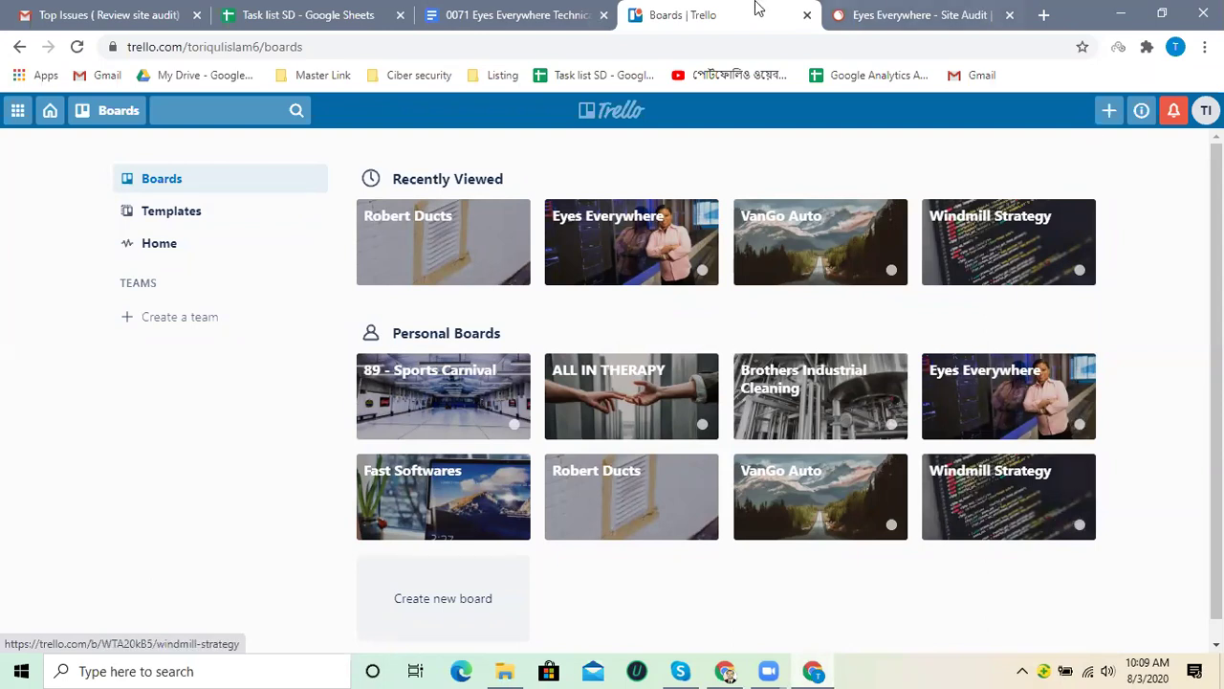
left_click(560, 14)
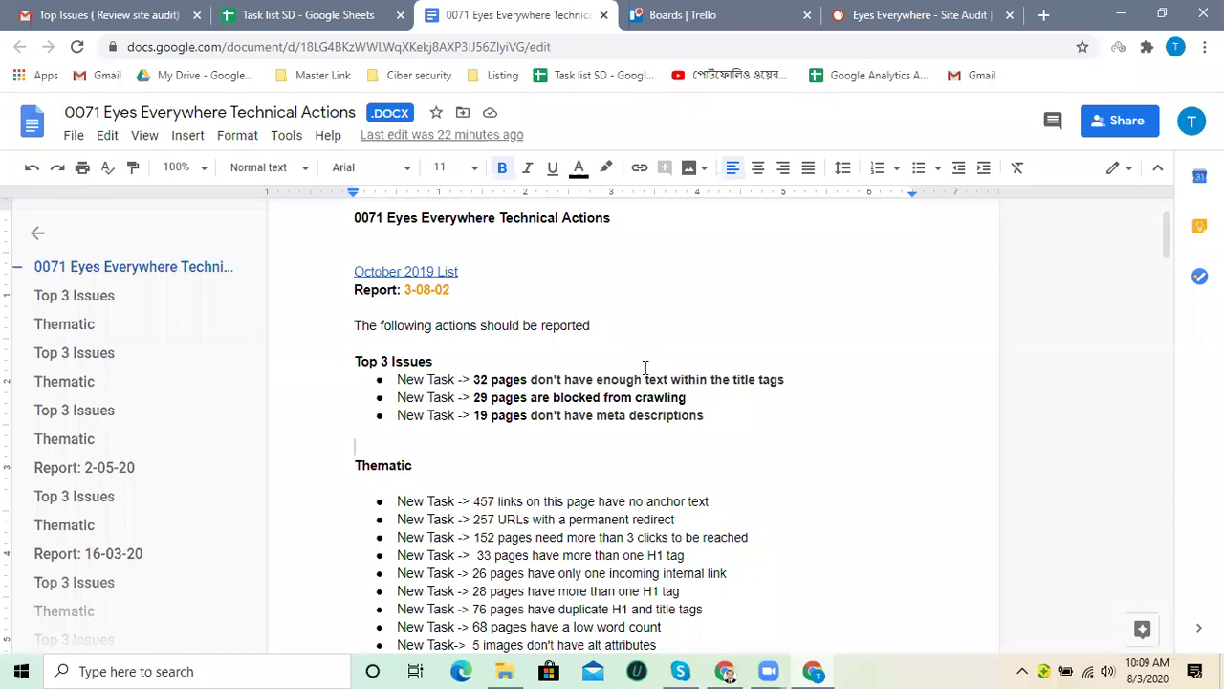
scroll(656, 370, "down", 3)
scroll(656, 370, "up", 2)
left_click(660, 14)
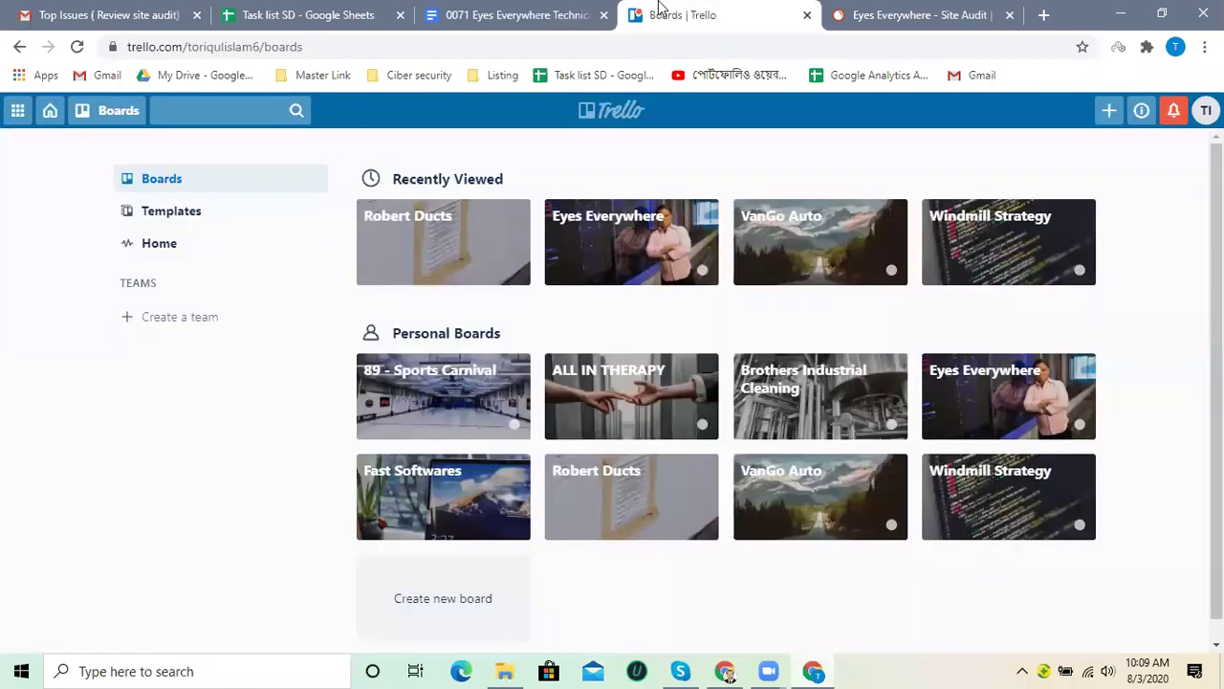
Return to the Semrush site audit and locate the Warnings list.
left_click(976, 14)
scroll(642, 466, "down", 8)
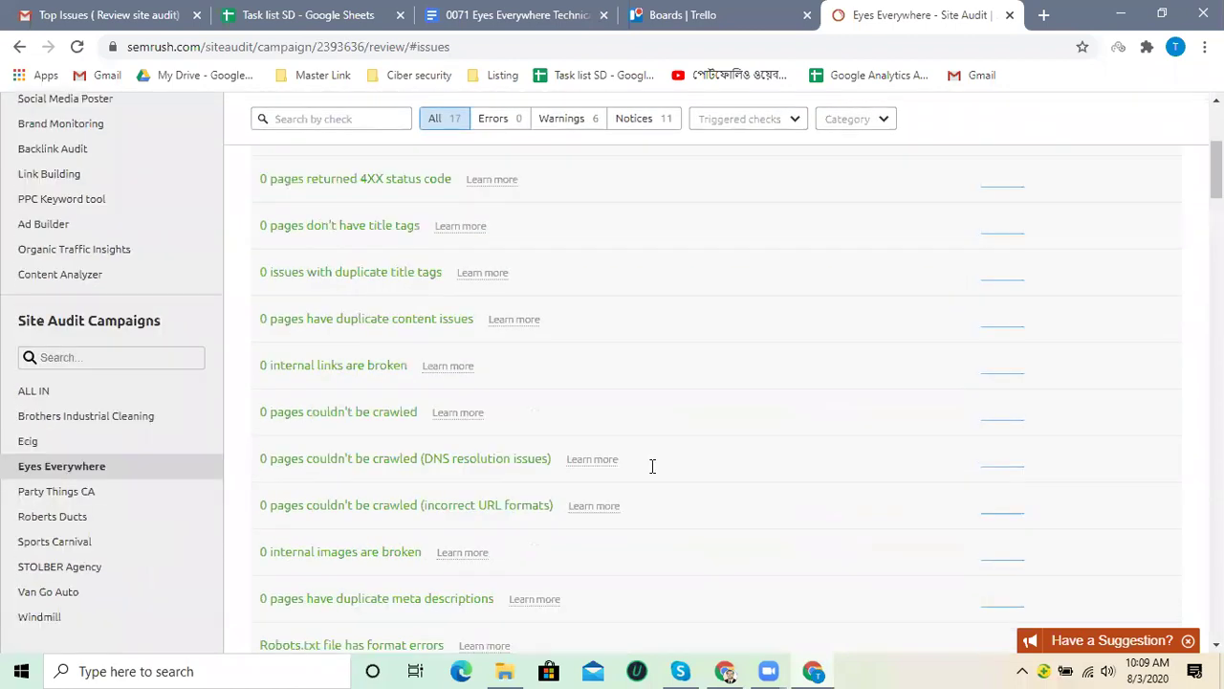
scroll(664, 472, "down", 9)
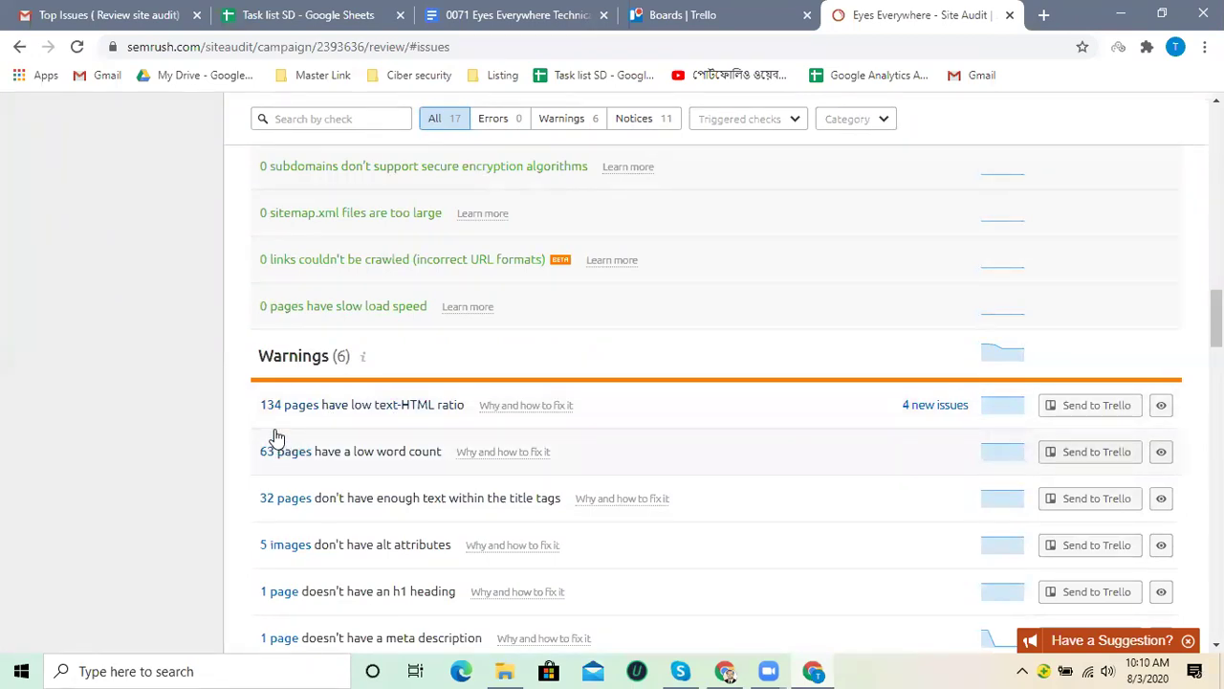
left_click_drag(260, 405, 465, 410)
right_click(438, 406)
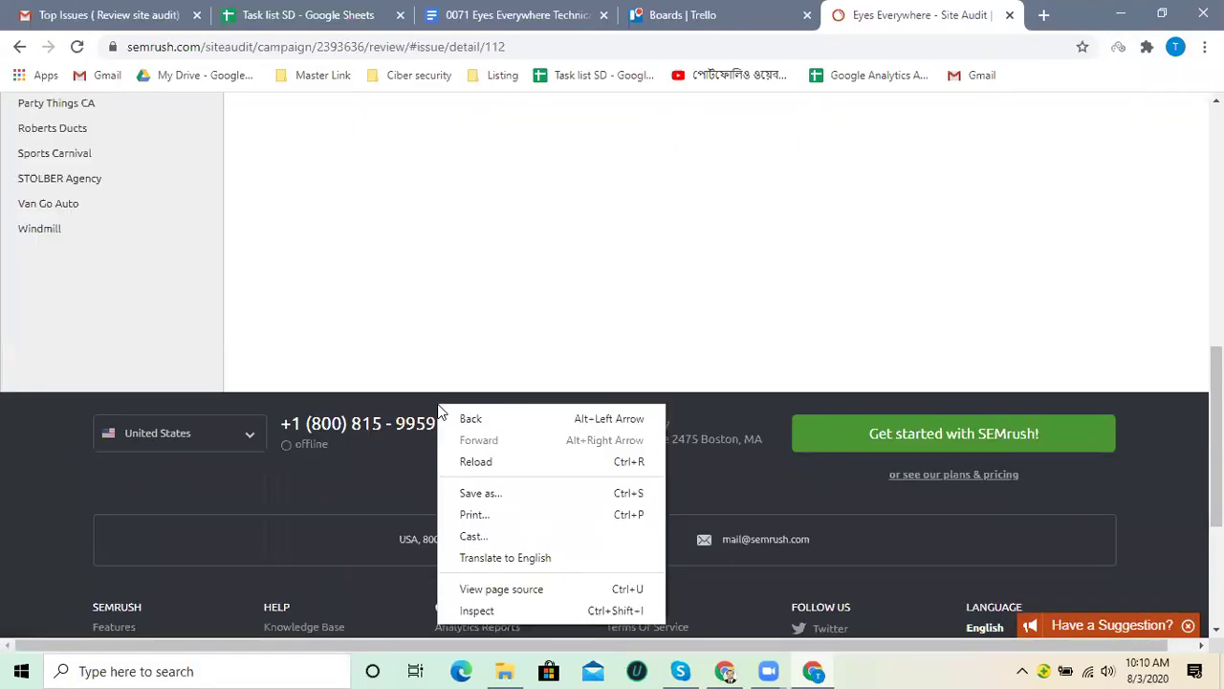
left_click(21, 48)
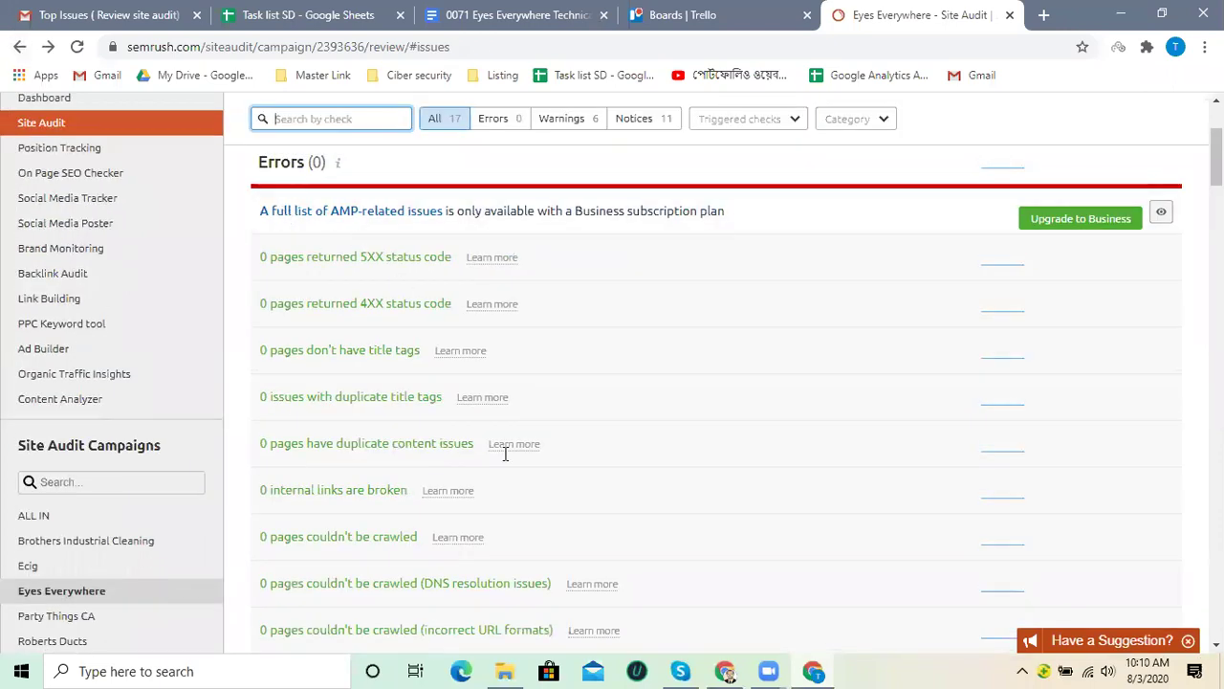
Copy the warning text "134 pages have low text-HTML ratio" from the site audit's Warnings list.
scroll(502, 458, "up", 2)
scroll(511, 464, "down", 15)
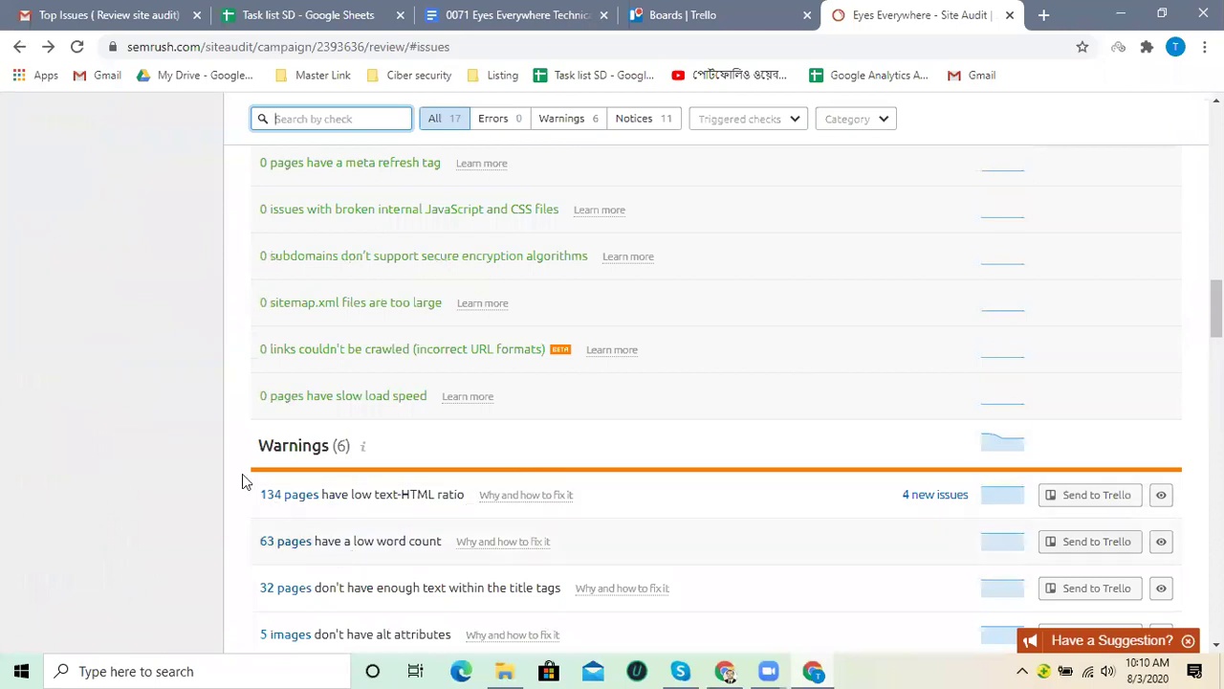
left_click_drag(260, 495, 465, 507)
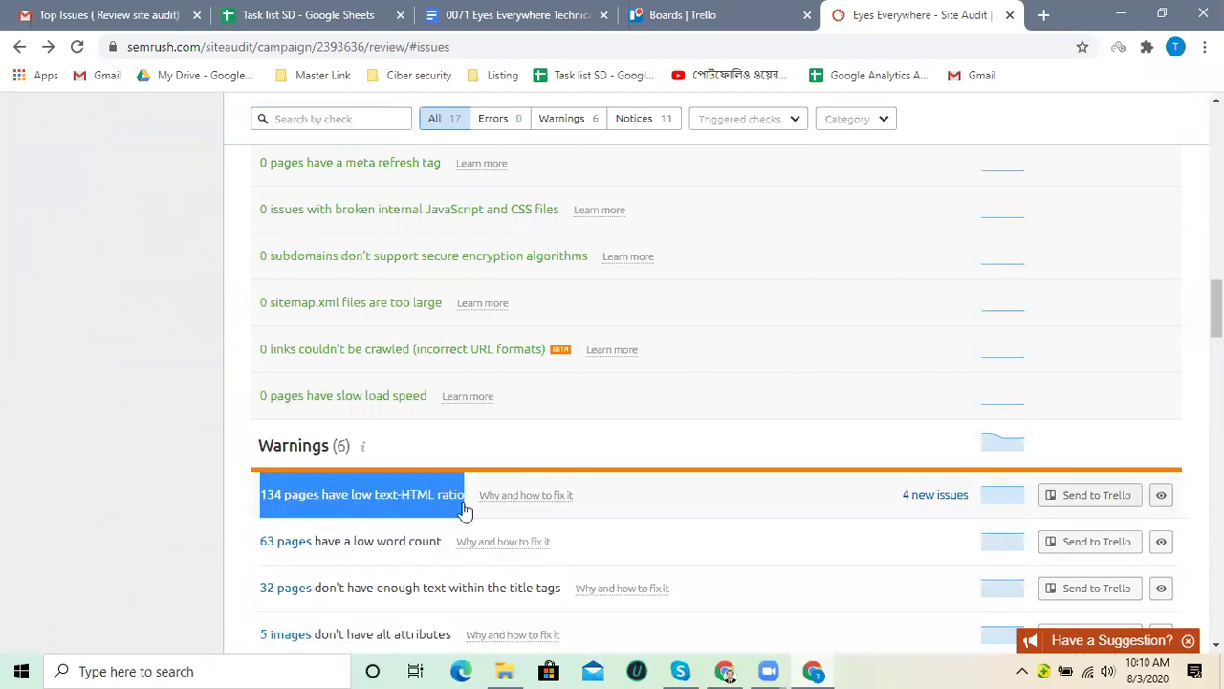
right_click(447, 507)
left_click(448, 514)
In the Technical Actions document's browser tab, paste the copied warning into the address bar, cut it as plain text and paste it again.
left_click(469, 14)
left_click(432, 49)
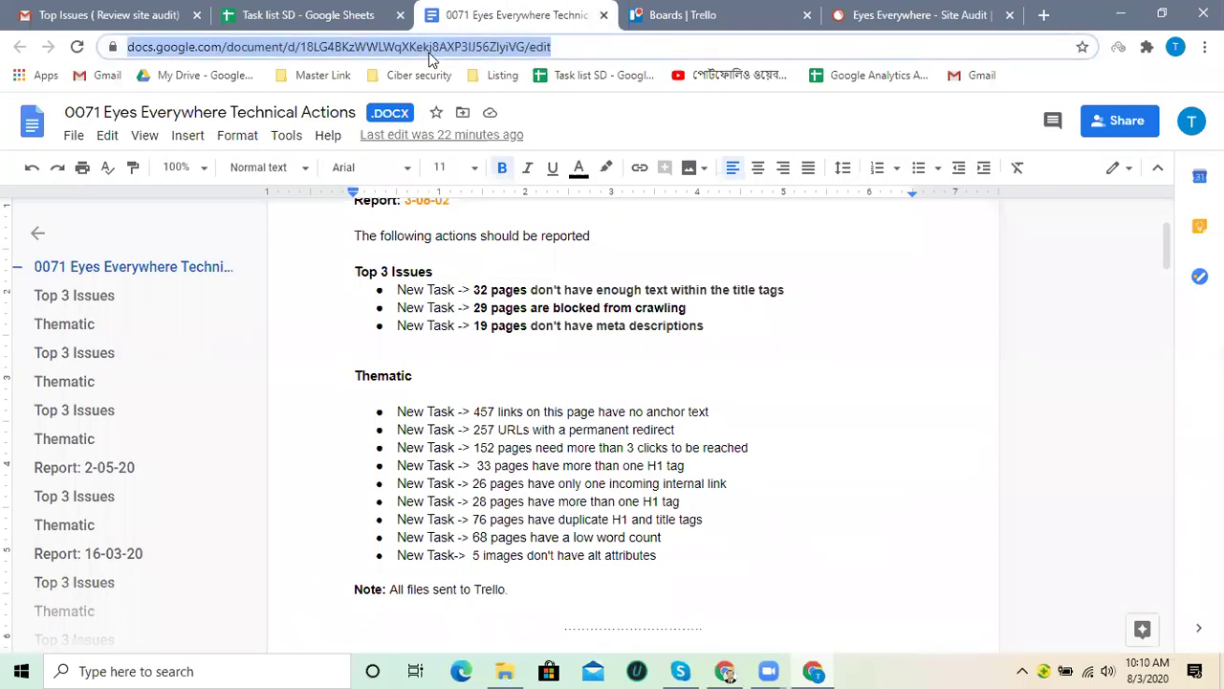
key("ctrl+v")
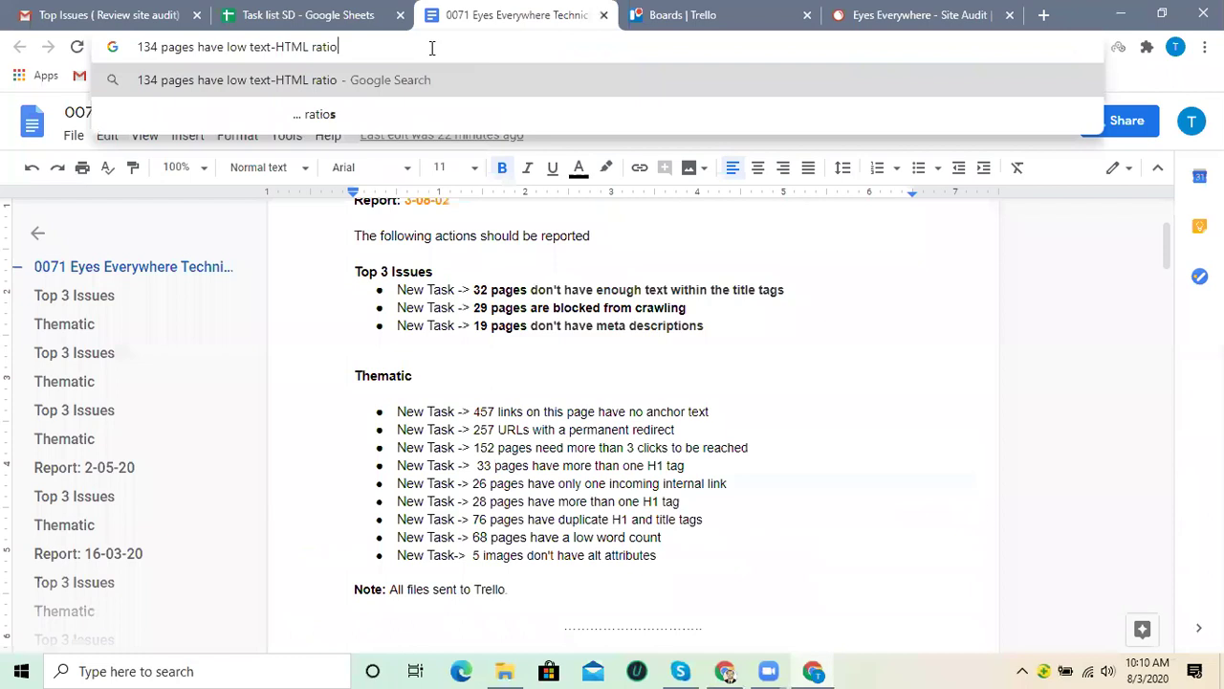
key("ctrl+a")
key("ctrl+x")
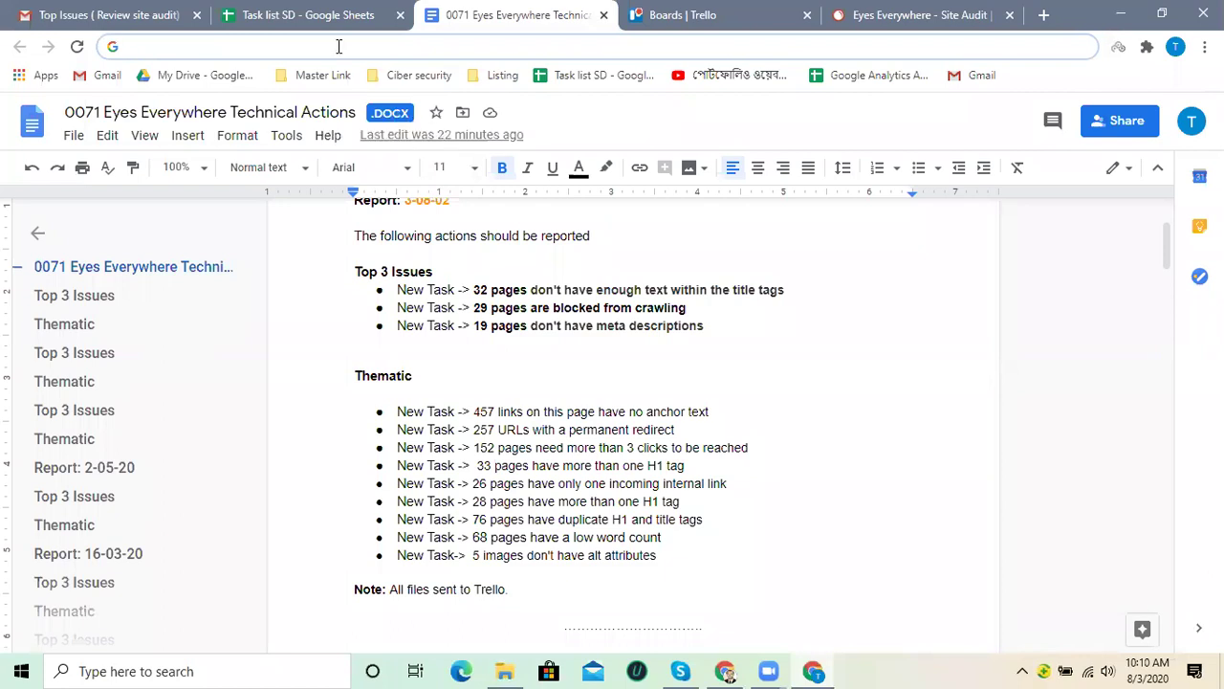
key("ctrl+v")
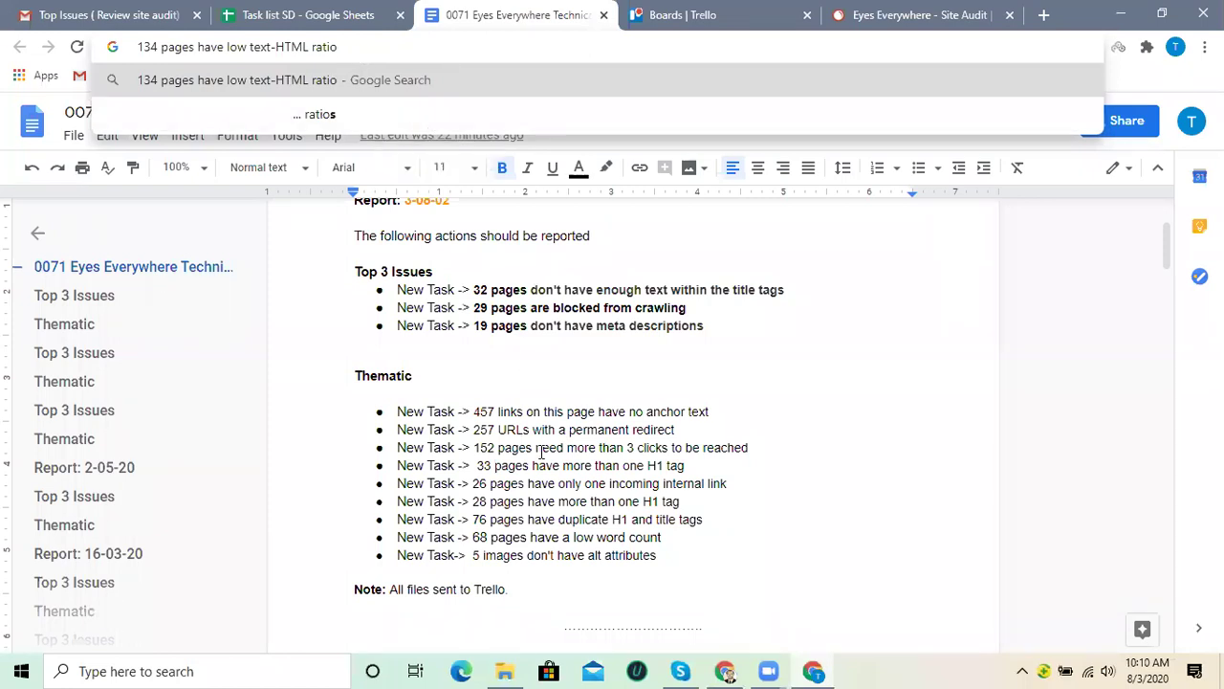
Highlight entries in the document's Thematic list, including the one about duplicate H1 and title tags.
left_click_drag(538, 447, 642, 484)
left_click_drag(585, 518, 650, 520)
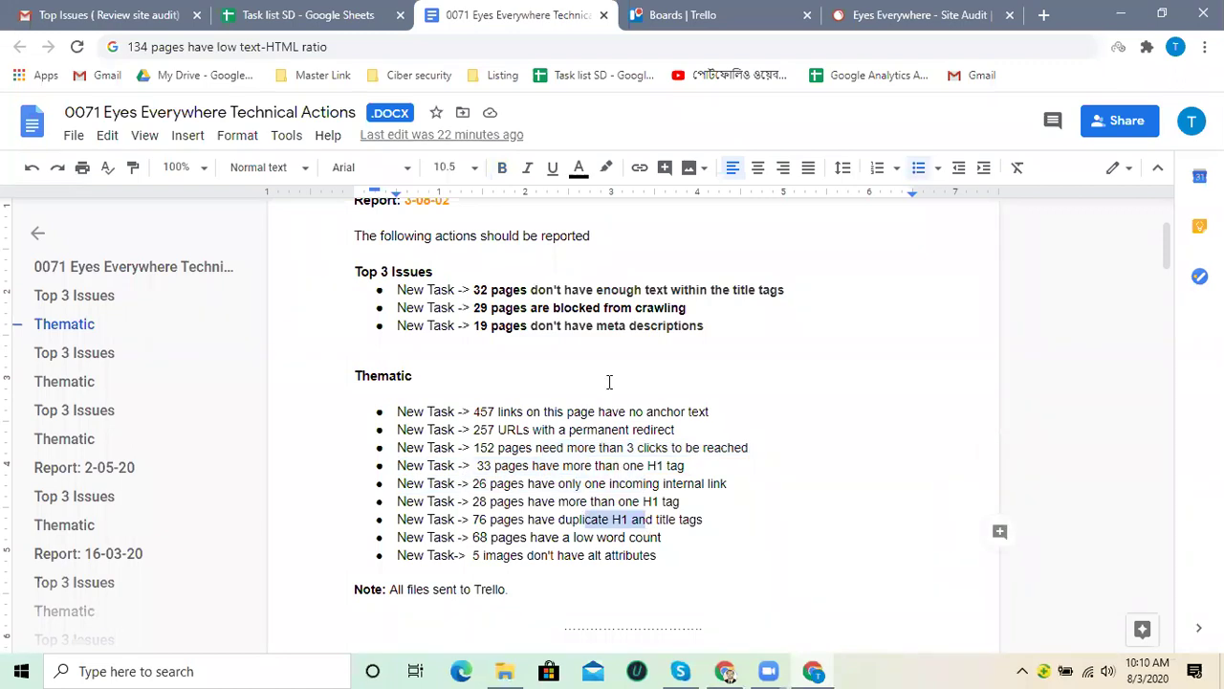
Review the entries in the document's Top 3 Issues and Thematic lists, through to the one about images without alt attributes.
left_click_drag(597, 289, 790, 290)
left_click_drag(487, 411, 643, 484)
left_click(656, 483)
left_click_drag(559, 501, 692, 507)
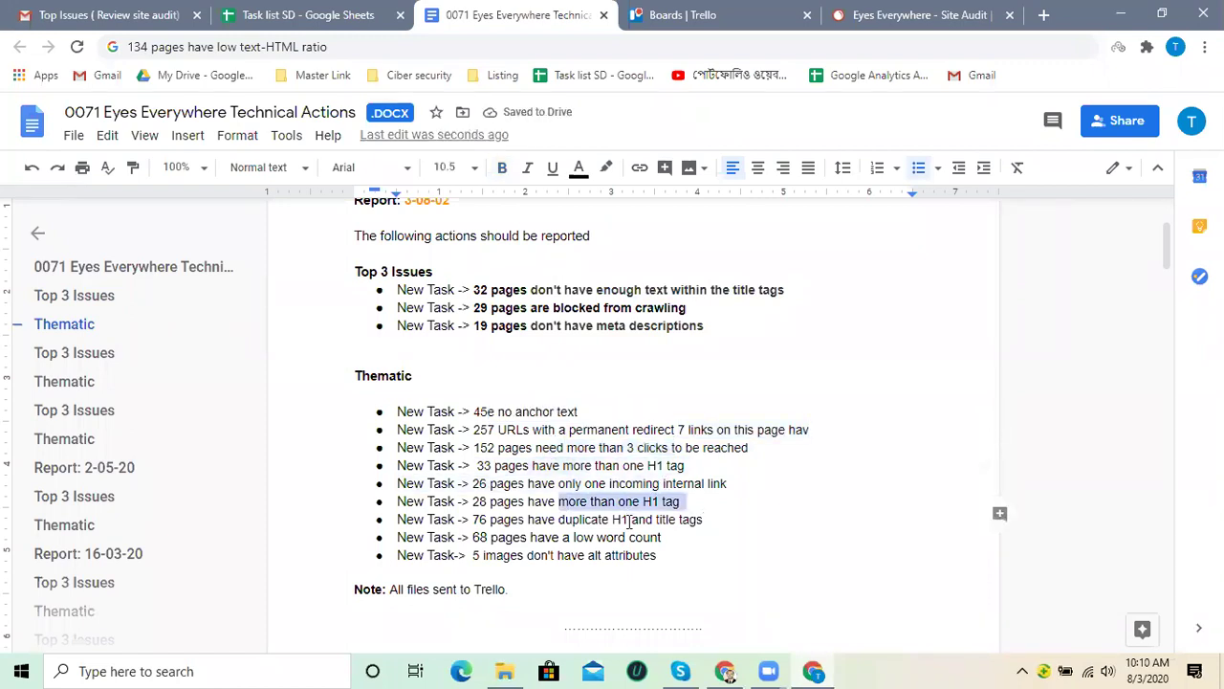
left_click_drag(555, 519, 705, 536)
left_click(537, 553)
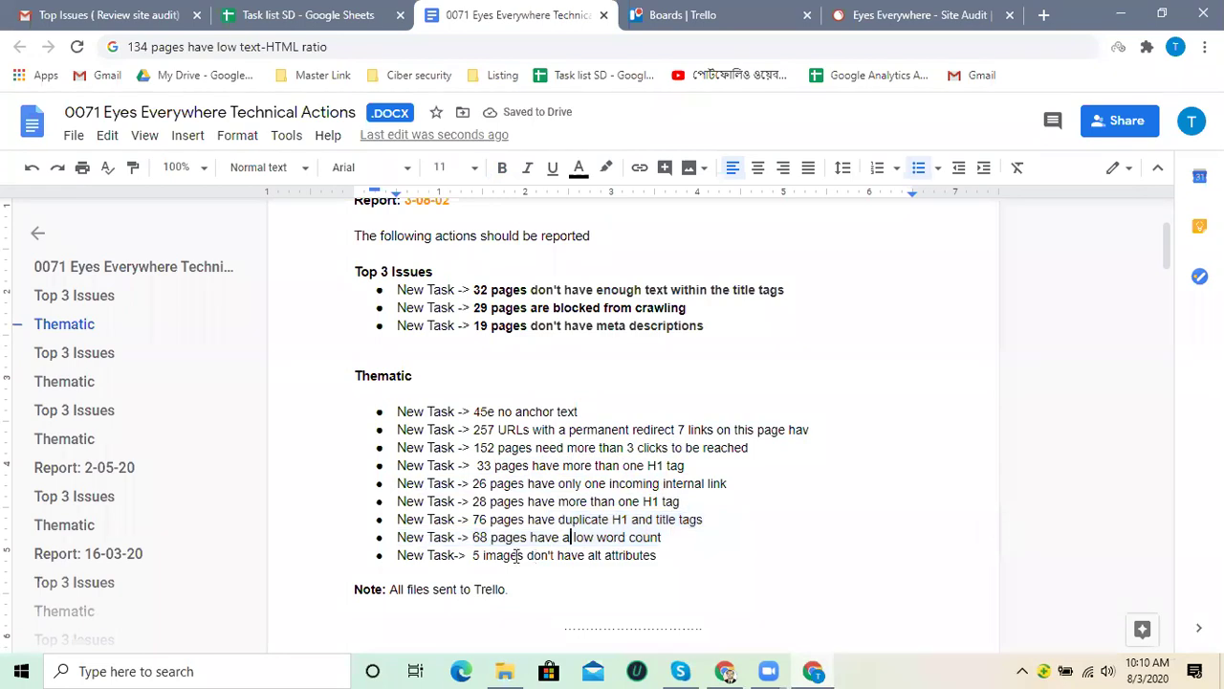
left_click_drag(502, 557, 636, 556)
left_click(637, 556)
Add a bullet below the low word count entry in the Thematic list and copy the "New Task ->" prefix into it.
left_click(668, 538)
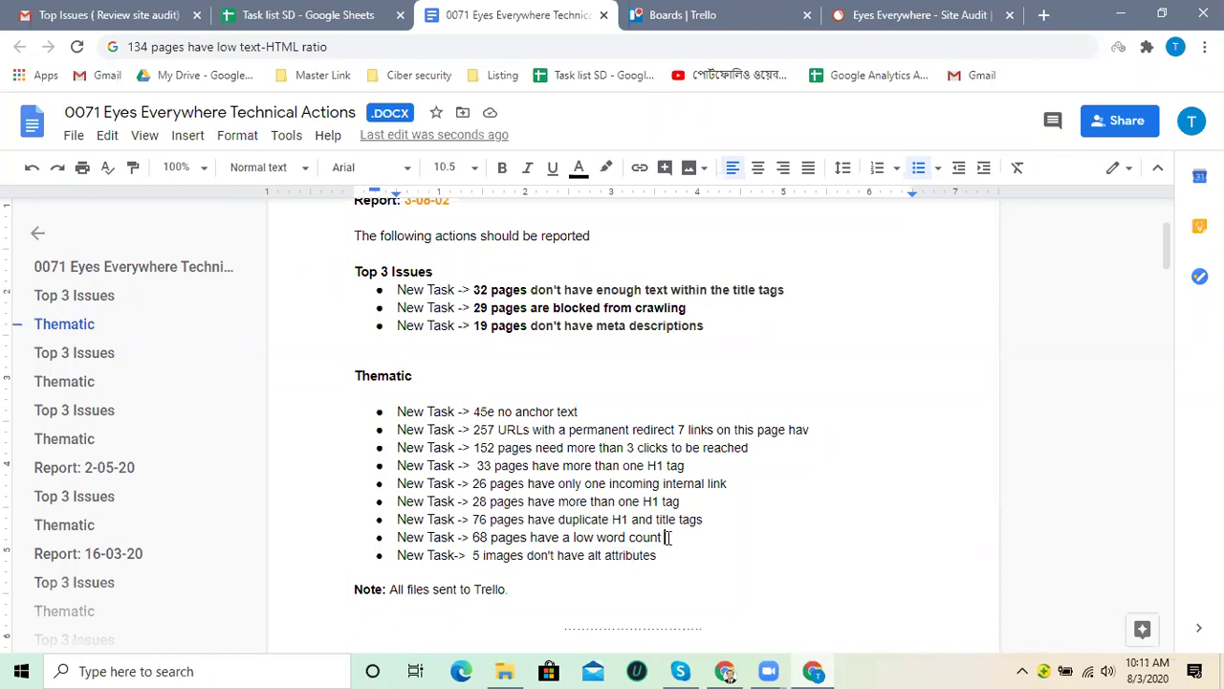
key("Return")
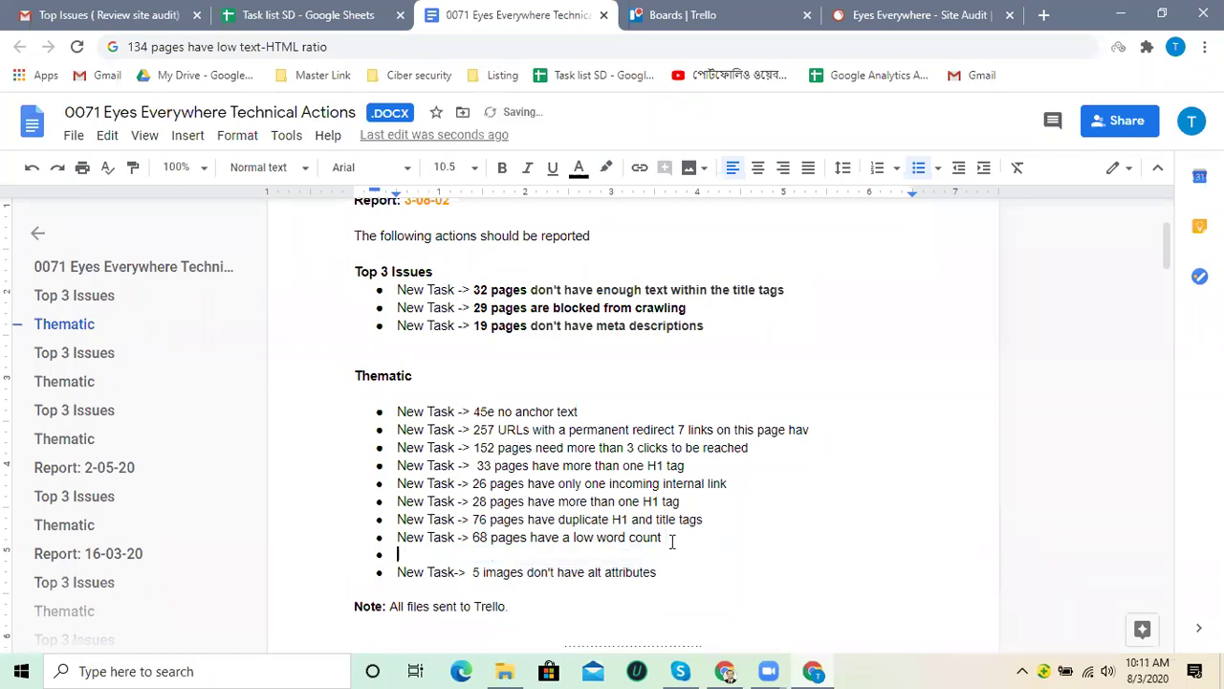
left_click(403, 538)
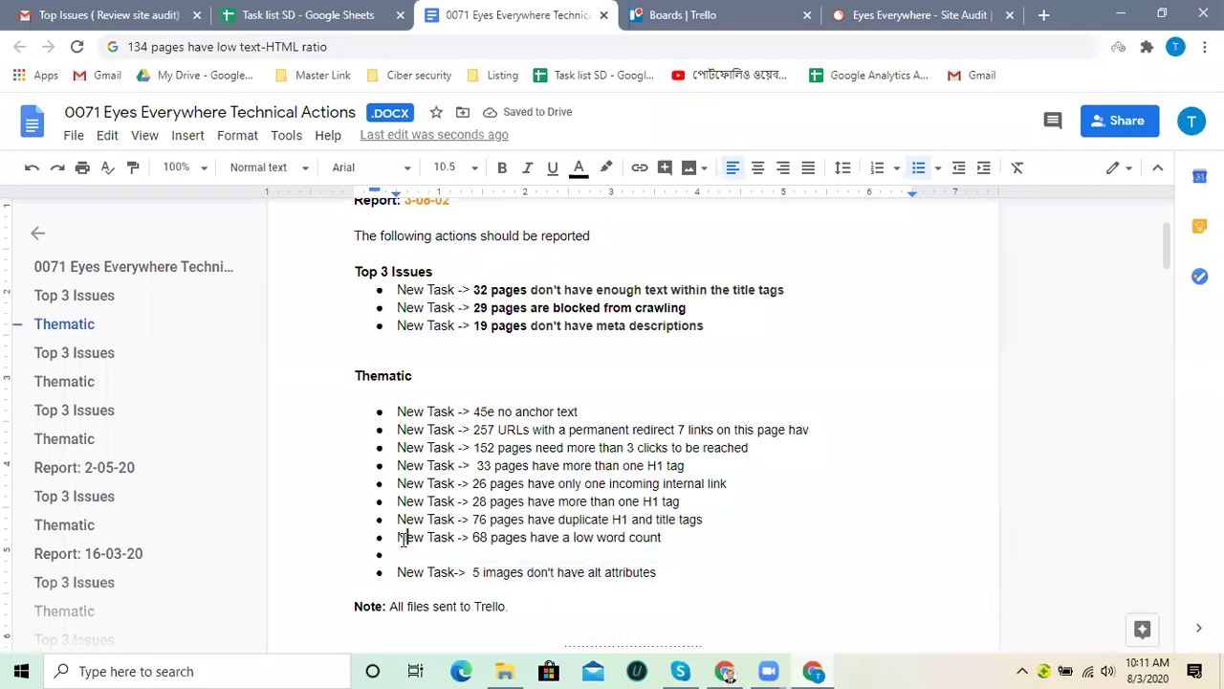
left_click_drag(401, 538, 471, 538)
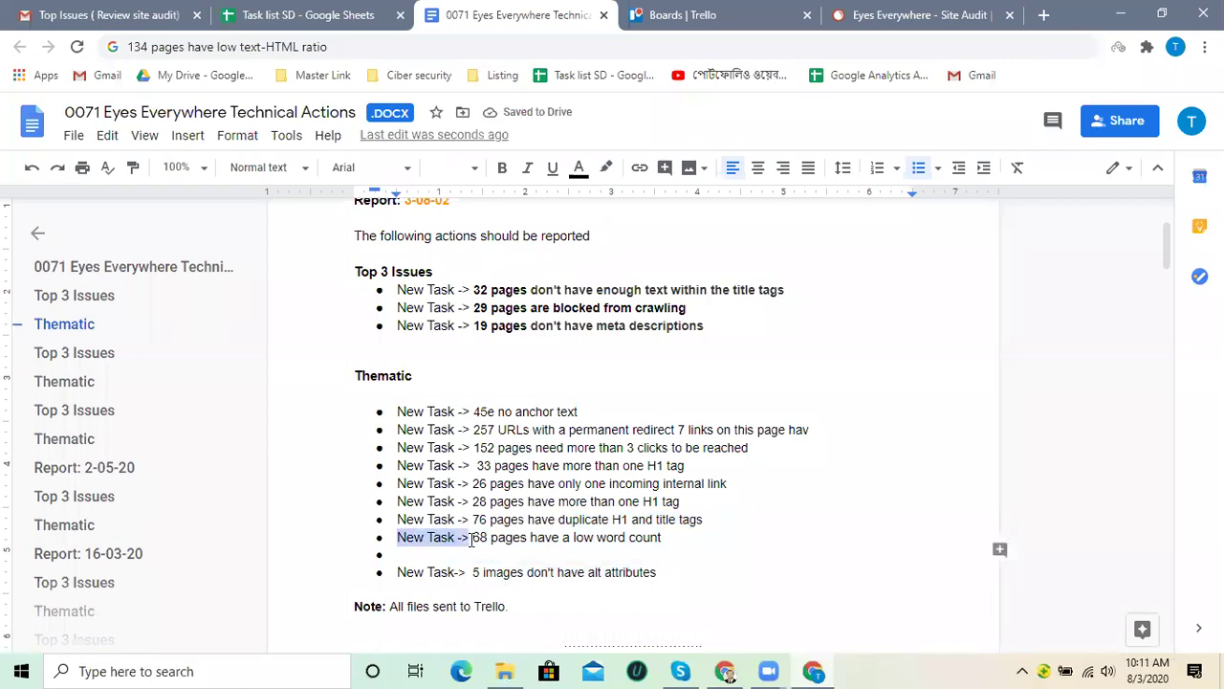
key("ctrl+c")
left_click(426, 554)
key("ctrl+v")
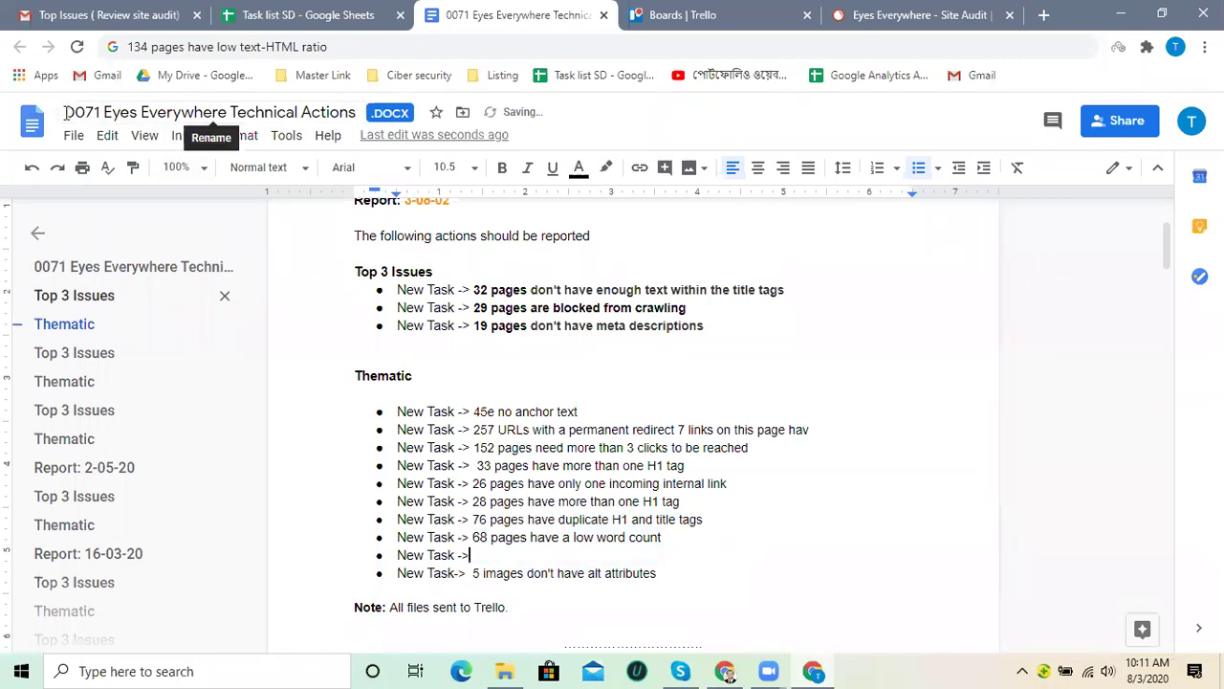
Copy "134 pages have low text-HTML ratio" from the address bar into the new Thematic bullet.
left_click_drag(64, 112, 353, 108)
left_click(220, 47)
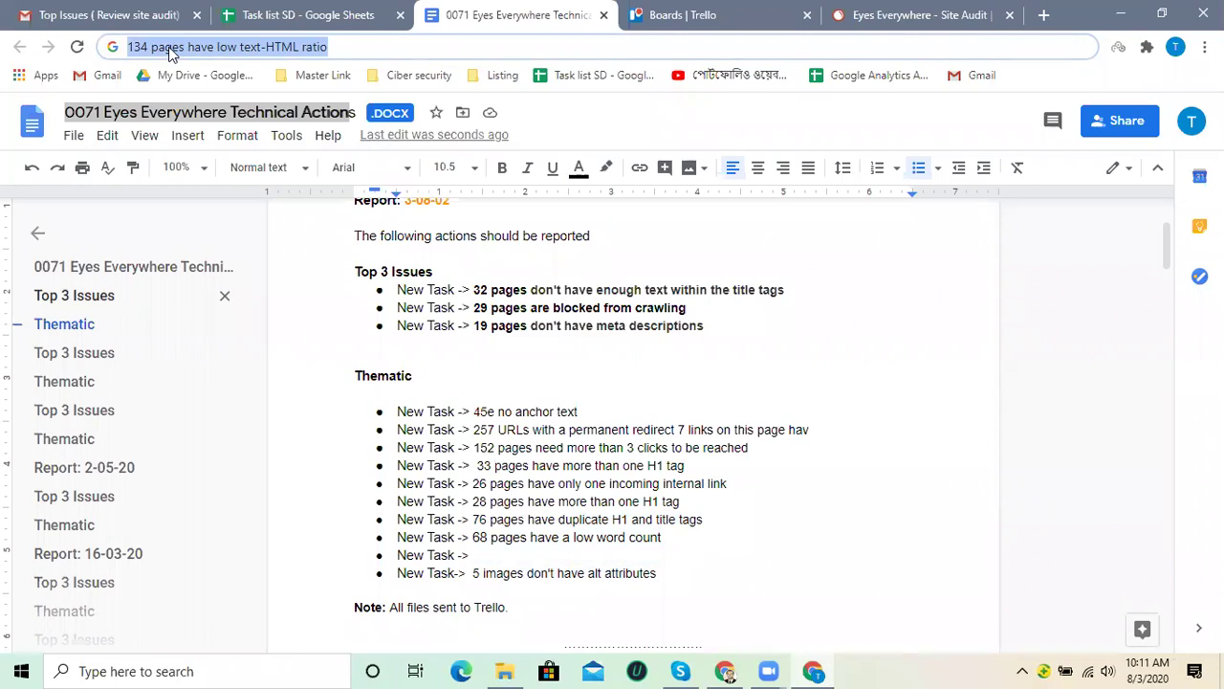
left_click(483, 549)
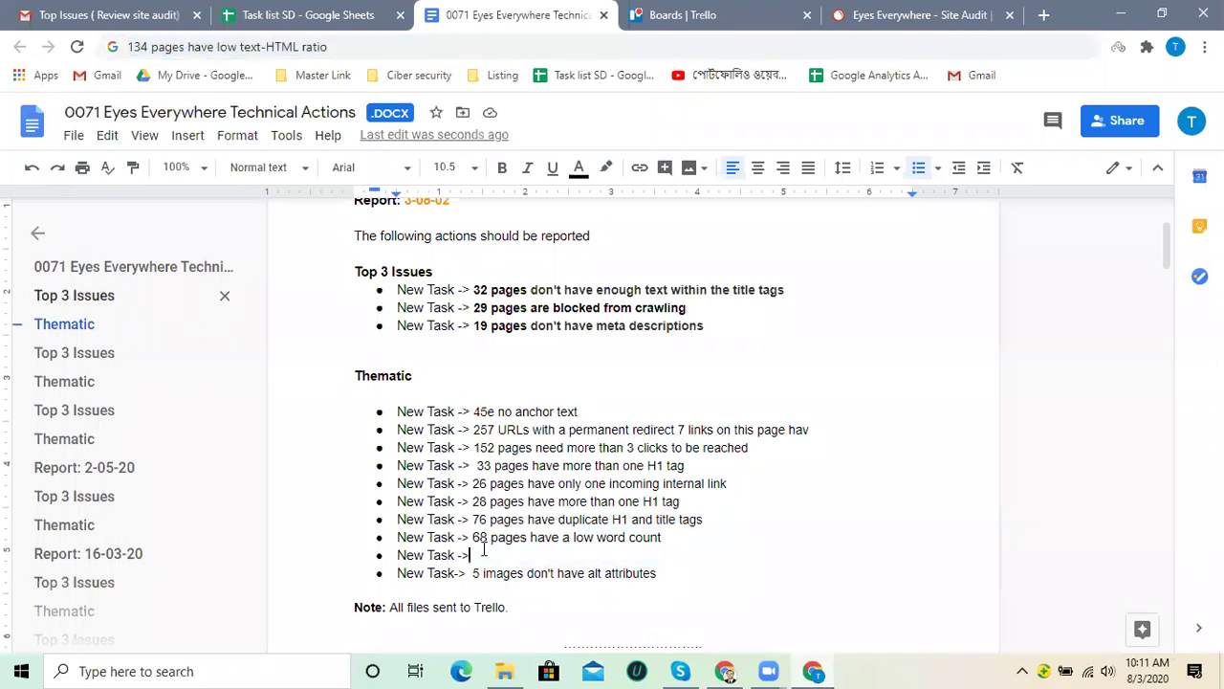
key("ctrl+v")
Try bold formatting on the whole Thematic list and undo it.
left_click_drag(660, 574, 396, 411)
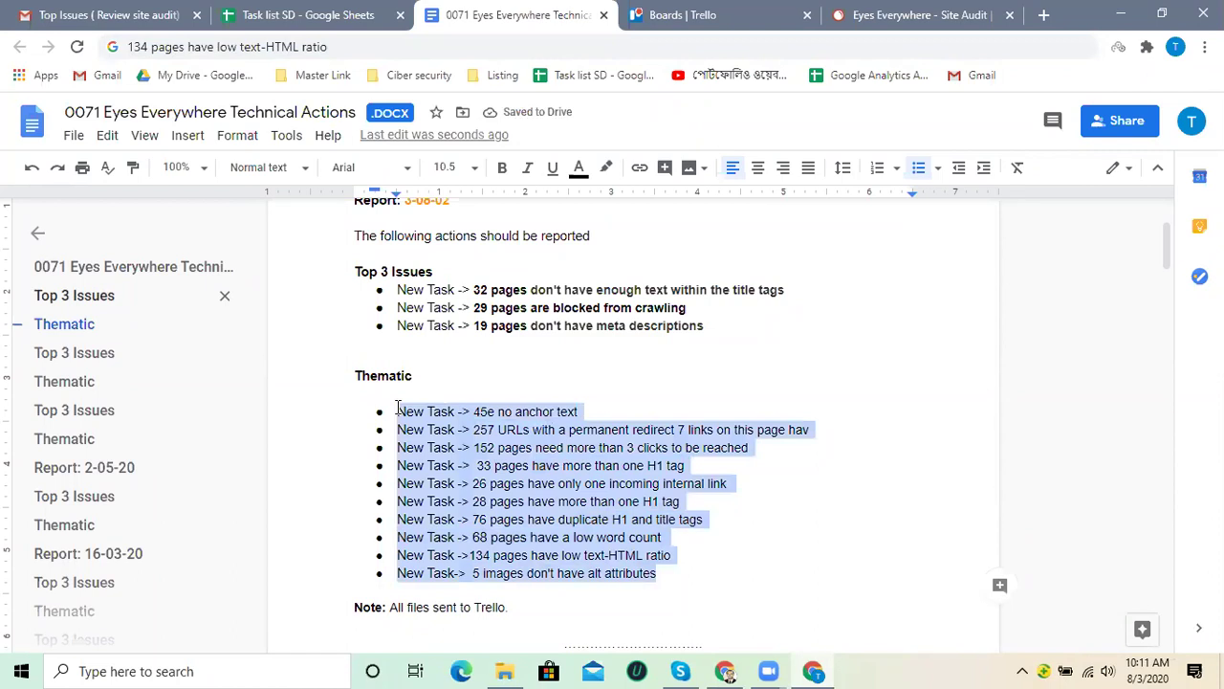
left_click(501, 168)
left_click(601, 518)
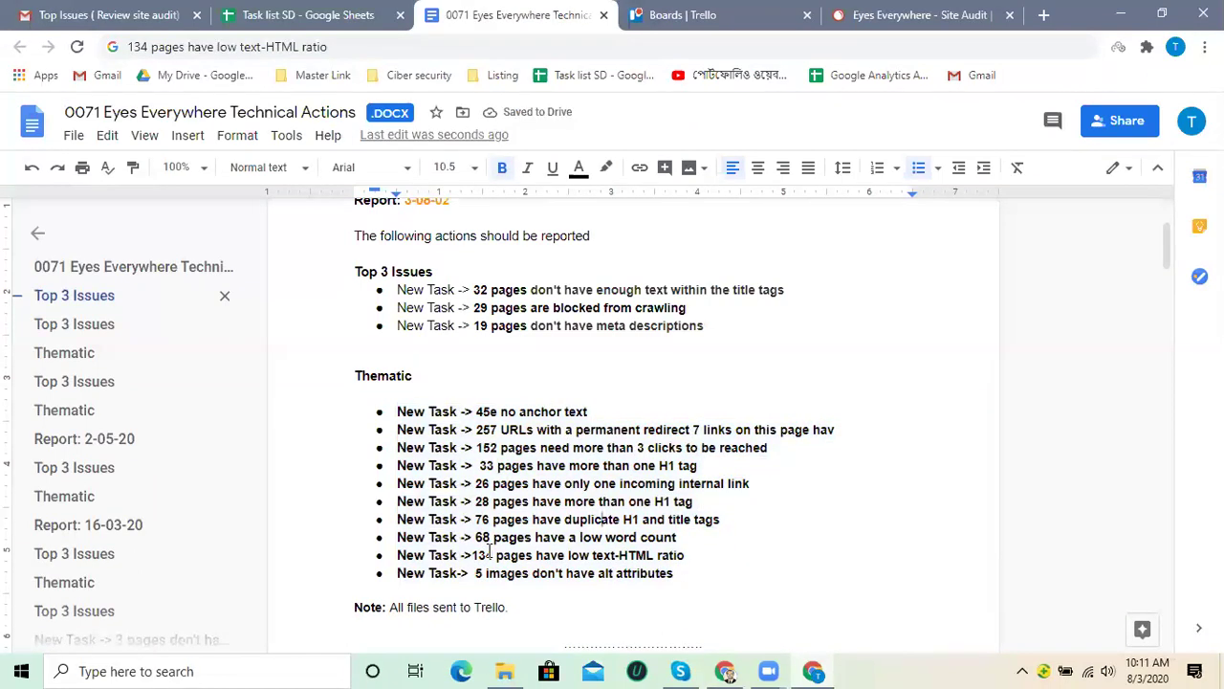
key("ctrl+z")
Bold only the "134 pages have low text-HTML ratio" entry in the Thematic list.
left_click(673, 555)
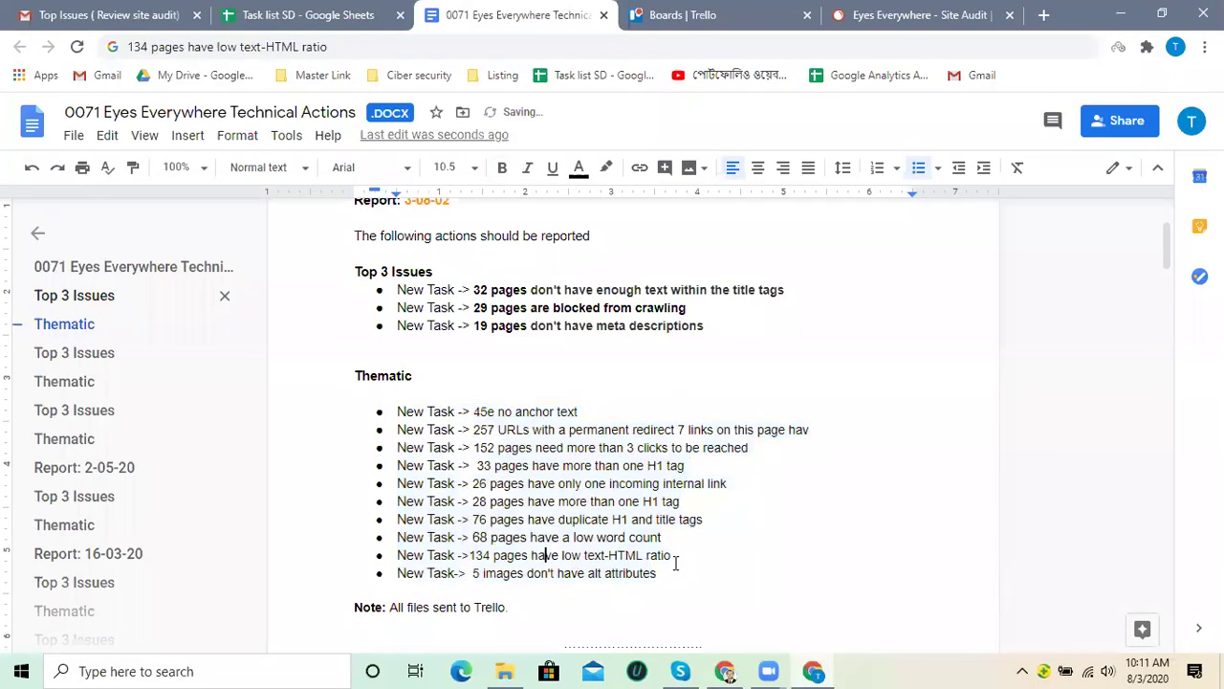
left_click_drag(672, 555, 402, 550)
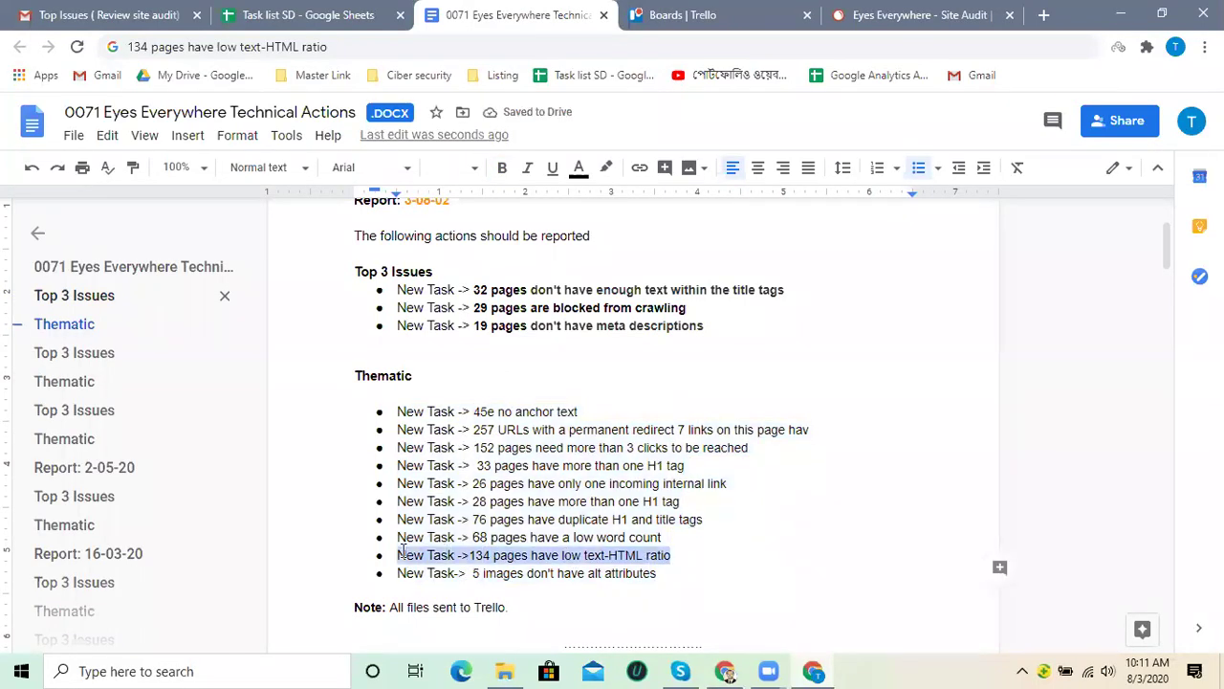
key("ctrl+b")
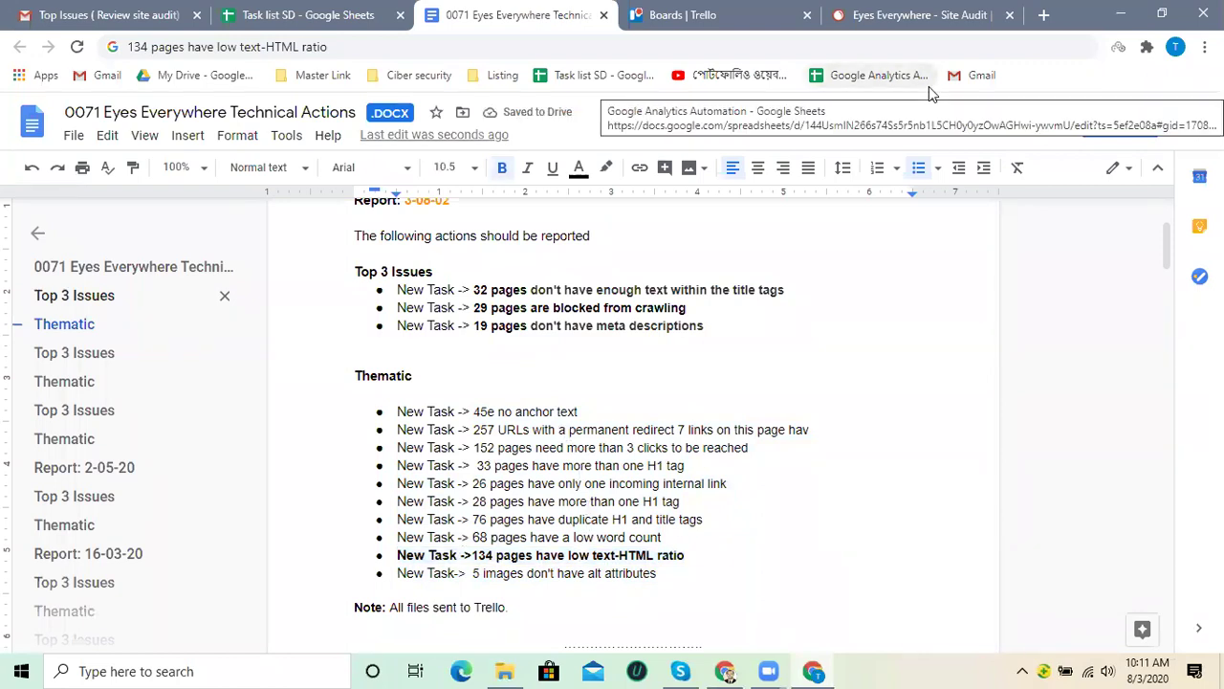
Check the low word count warning in the Semrush site audit, update its Thematic entry in the document to 63 pages and bold it.
left_click(861, 14)
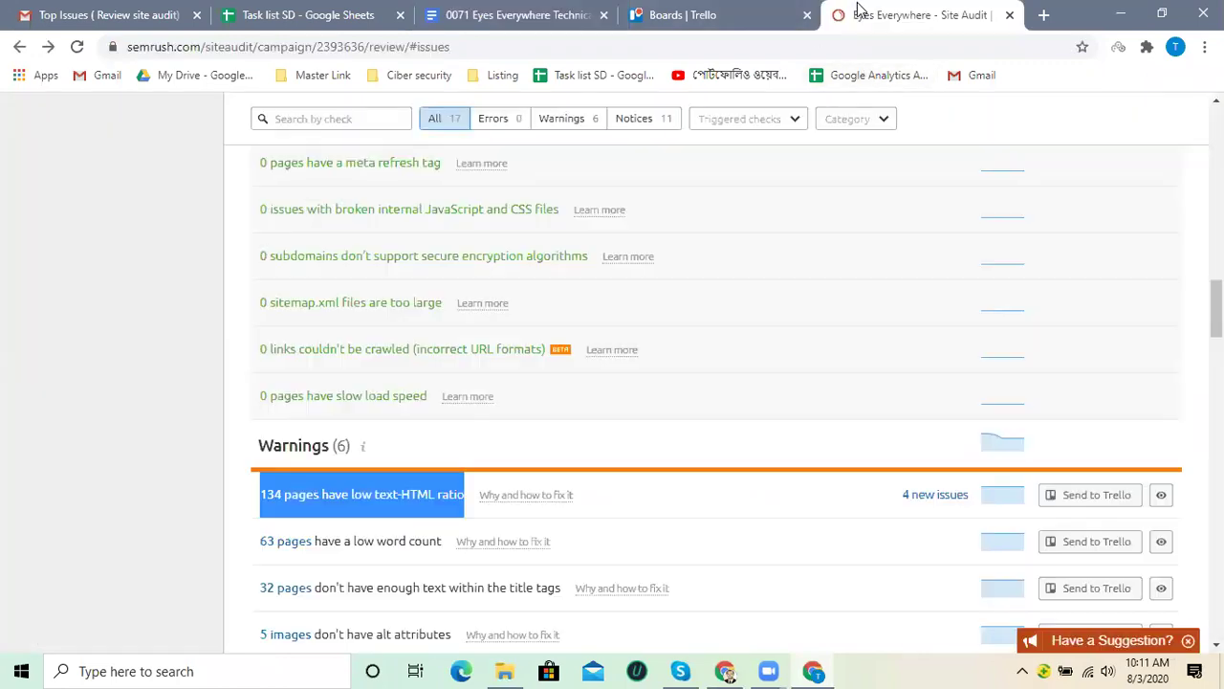
scroll(612, 516, "down", 2)
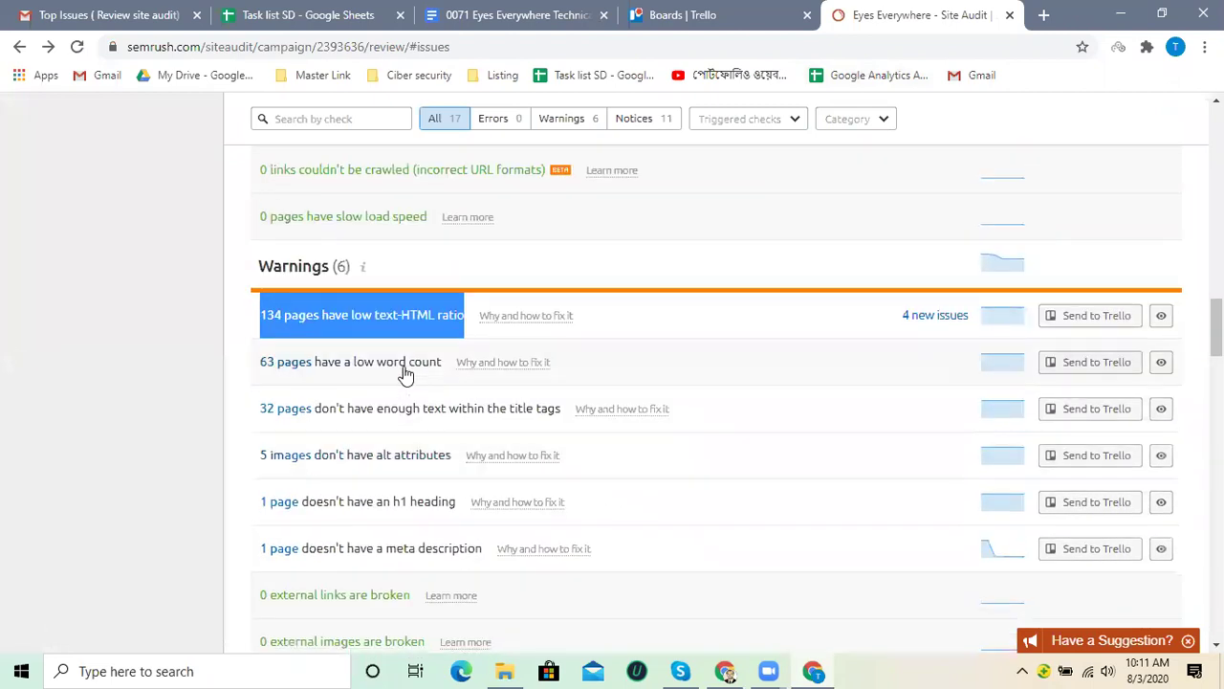
left_click(567, 14)
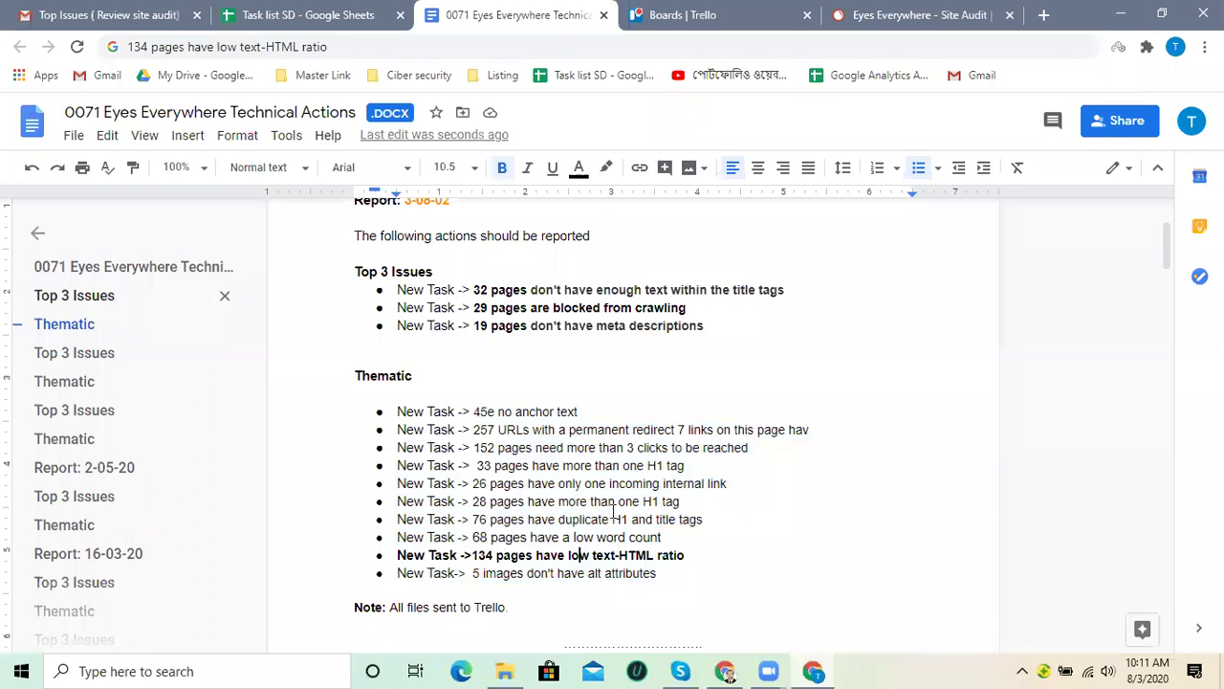
left_click(598, 537)
key("BackSpace")
type("3")
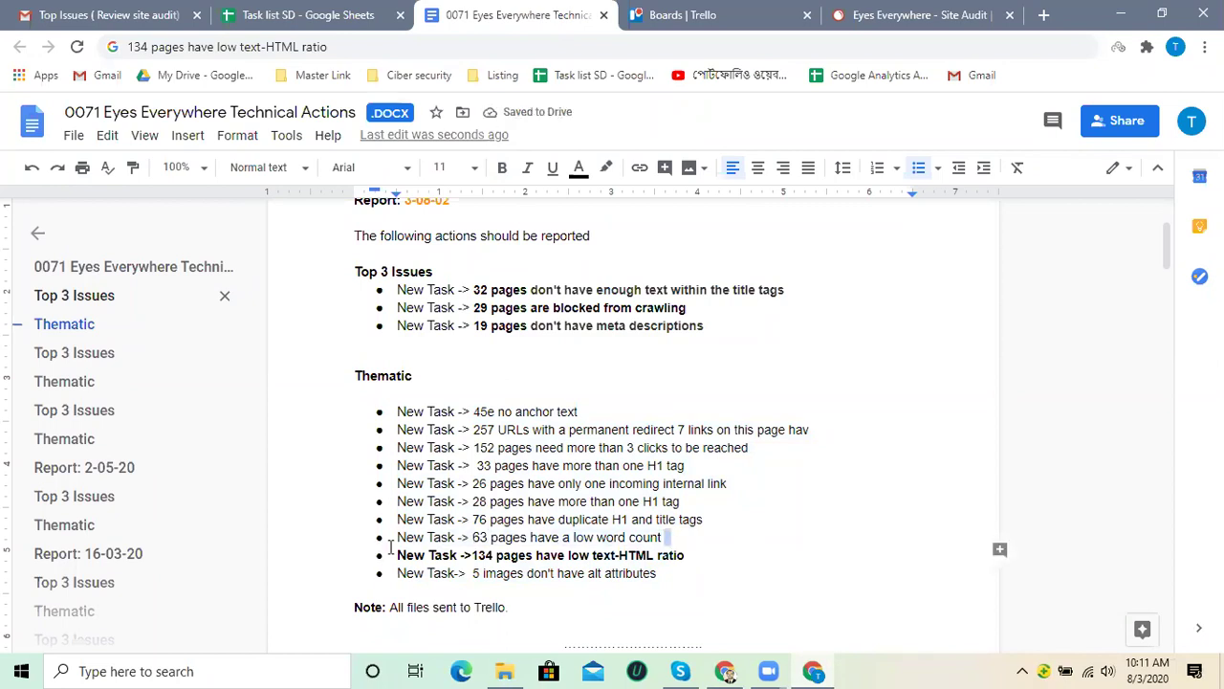
left_click_drag(390, 546, 400, 541)
key("ctrl+b")
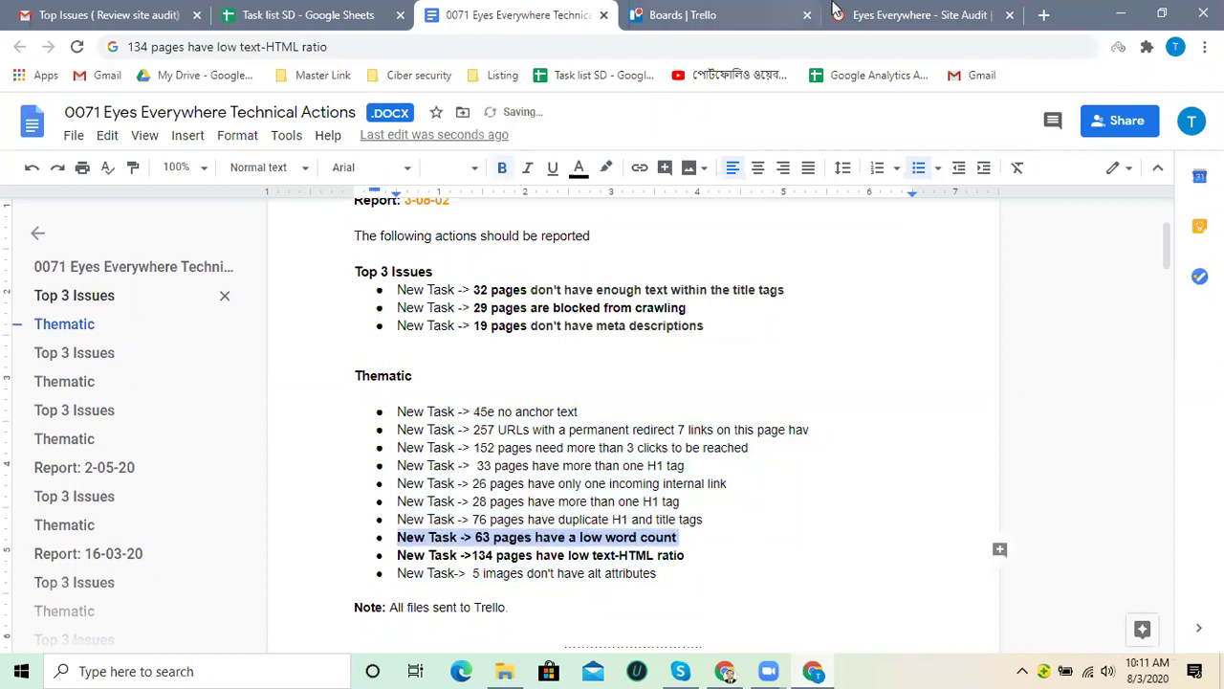
From the Semrush site audit, send the warning "32 pages don't have enough text within the title tags" to the Eyes Everywhere Trello board's Things To Do list.
left_click(916, 15)
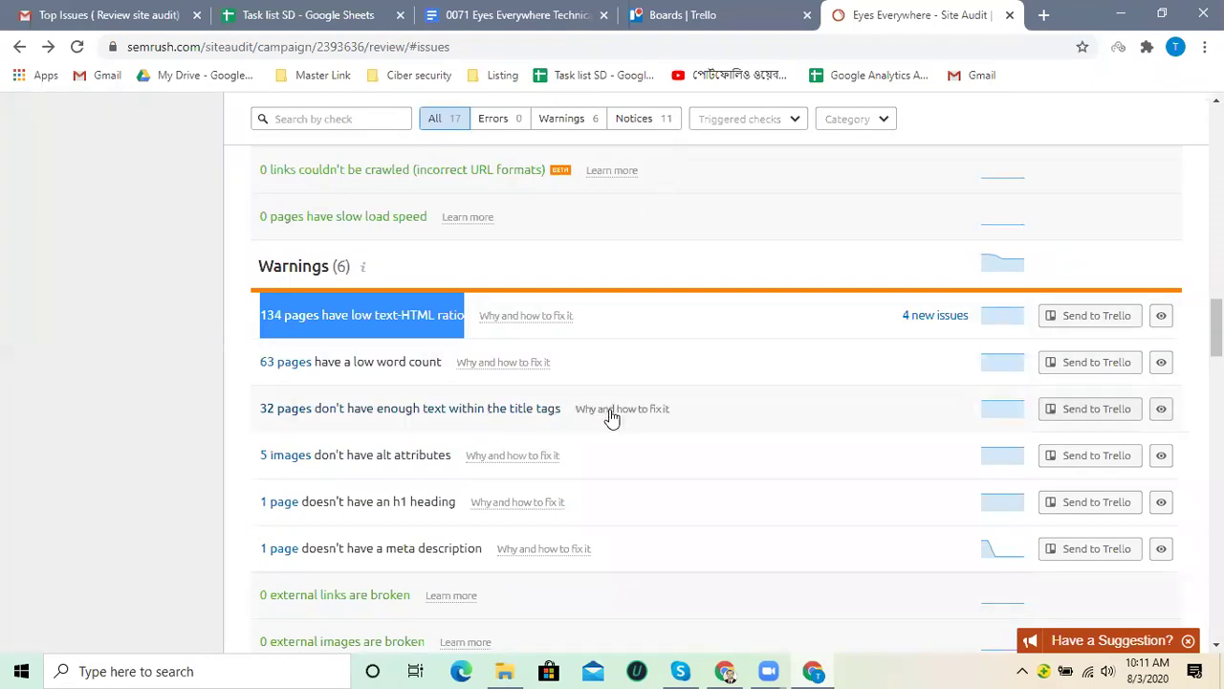
scroll(606, 426, "up", 3)
scroll(604, 435, "down", 3)
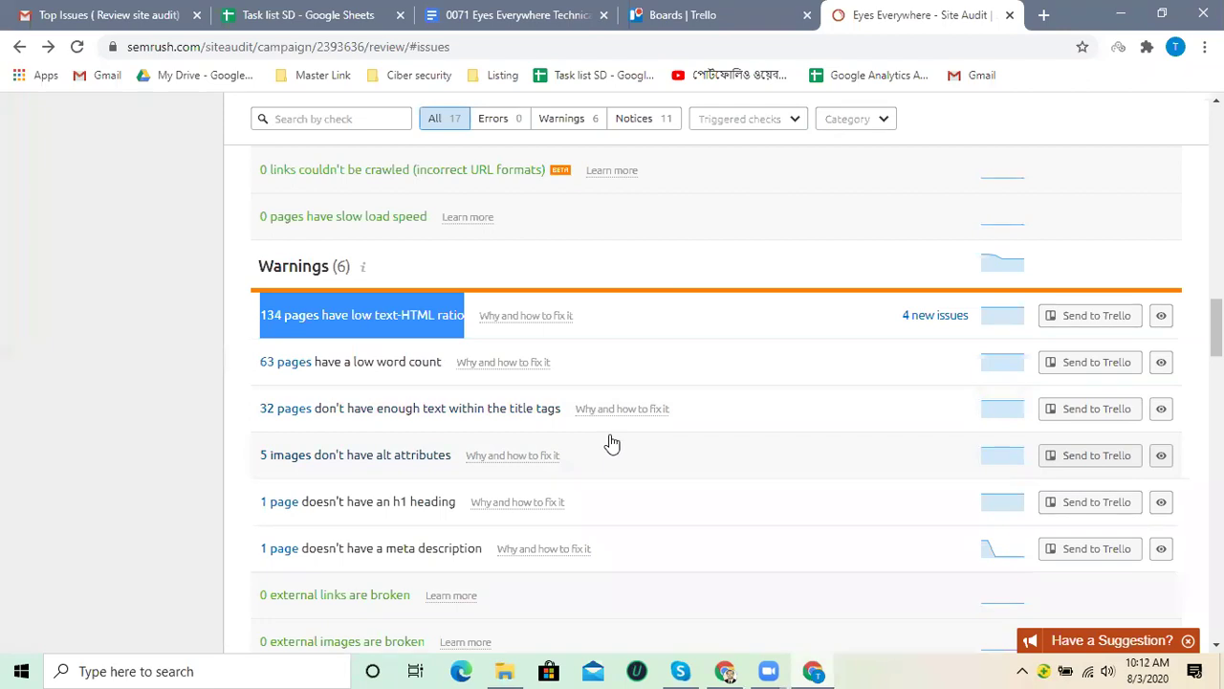
left_click(1055, 418)
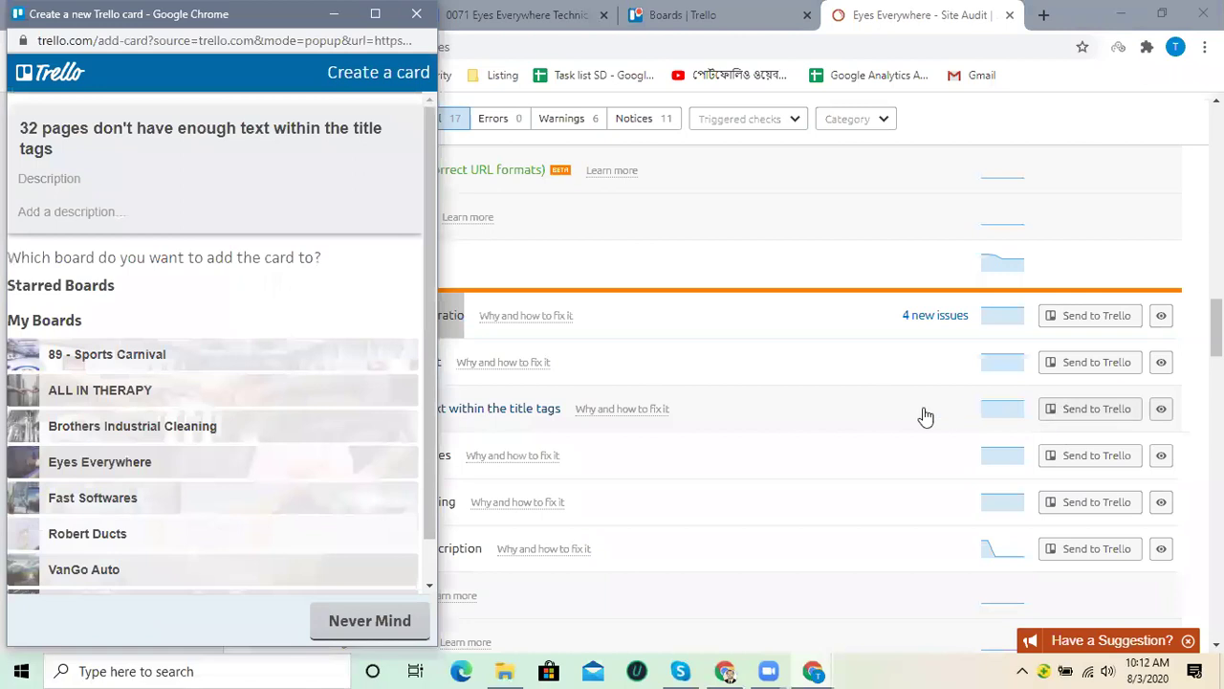
left_click_drag(193, 29, 278, 77)
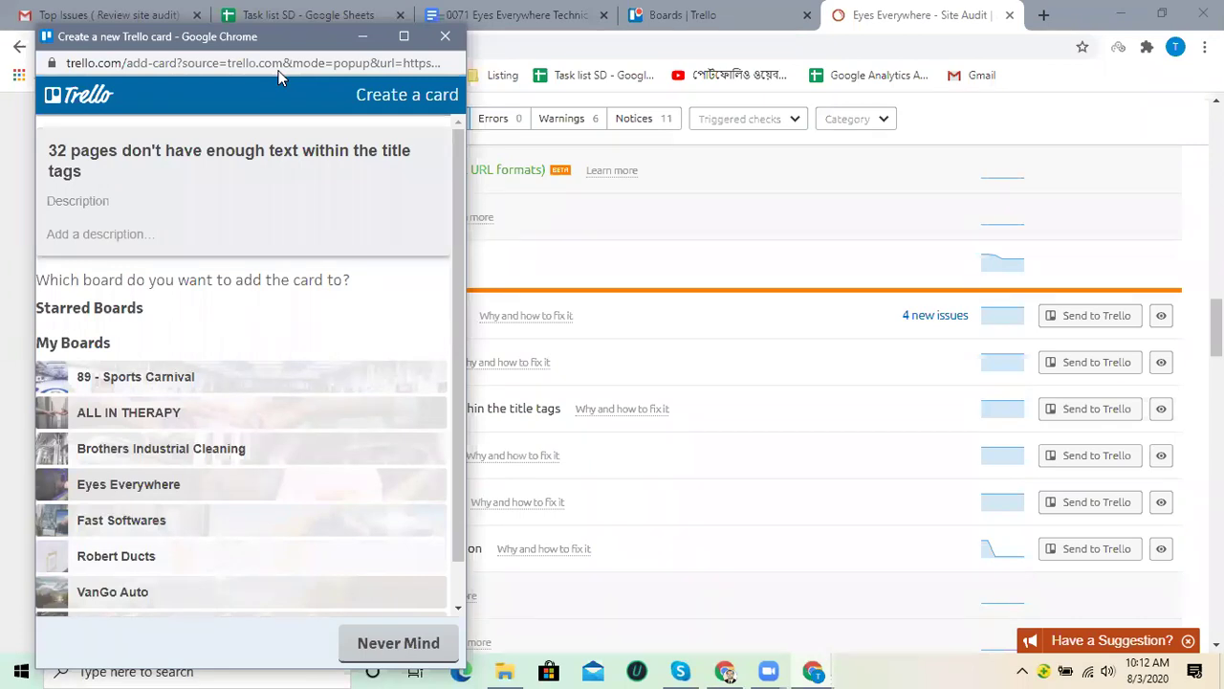
left_click_drag(230, 36, 443, 31)
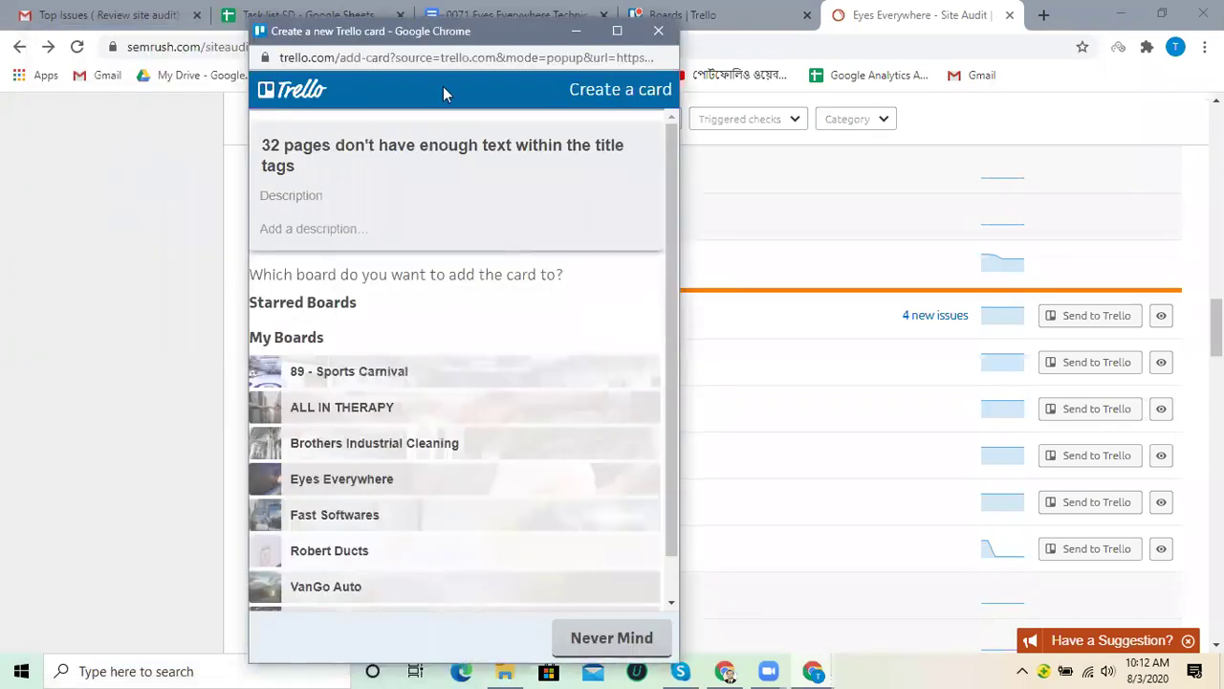
left_click(344, 481)
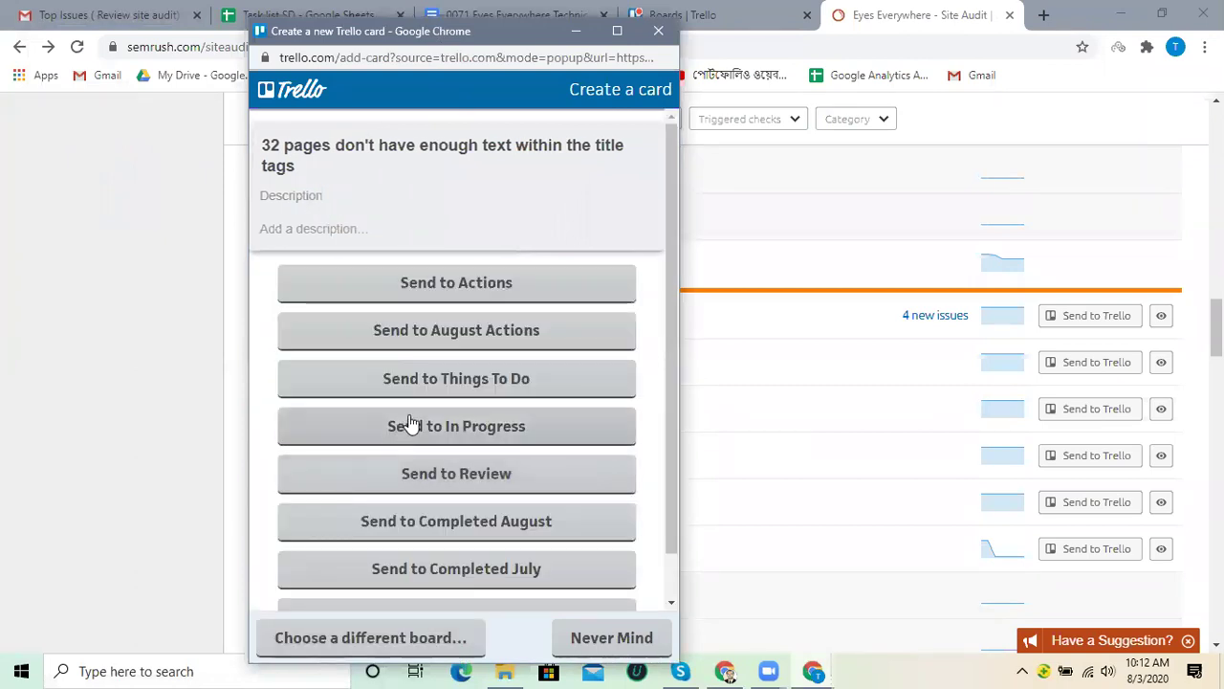
scroll(473, 356, "down", 1)
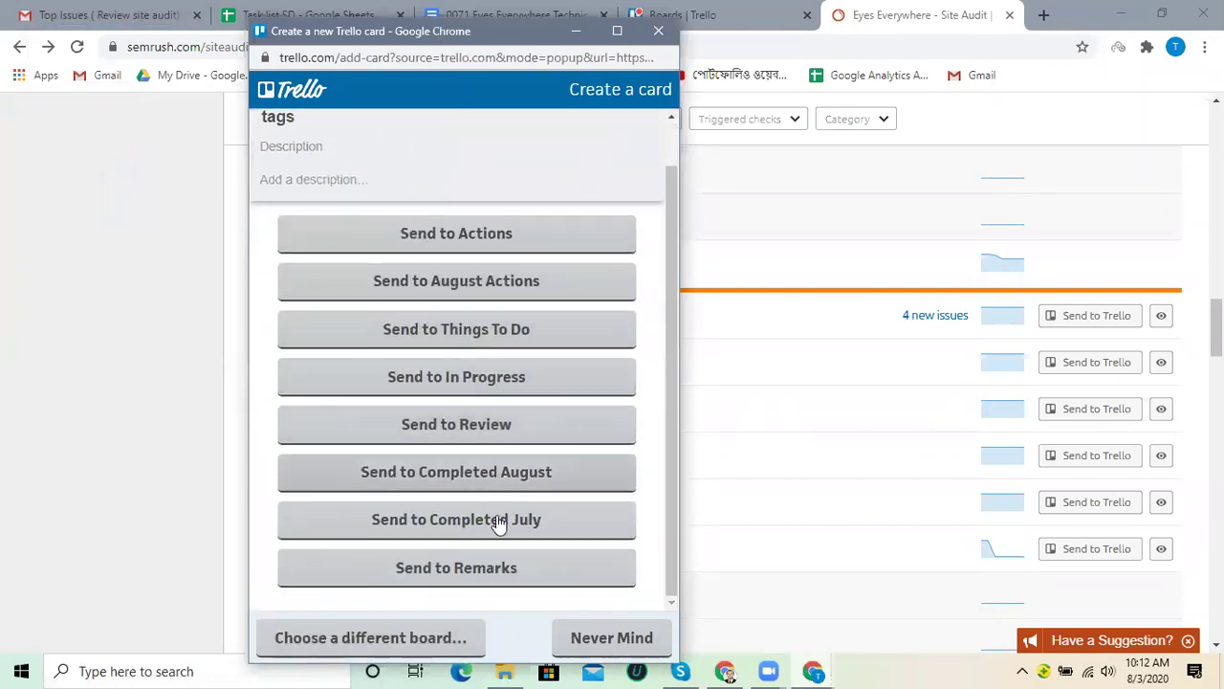
left_click(475, 335)
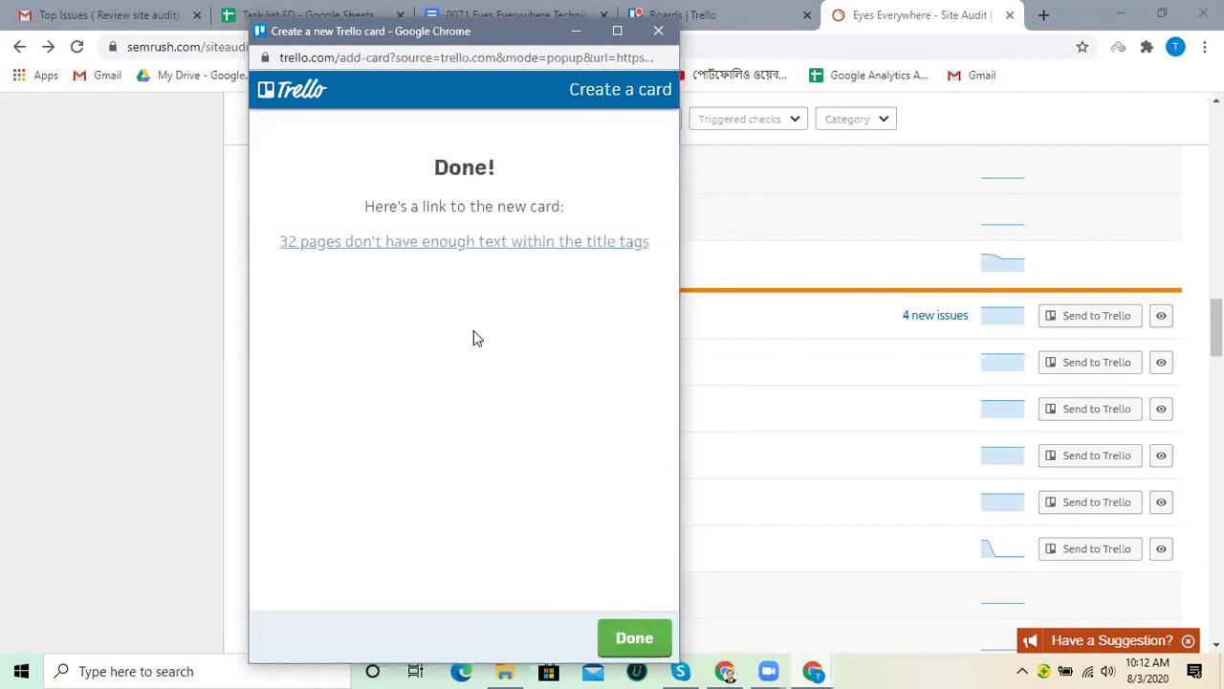
left_click(576, 32)
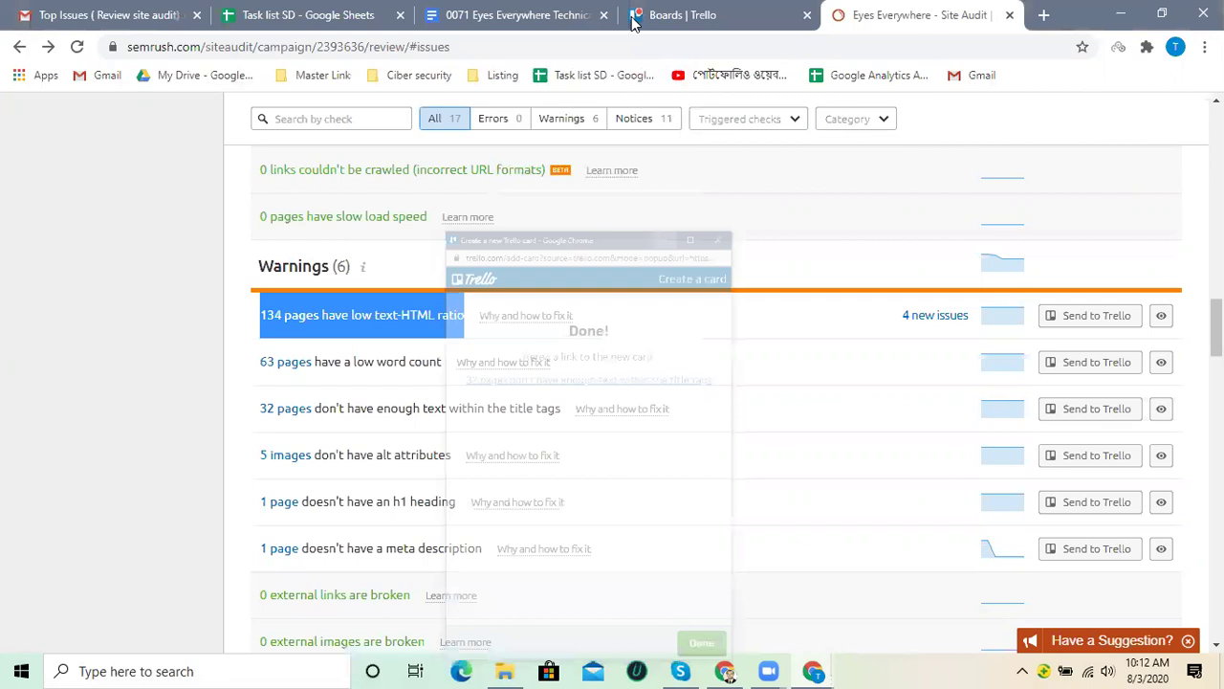
Open the Eyes Everywhere board in Trello and check the Things To Do list for the new card and any existing duplicate.
left_click(675, 12)
left_click(646, 245)
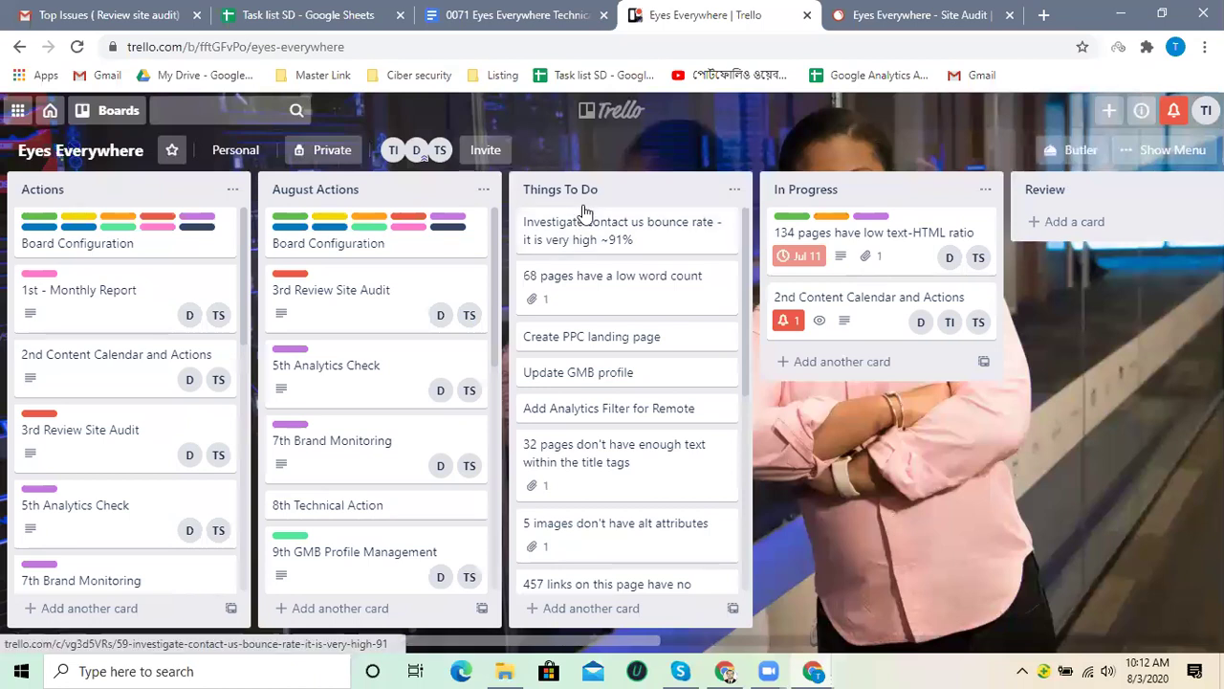
scroll(621, 326, "down", 1)
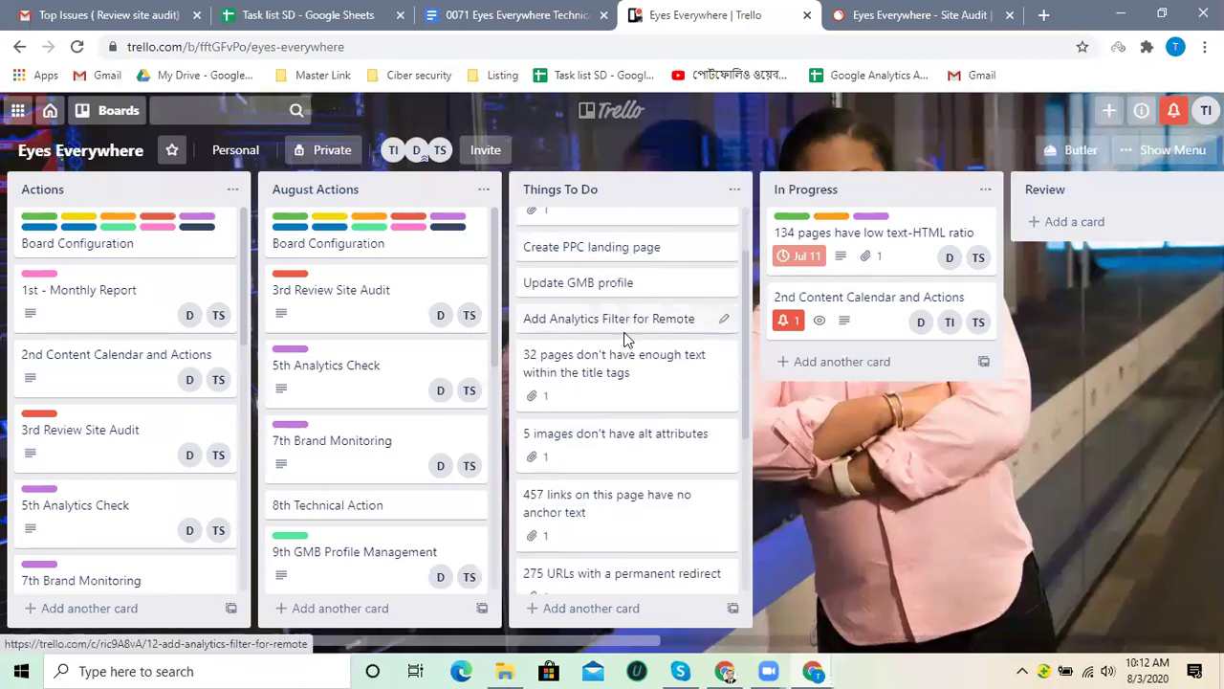
scroll(625, 335, "down", 1)
scroll(626, 329, "down", 2)
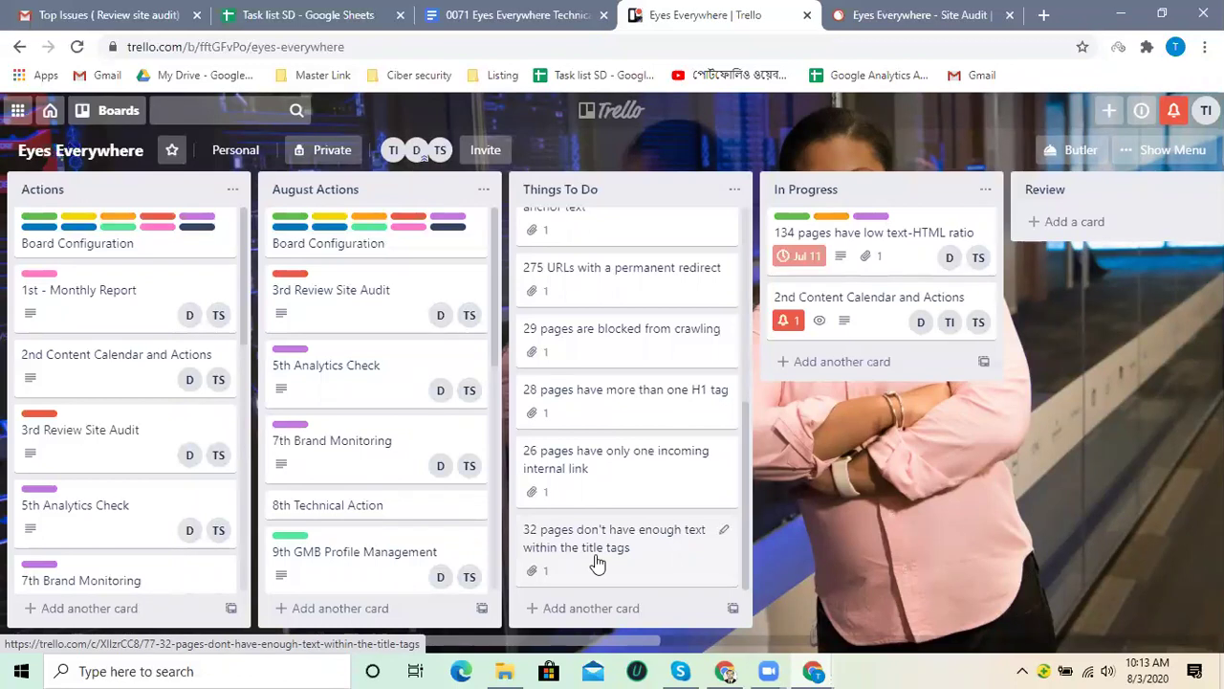
scroll(599, 560, "up", 5)
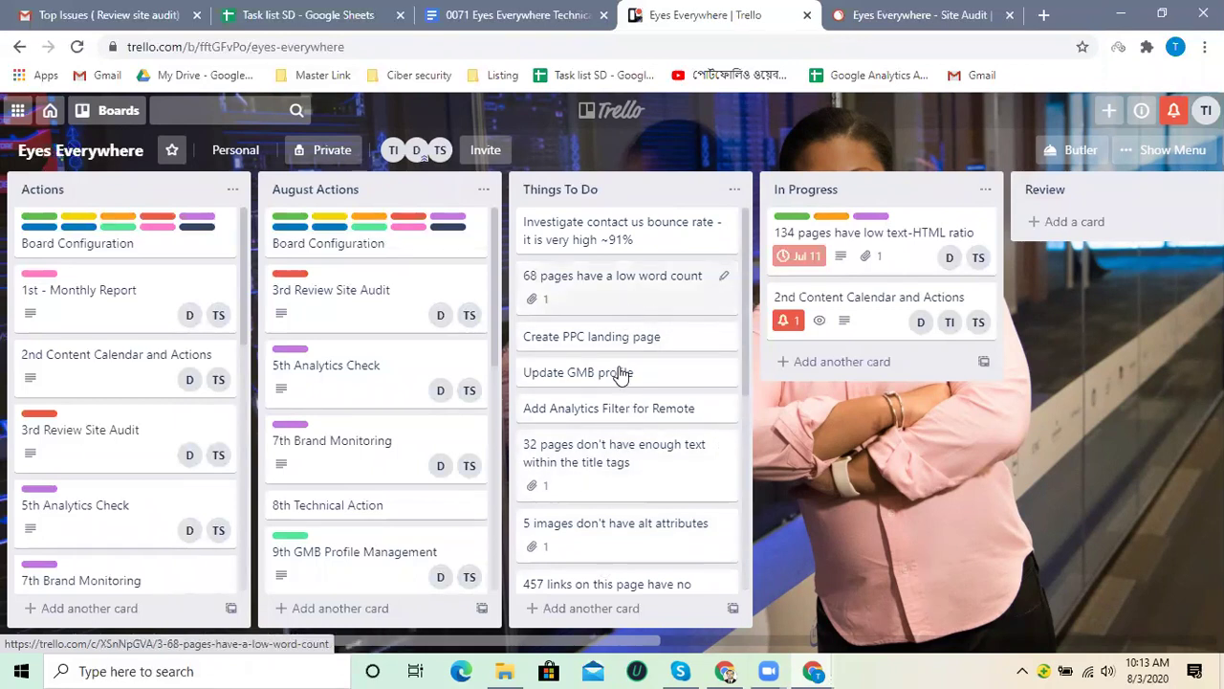
Archive the duplicate "32 pages don't have enough text within the title tags" card at the end of the Things To Do list.
scroll(648, 486, "down", 4)
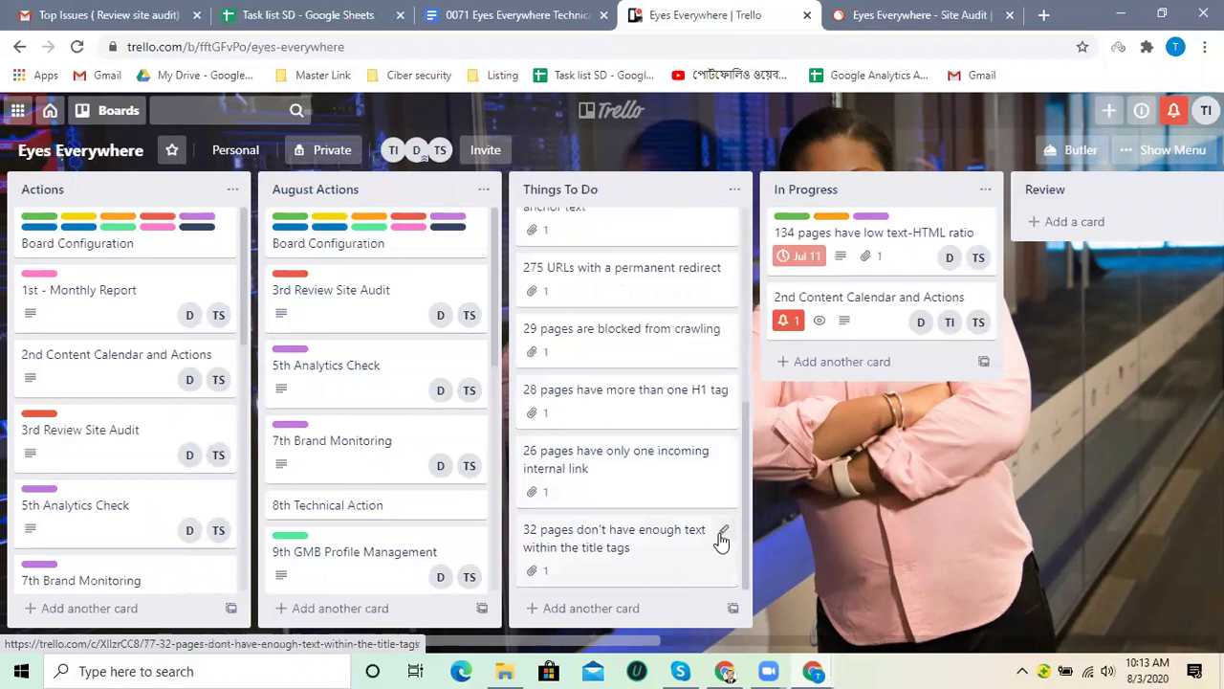
left_click(724, 531)
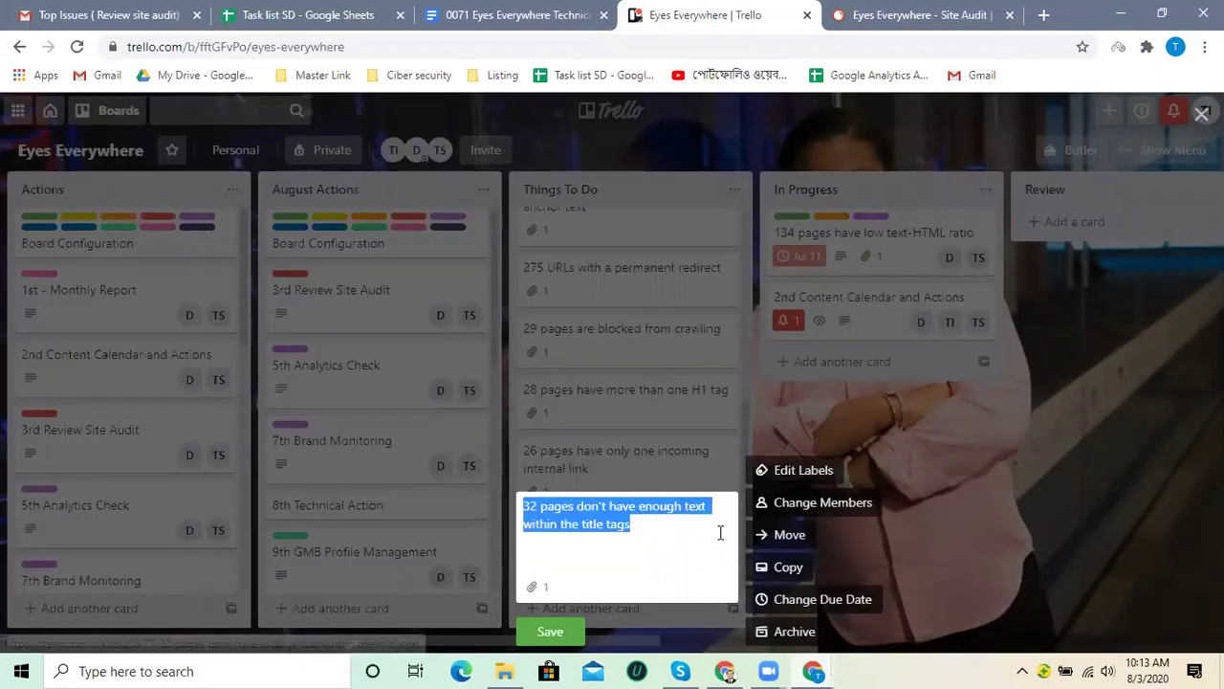
left_click(802, 633)
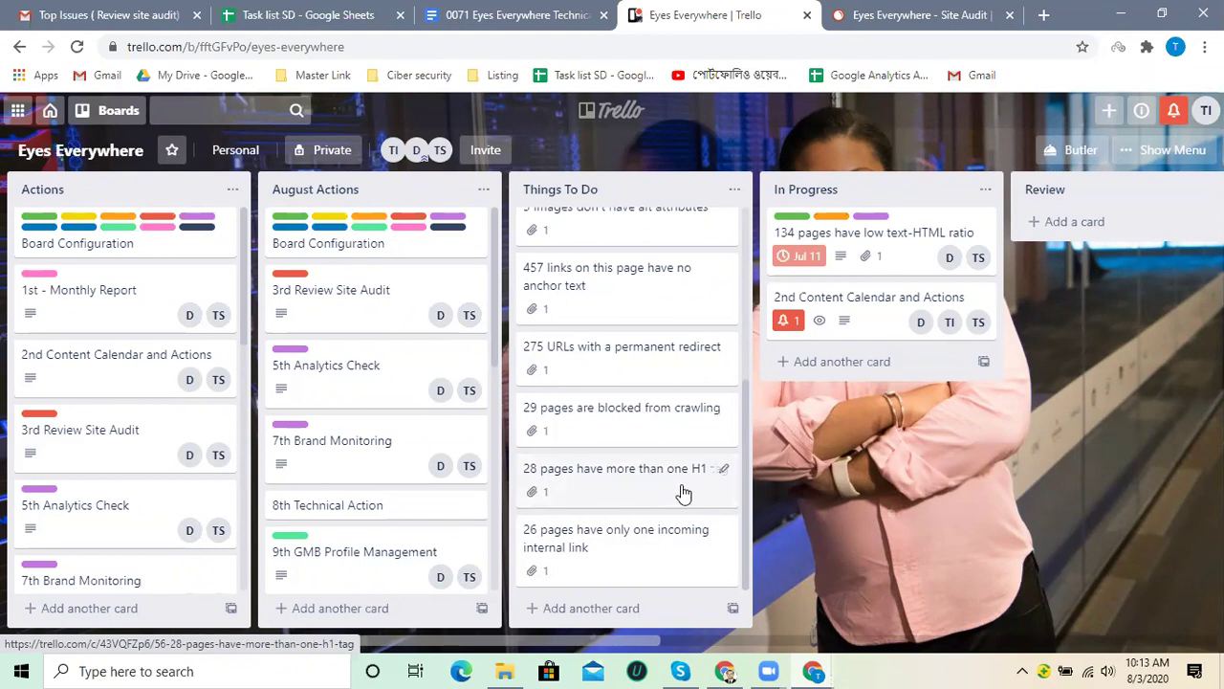
Archive the outdated "68 pages have a low word count" card in the Things To Do list.
scroll(682, 492, "up", 1)
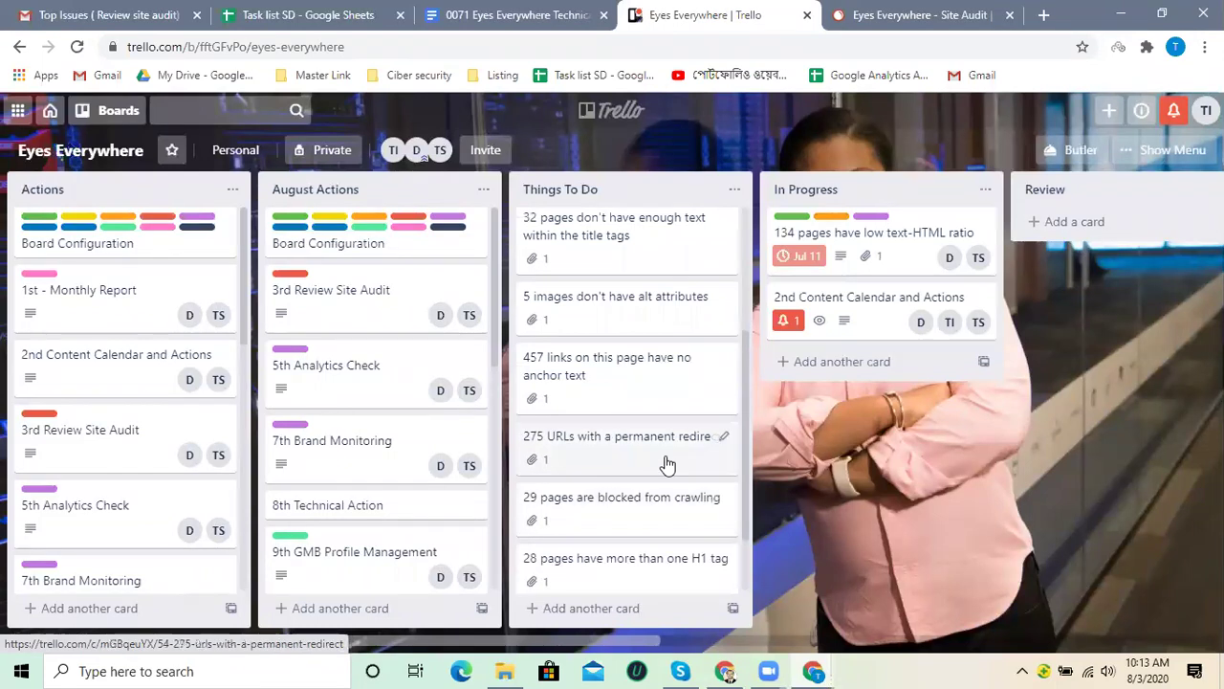
scroll(665, 465, "up", 2)
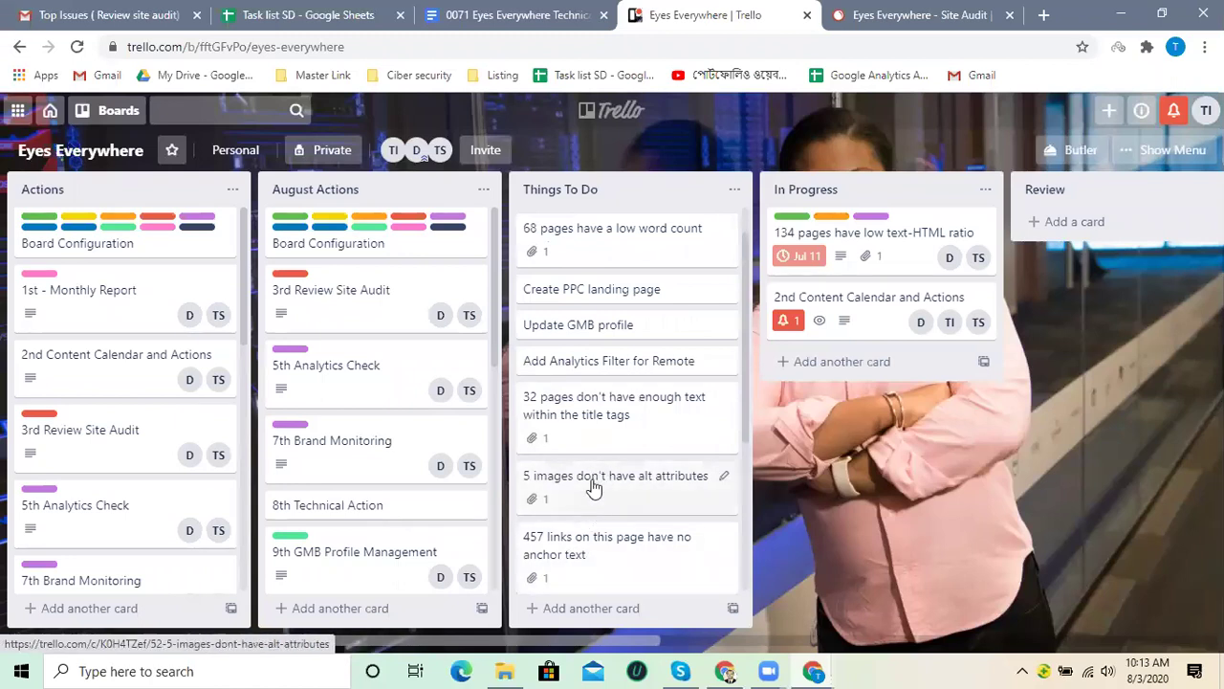
scroll(606, 478, "up", 1)
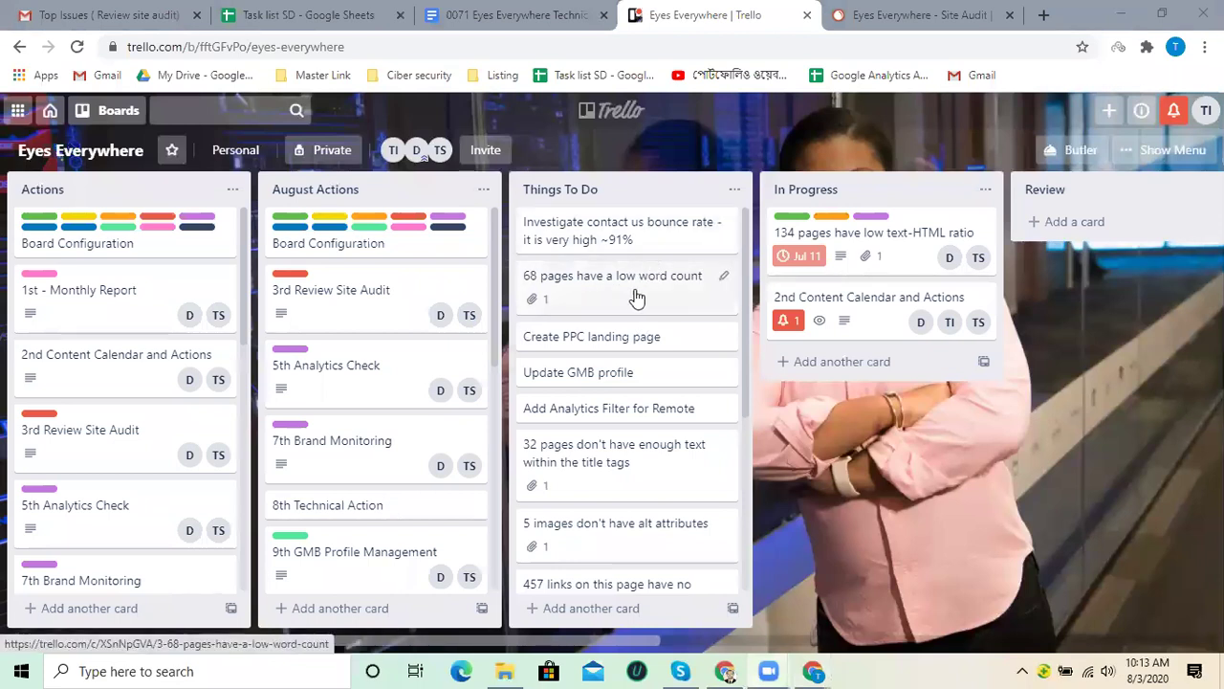
left_click(723, 276)
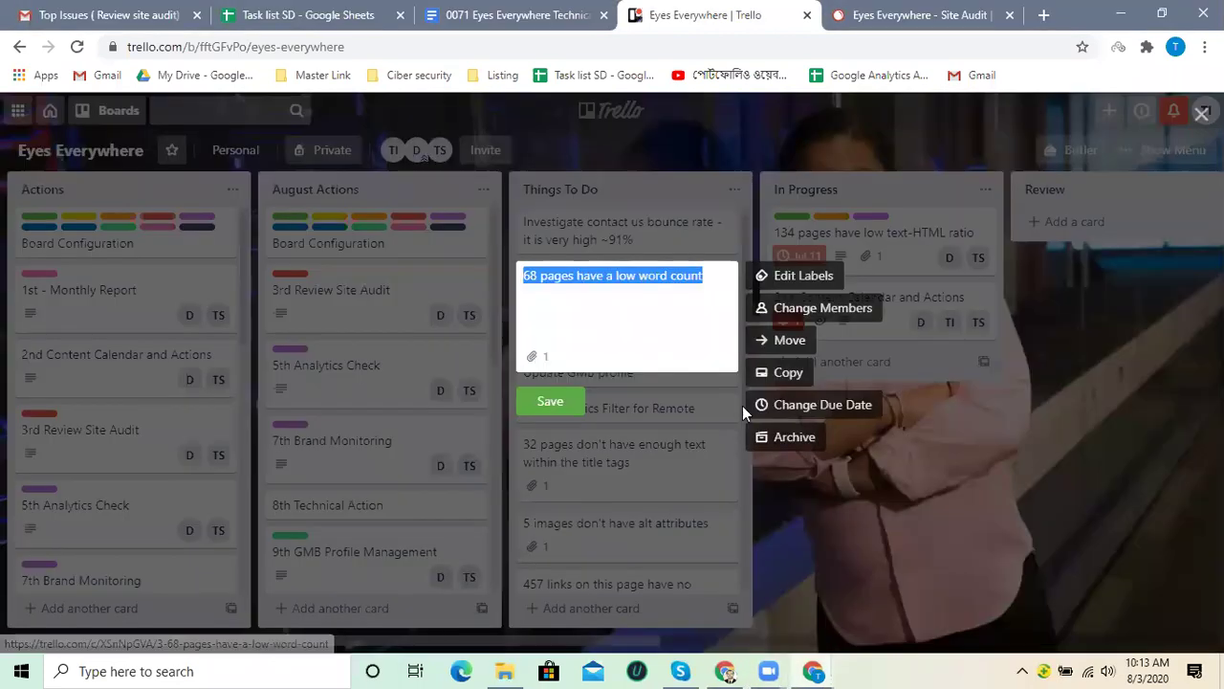
left_click(780, 438)
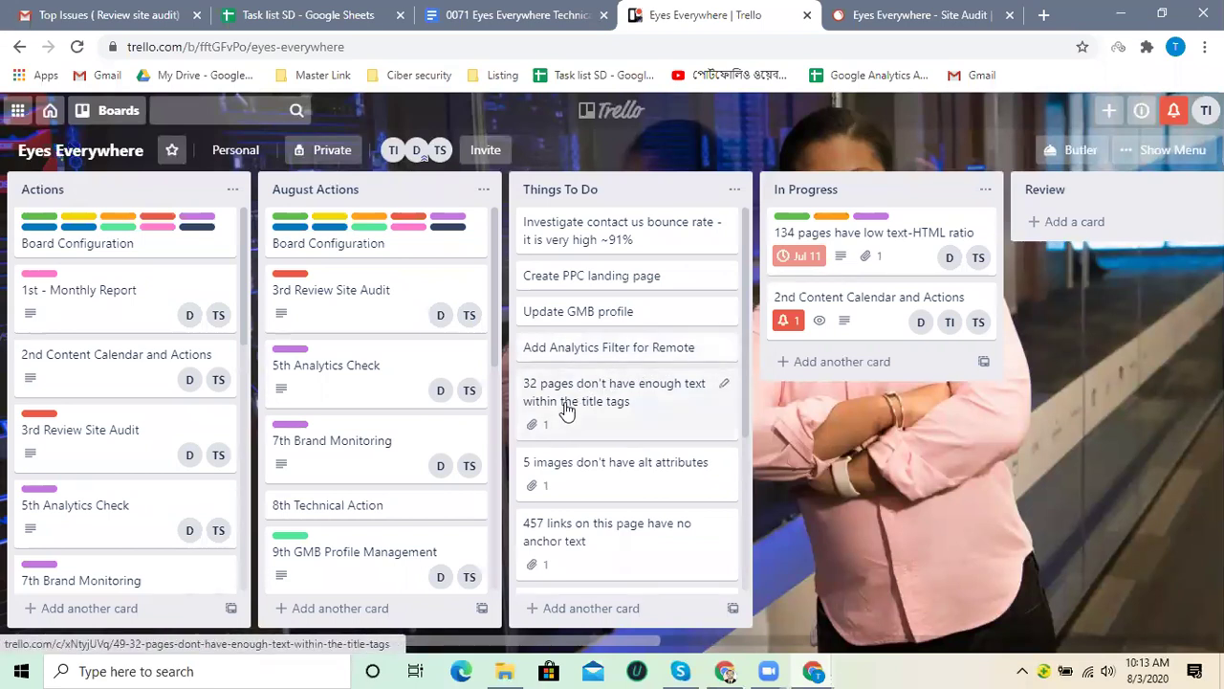
Archive the "5 images don't have alt attributes" and "457 links on this page have no anchor text" cards in Things To Do.
scroll(604, 418, "down", 1)
scroll(604, 418, "down", 3)
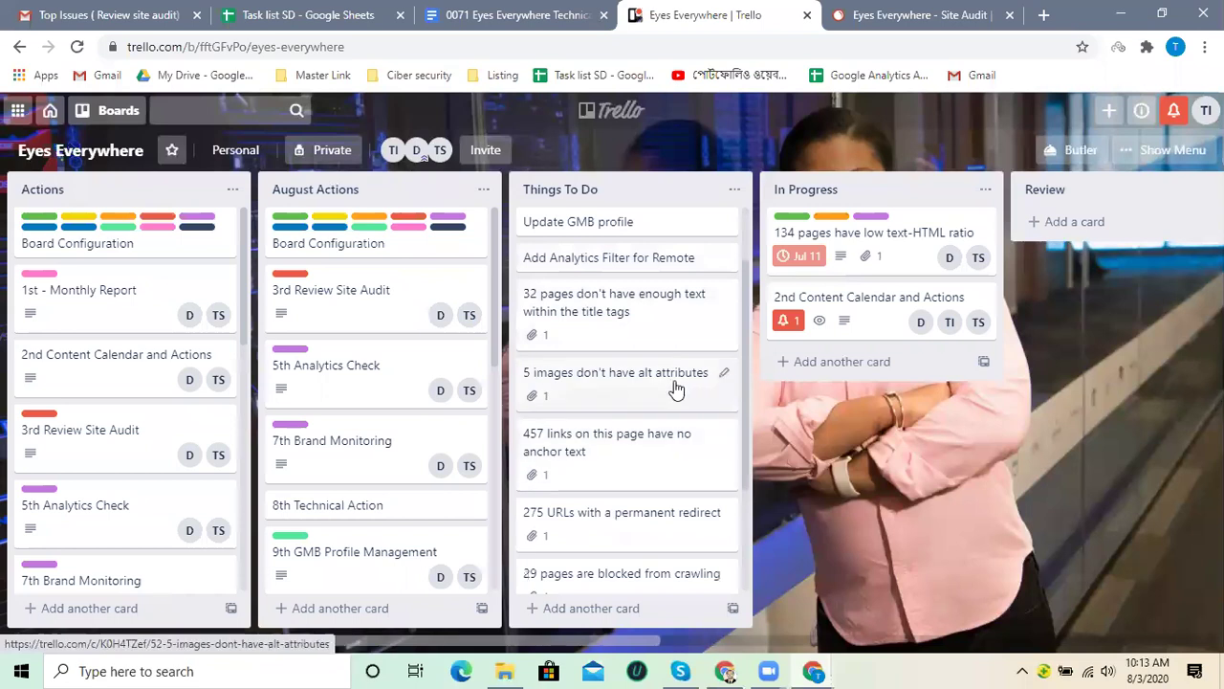
left_click(724, 373)
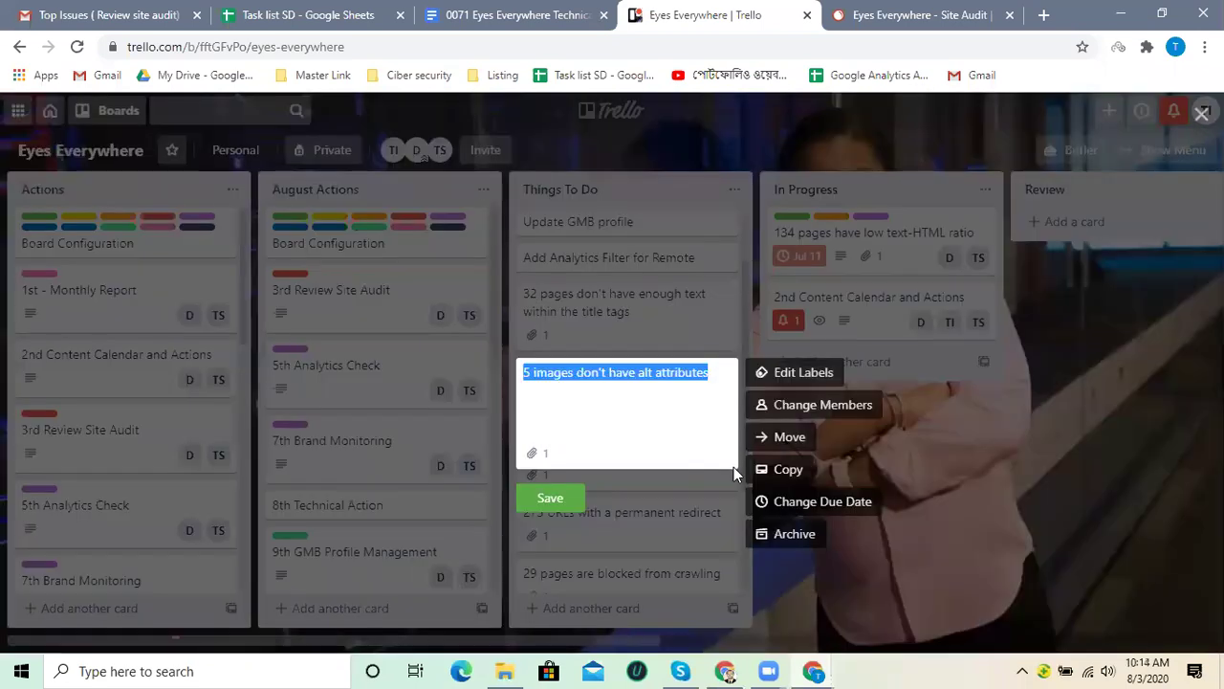
left_click(794, 533)
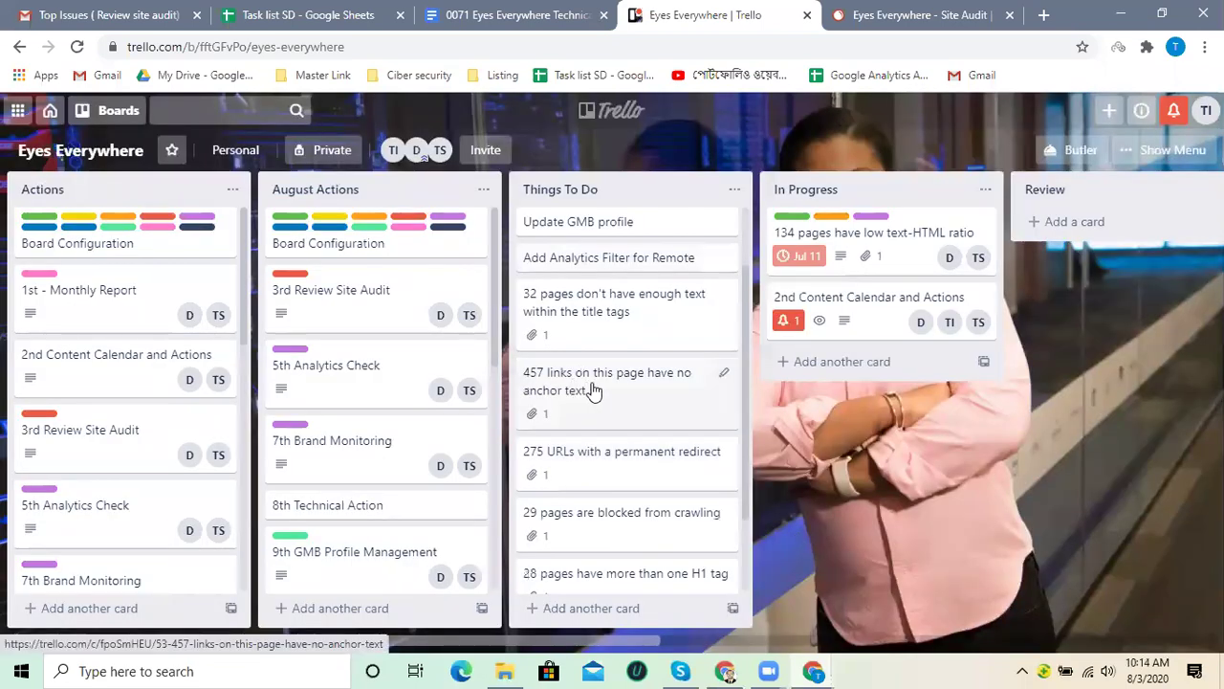
left_click(723, 376)
left_click(792, 532)
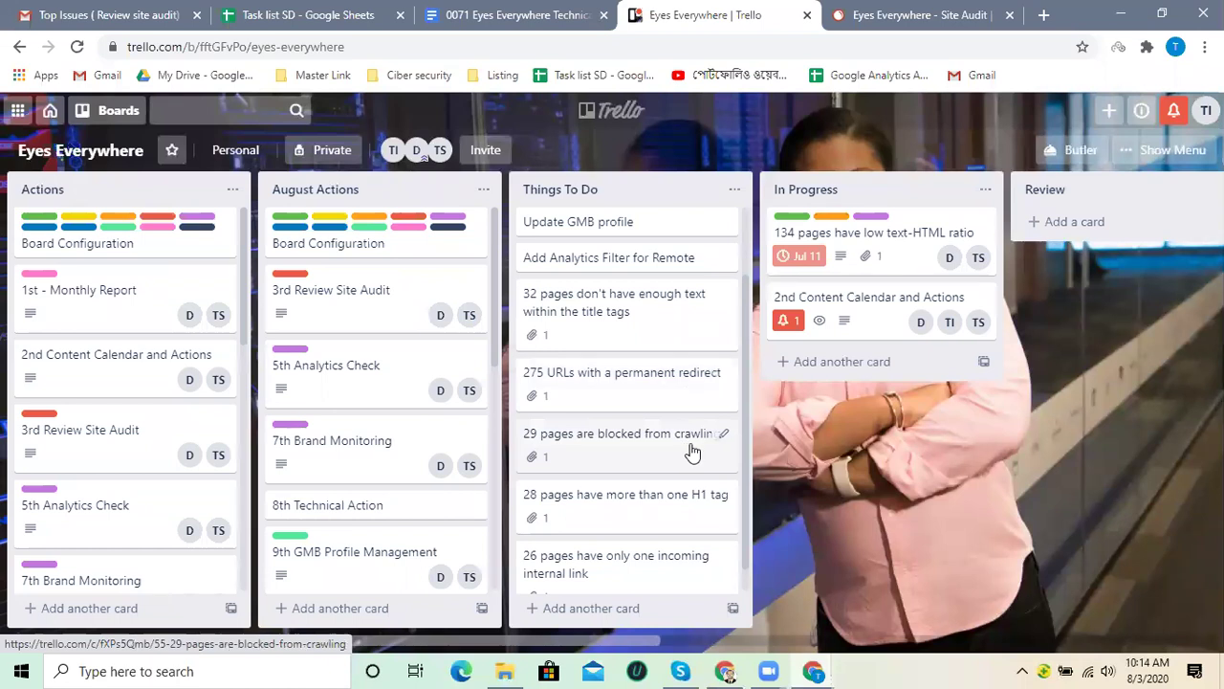
Archive the "28 pages have more than one H1 tag" card in Things To Do and look over the remaining cards.
left_click(725, 494)
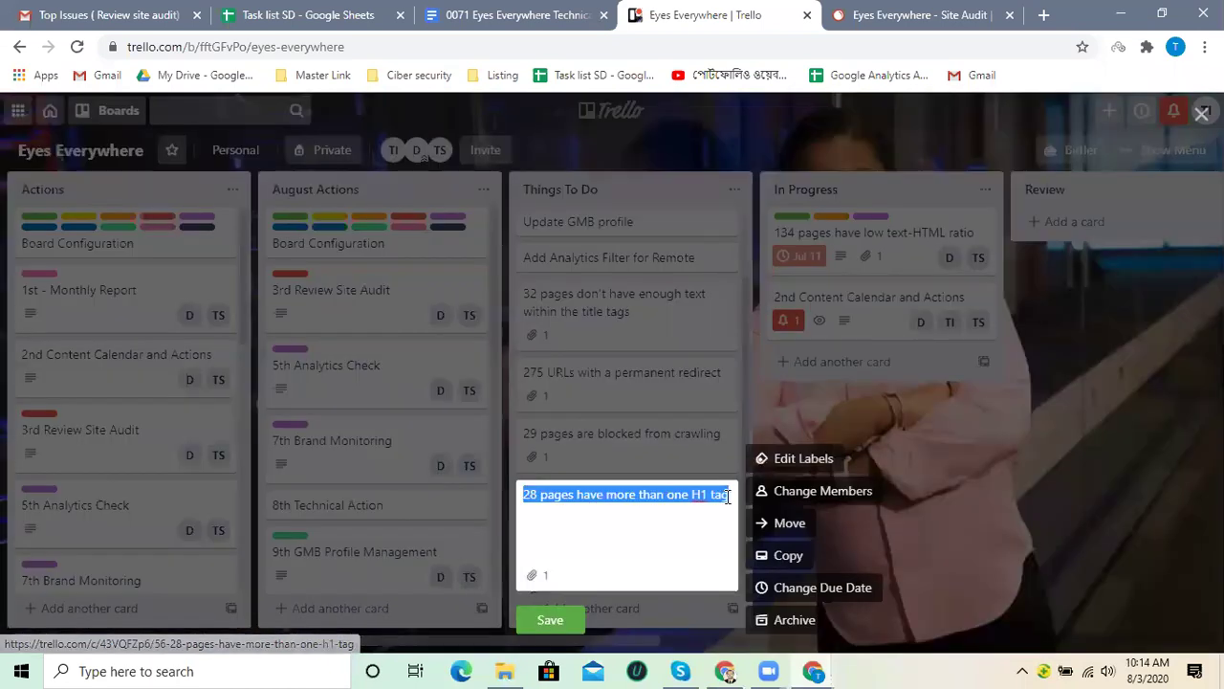
left_click(799, 620)
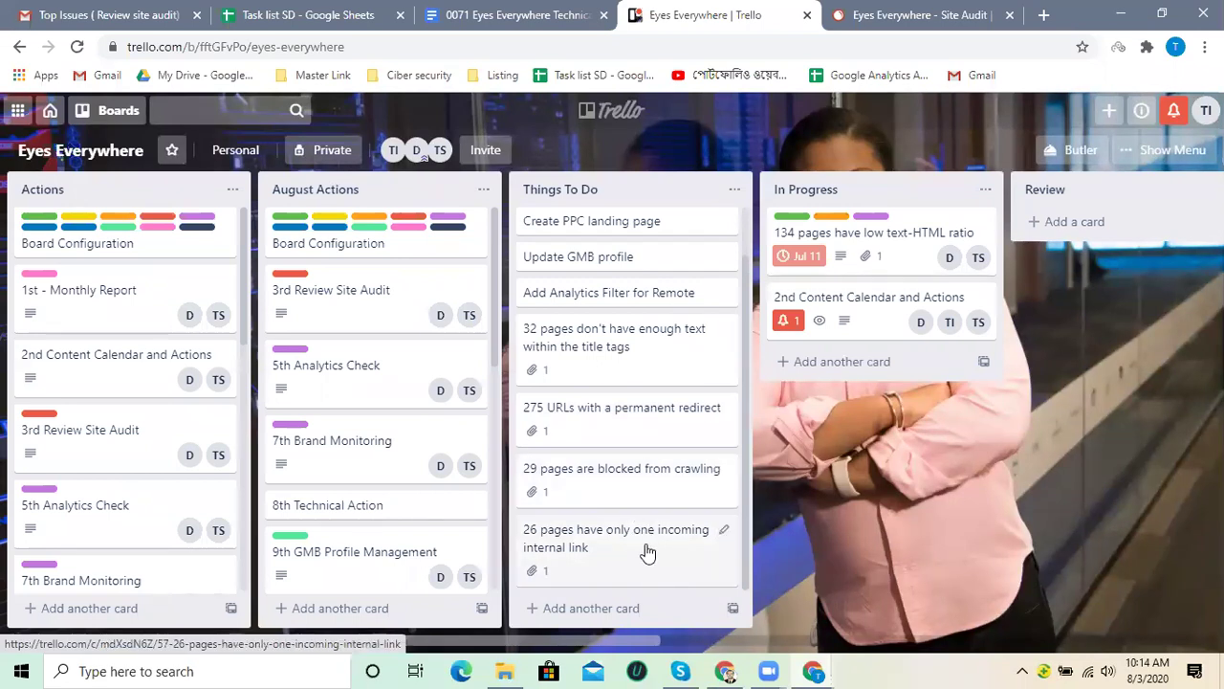
scroll(628, 511, "up", 1)
scroll(628, 511, "down", 1)
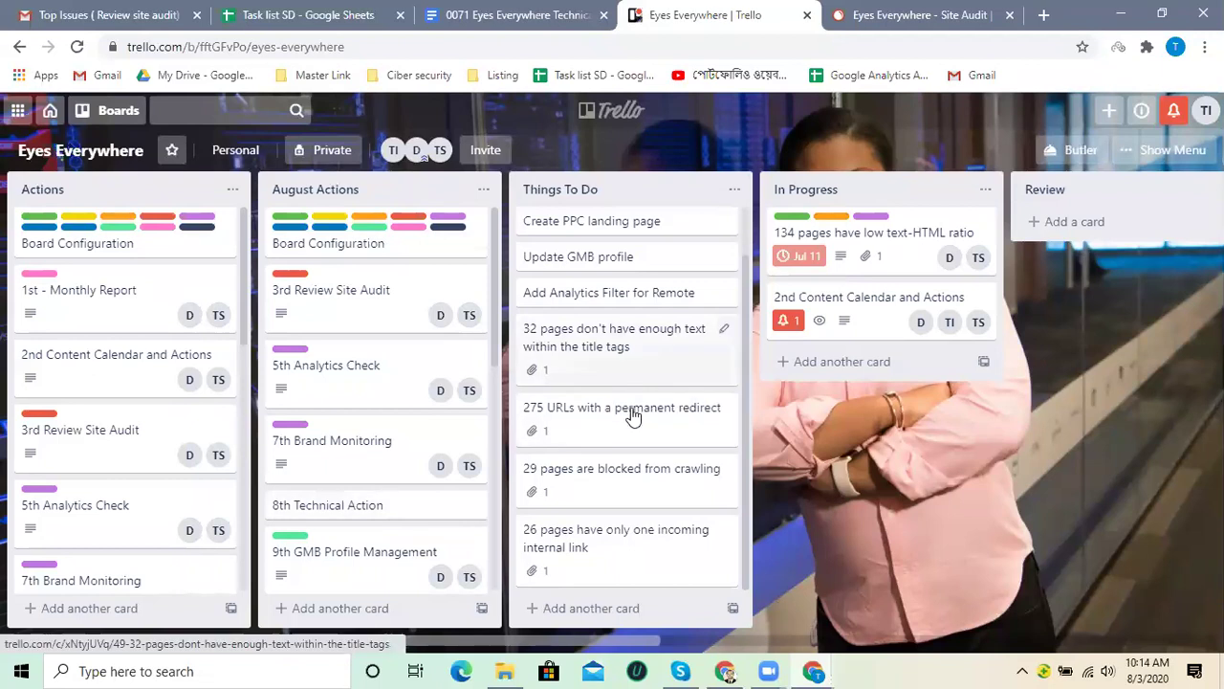
scroll(631, 415, "up", 1)
scroll(636, 427, "down", 1)
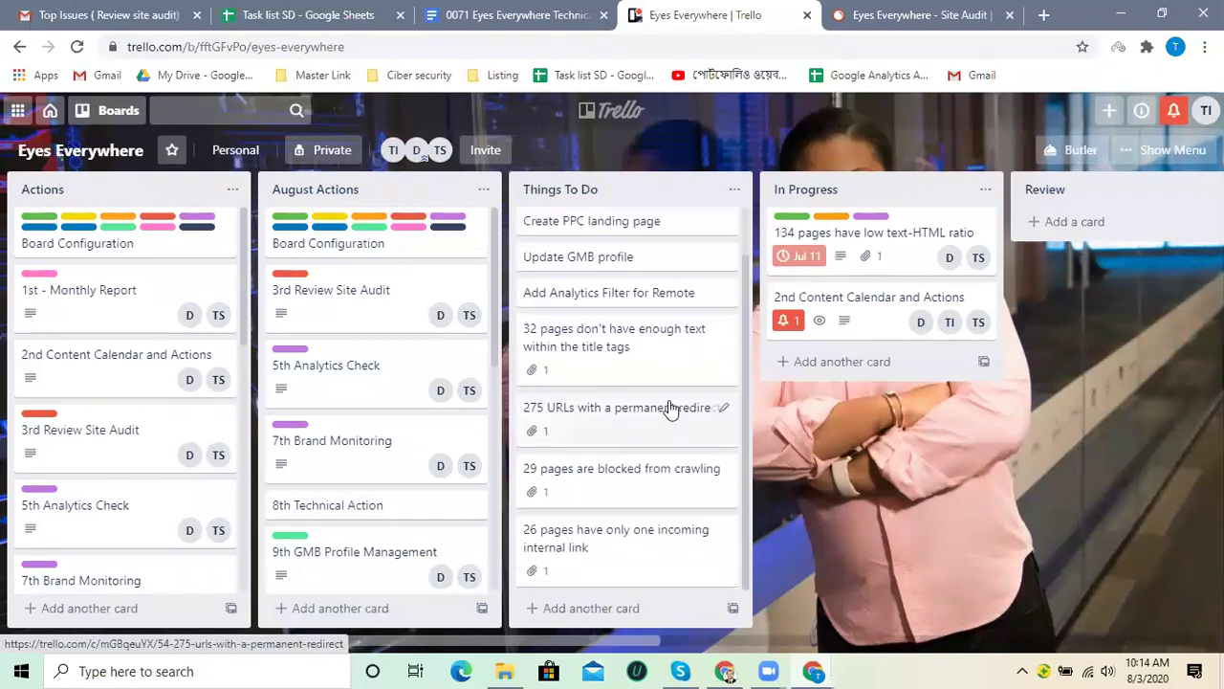
Switch to the Semrush site audit and check the Notices section for the issues behind the remaining Trello cards.
left_click(857, 21)
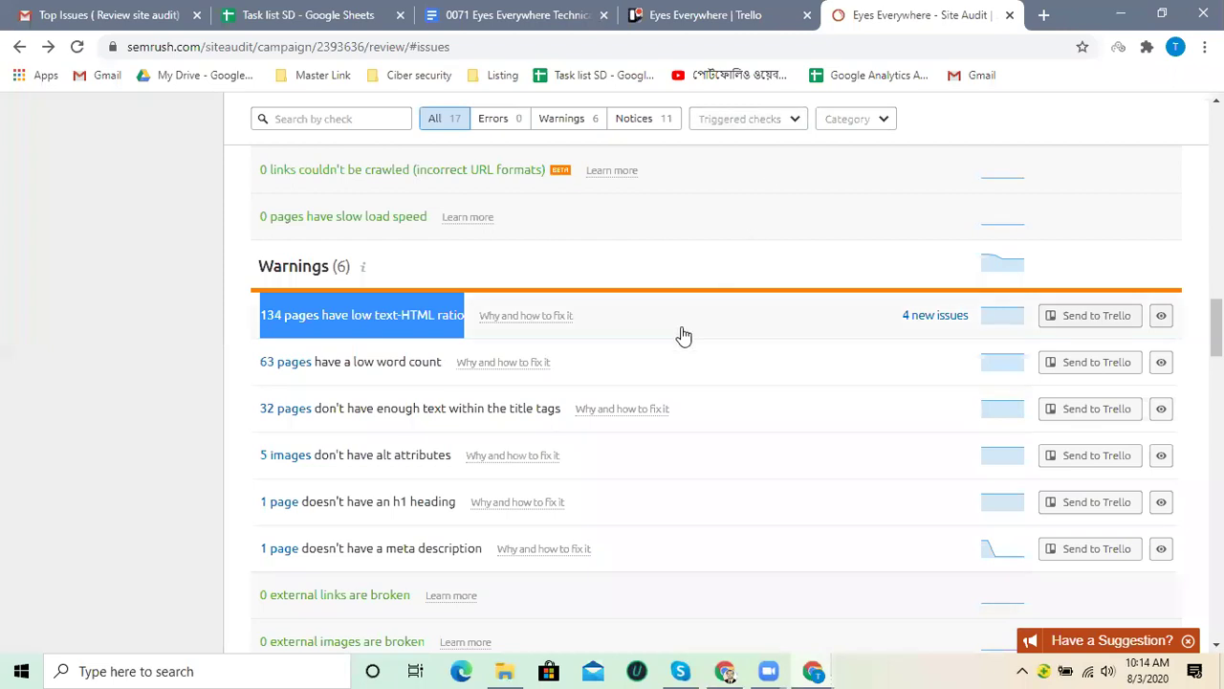
scroll(688, 385, "down", 2)
scroll(692, 386, "down", 12)
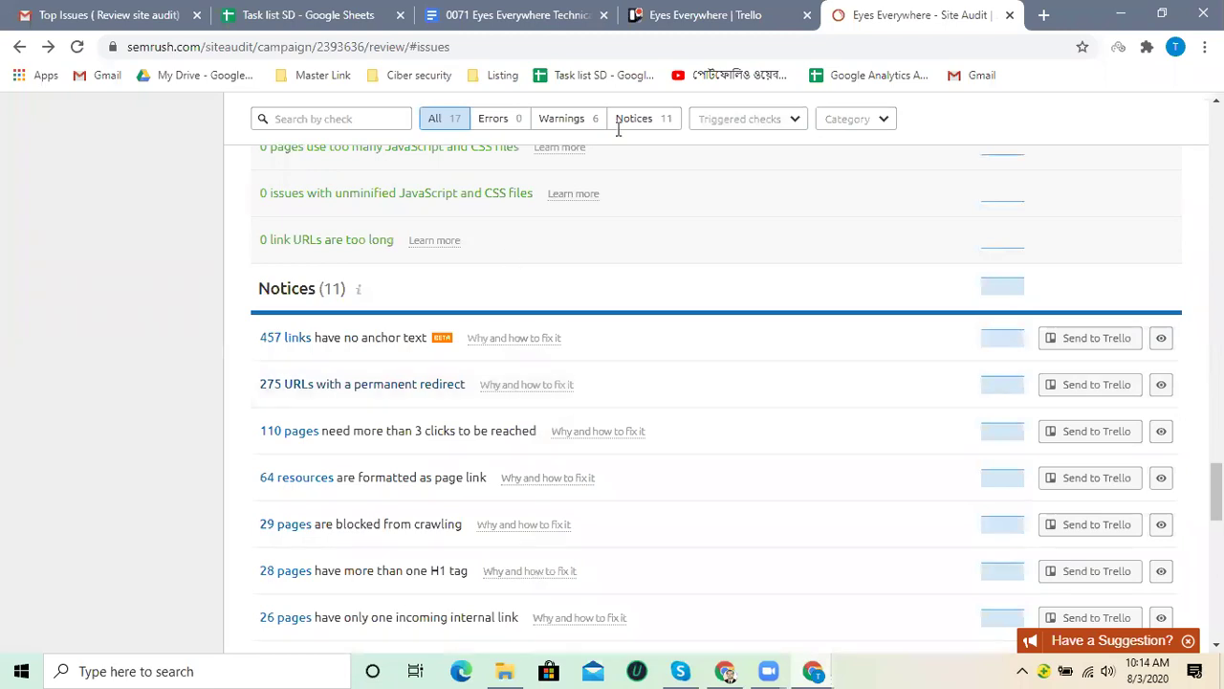
In Trello, open the "275 URLs with a permanent redirect" card and follow its attached Semrush issue link.
left_click(671, 21)
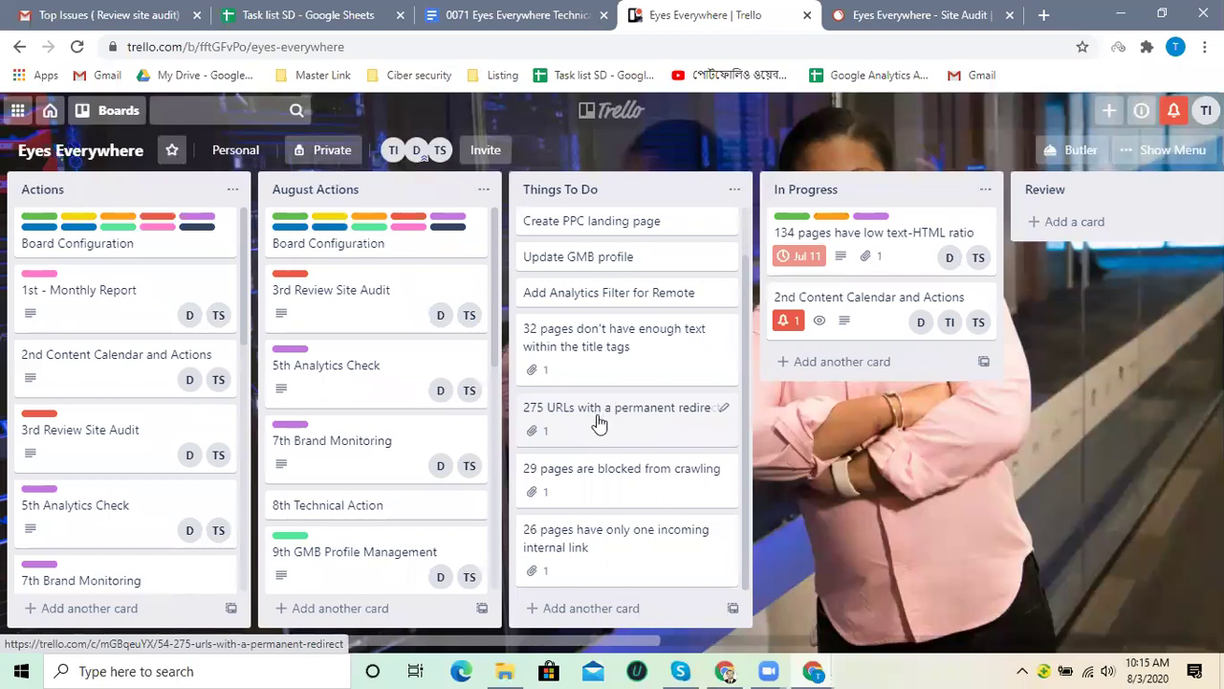
left_click(595, 421)
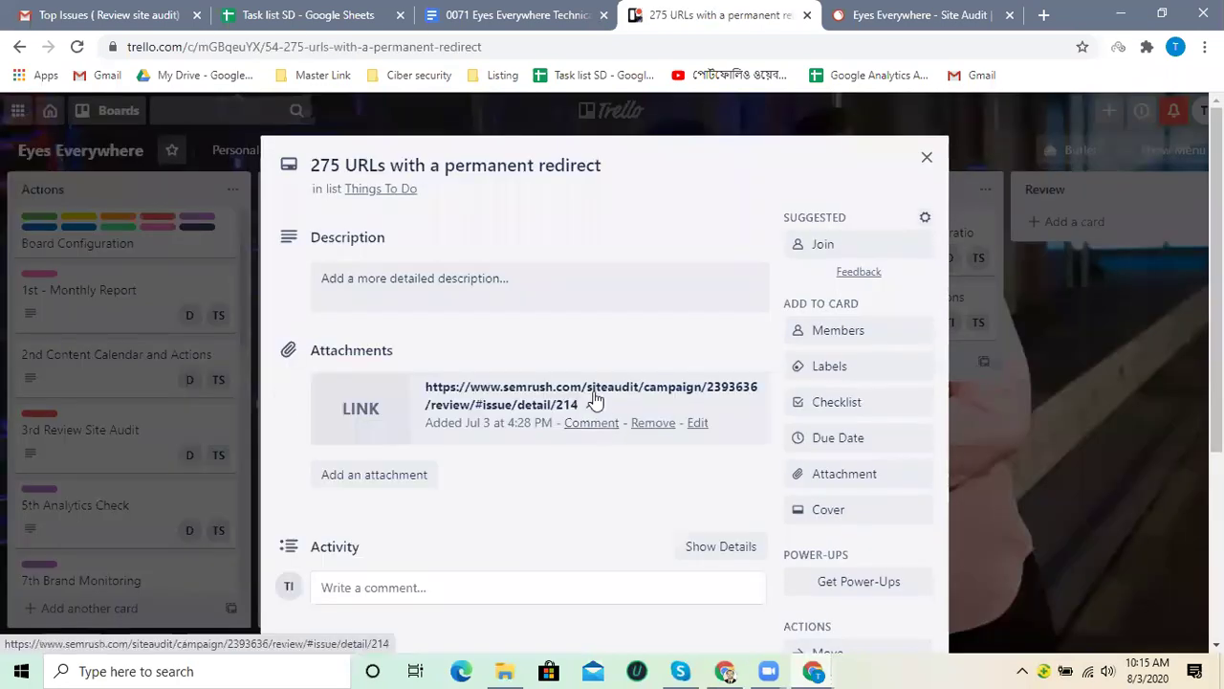
left_click(593, 399)
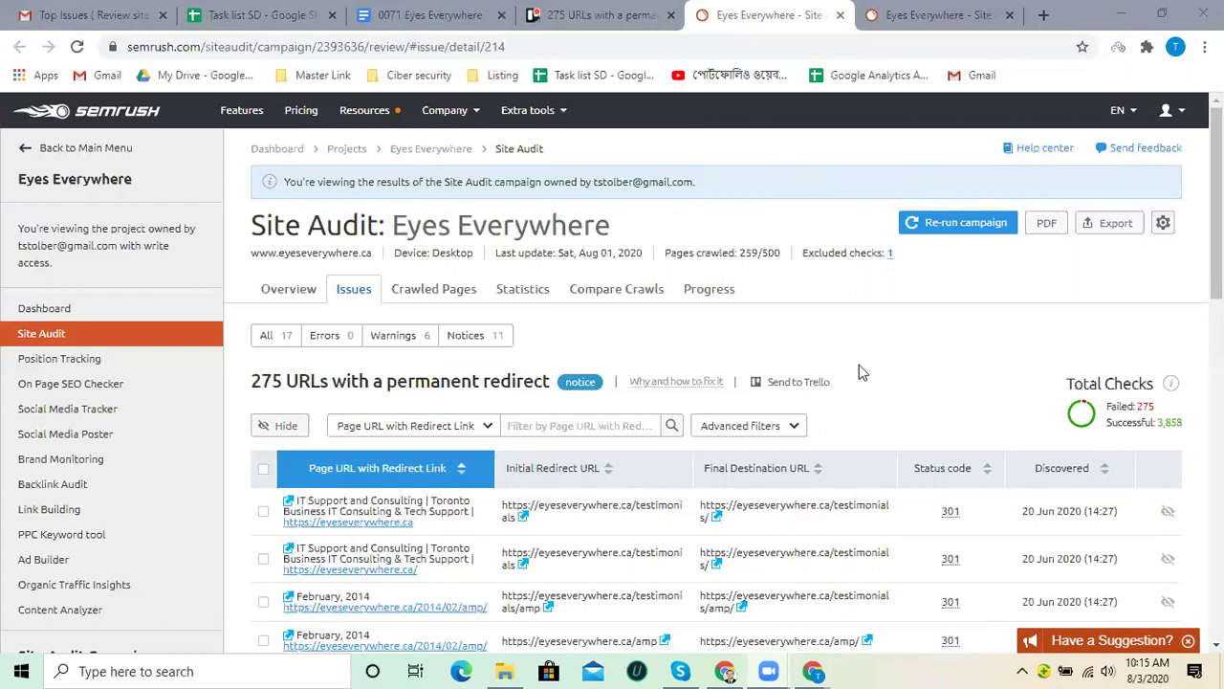
Copy the issue heading "275 URLs with a permanent redirect" from Semrush and switch to the Technical Actions document.
scroll(954, 335, "down", 1)
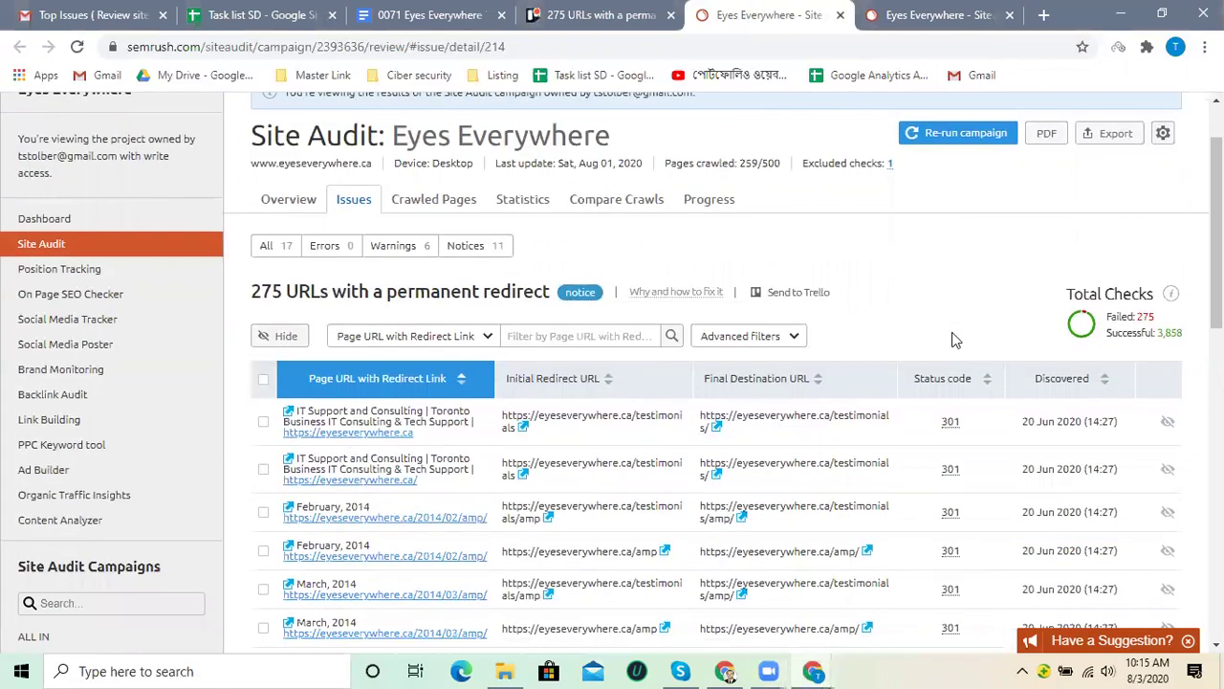
left_click_drag(271, 292, 369, 303)
left_click_drag(251, 292, 555, 300)
right_click(557, 300)
left_click(552, 305)
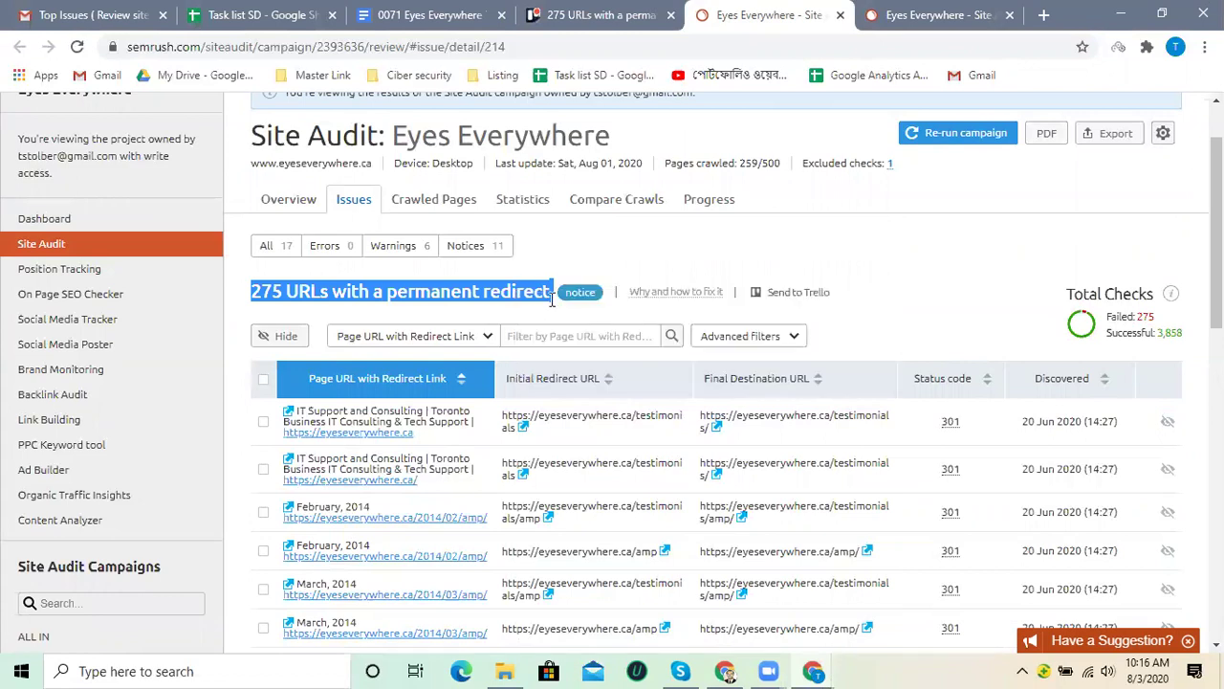
left_click(478, 15)
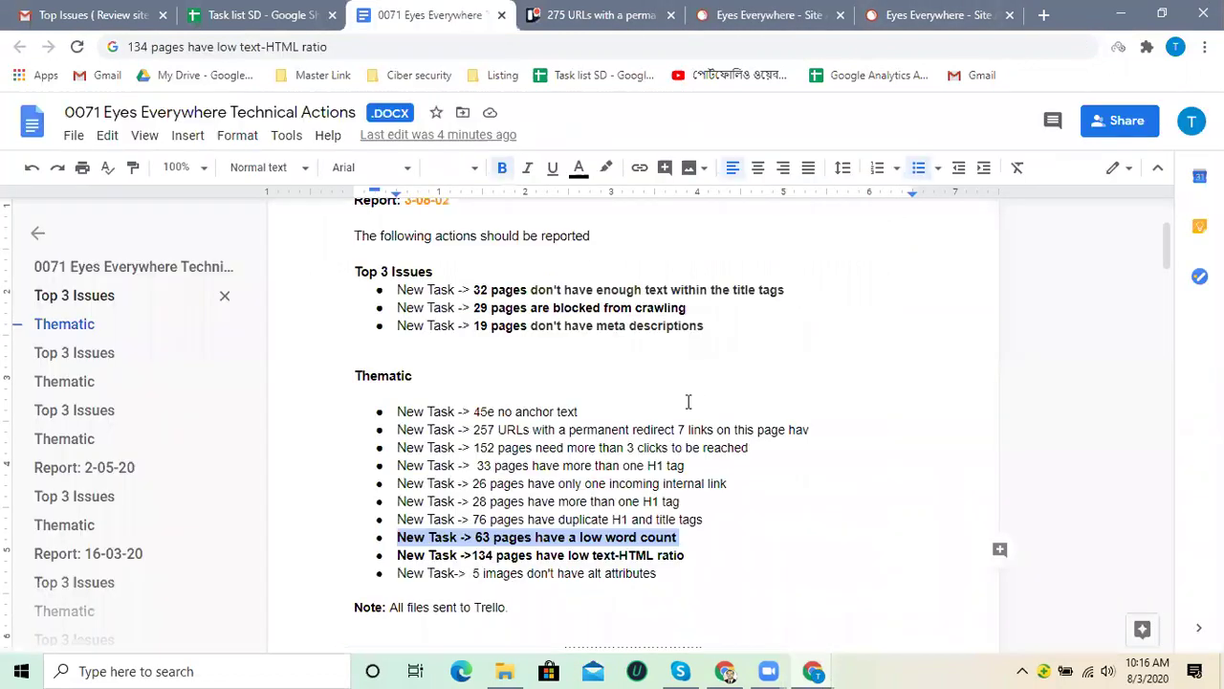
Paste the copied heading over the "257 URLs with a permanent redirect" text in the Thematic list, and undo the paste.
left_click(541, 433)
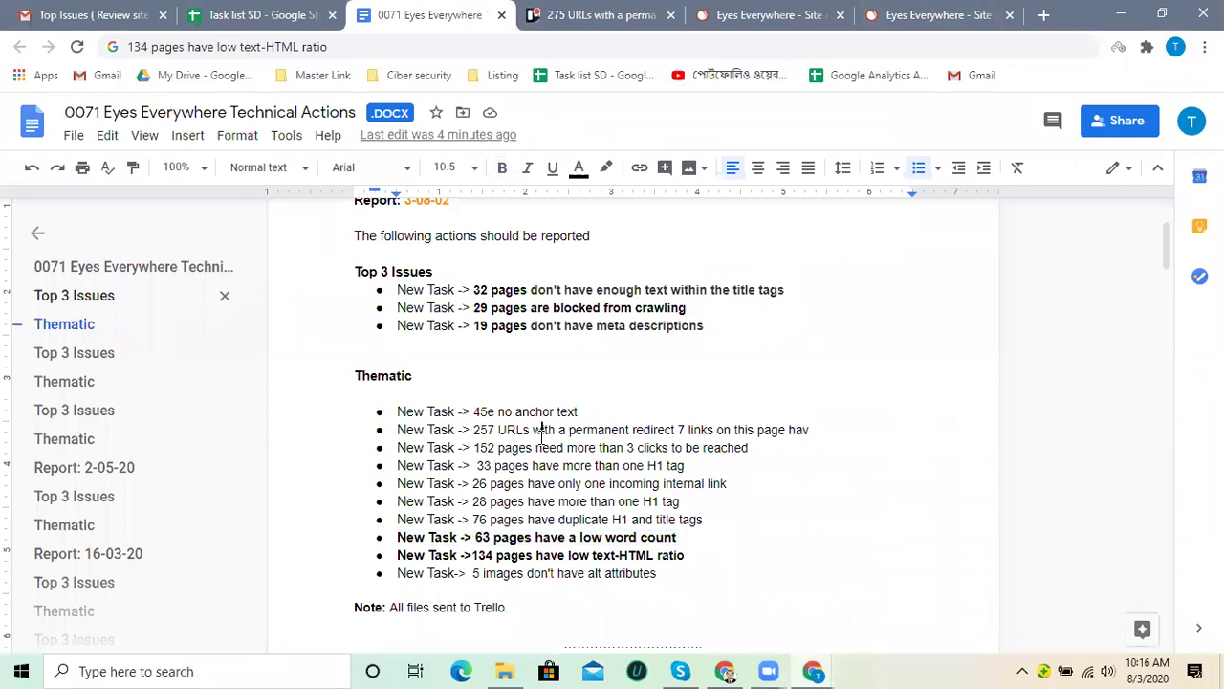
left_click_drag(474, 431, 810, 432)
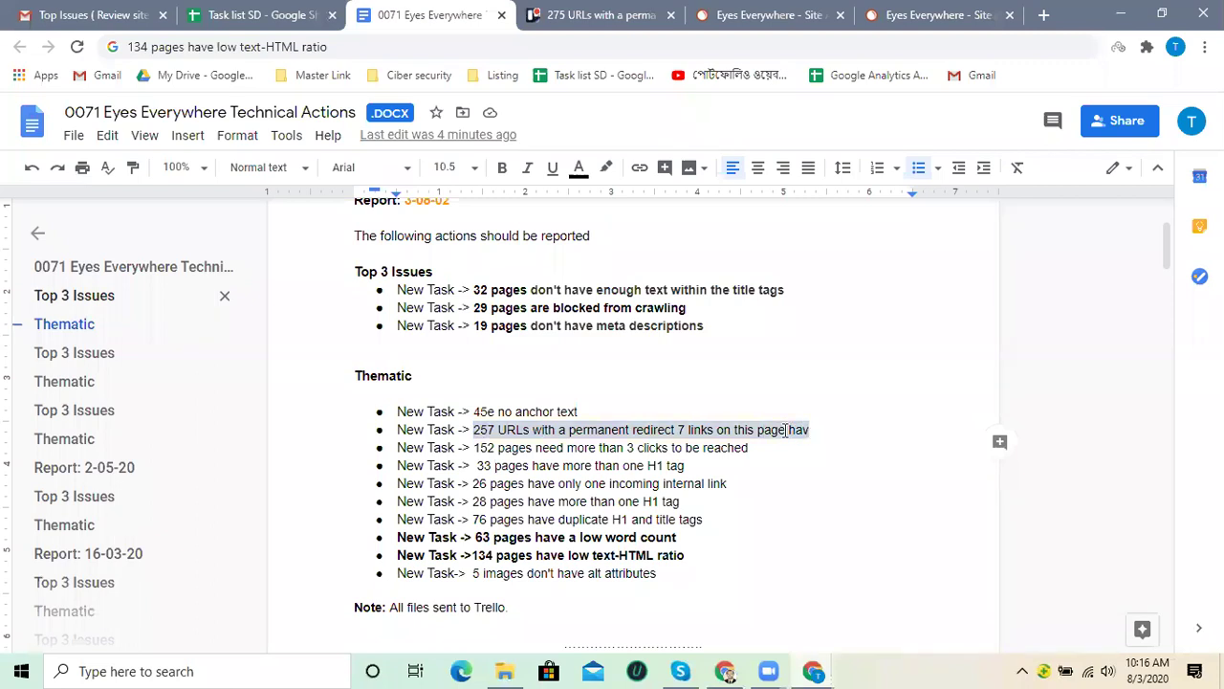
right_click(785, 432)
left_click(847, 238)
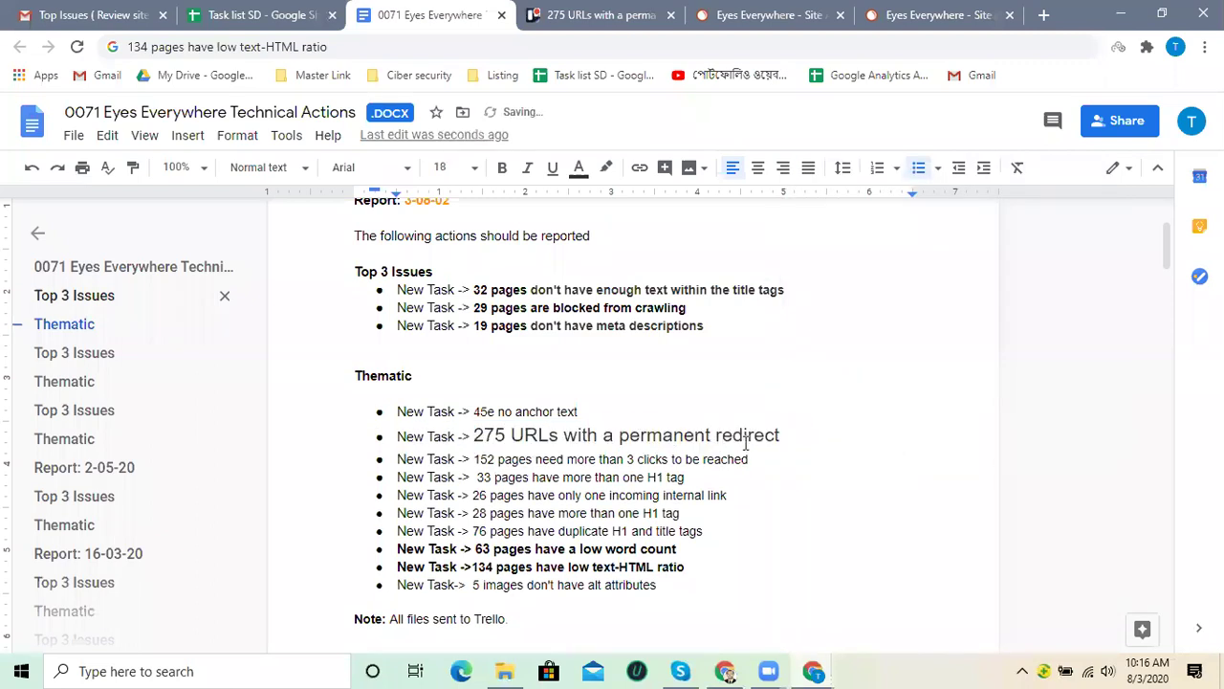
key("ctrl+z")
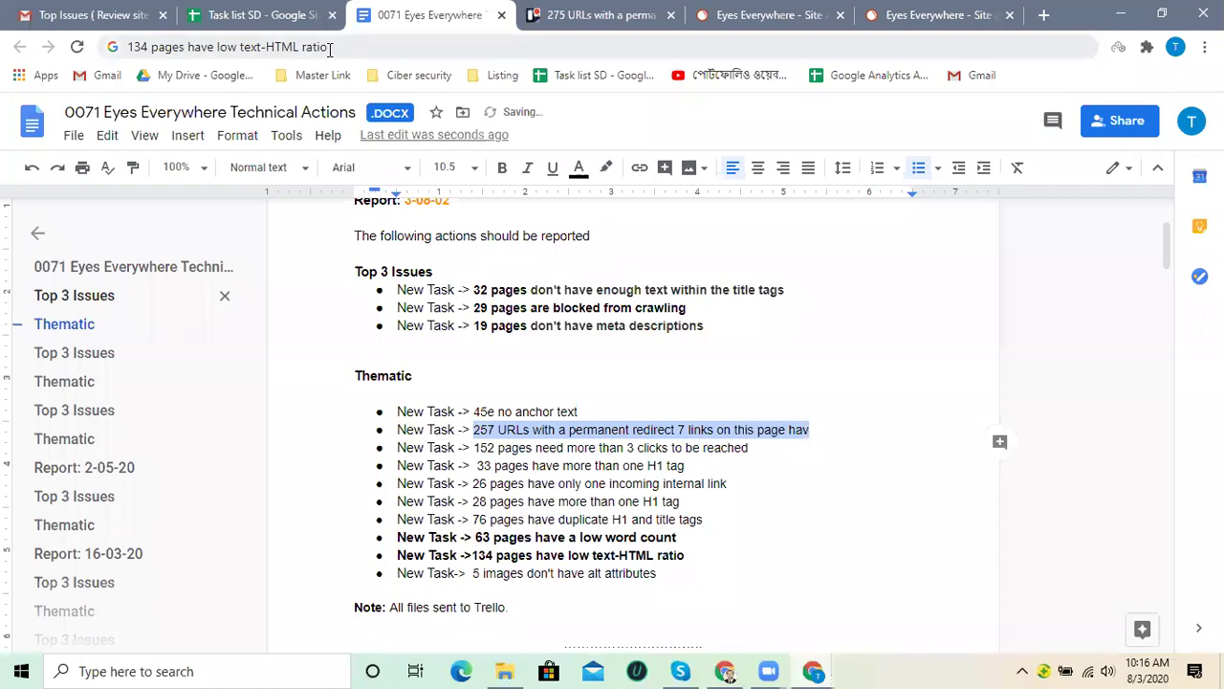
Paste the copied heading into the browser's address field to get "275 URLs with a permanent redirect" as plain text.
left_click(331, 47)
key("ctrl+v")
key("ctrl+a")
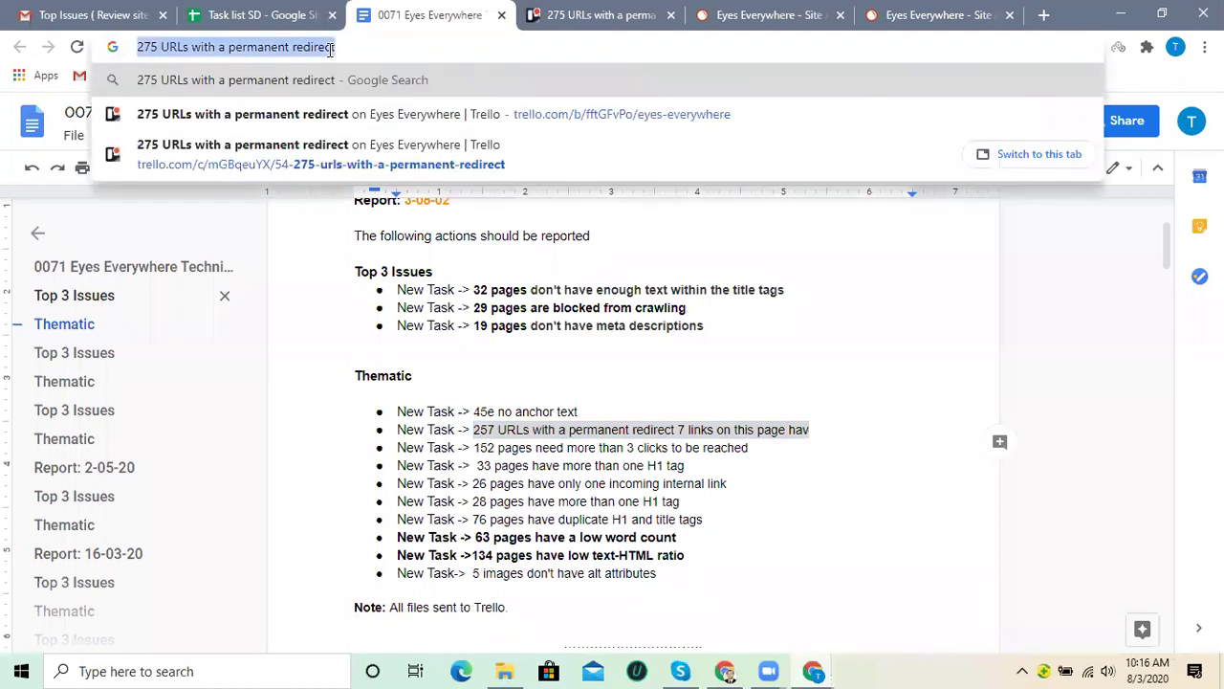
key("BackSpace")
key("ctrl+v")
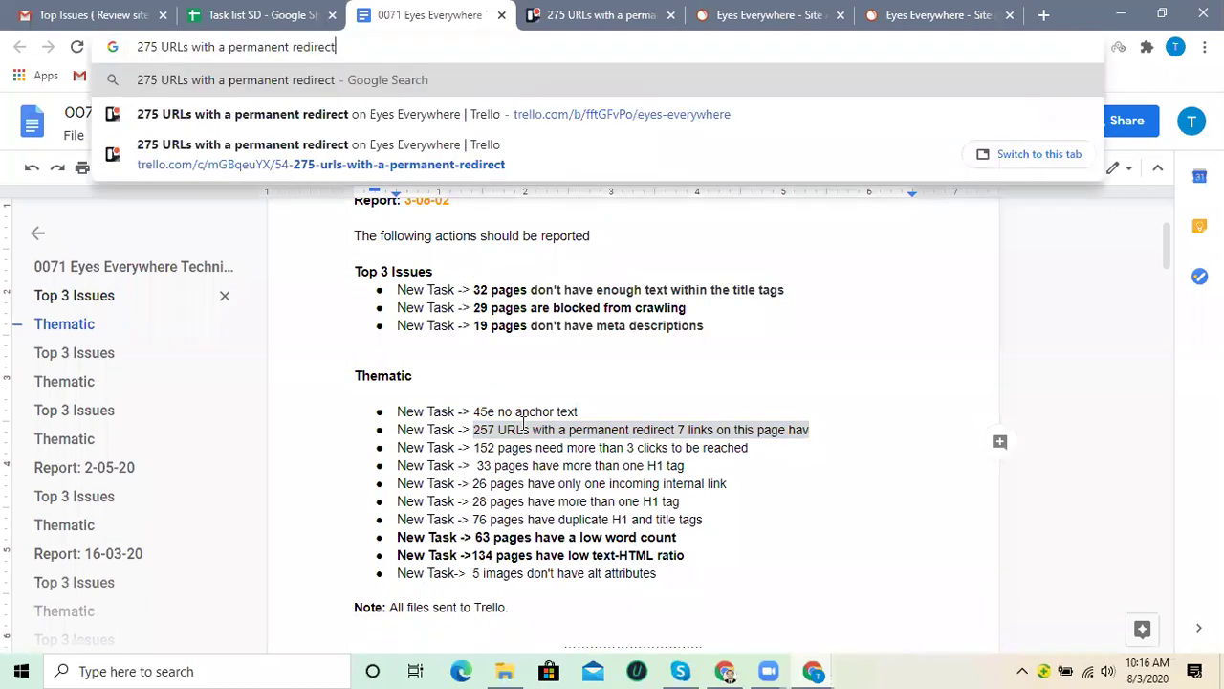
Replace the Thematic entry's redirect text with "275 URLs with a permanent redirect" and bold the whole entry.
left_click_drag(473, 429, 804, 429)
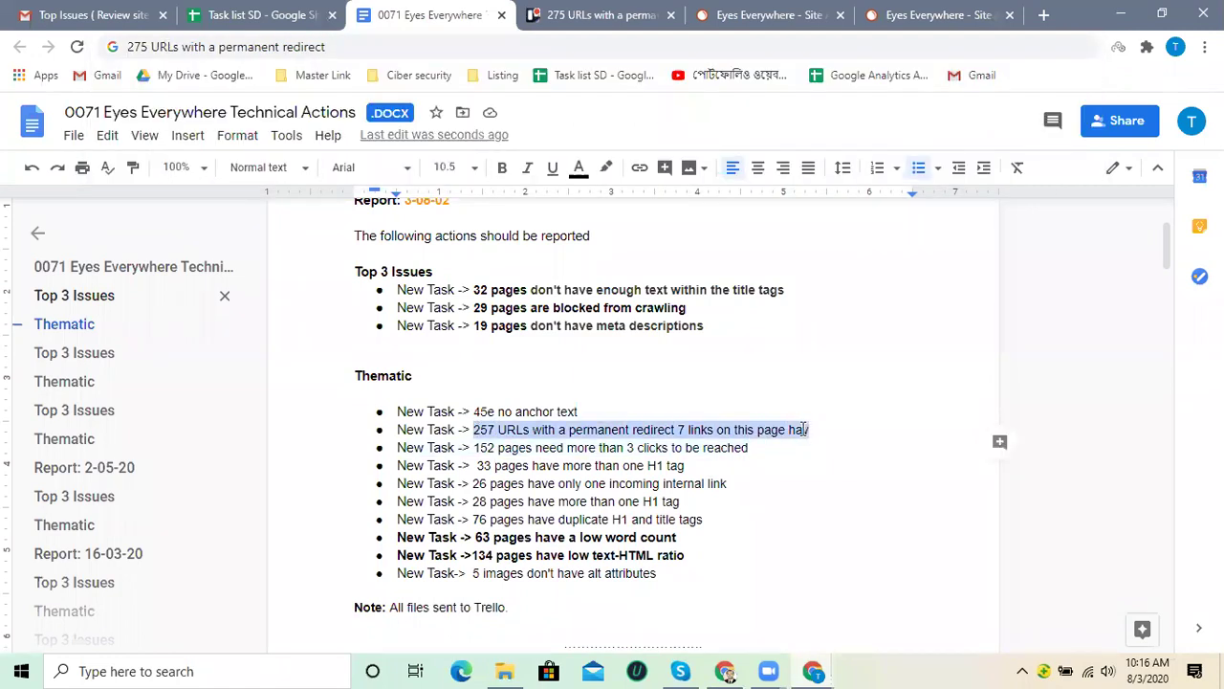
key("ctrl+v")
left_click_drag(676, 429, 394, 437)
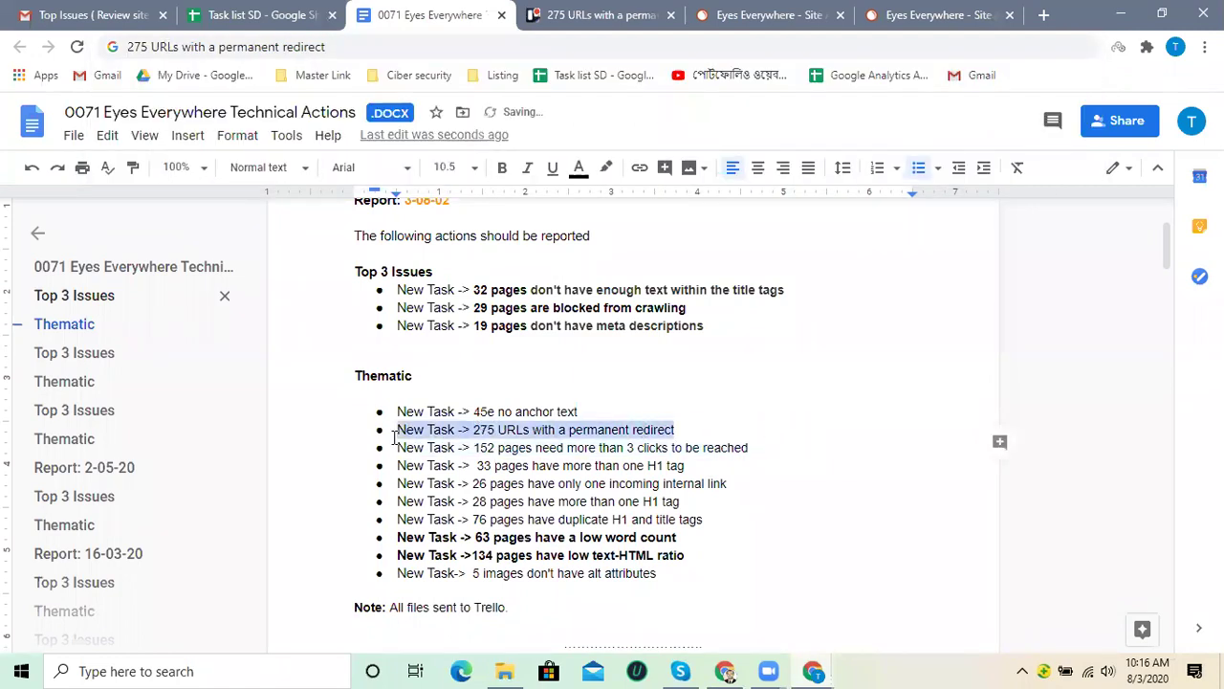
key("ctrl+b")
left_click(589, 394)
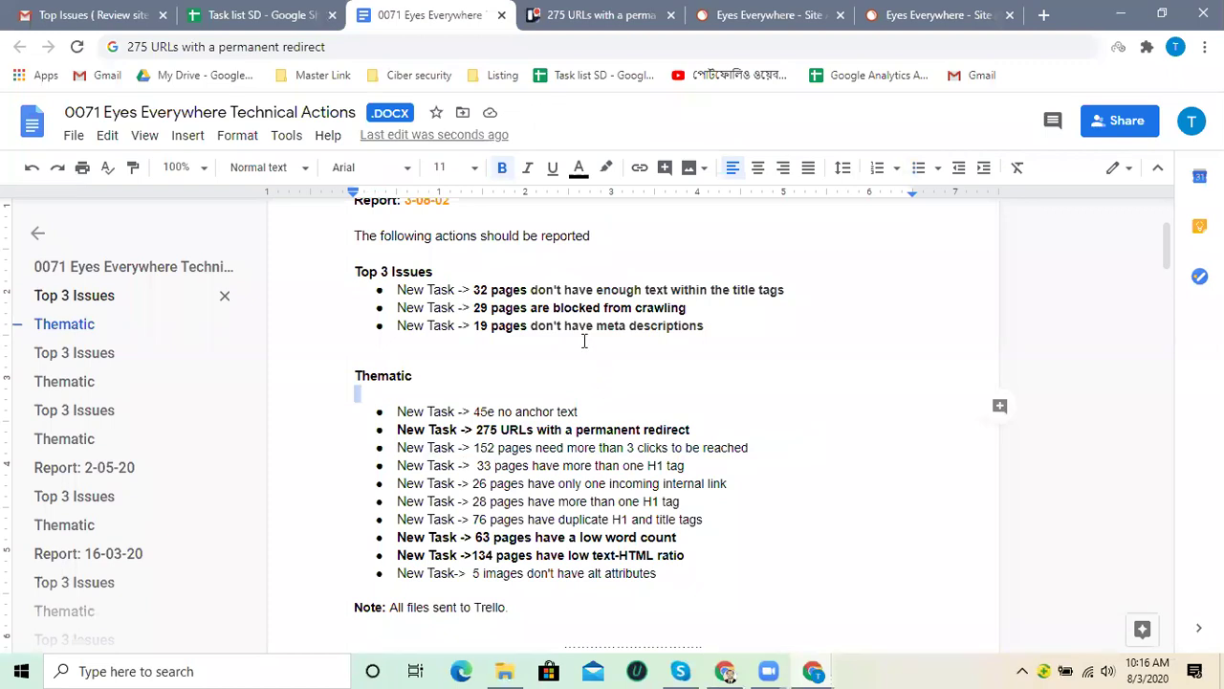
Review the Top 3 Issues entries in the document, including the one about missing meta descriptions.
key("Down")
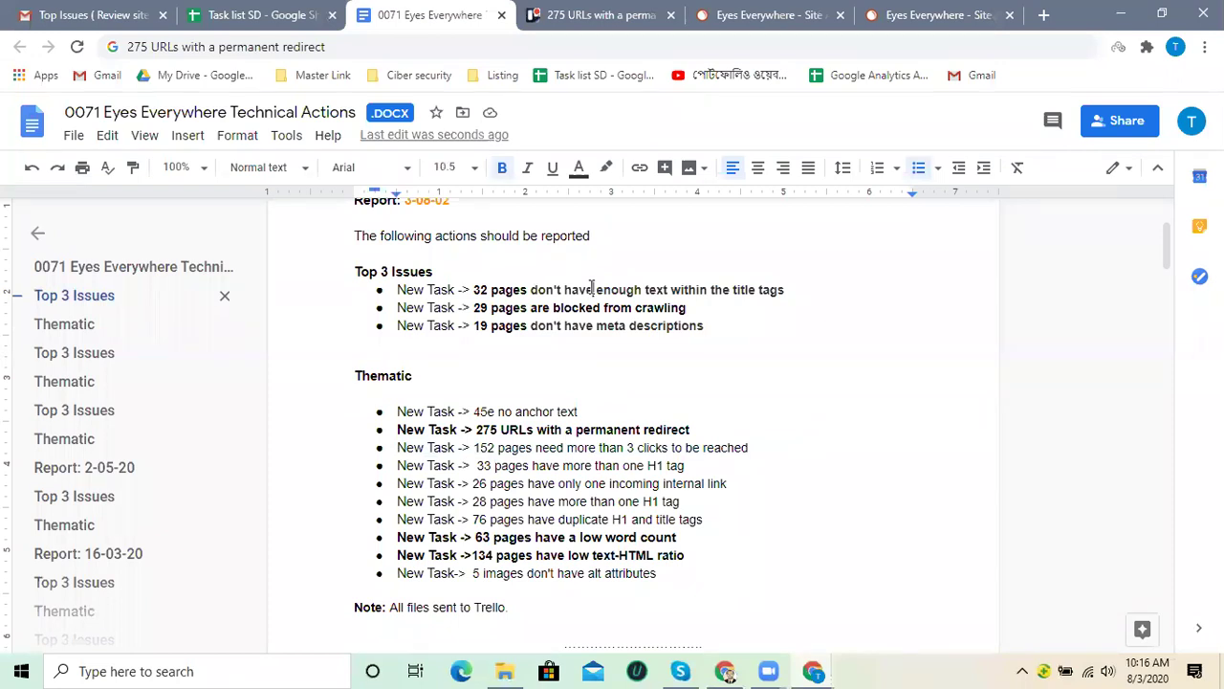
left_click(593, 289)
scroll(715, 384, "up", 1)
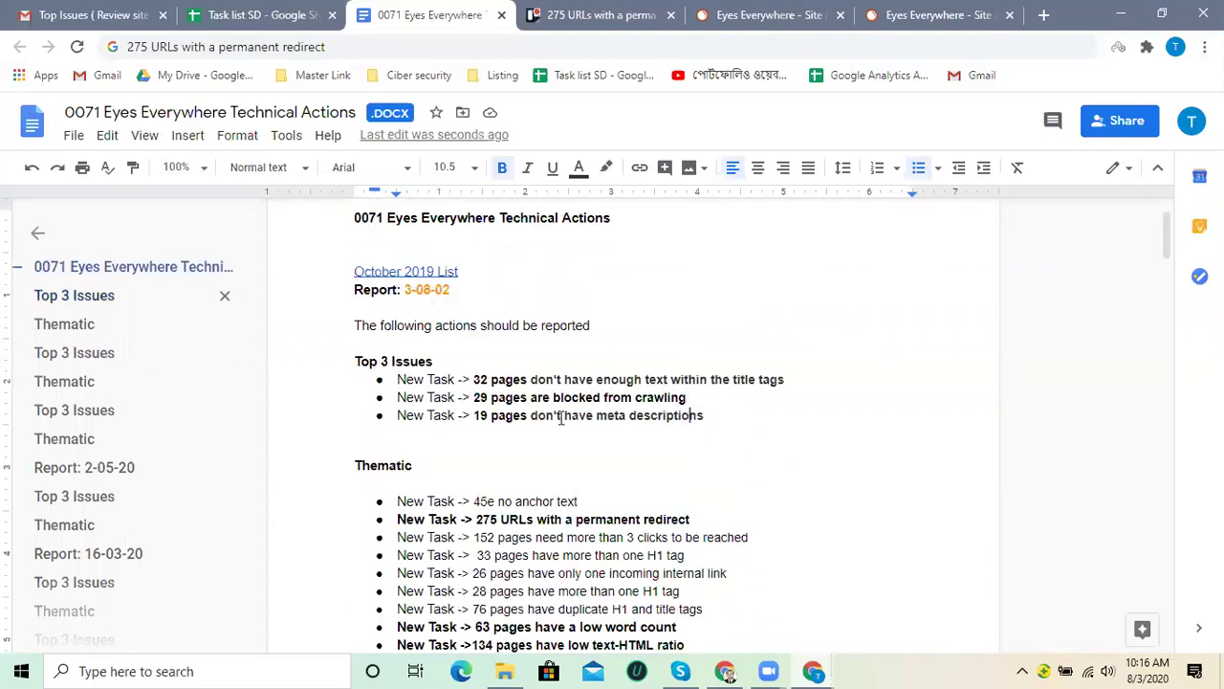
left_click_drag(475, 416, 710, 427)
left_click(710, 427)
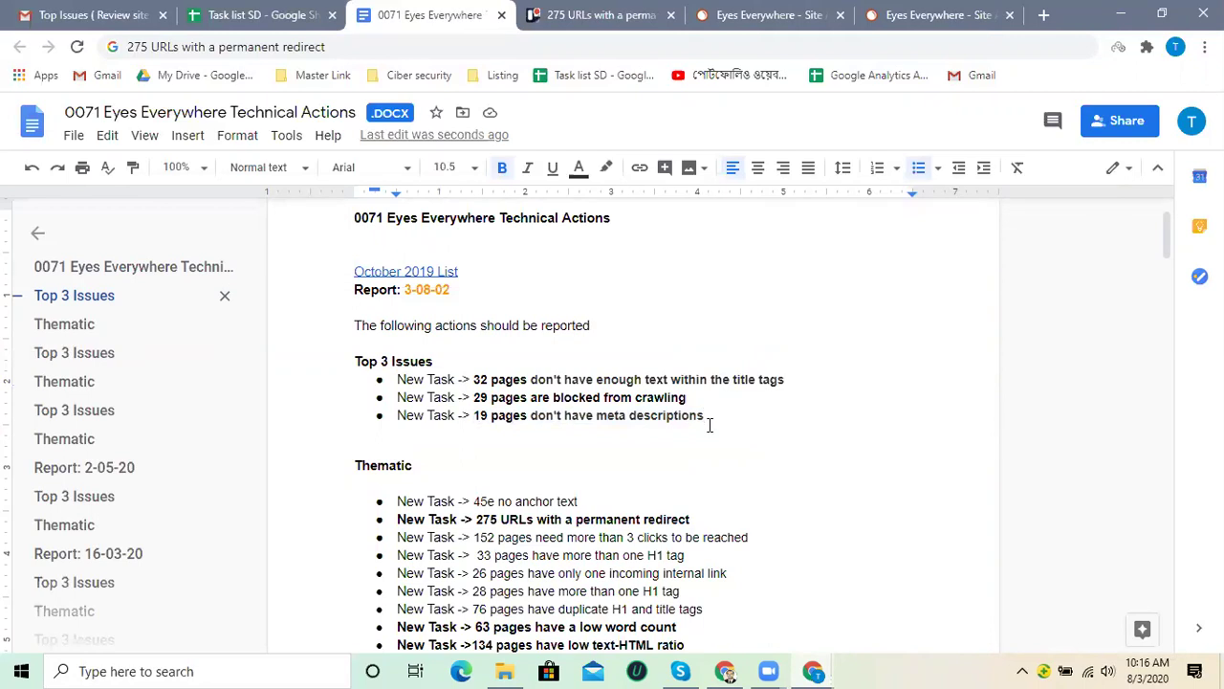
Return to Trello and close the "275 URLs with a permanent redirect" card to show the Eyes Everywhere board.
left_click(535, 11)
scroll(615, 371, "down", 2)
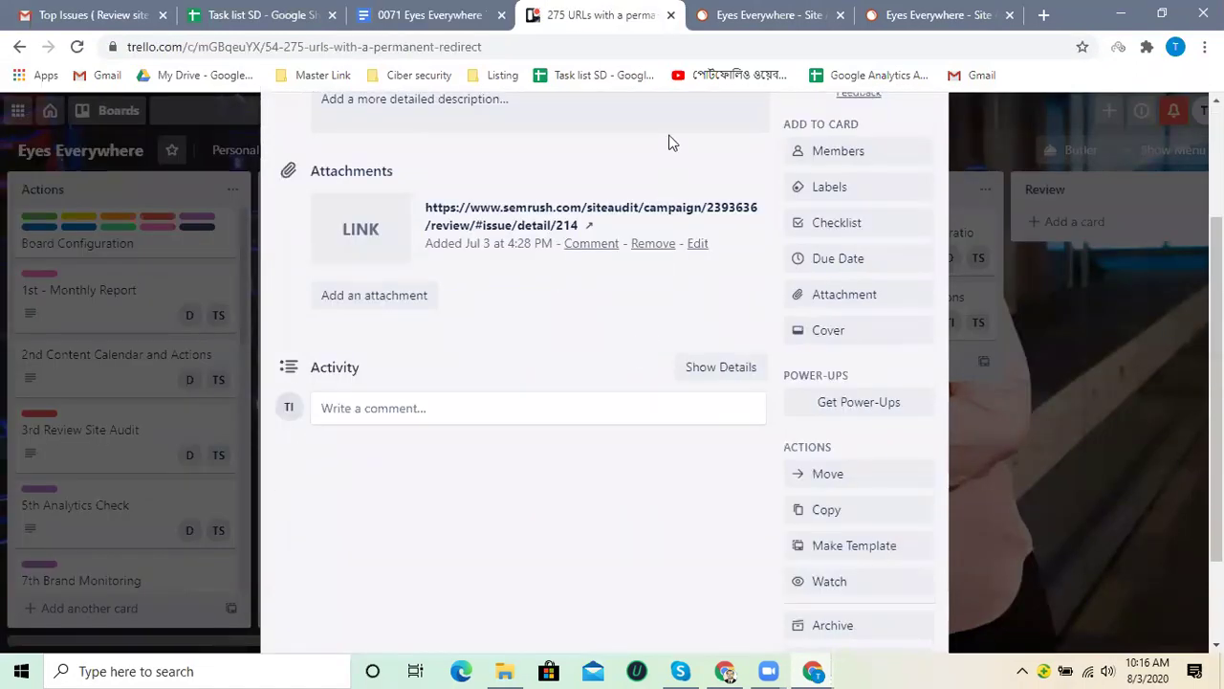
scroll(893, 183, "up", 2)
left_click(927, 159)
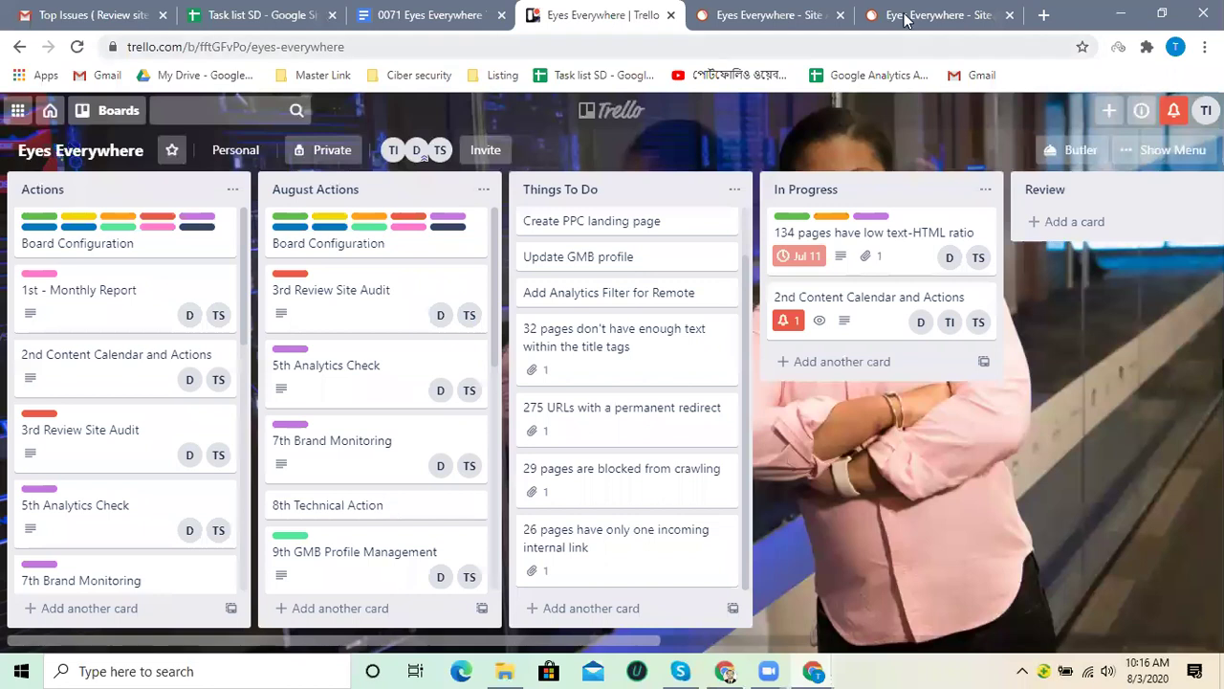
Switch to the Semrush issues list and review the Notices section, closing the Daily News pop-up.
left_click(937, 14)
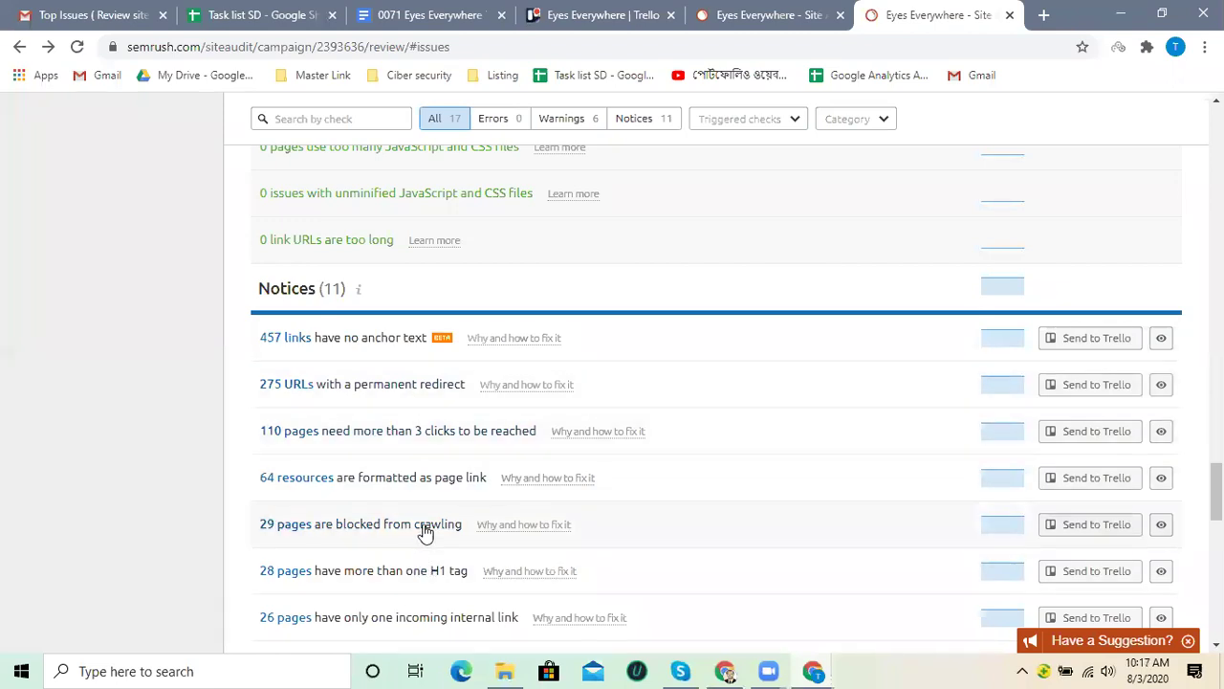
scroll(421, 559, "down", 2)
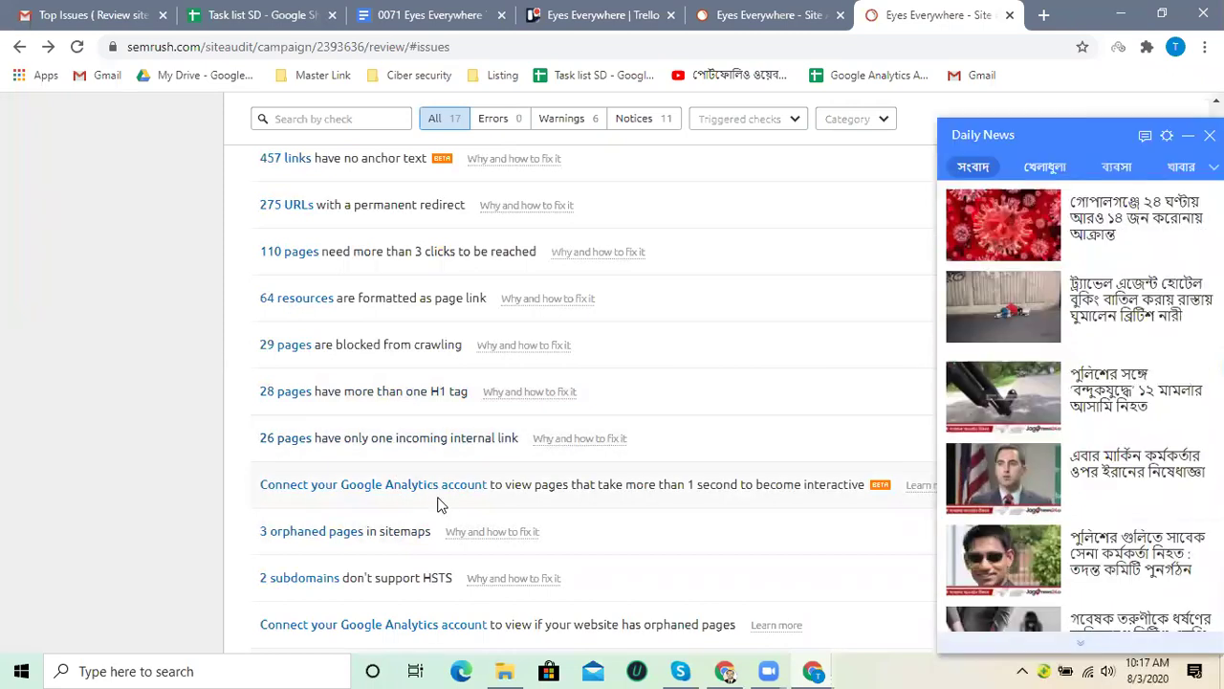
scroll(440, 499, "down", 6)
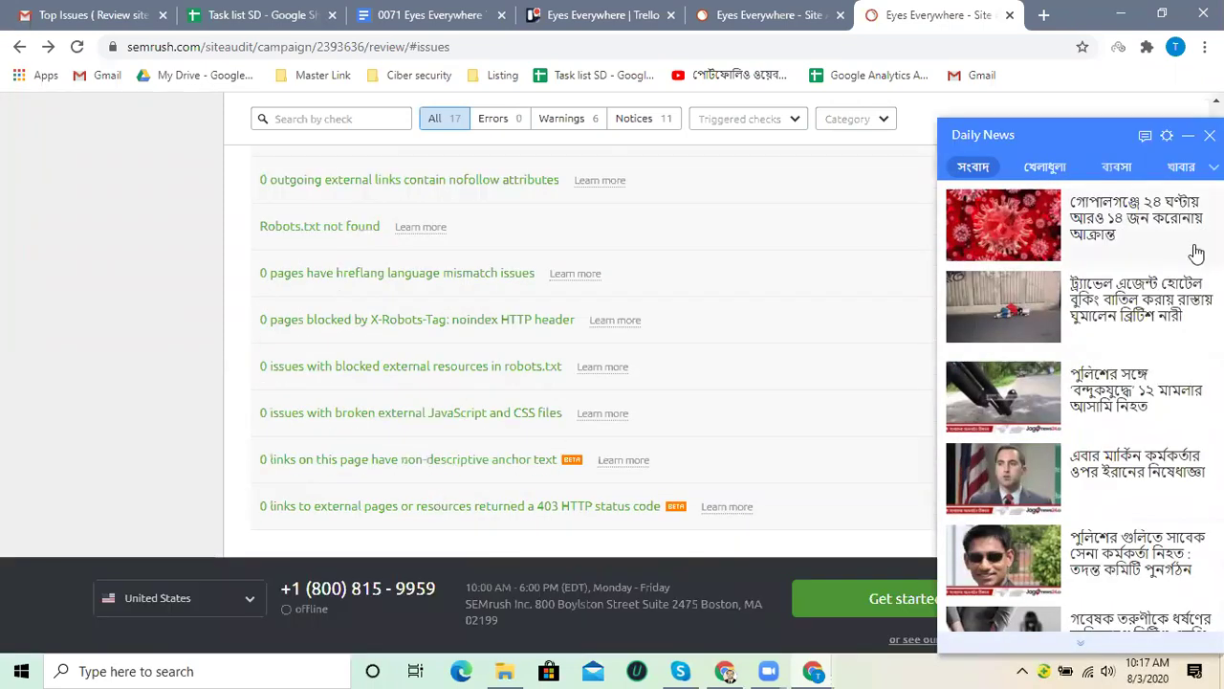
left_click(1210, 134)
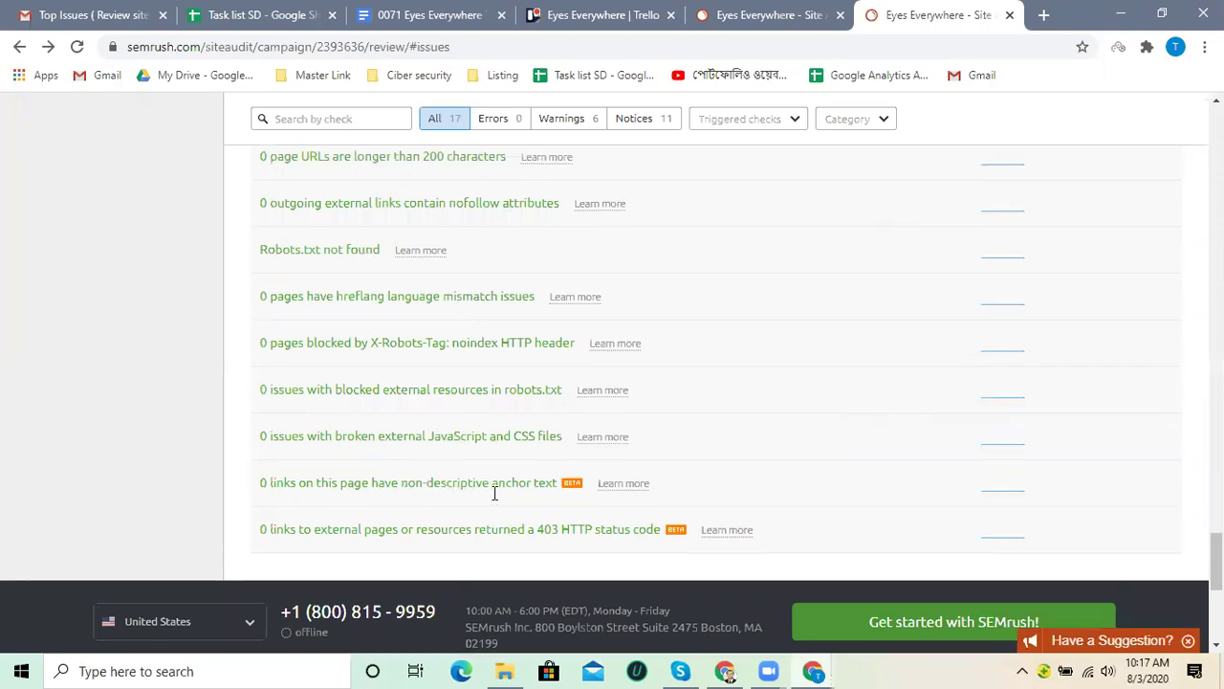
scroll(494, 493, "up", 2)
scroll(495, 493, "up", 2)
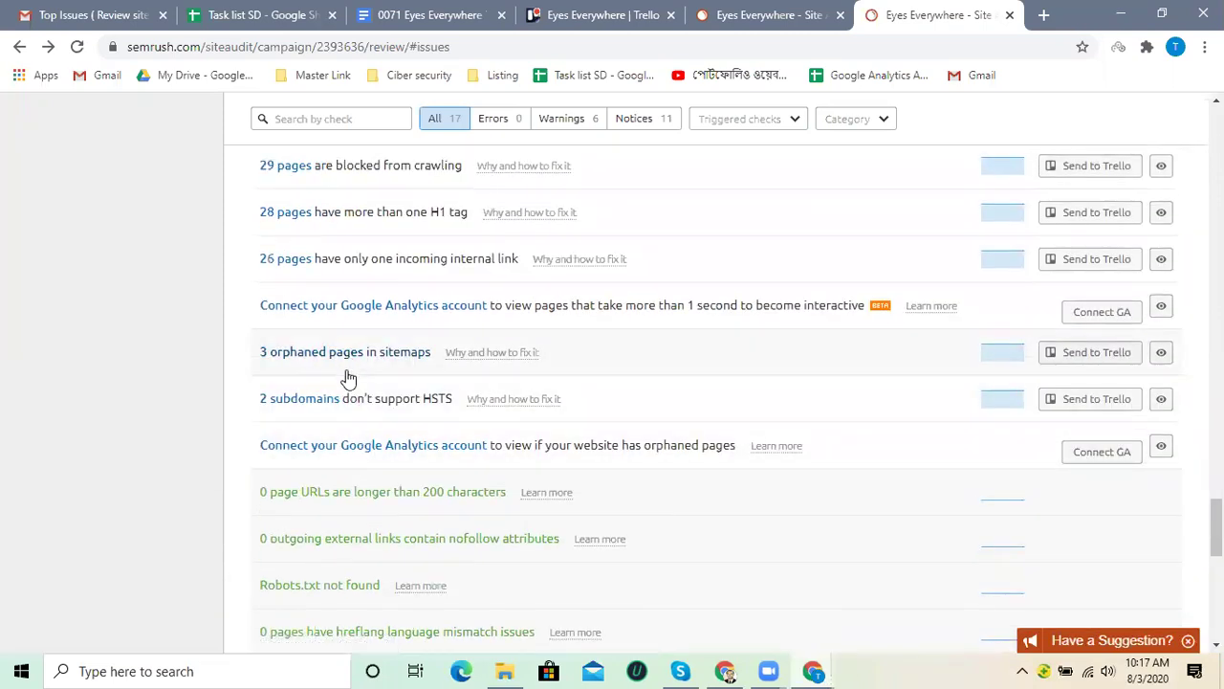
scroll(383, 406, "up", 1)
scroll(401, 416, "up", 1)
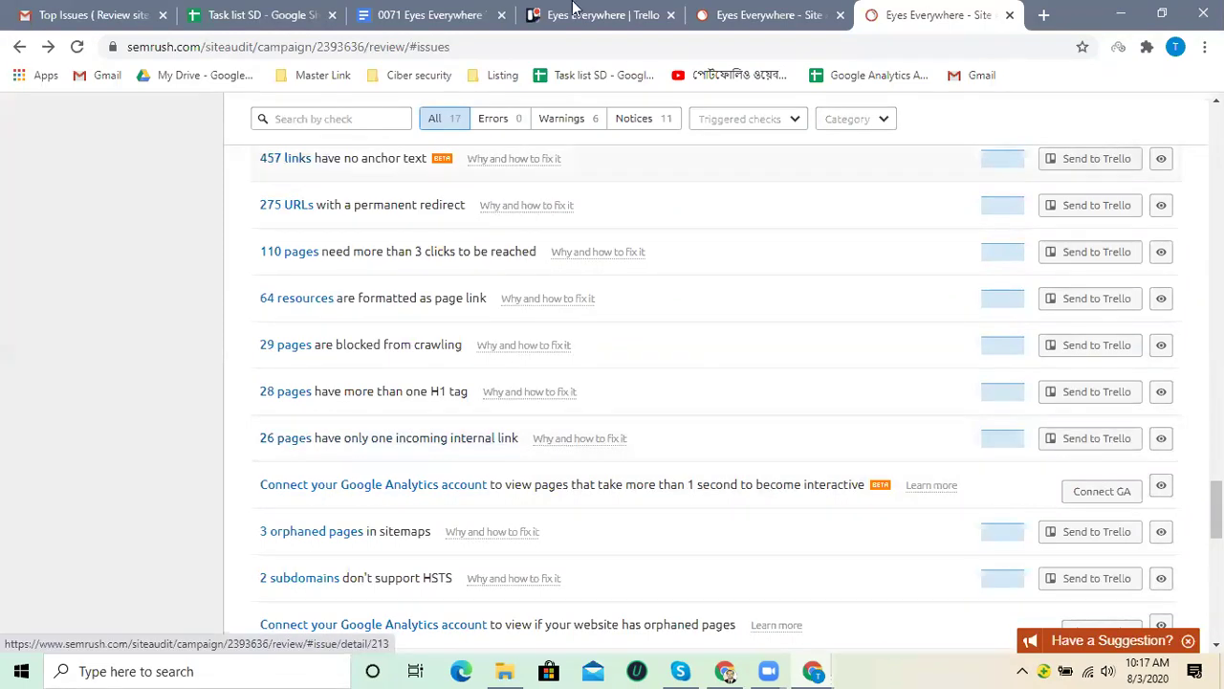
In the Technical Actions document, cut "26 pages have only one incoming internal link" from the Thematic list.
left_click(435, 14)
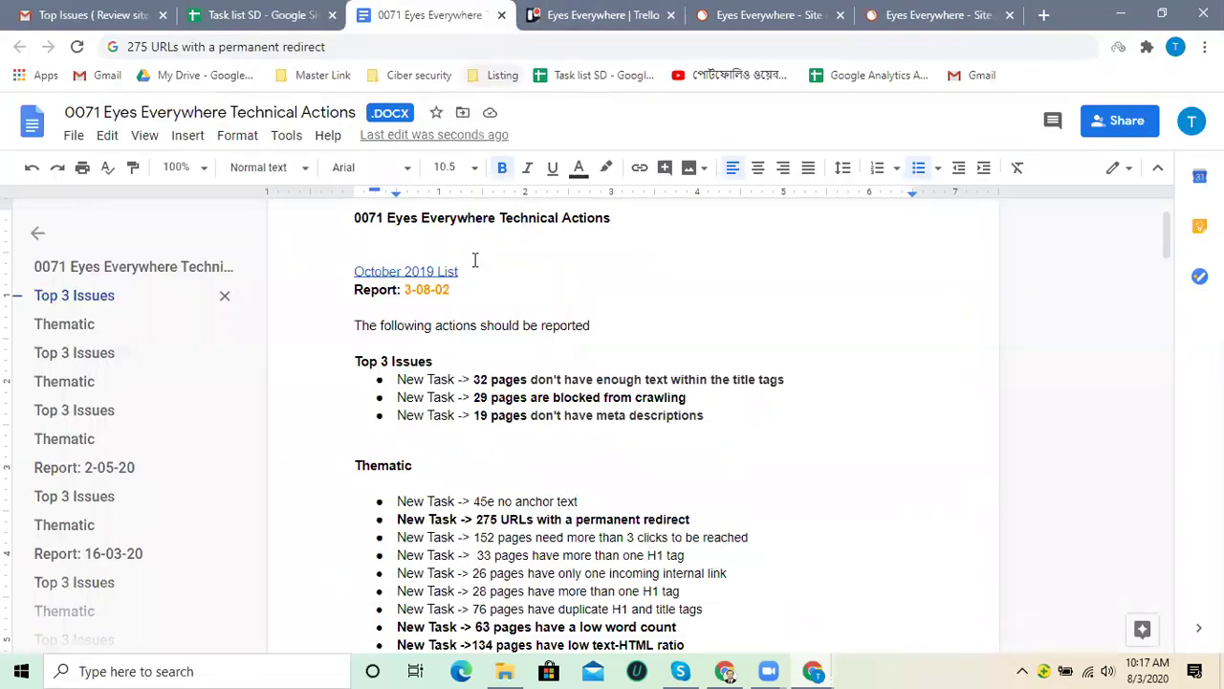
scroll(538, 418, "down", 1)
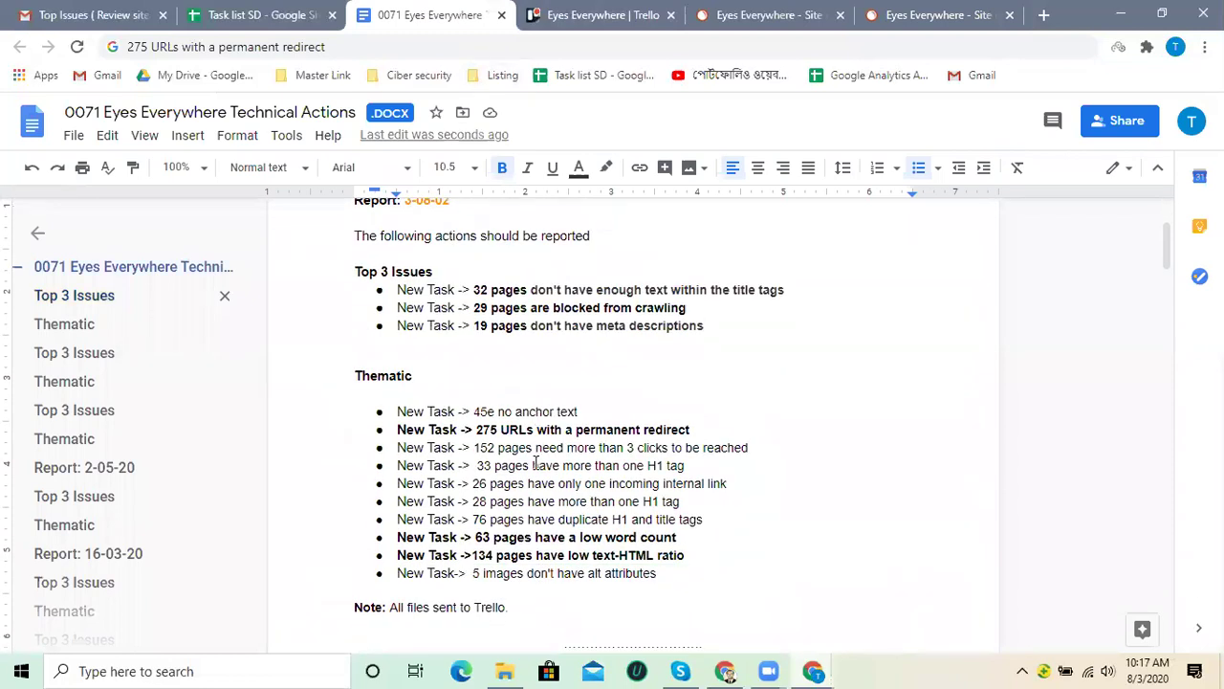
left_click(472, 485)
left_click_drag(473, 485, 736, 484)
right_click(703, 486)
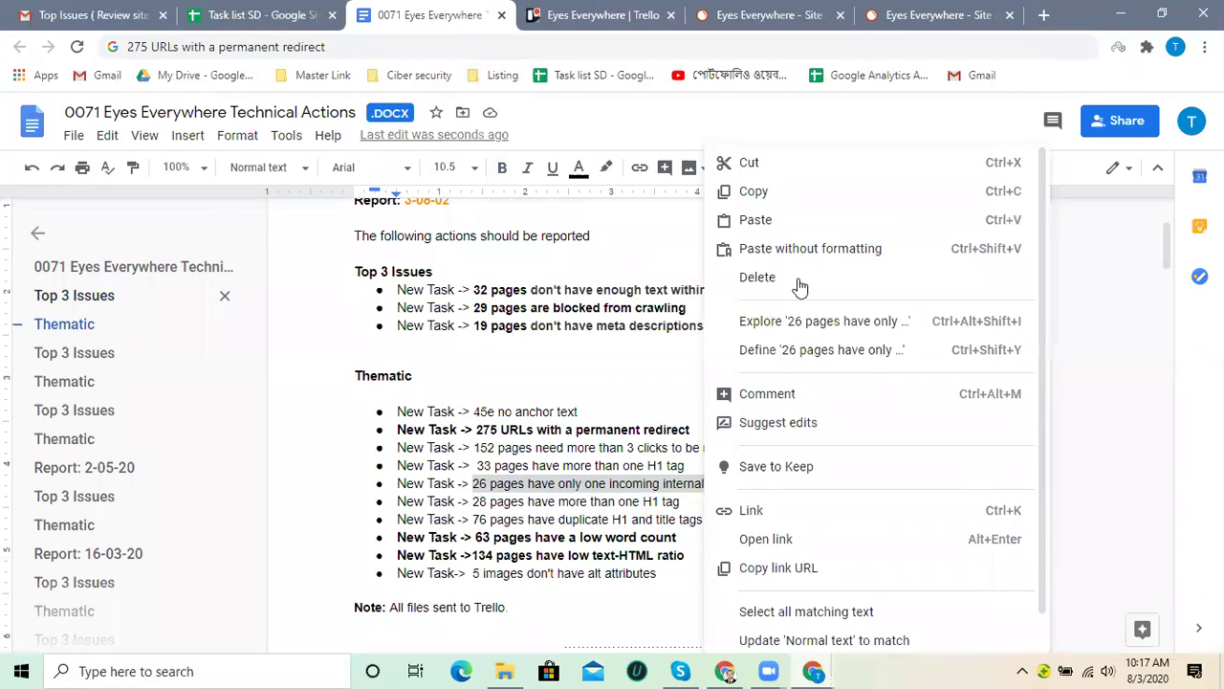
left_click(751, 165)
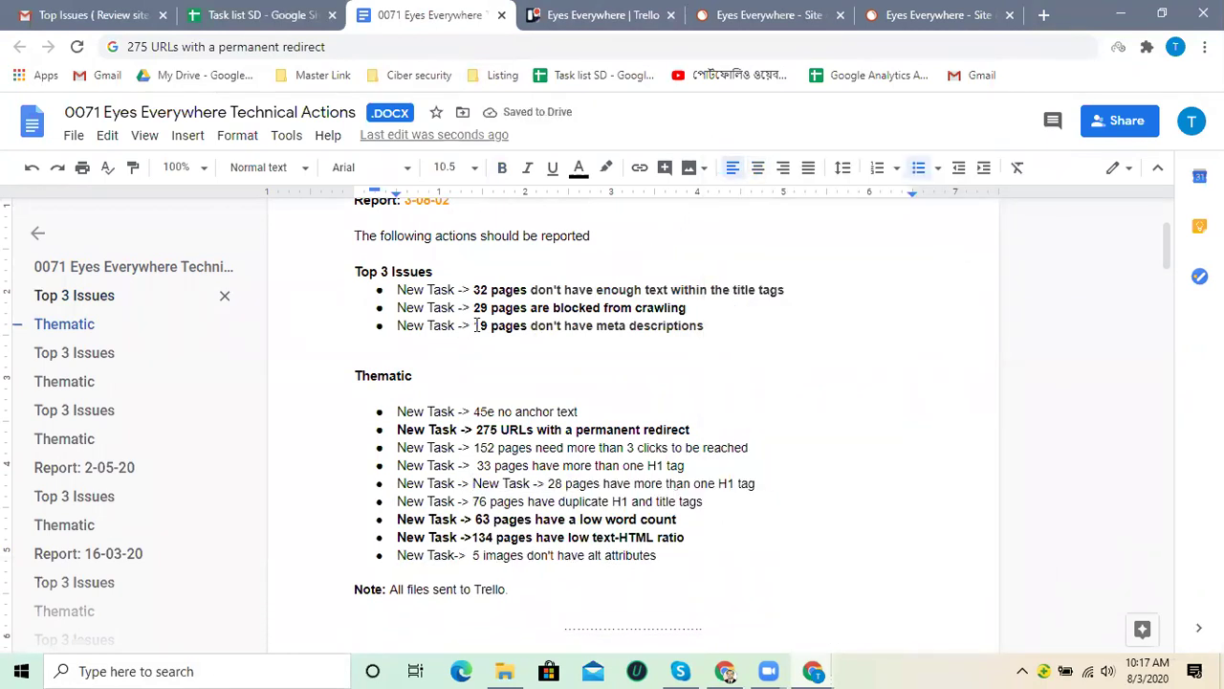
Clear the formatting of "19 pages don't have meta descriptions" under Top 3 Issues and make it bold again.
left_click_drag(475, 325, 705, 331)
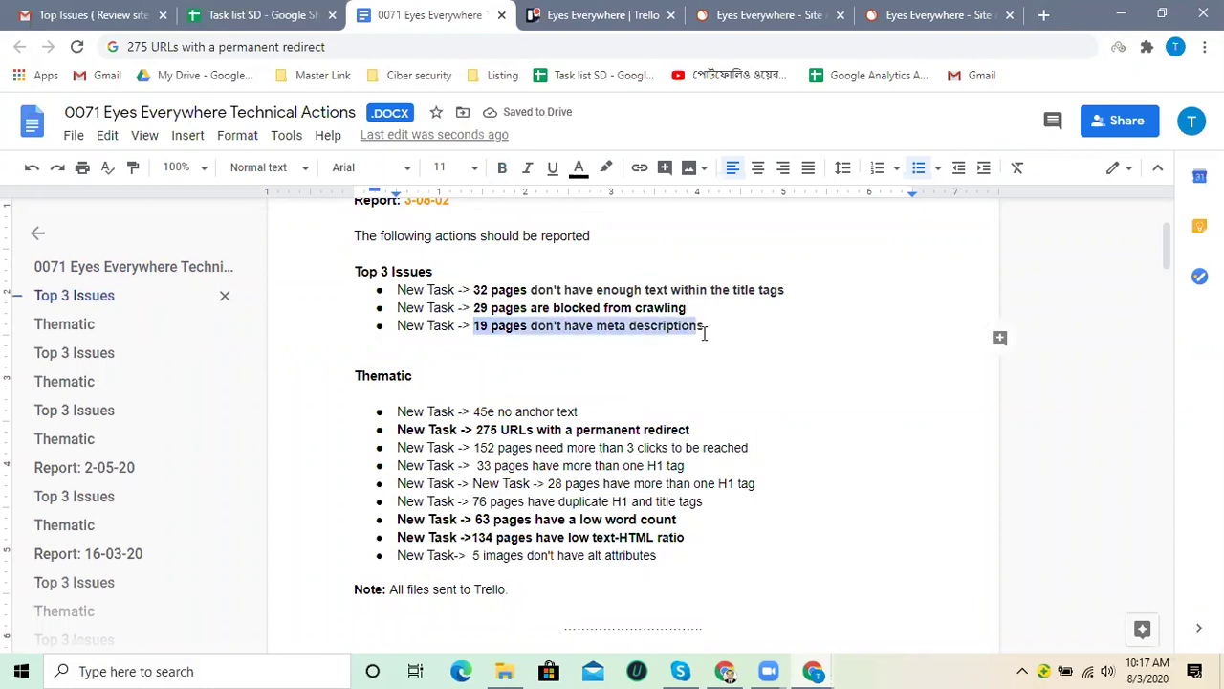
key("ctrl+backslash")
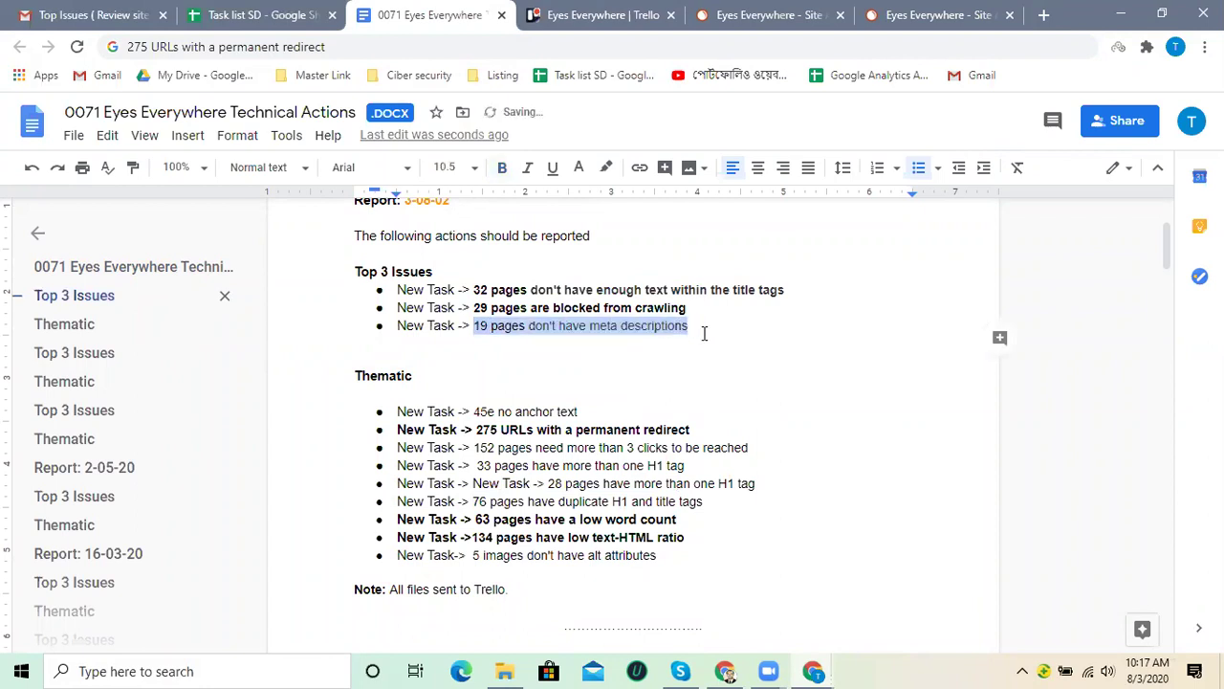
key("ctrl+b")
left_click(743, 377)
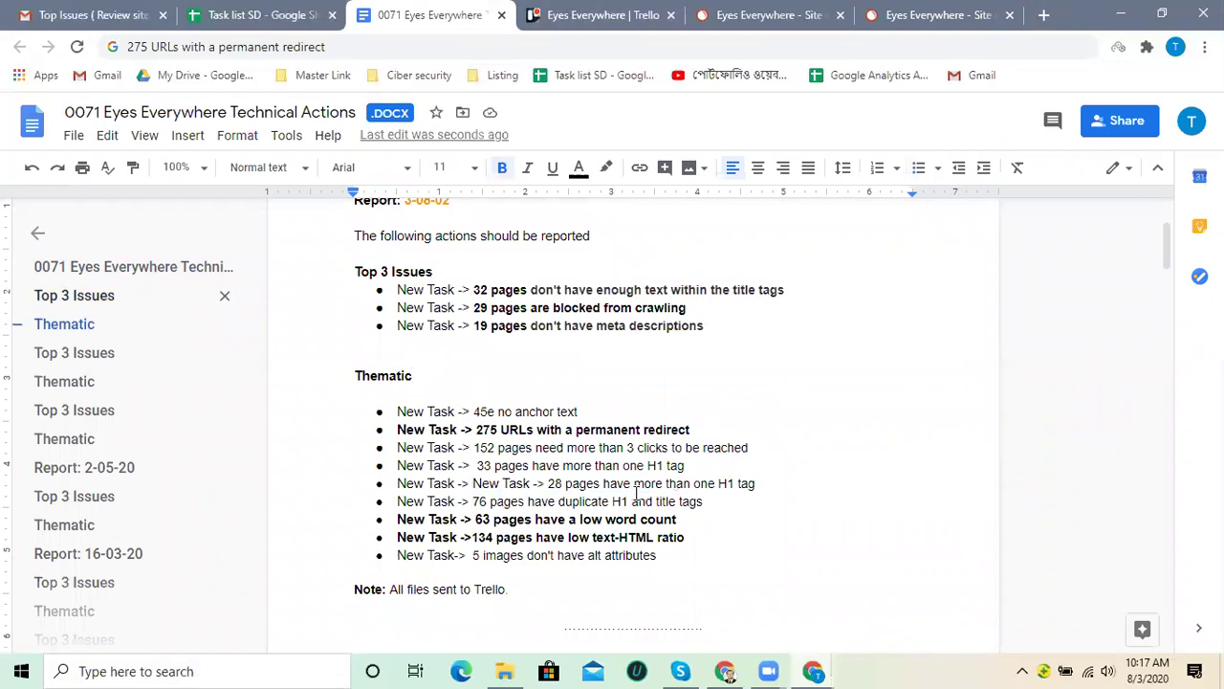
left_click(518, 406)
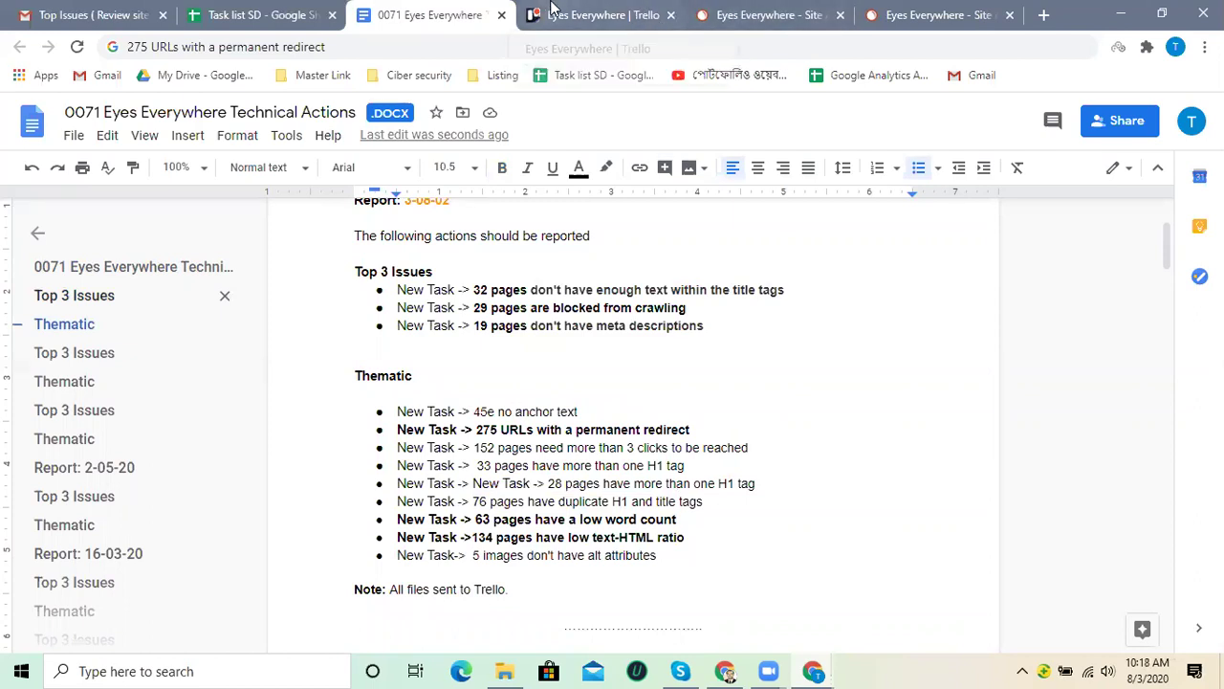
Compare the Things To Do cards on the Eyes Everywhere Trello board with the document's entries and the Semrush redirect report.
left_click(550, 8)
left_click(824, 14)
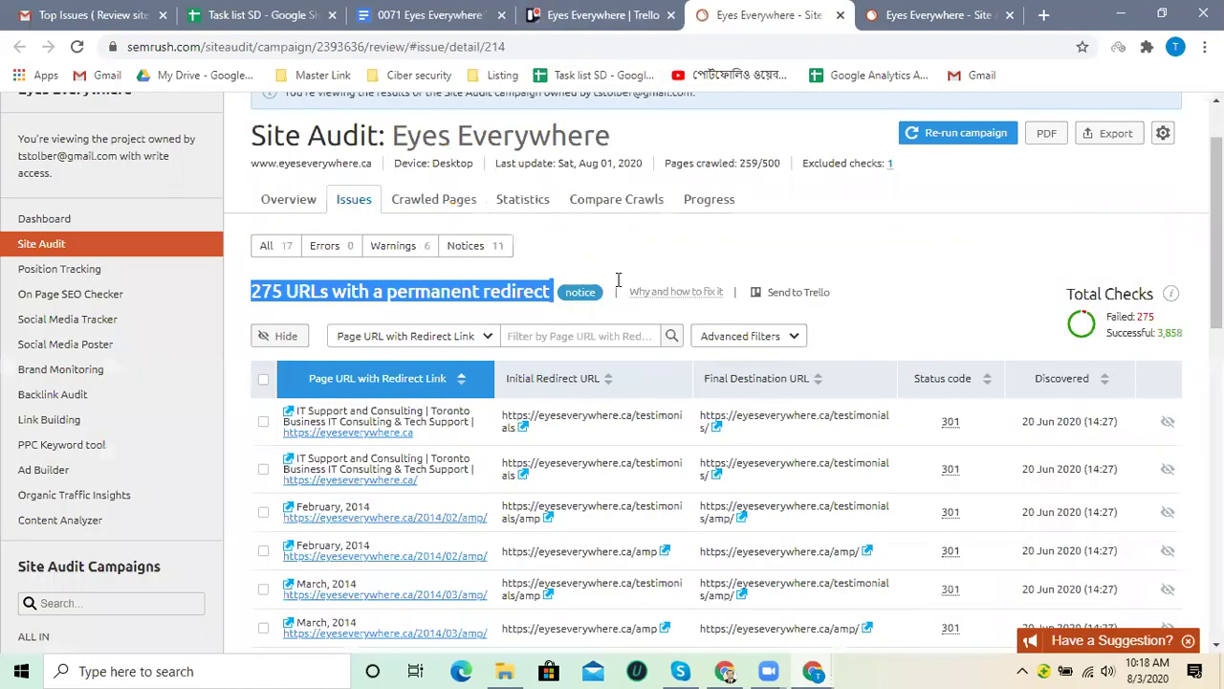
left_click(603, 11)
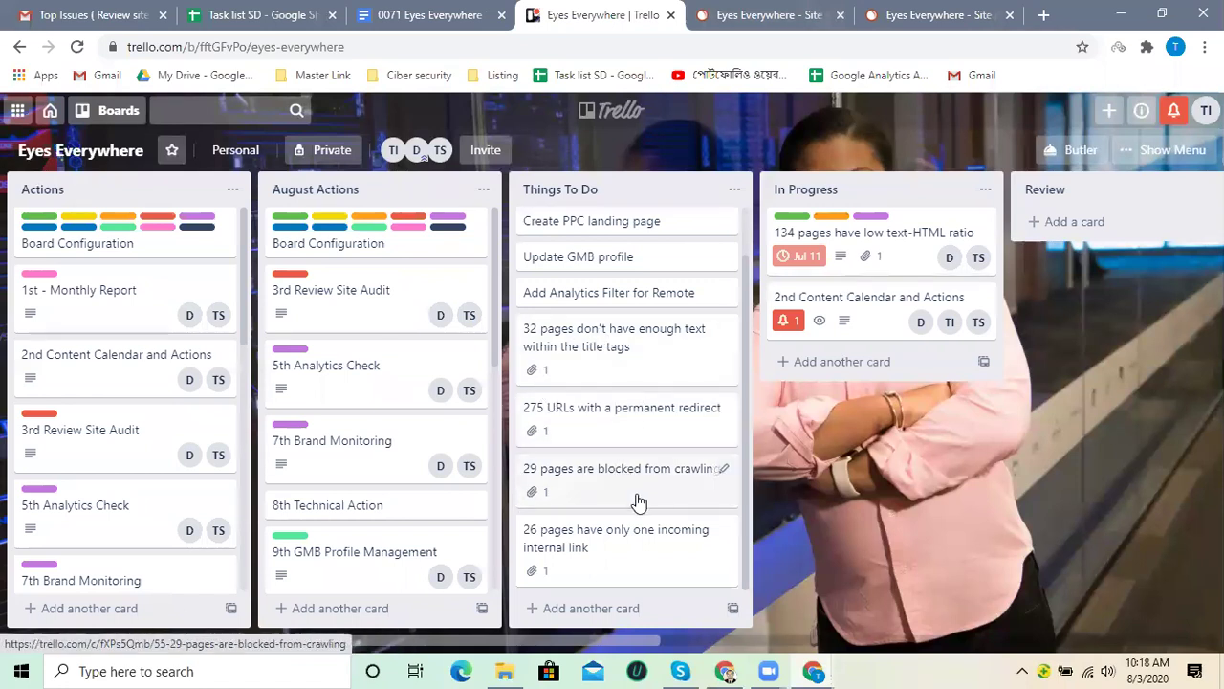
scroll(636, 500, "up", 1)
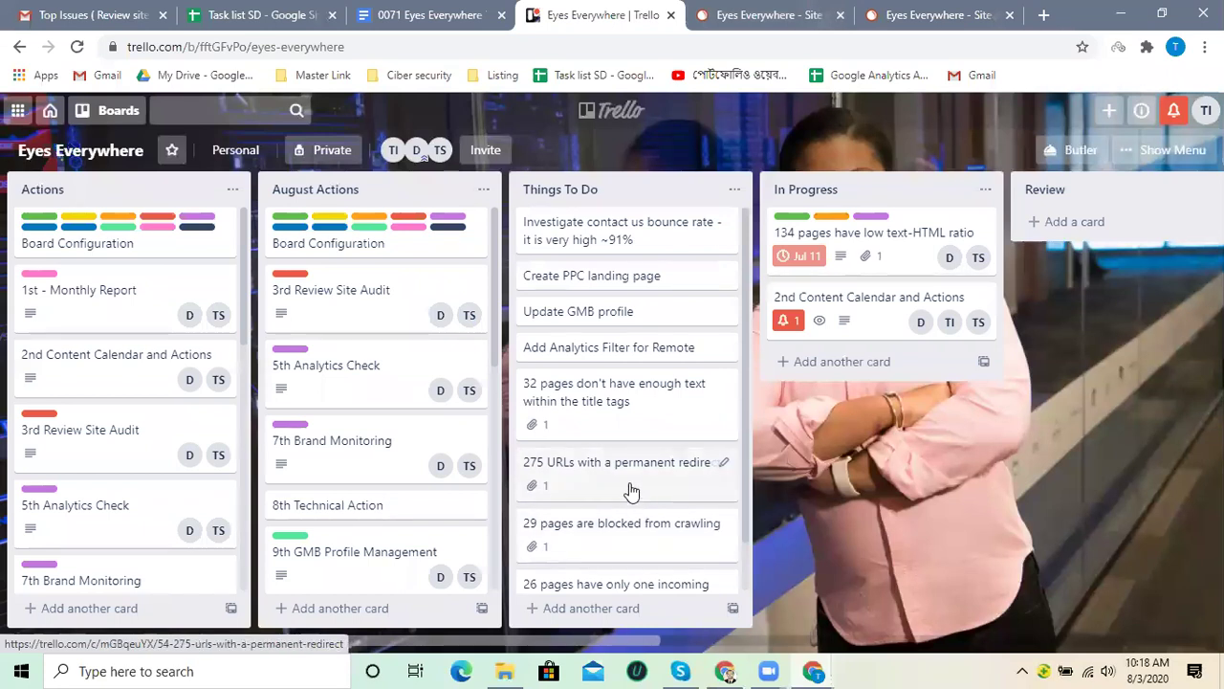
scroll(624, 466, "down", 1)
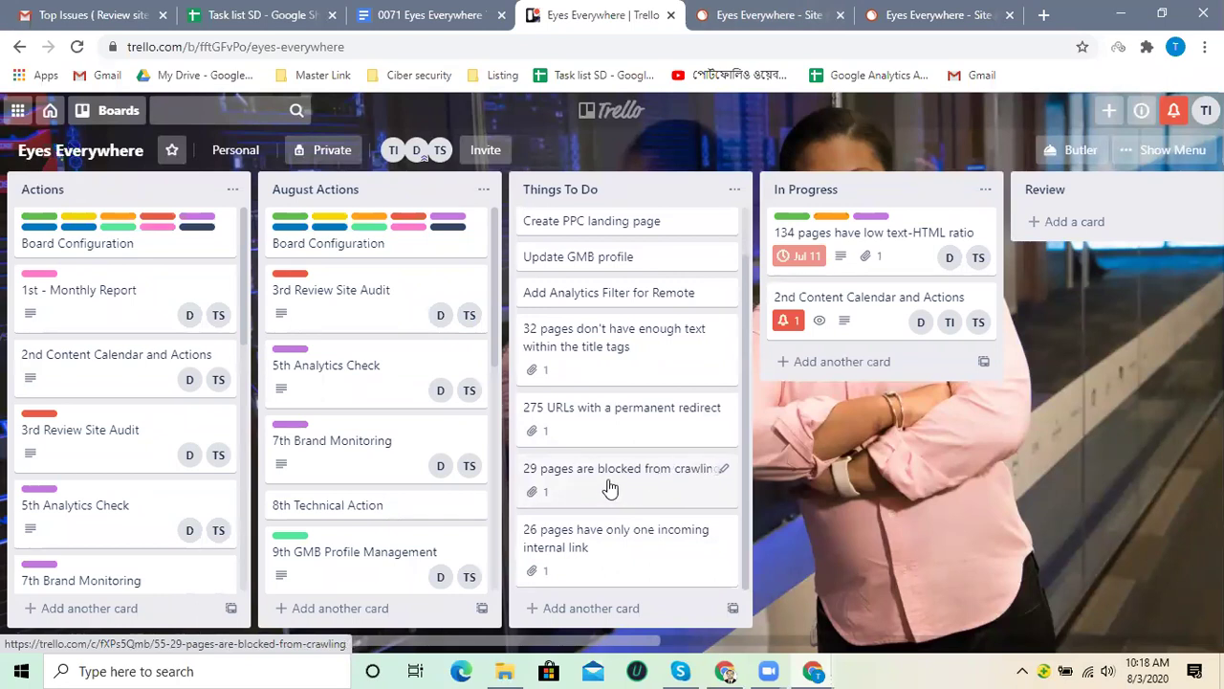
left_click(727, 12)
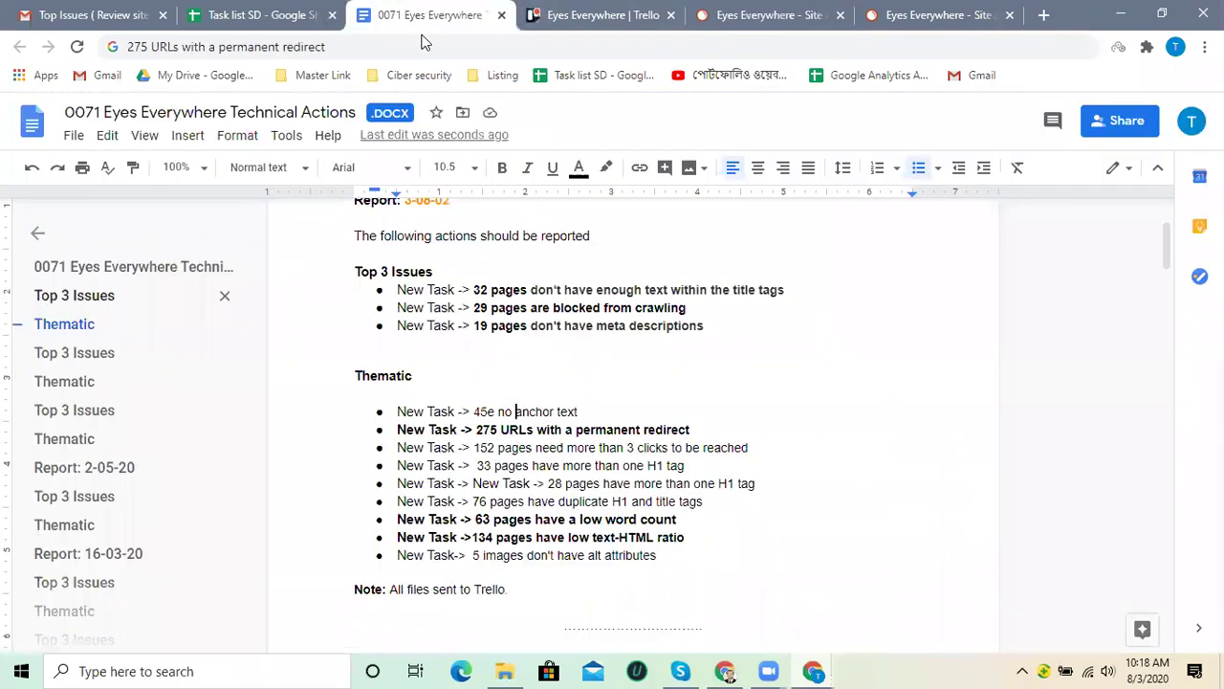
left_click(426, 14)
left_click(724, 15)
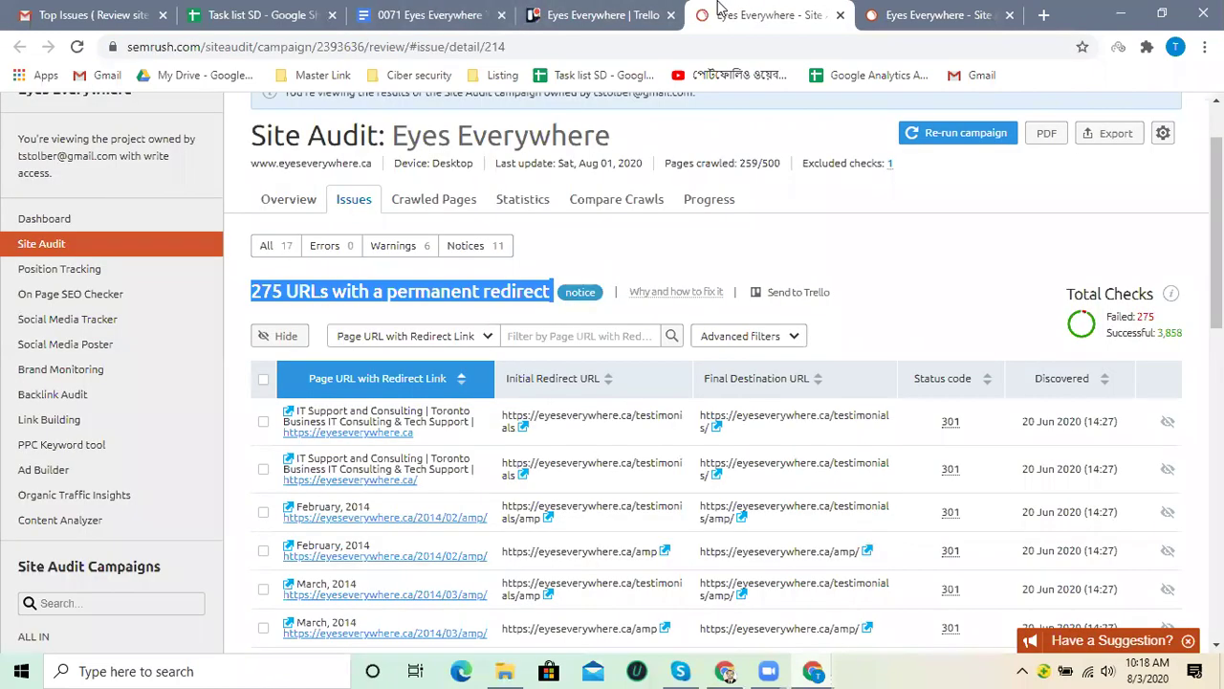
left_click(595, 15)
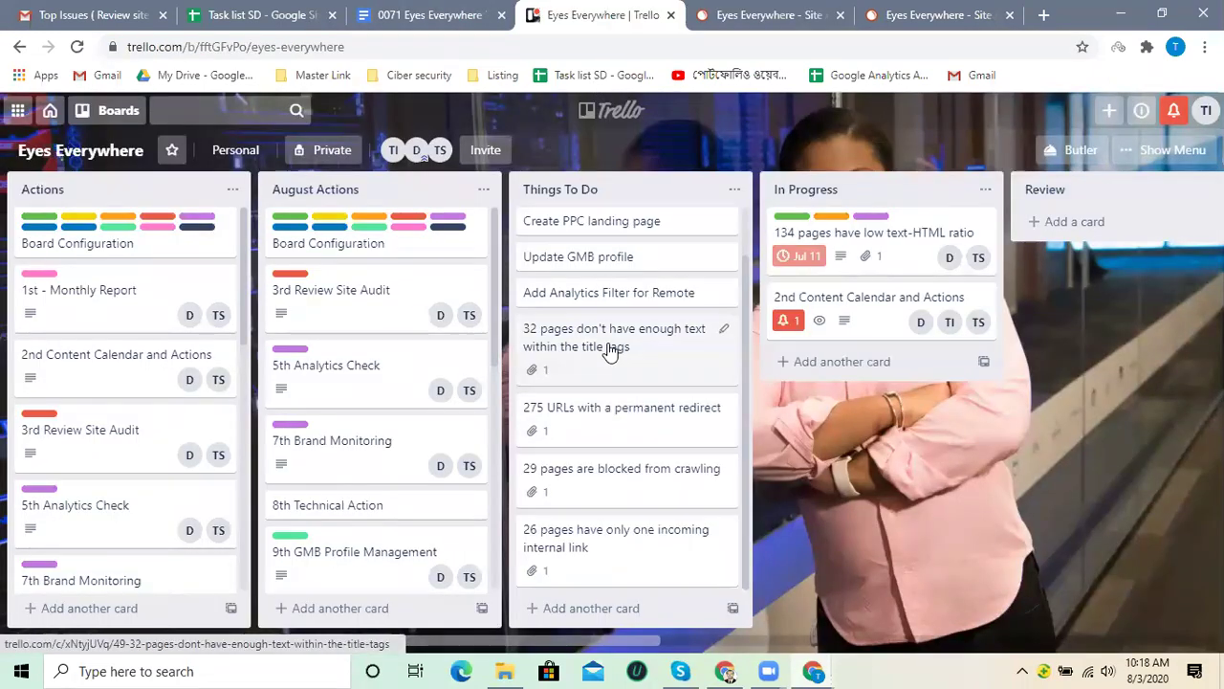
left_click(755, 15)
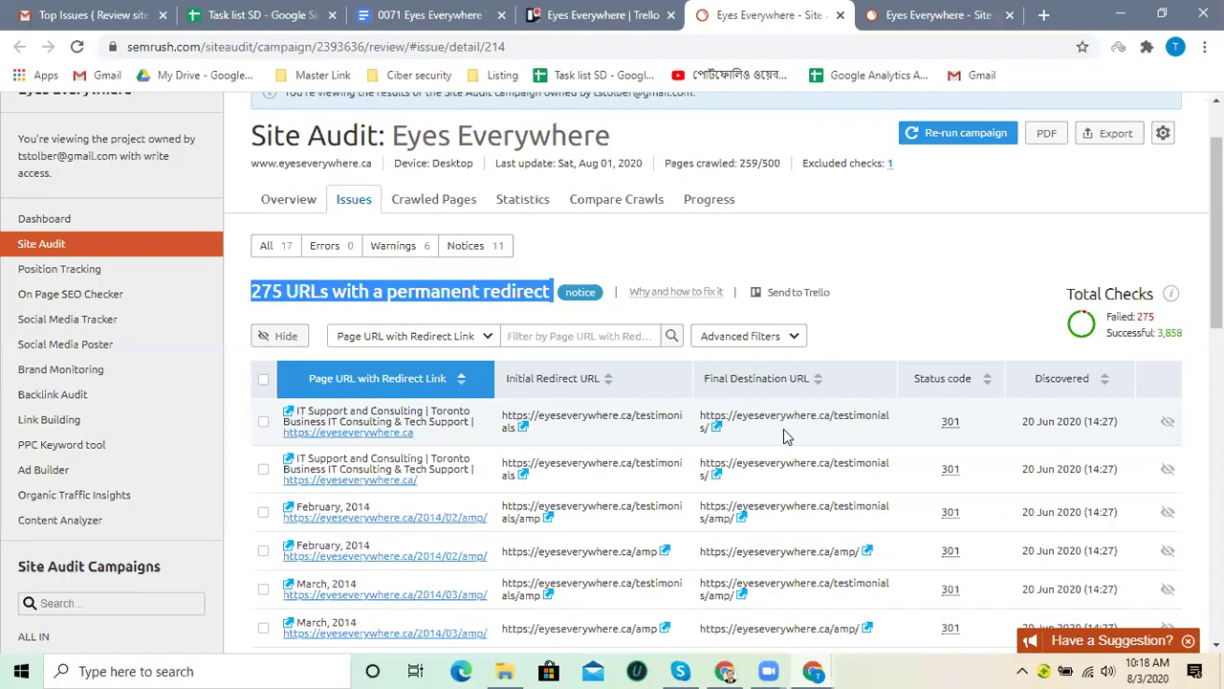
Find the missing meta description warning in the Semrush issues list and copy "1 page doesn't have a meta description".
left_click(914, 14)
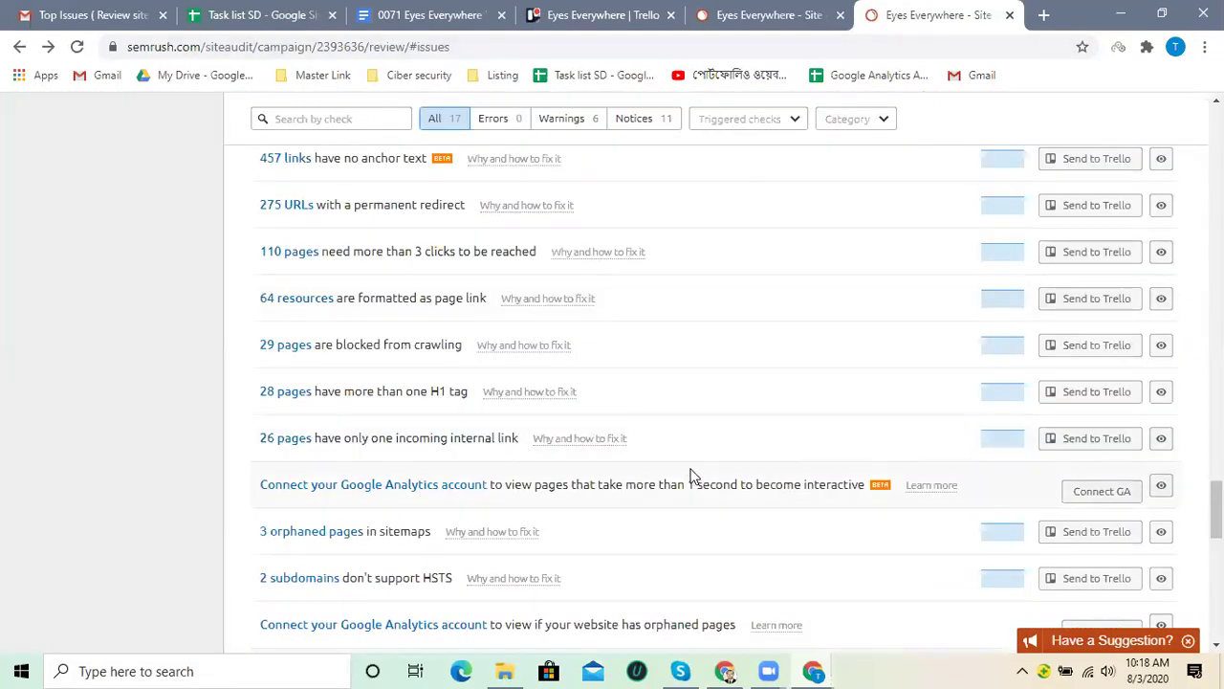
scroll(695, 478, "up", 1)
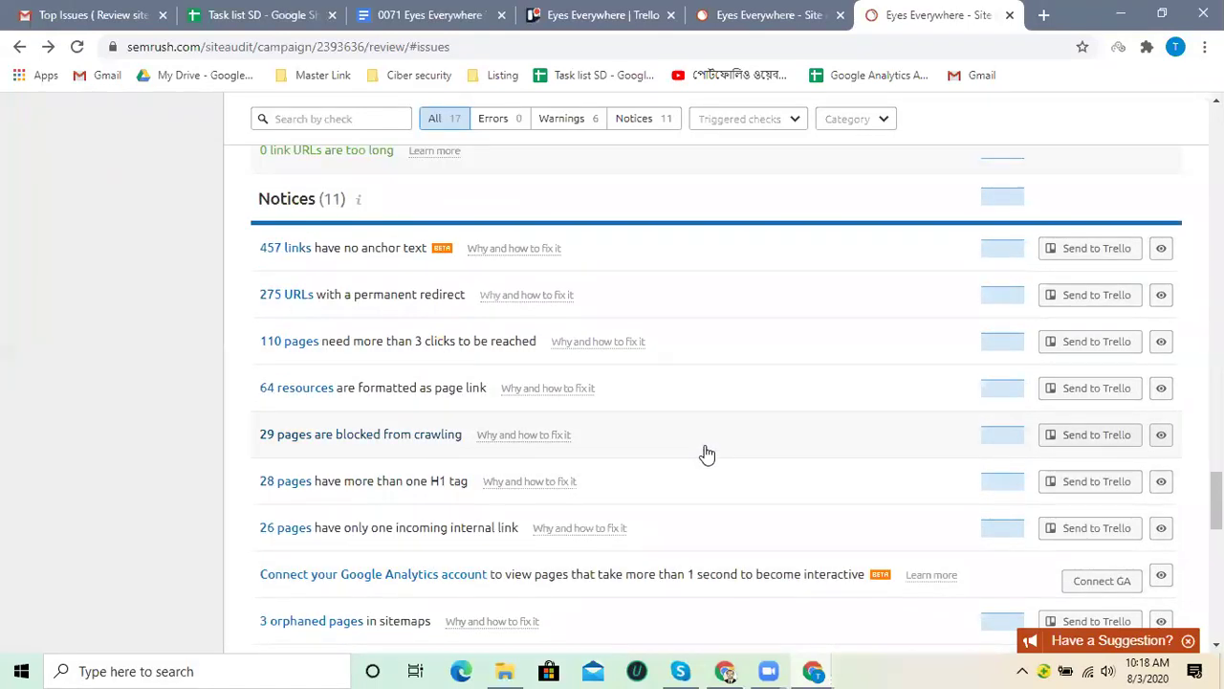
scroll(701, 463, "down", 1)
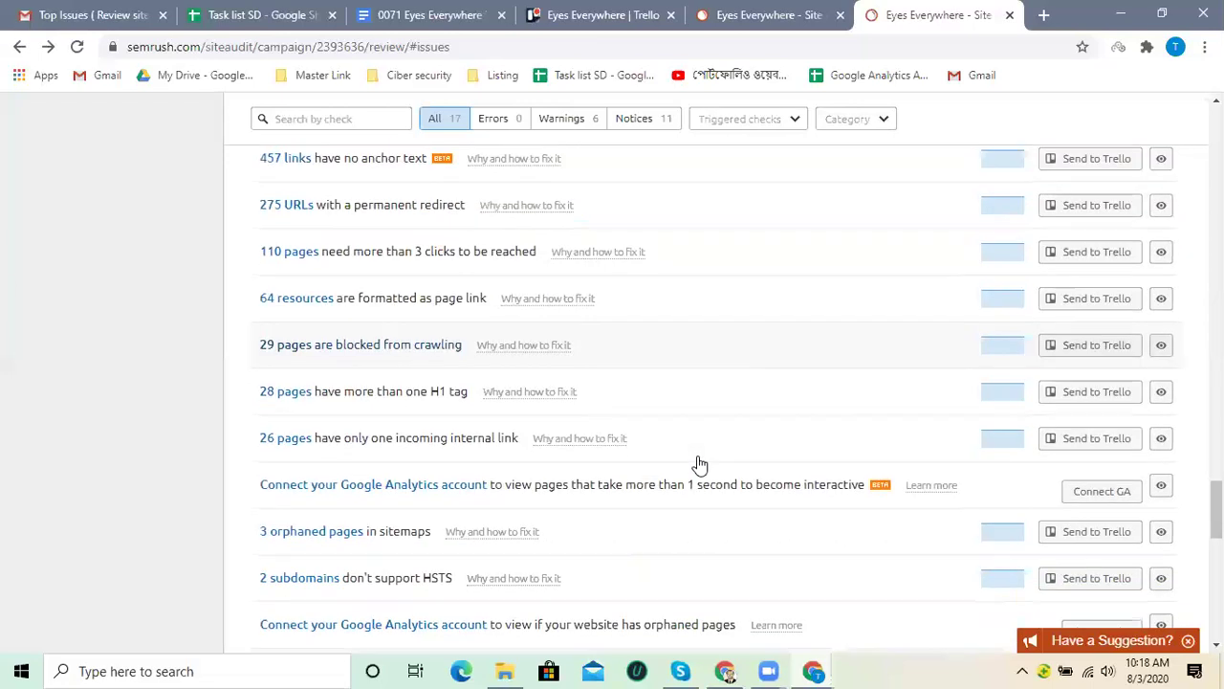
scroll(557, 493, "down", 1)
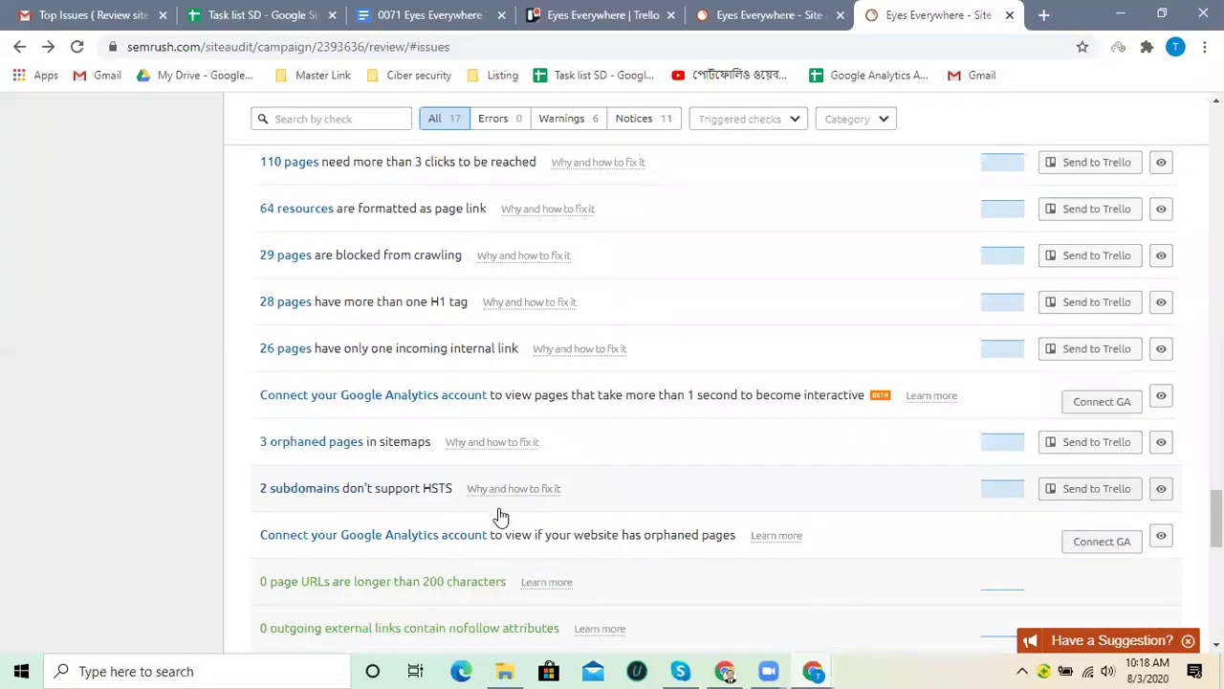
scroll(500, 515, "down", 1)
scroll(555, 342, "up", 2)
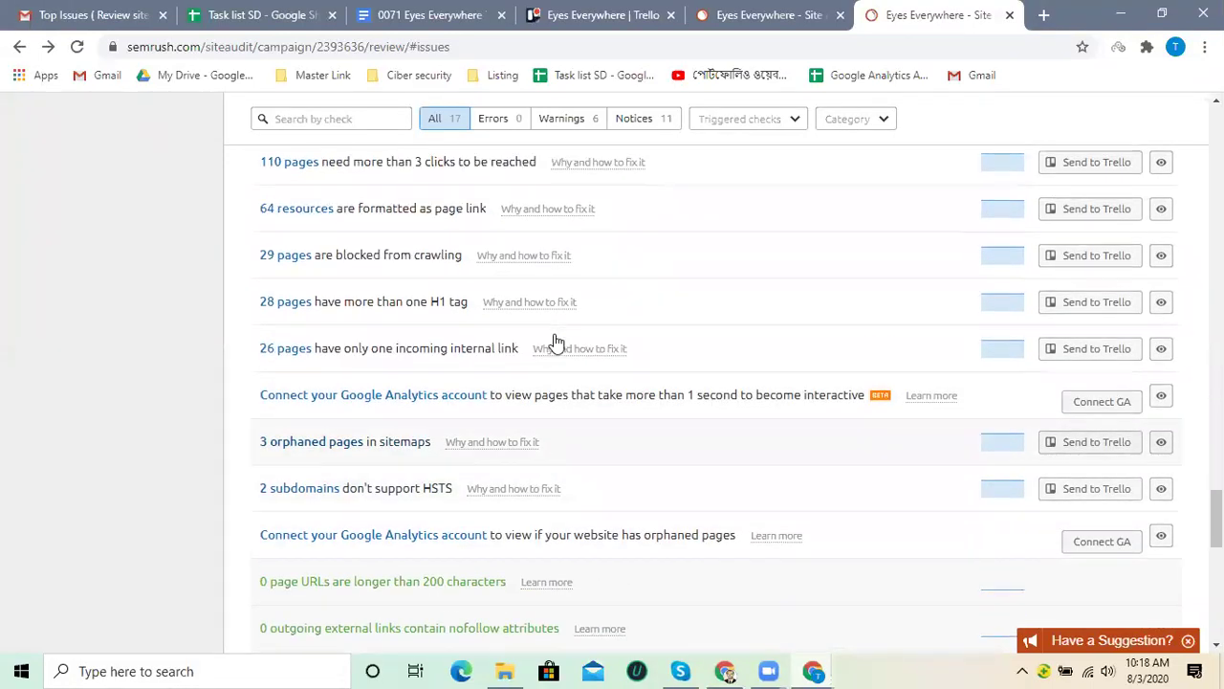
scroll(560, 341, "up", 1)
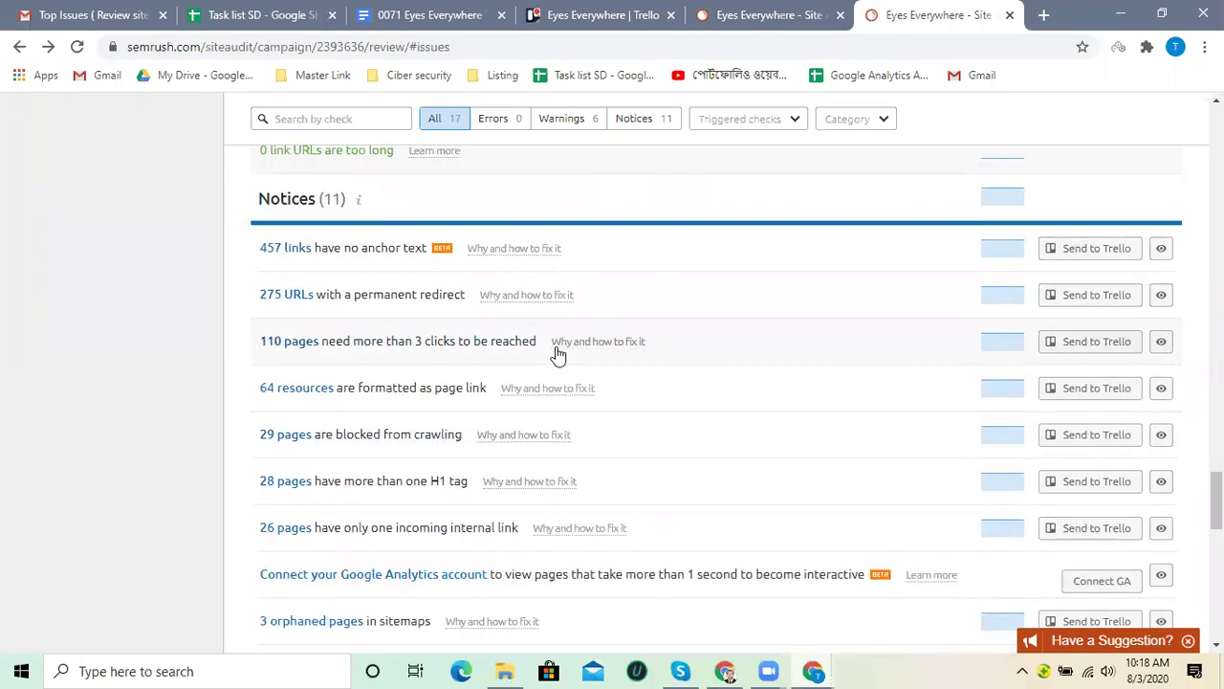
scroll(558, 354, "up", 1)
scroll(557, 352, "up", 9)
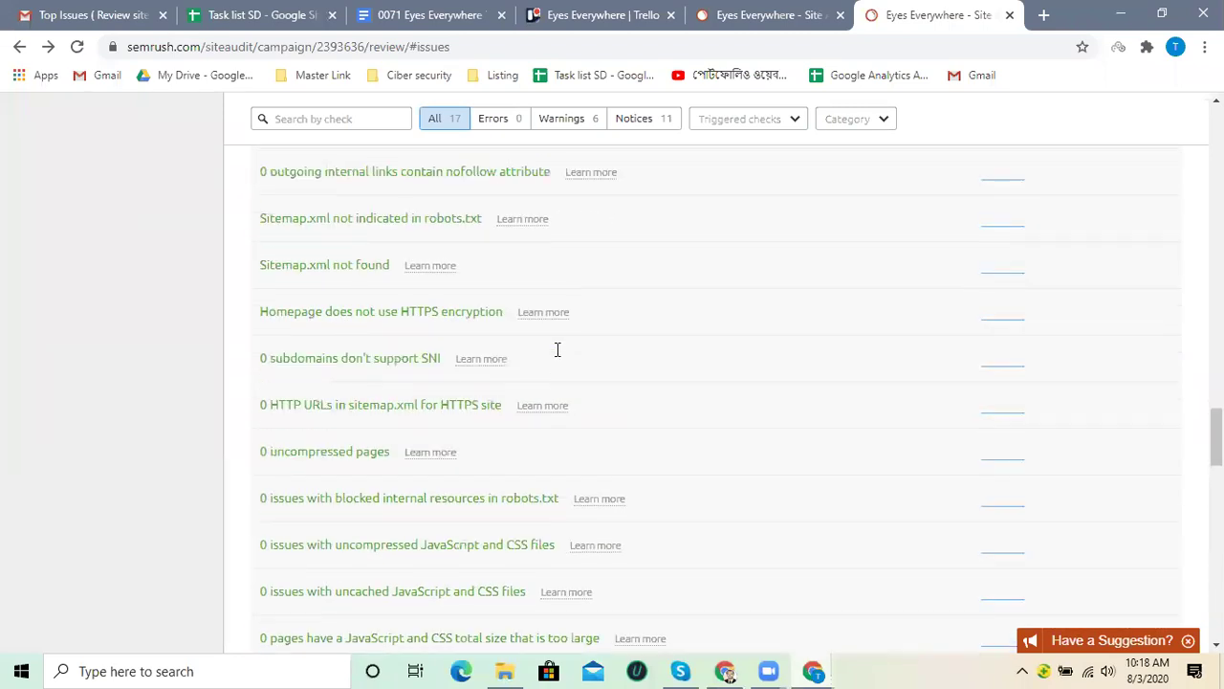
scroll(558, 349, "up", 6)
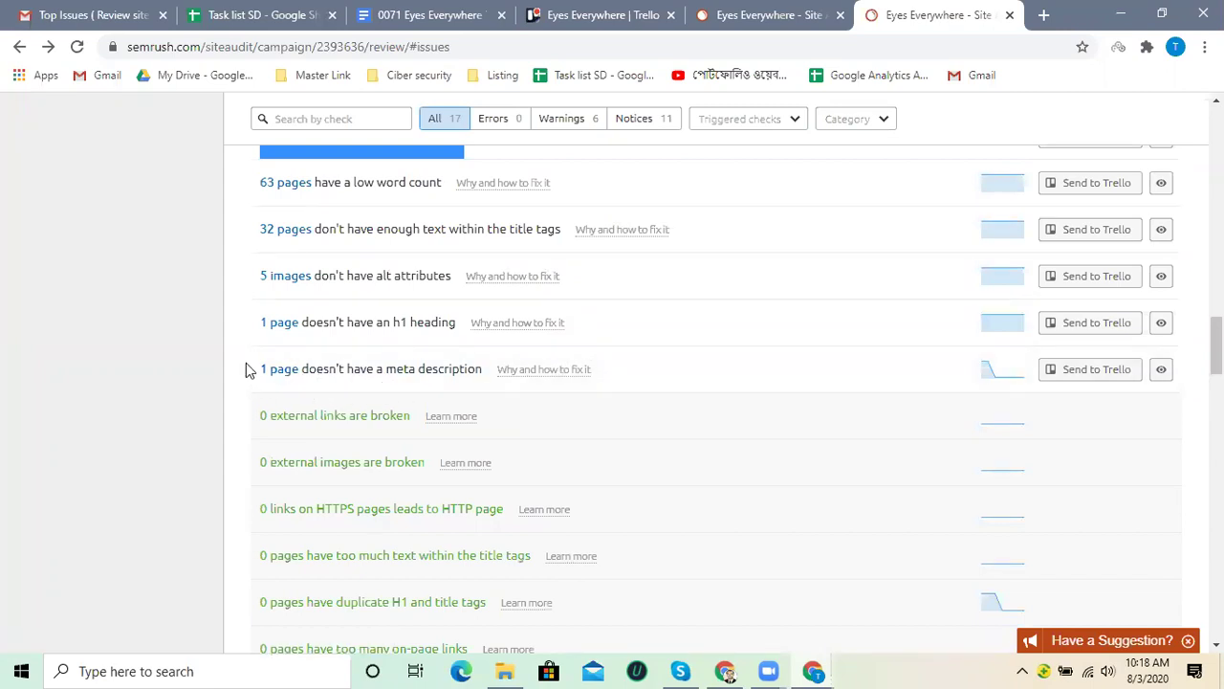
left_click_drag(246, 367, 483, 376)
right_click(472, 372)
left_click(478, 374)
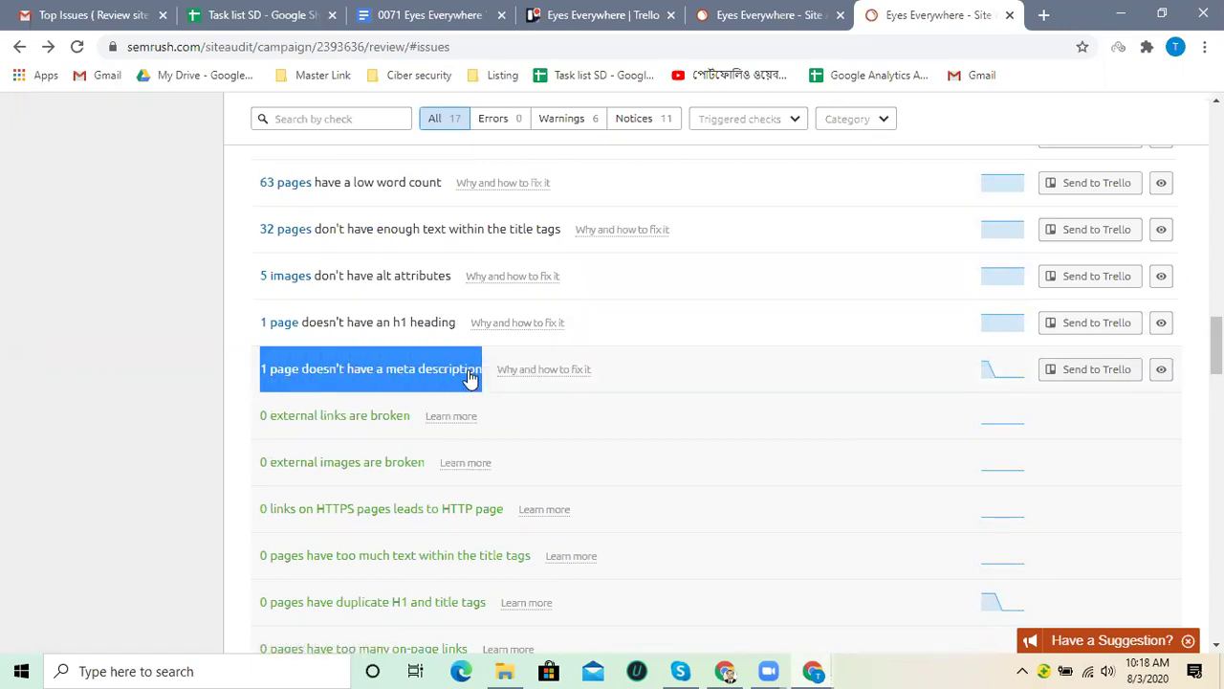
Check the Trello board, and in the document replace the Thematic entry's anchor-text wording with "1 page doesn't have a meta description".
left_click(766, 11)
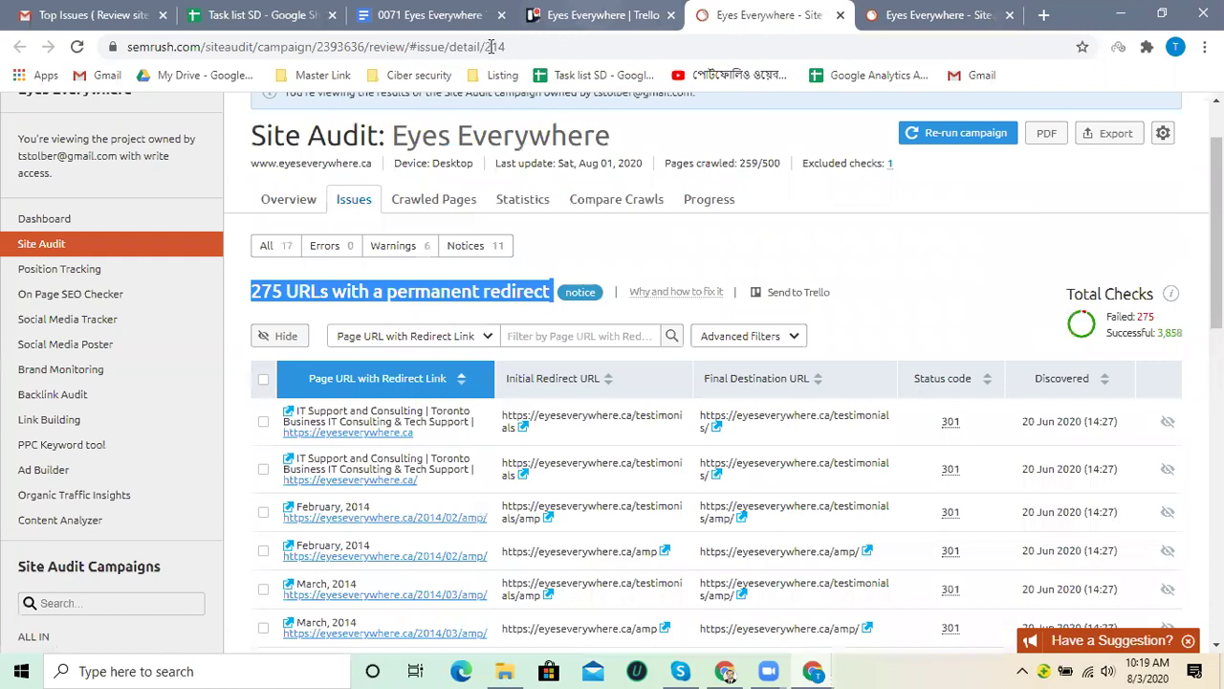
left_click(600, 12)
scroll(632, 492, "up", 1)
scroll(631, 492, "down", 1)
scroll(634, 492, "up", 1)
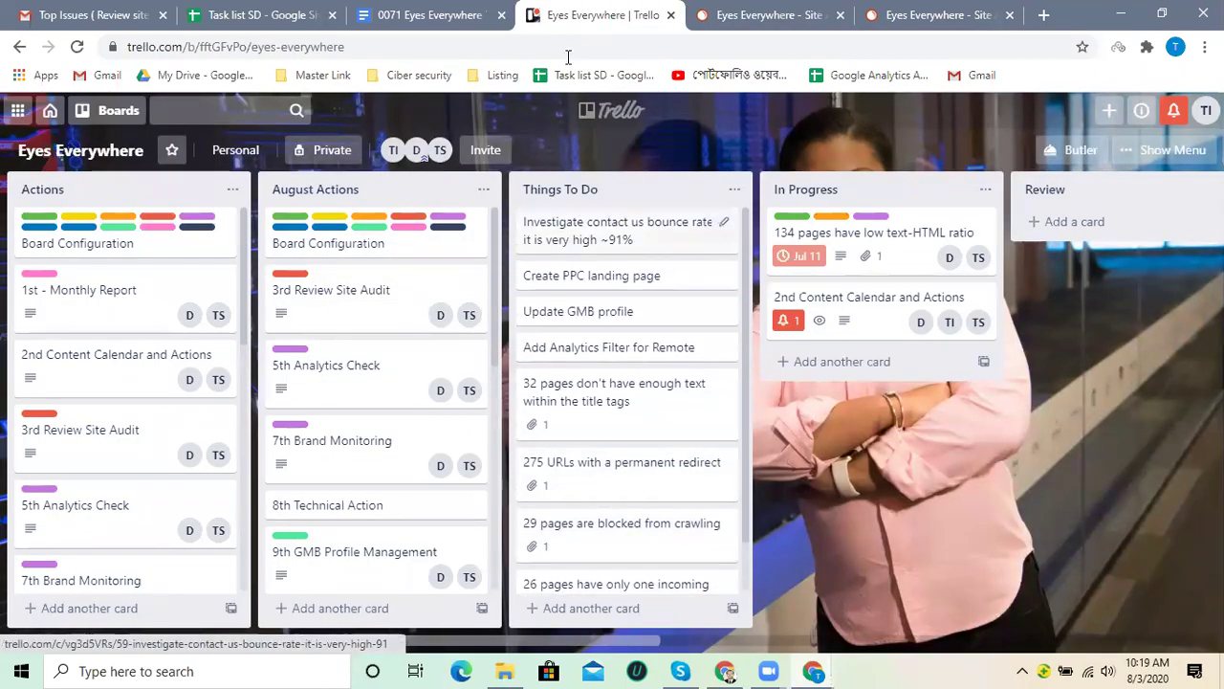
left_click(472, 8)
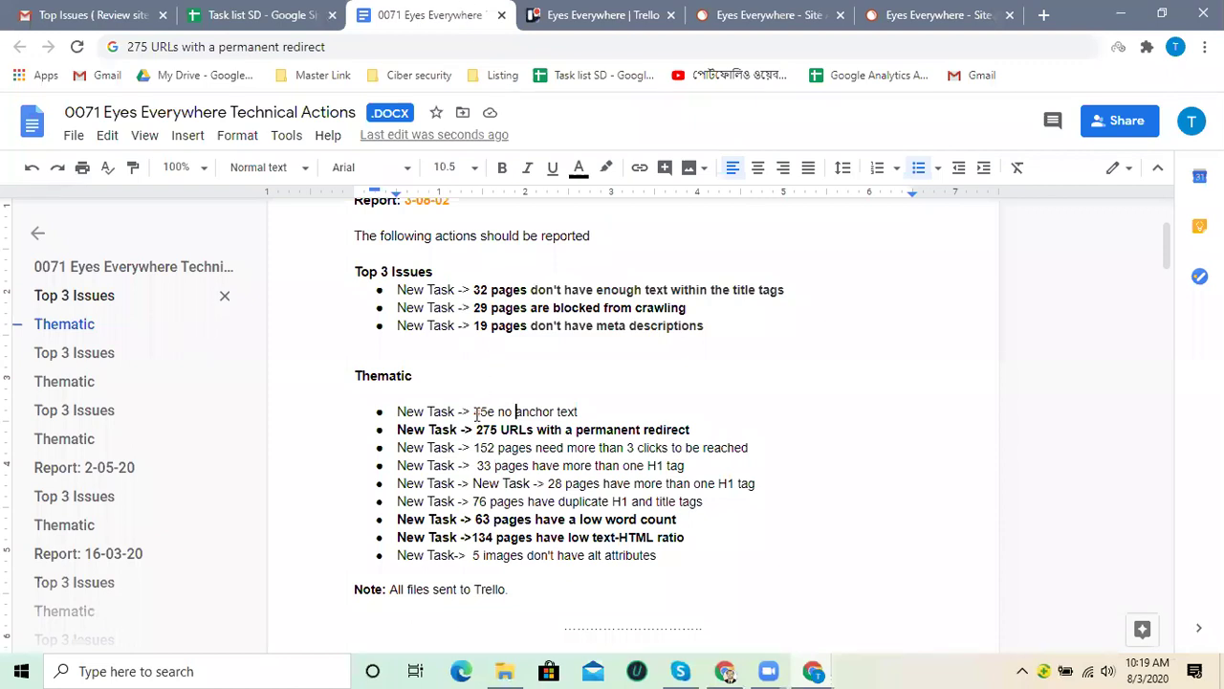
left_click_drag(545, 414, 579, 411)
right_click(565, 412)
left_click(593, 210)
key("ctrl+v")
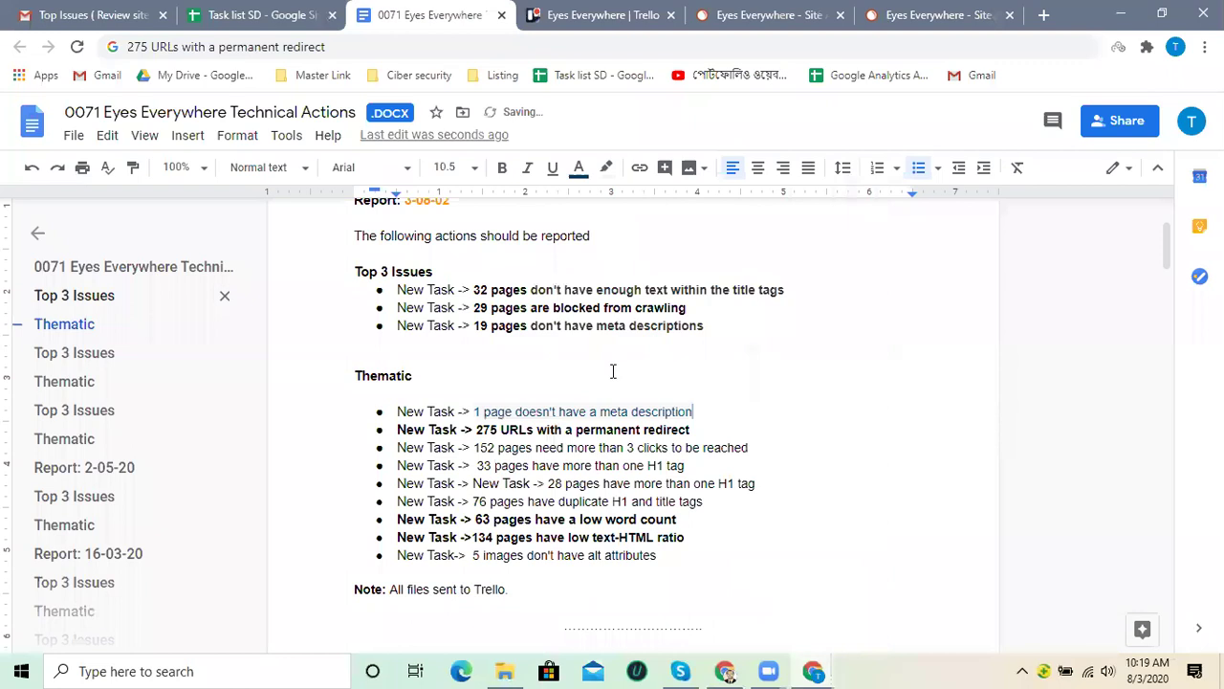
Undo the formatted paste and replace the first Thematic entry's anchor-text wording with "1 page doesn't have a meta description" stripped of source formatting.
key("ctrl+z")
left_click(455, 47)
key("ctrl+v")
key("ctrl+a")
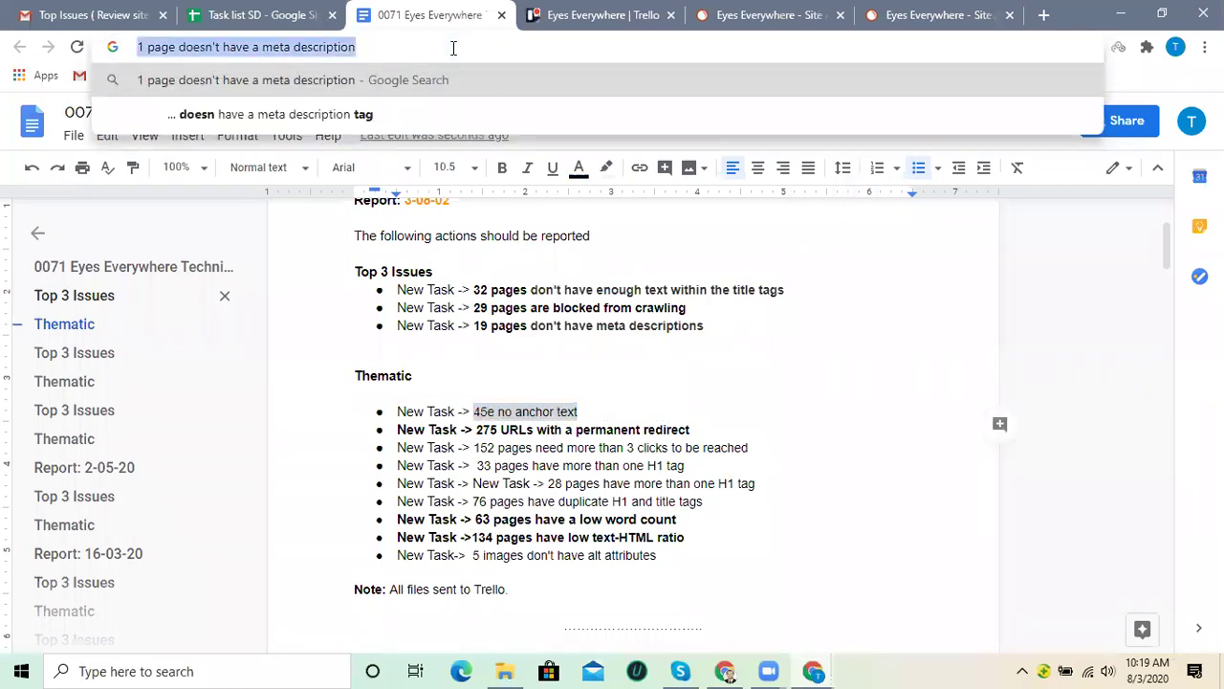
key("Escape")
right_click(509, 412)
left_click(490, 410)
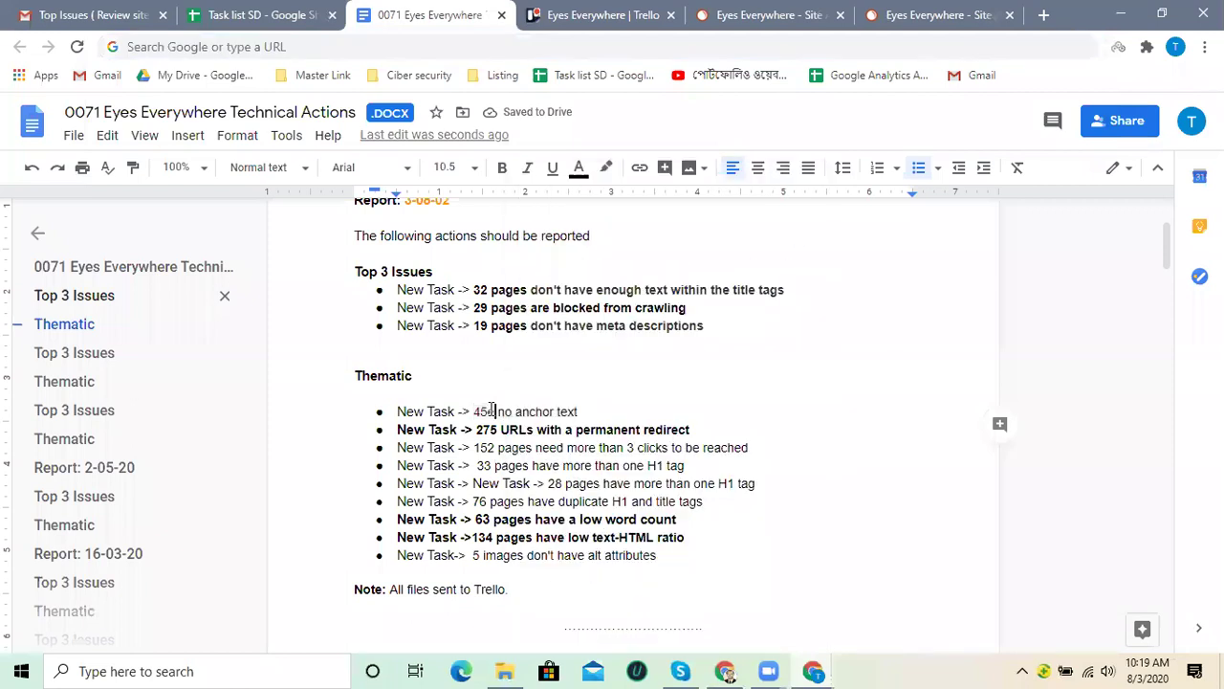
left_click_drag(474, 411, 580, 412)
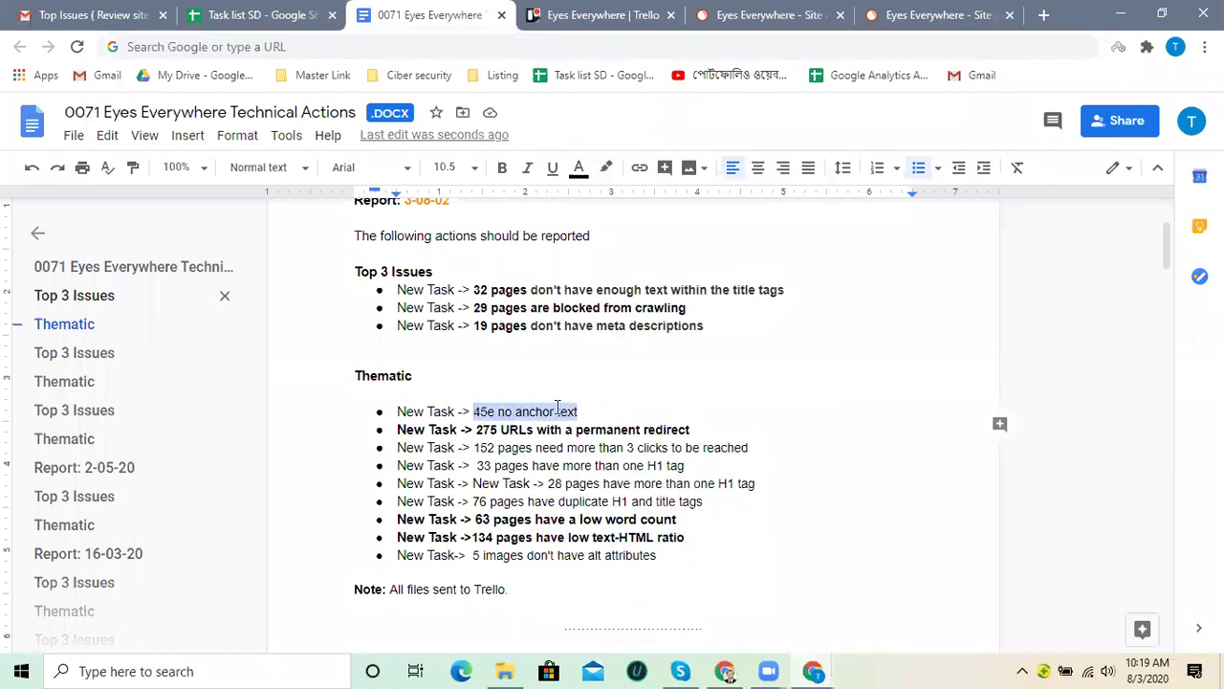
right_click(558, 408)
left_click(606, 241)
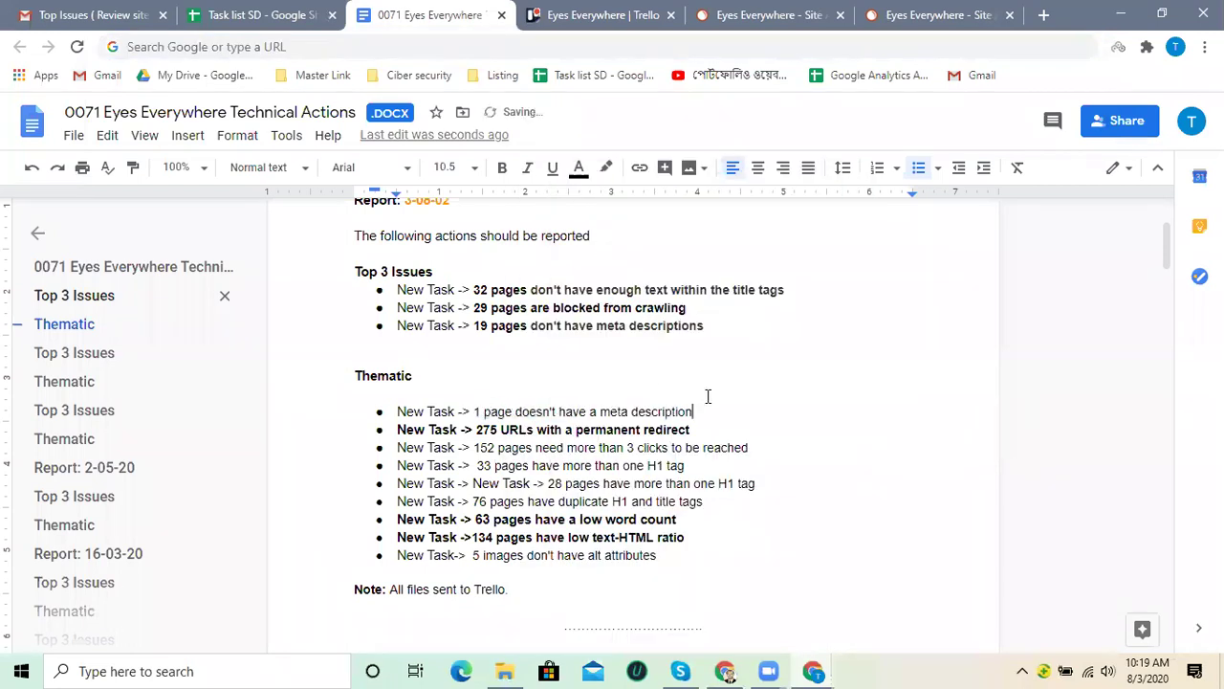
Make "1 page doesn't have a meta description" bold in the first Thematic entry.
left_click_drag(691, 411, 474, 412)
key("ctrl+b")
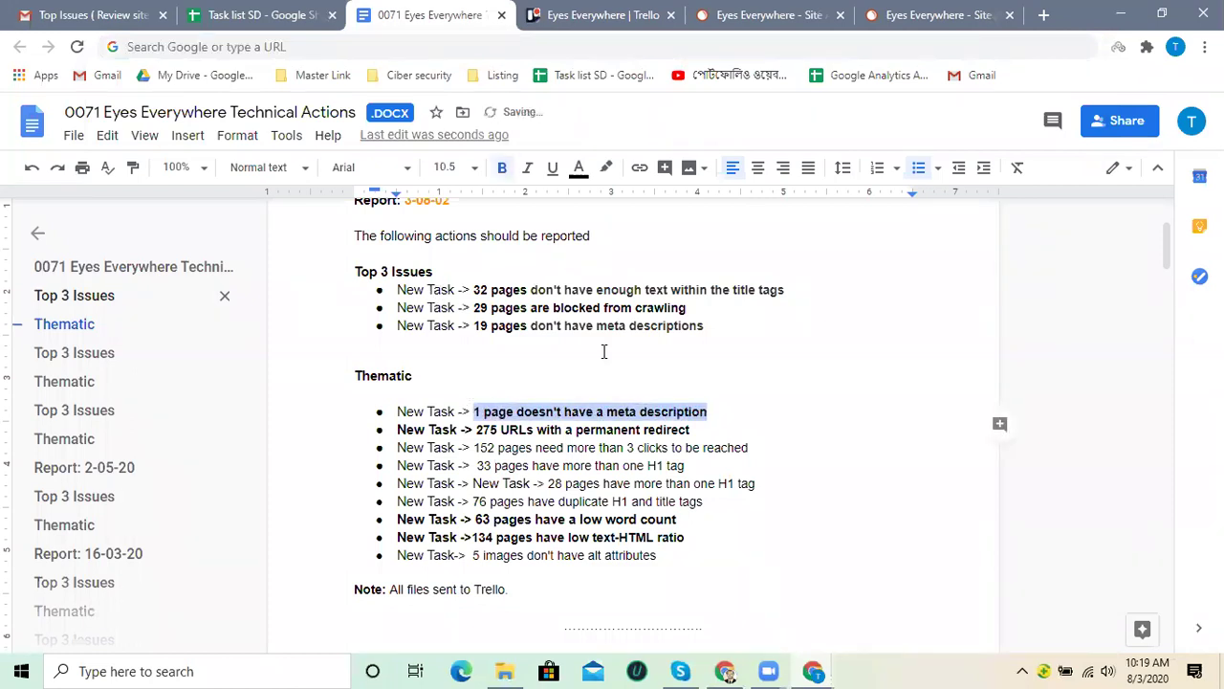
left_click(716, 409)
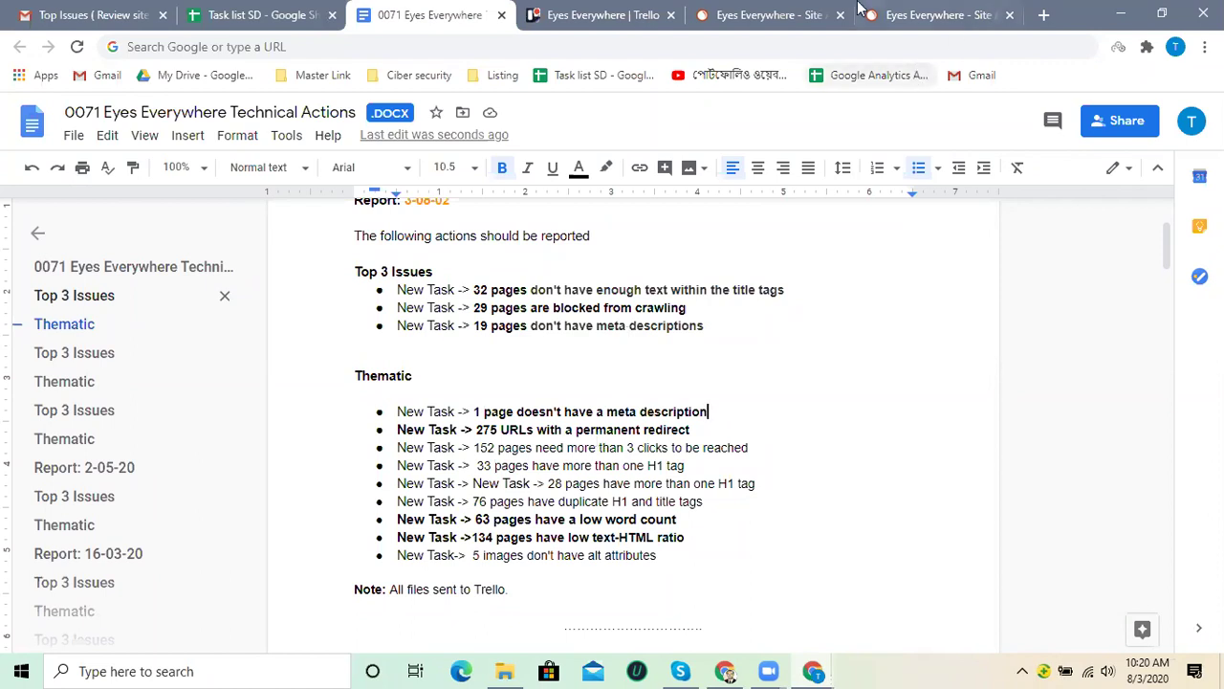
Close the permanent redirect report and send the "1 page doesn't have a meta description" issue to Things To Do on the Eyes Everywhere Trello board.
left_click(765, 12)
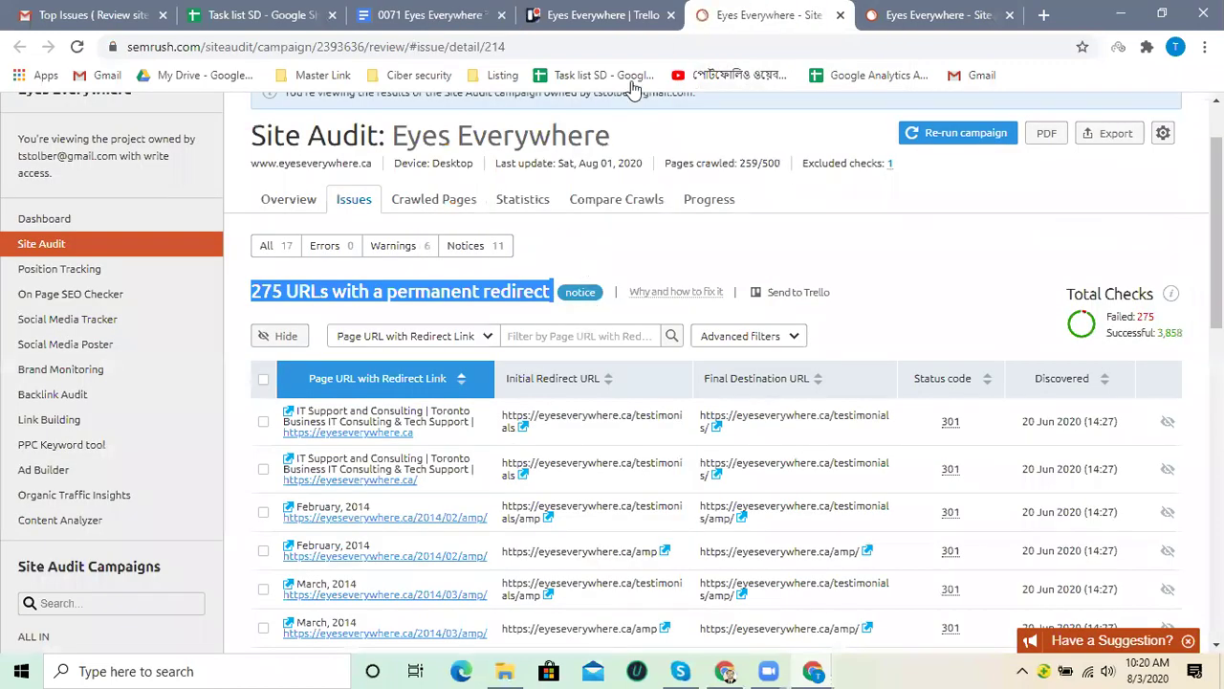
left_click(840, 17)
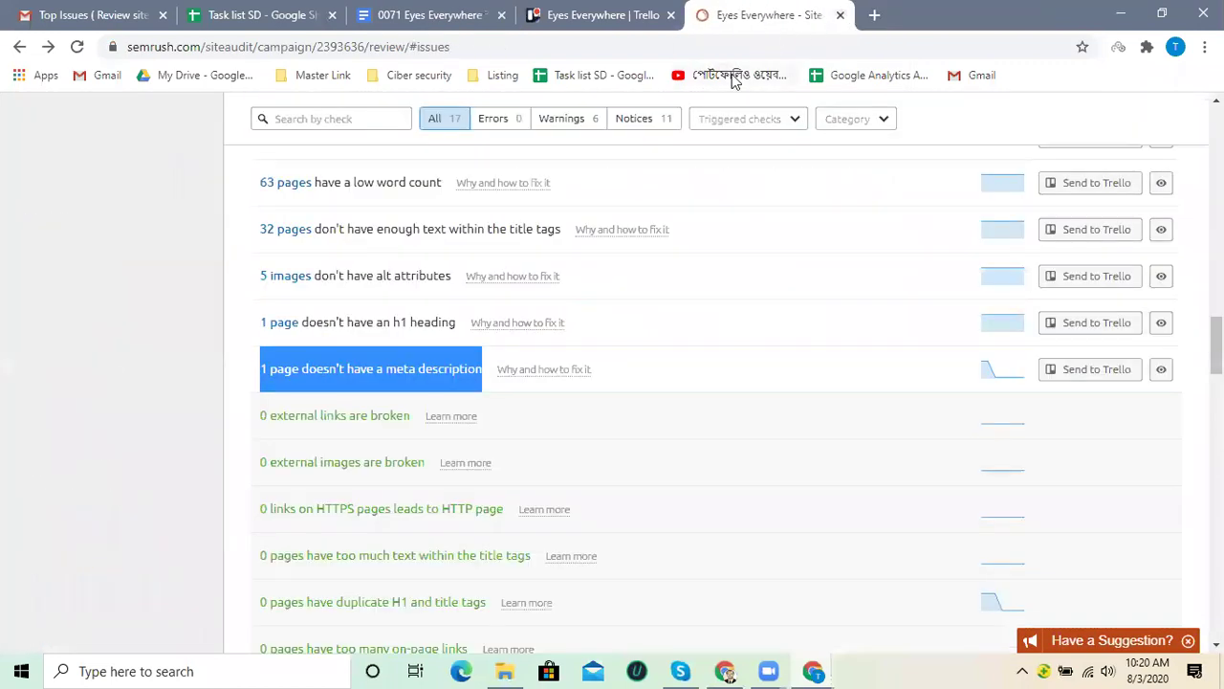
left_click(1071, 374)
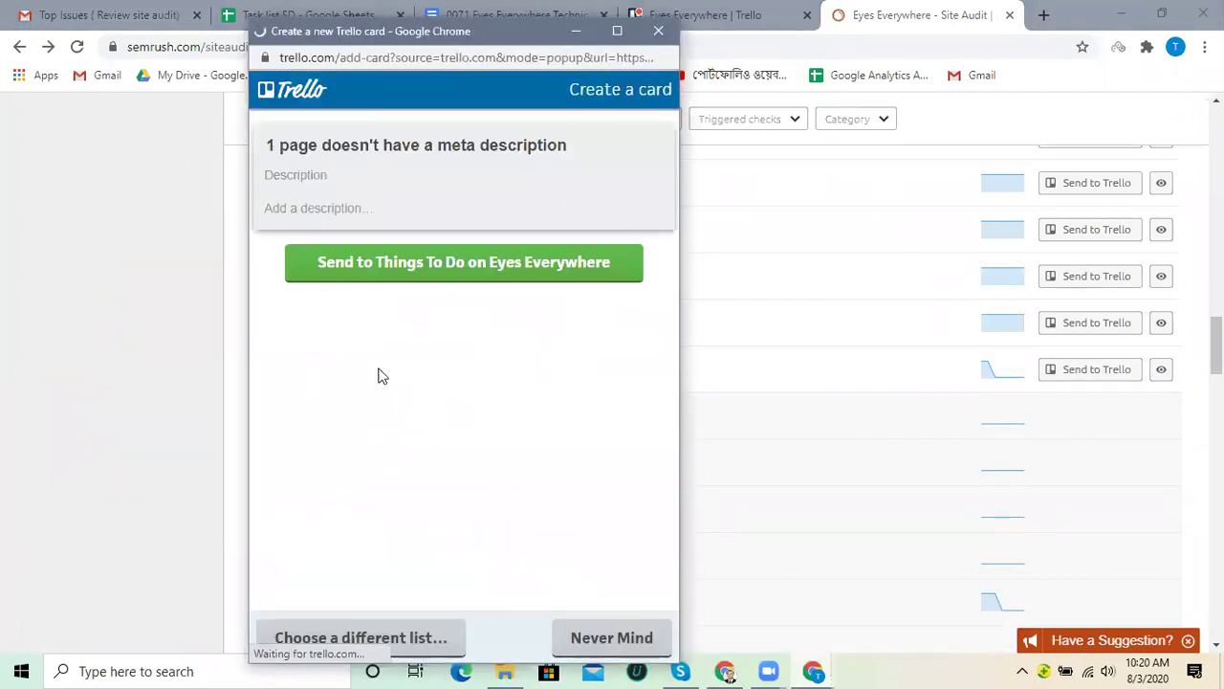
left_click(450, 262)
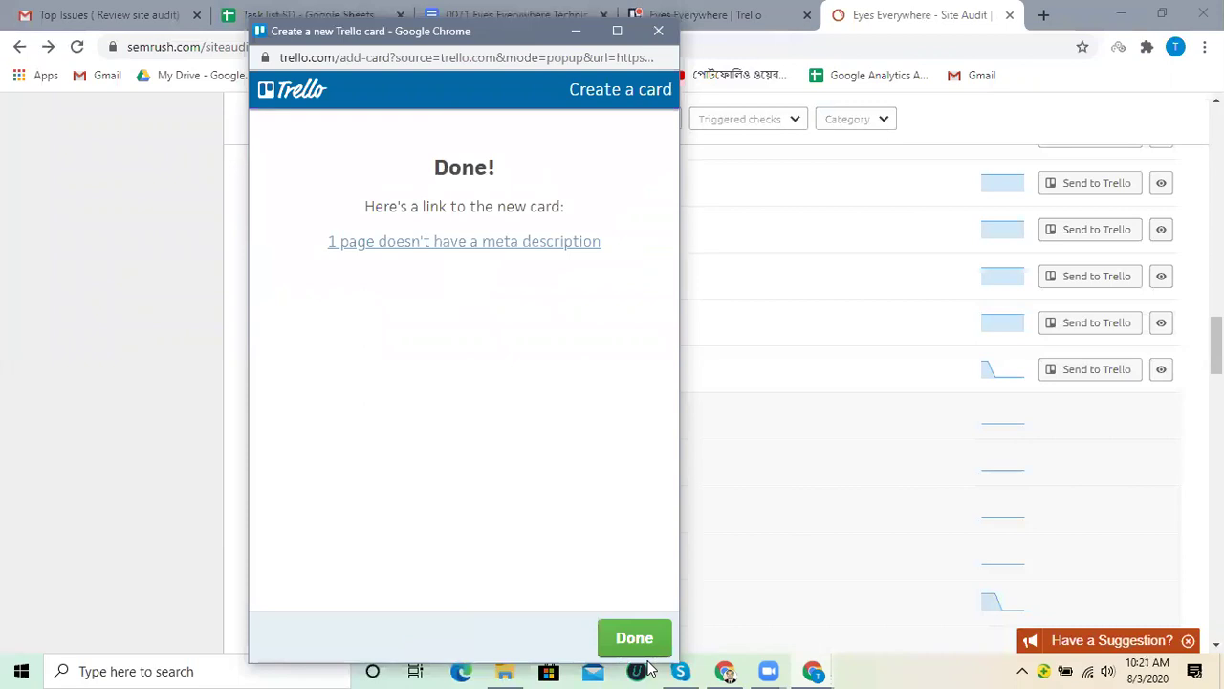
left_click(627, 643)
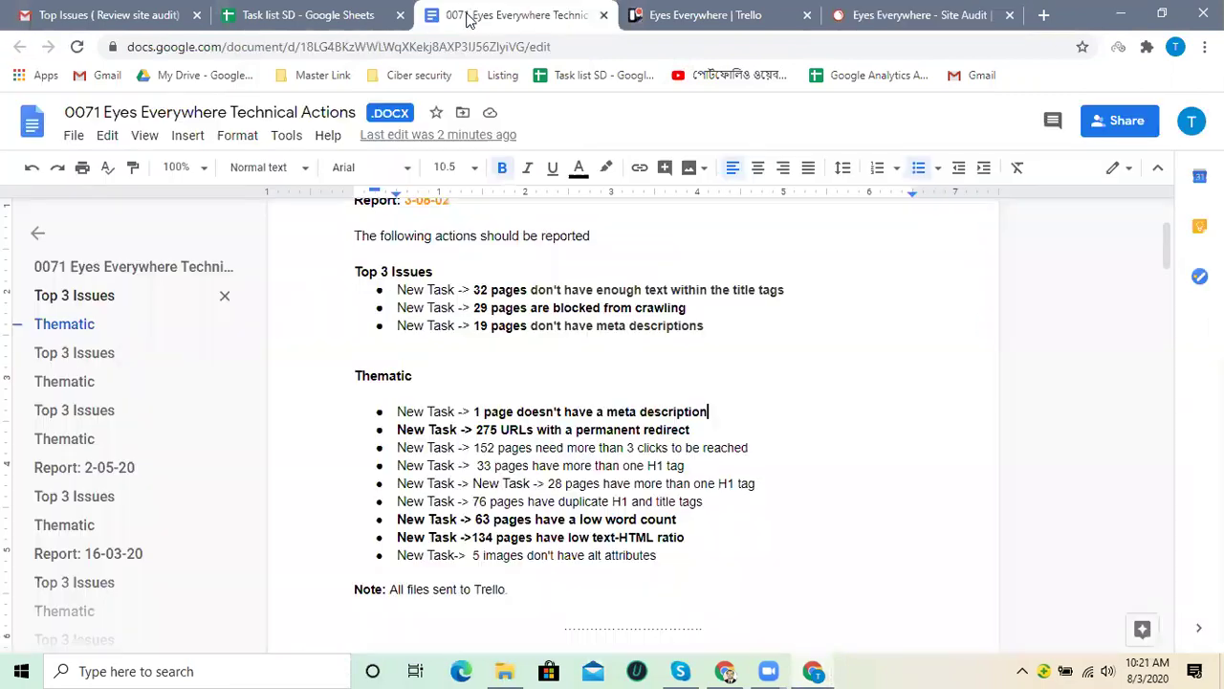
Compare the document's Top 3 and Thematic entries with the Things To Do cards in Trello and the Semrush issues list.
left_click(468, 15)
key("Down")
key("Down")
key("ctrl+Tab")
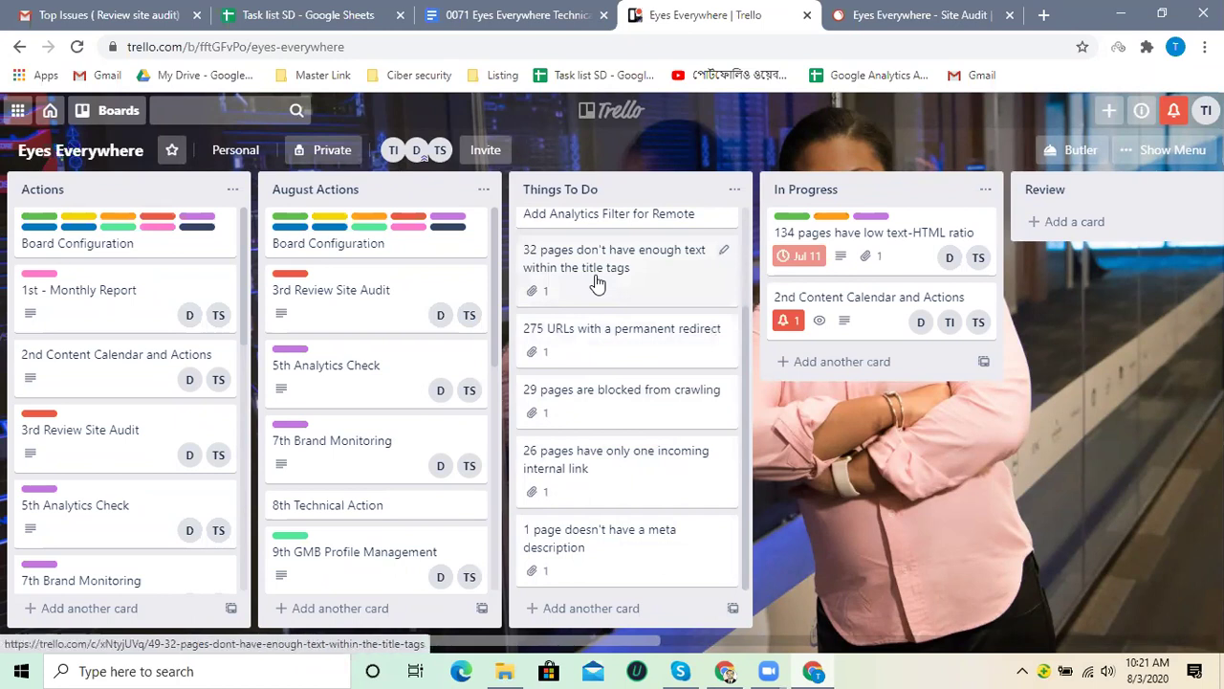
scroll(596, 280, "up", 3)
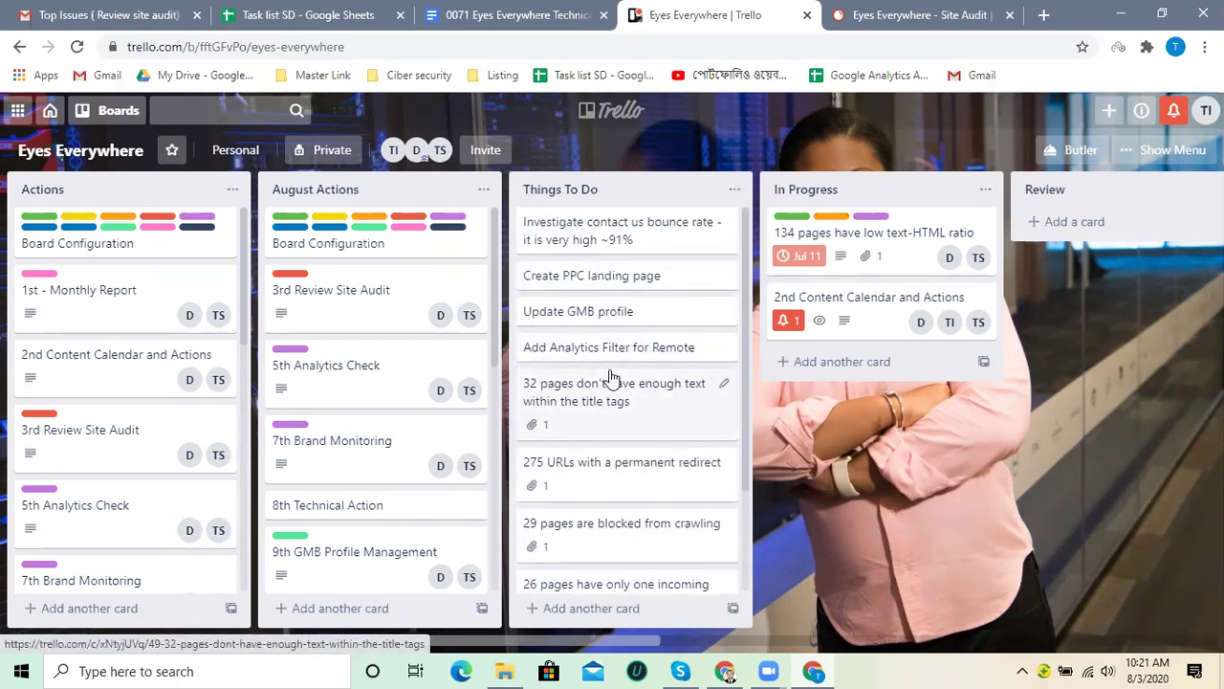
scroll(612, 375, "down", 3)
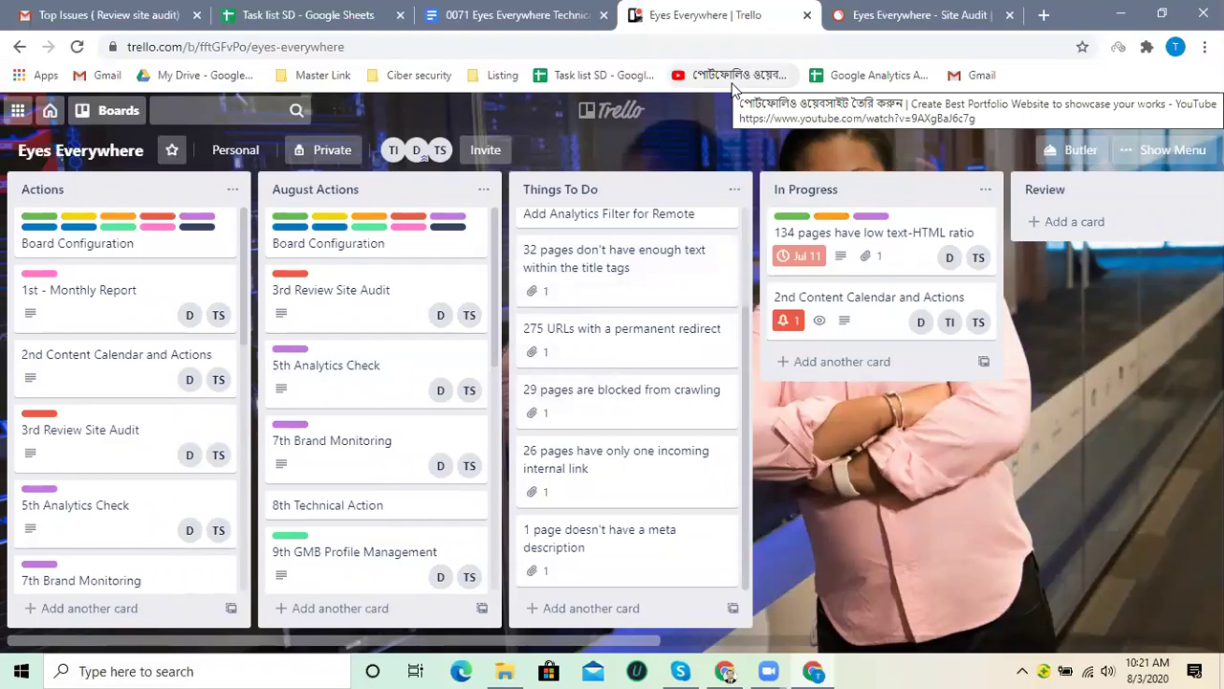
left_click(479, 17)
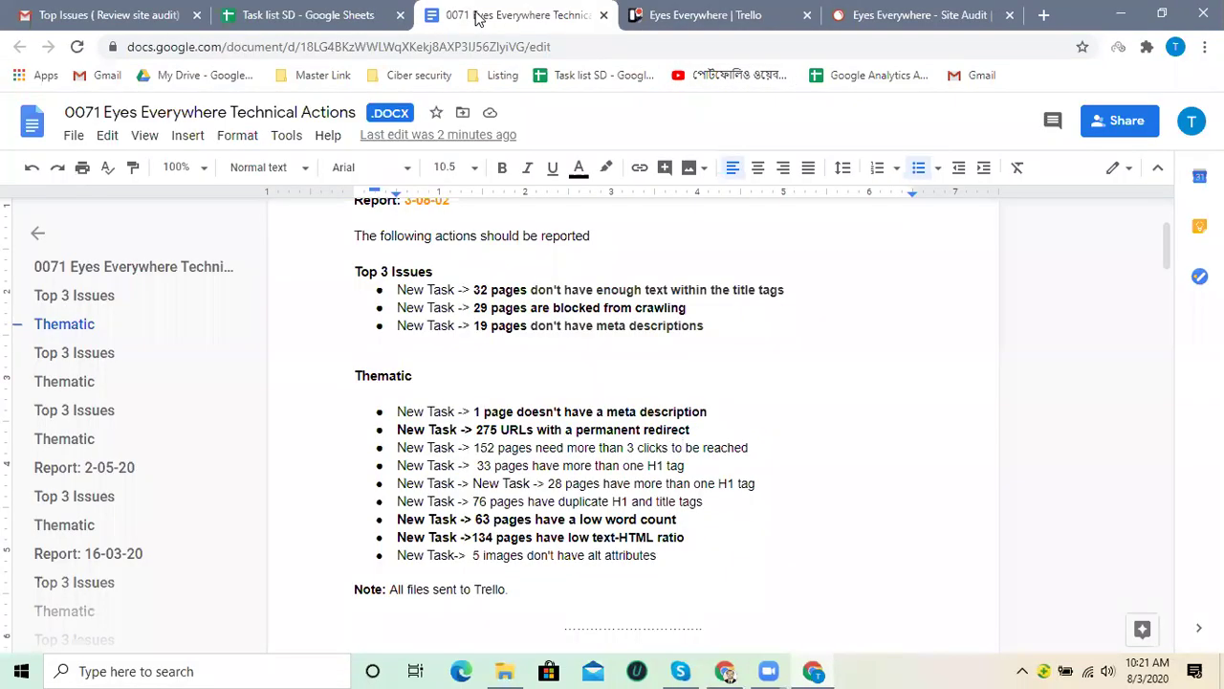
left_click(838, 12)
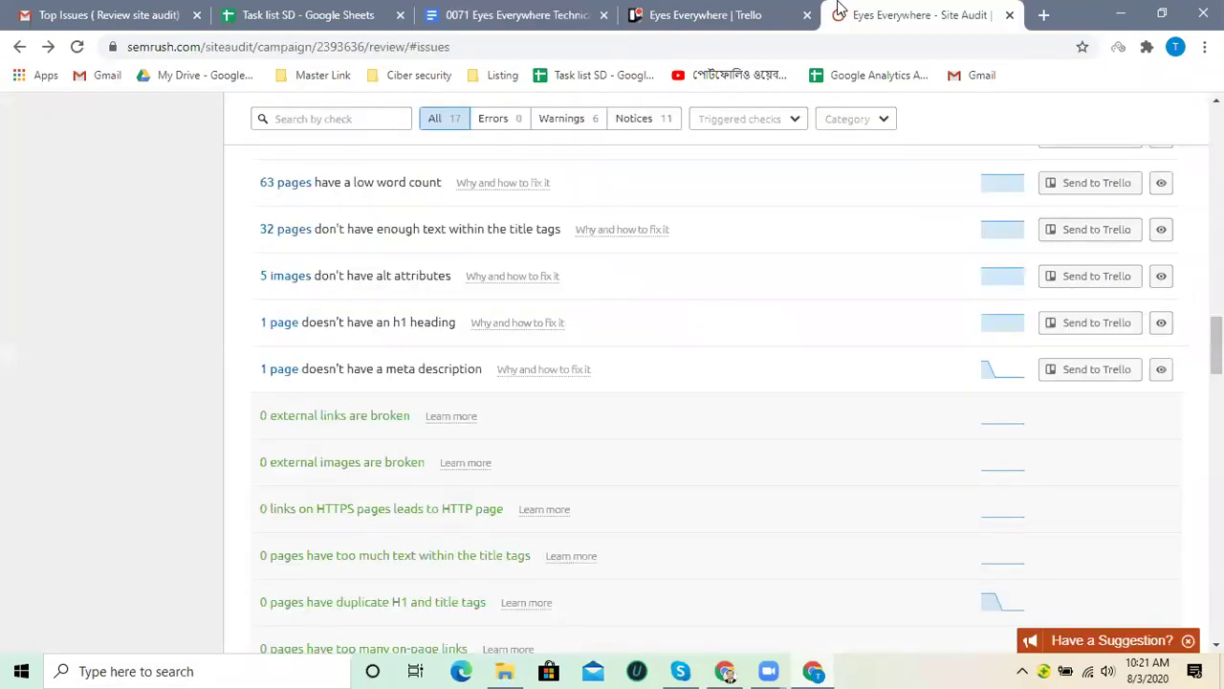
left_click(727, 15)
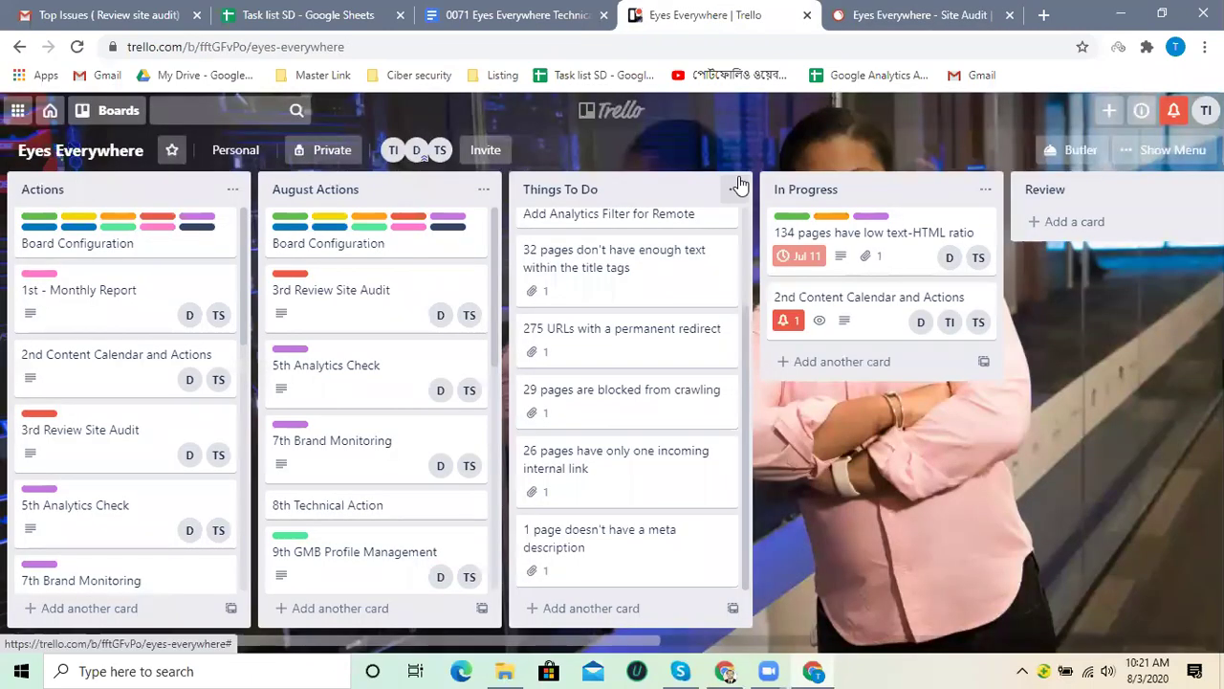
left_click(505, 15)
left_click(861, 14)
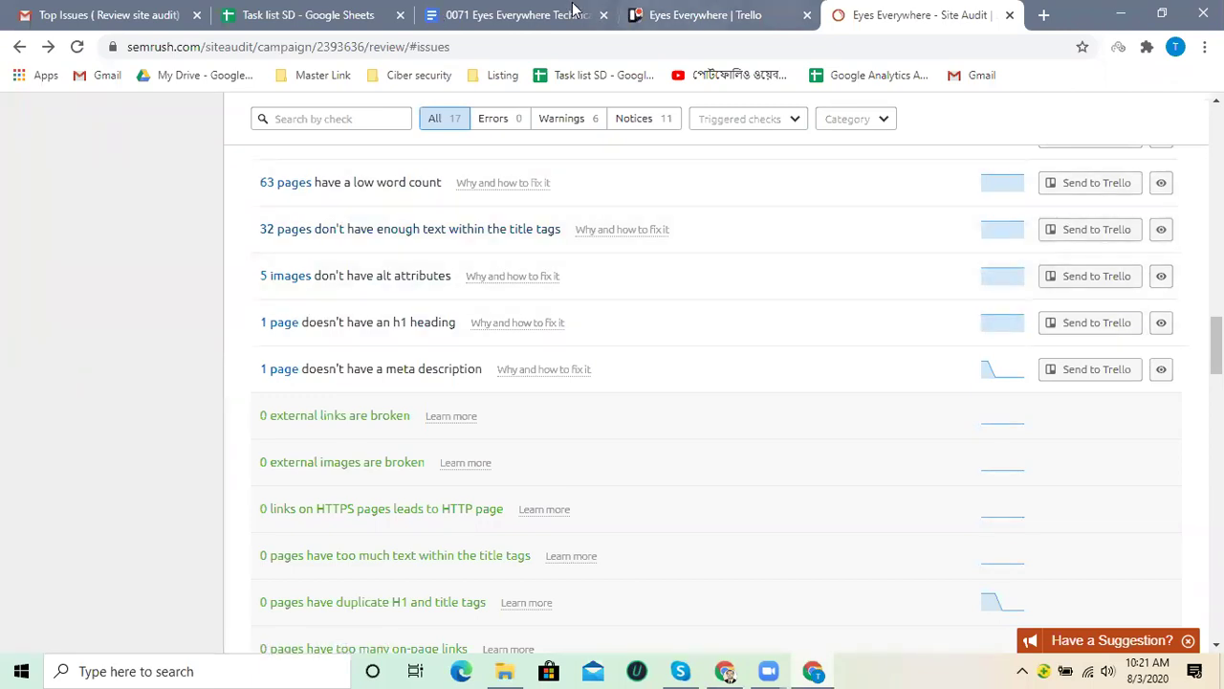
Make "5 images don't have alt attributes" bold in the document's last Thematic entry.
left_click(536, 14)
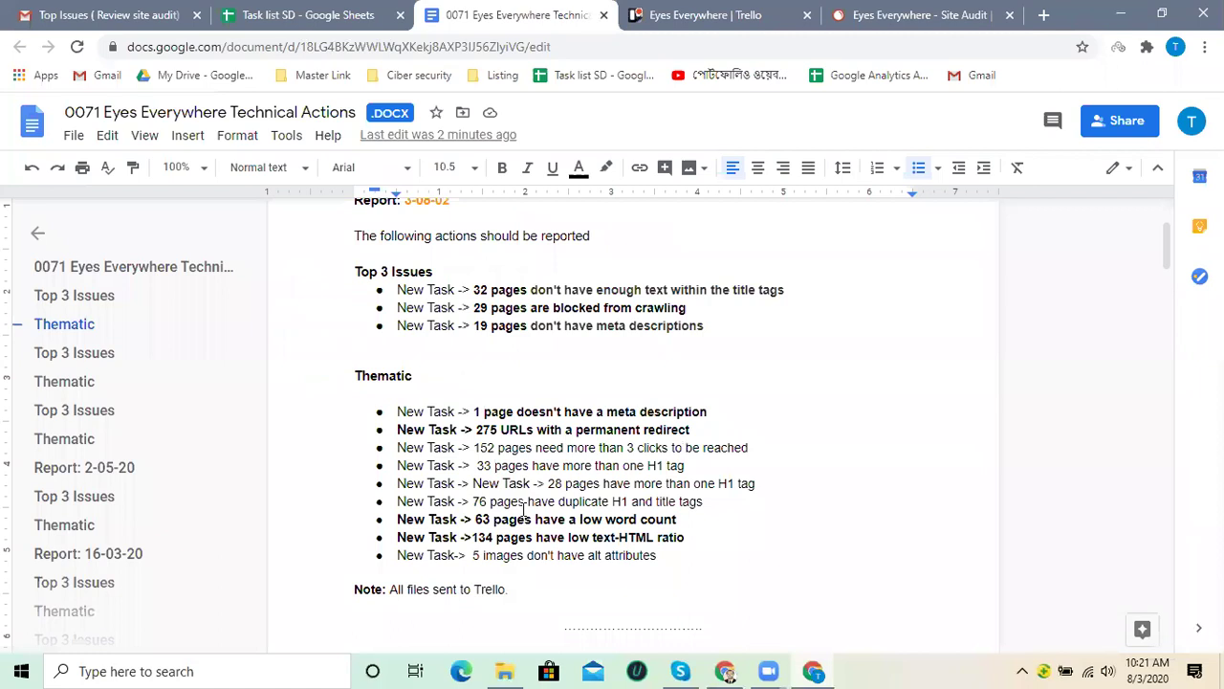
left_click(468, 553)
left_click_drag(472, 555, 660, 555)
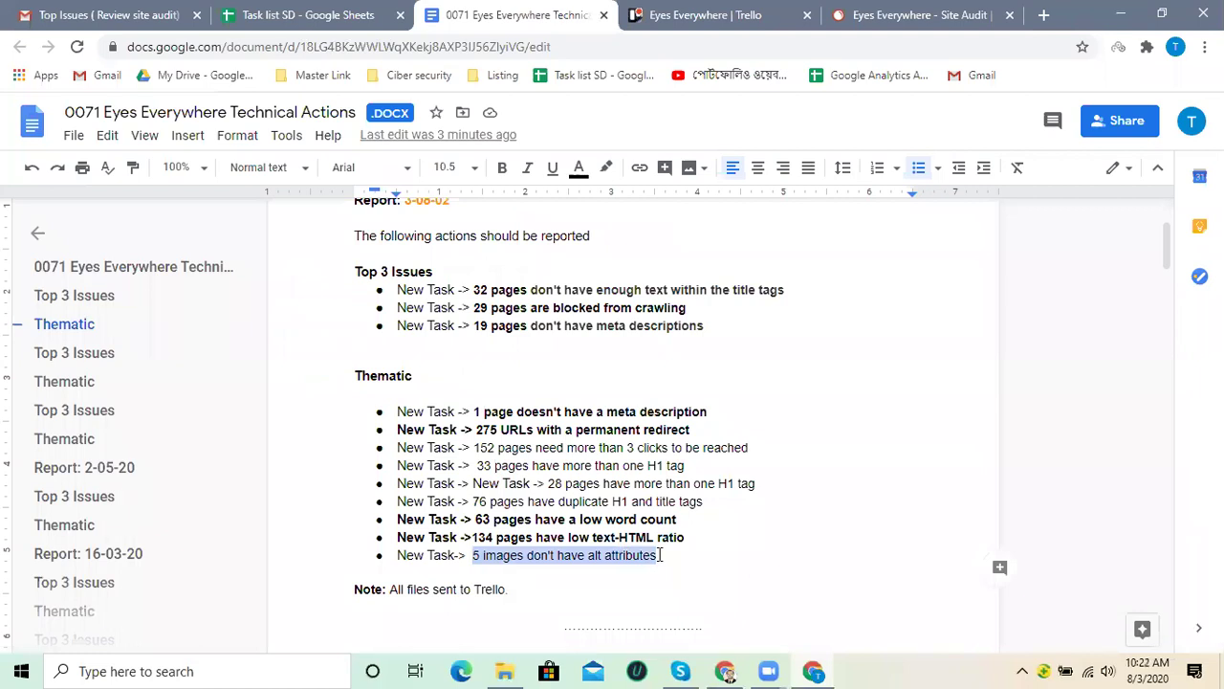
key("ctrl+b")
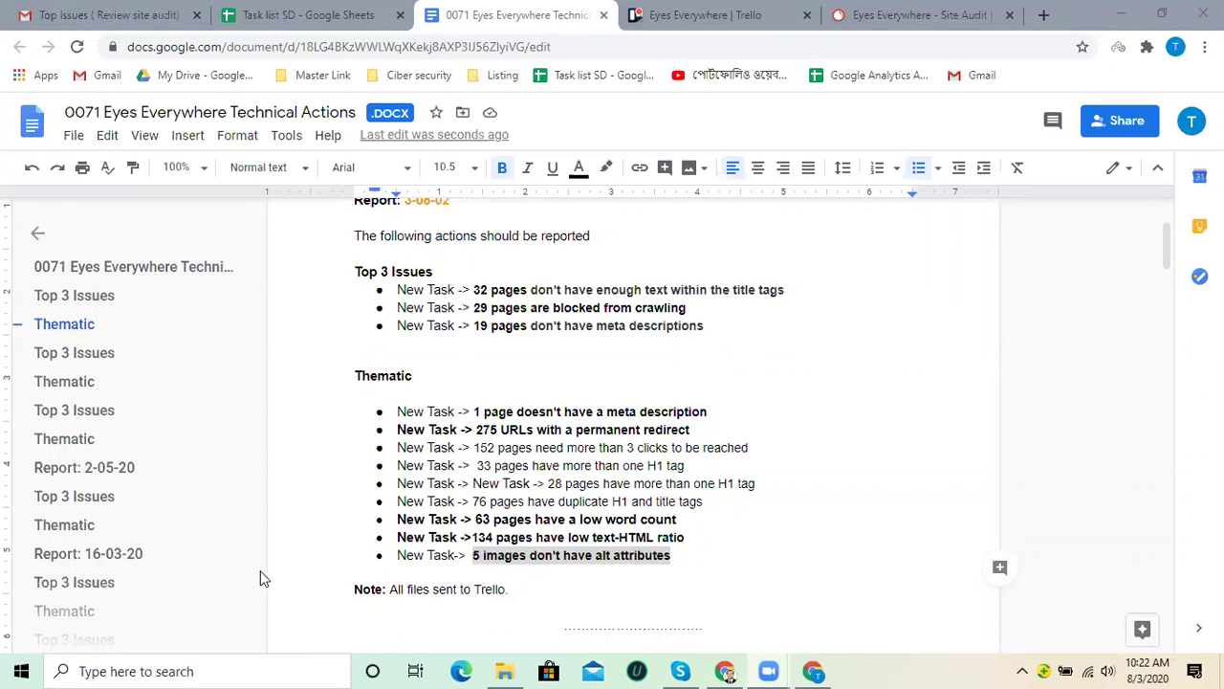
left_click(669, 555)
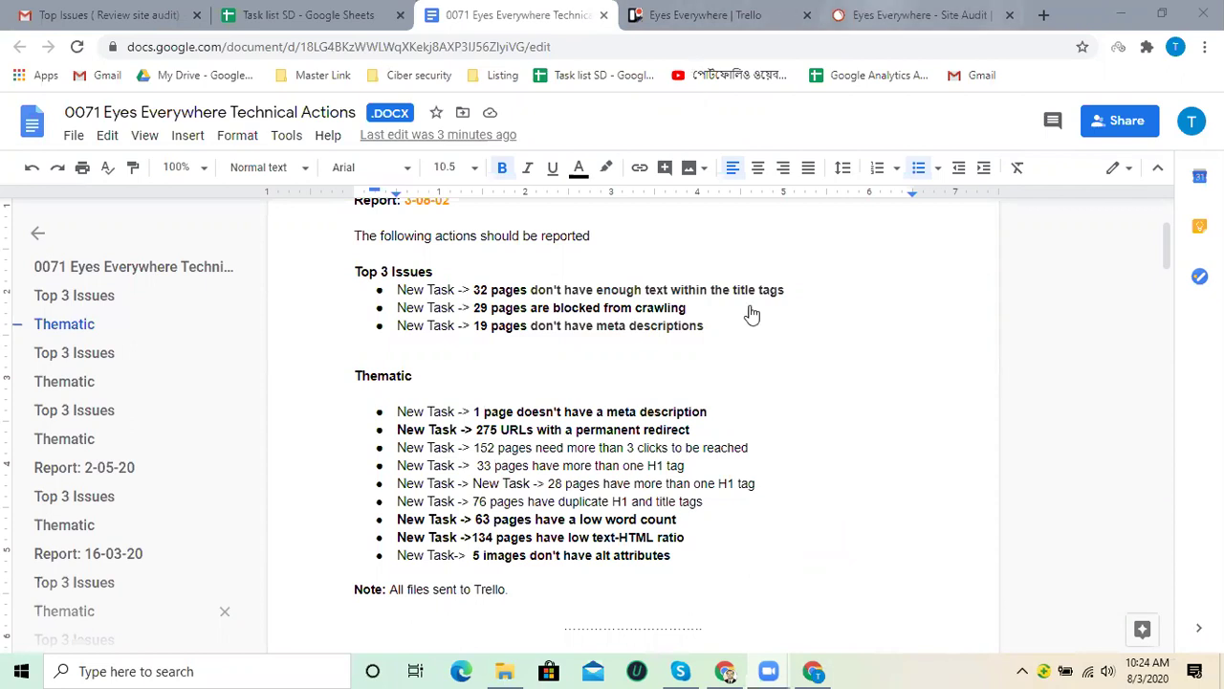
Switch to the other Chrome window with WhatsApp and the tracking sheet, and close its Zoom meeting information page.
left_click(811, 671)
left_click(809, 671)
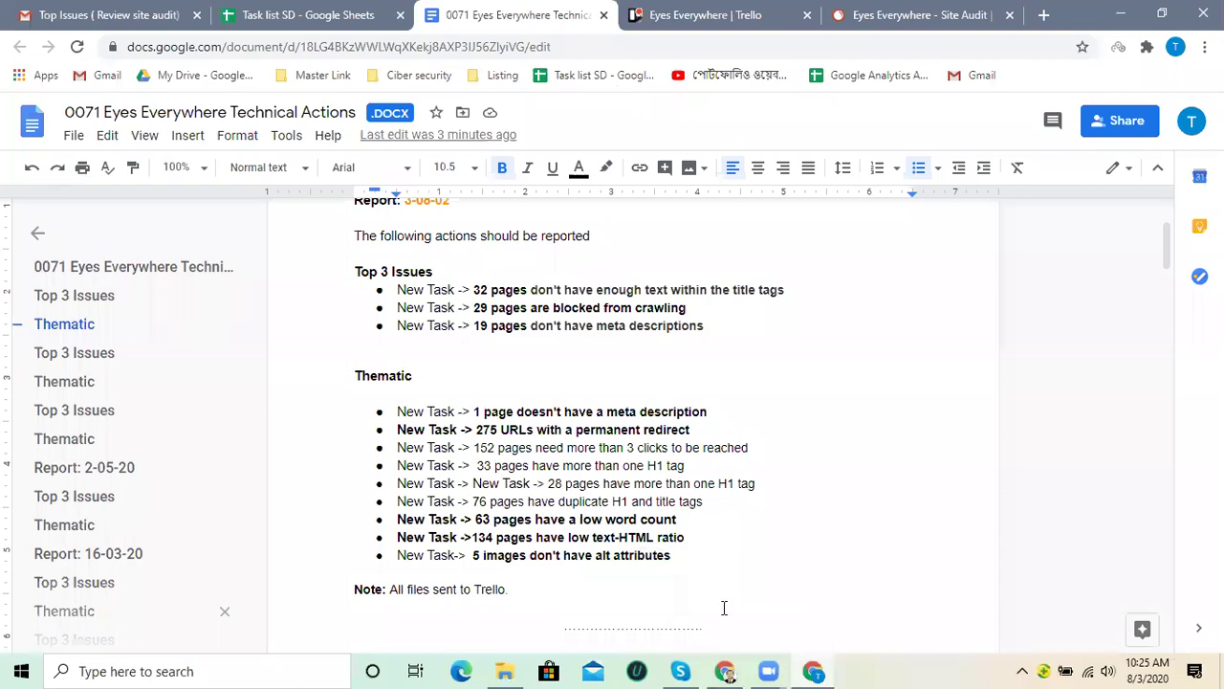
left_click(724, 671)
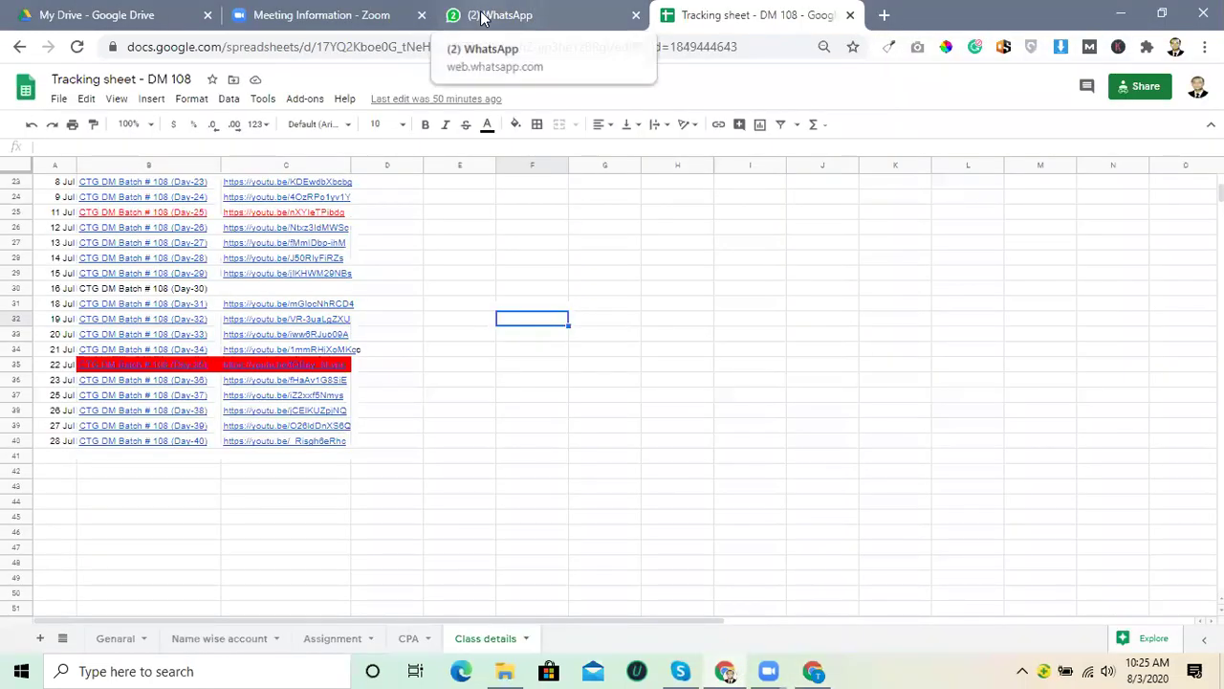
left_click(484, 15)
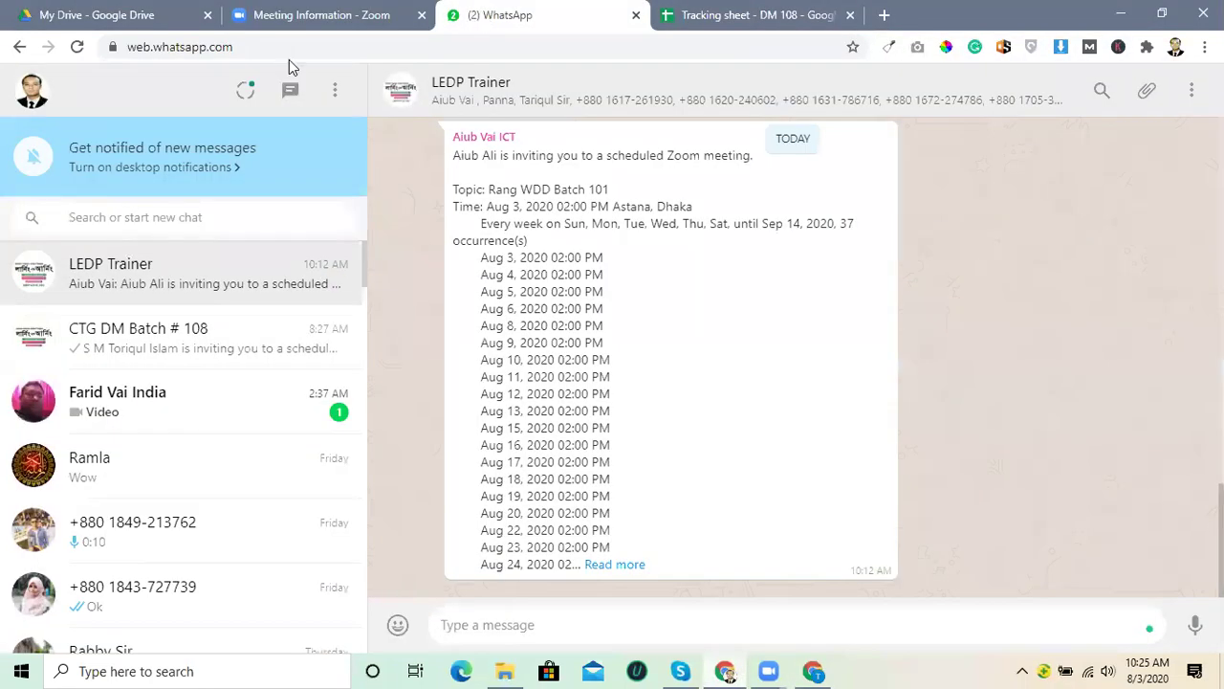
left_click(280, 12)
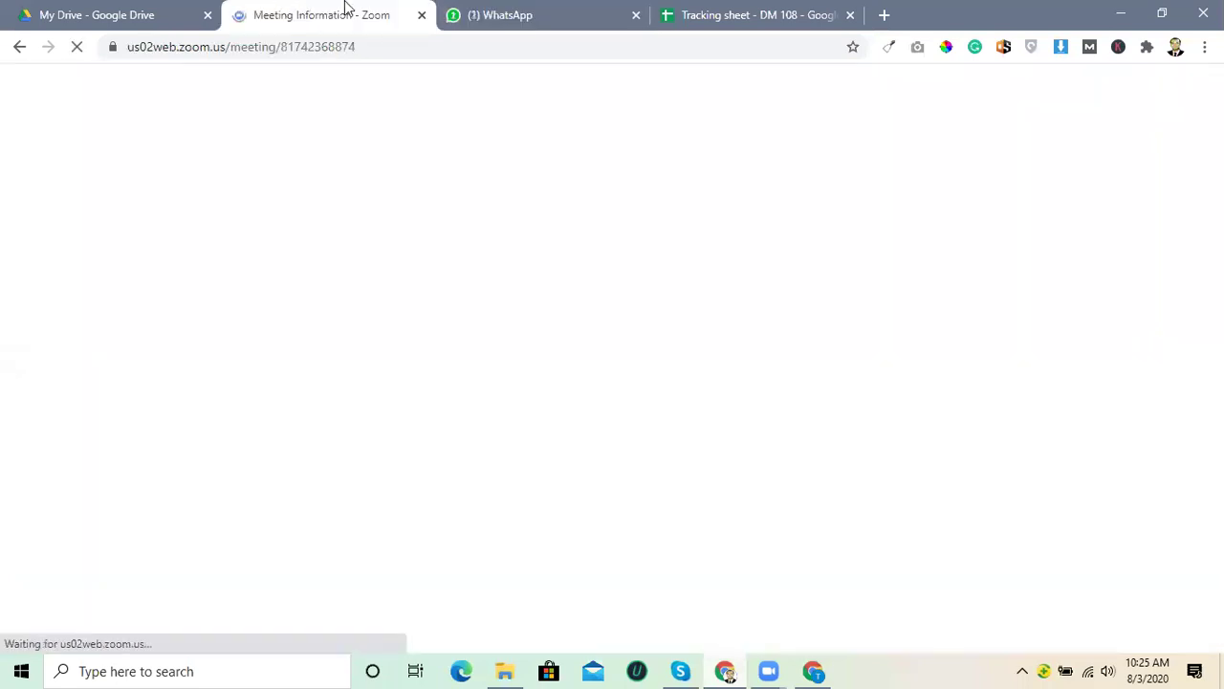
left_click(421, 17)
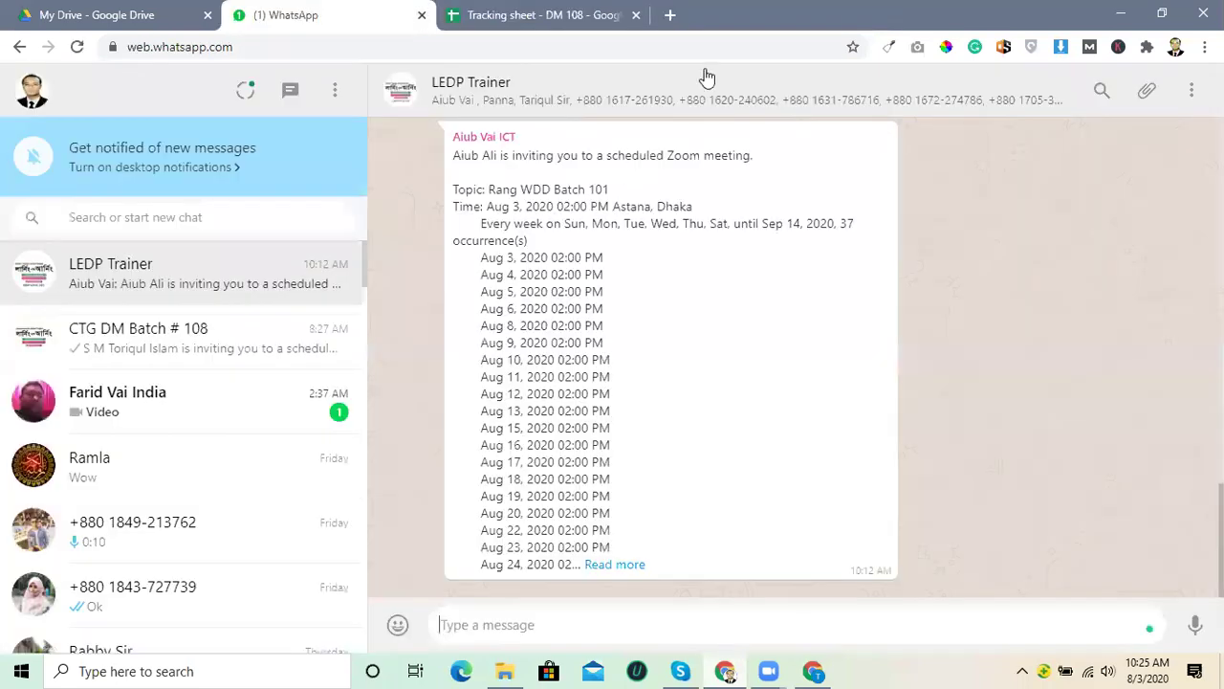
left_click(669, 14)
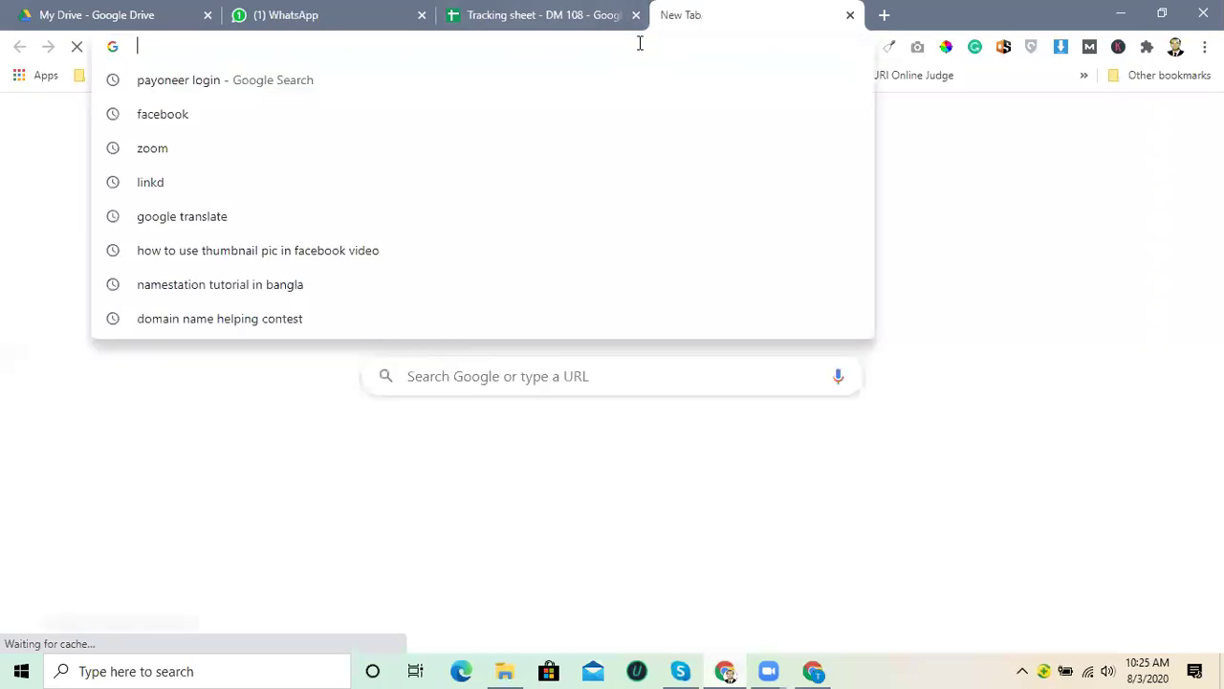
type("f")
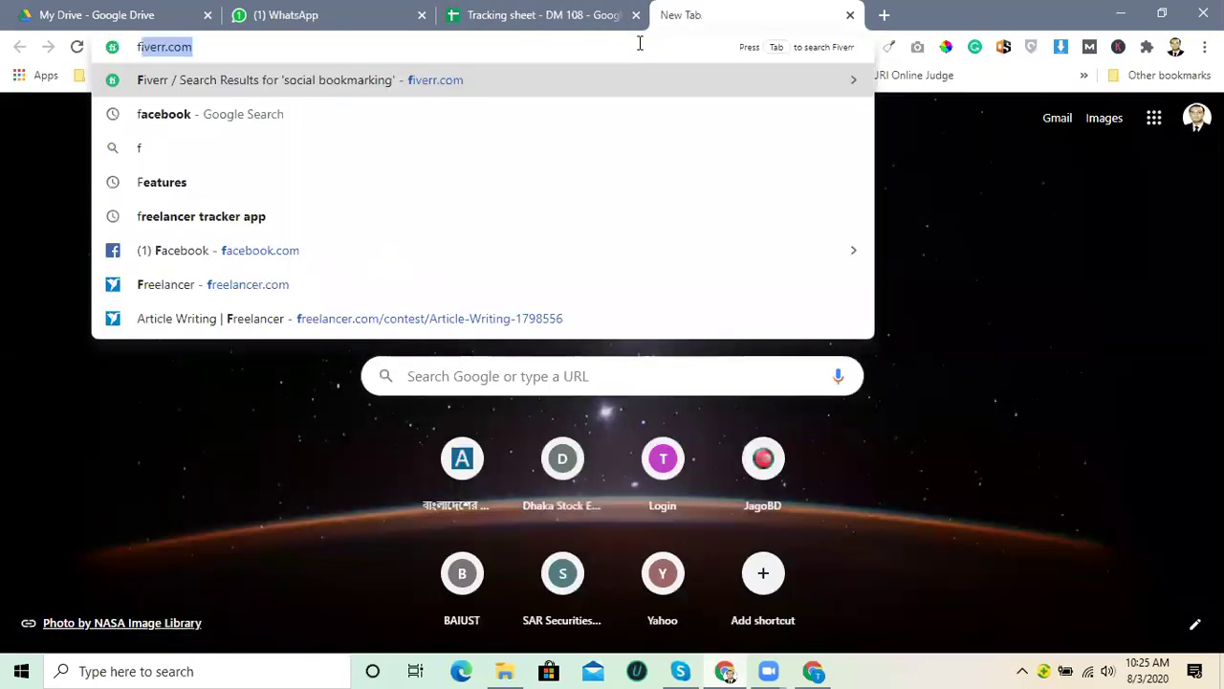
key("Escape")
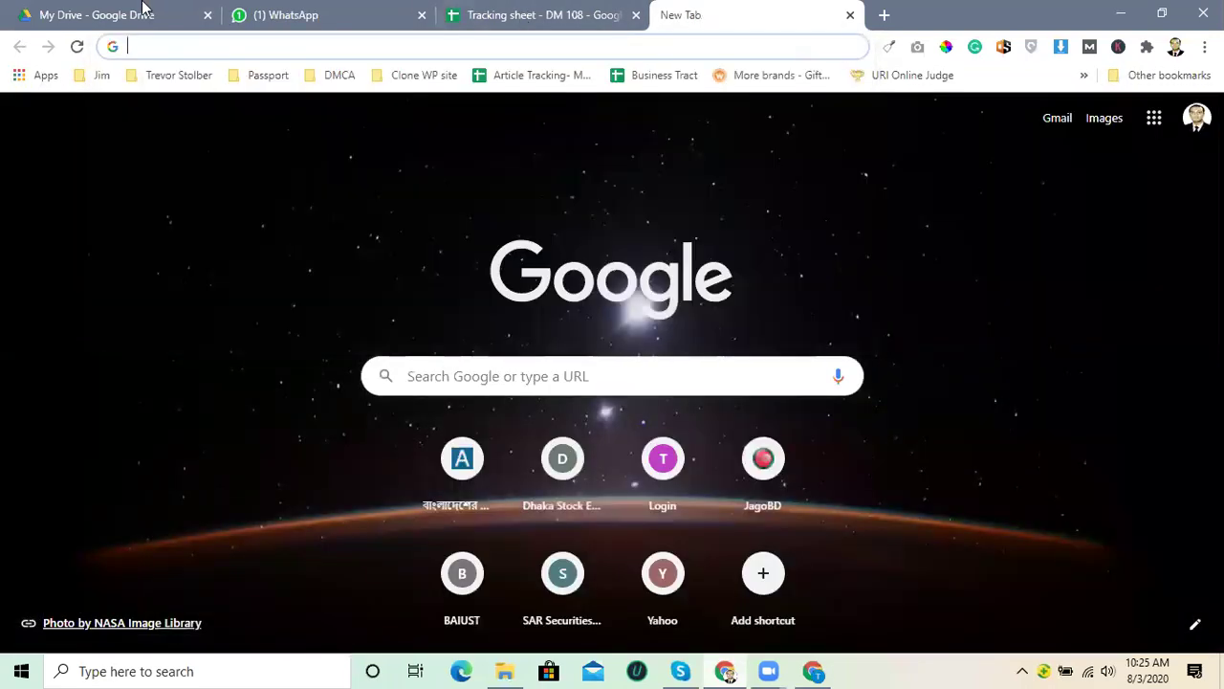
Copy the Zoom join link, meeting ID and password from Thursday's message in the CTG DM Batch # 108 WhatsApp chat.
left_click(277, 16)
scroll(582, 375, "up", 3)
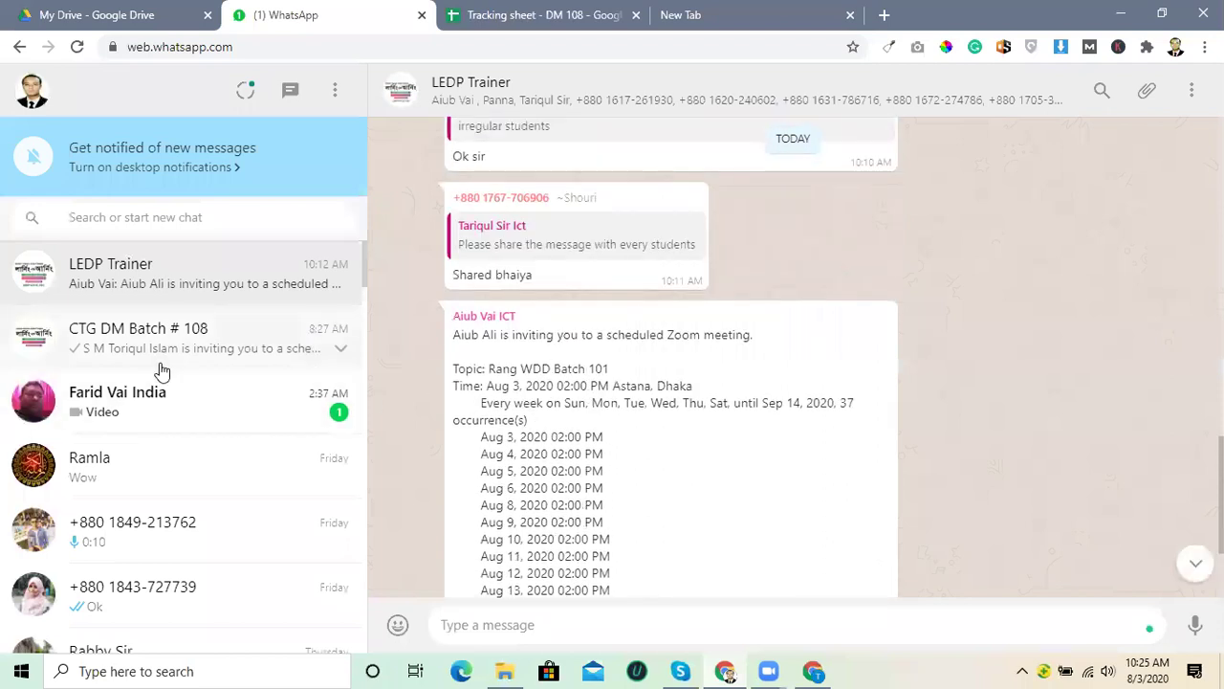
left_click(157, 352)
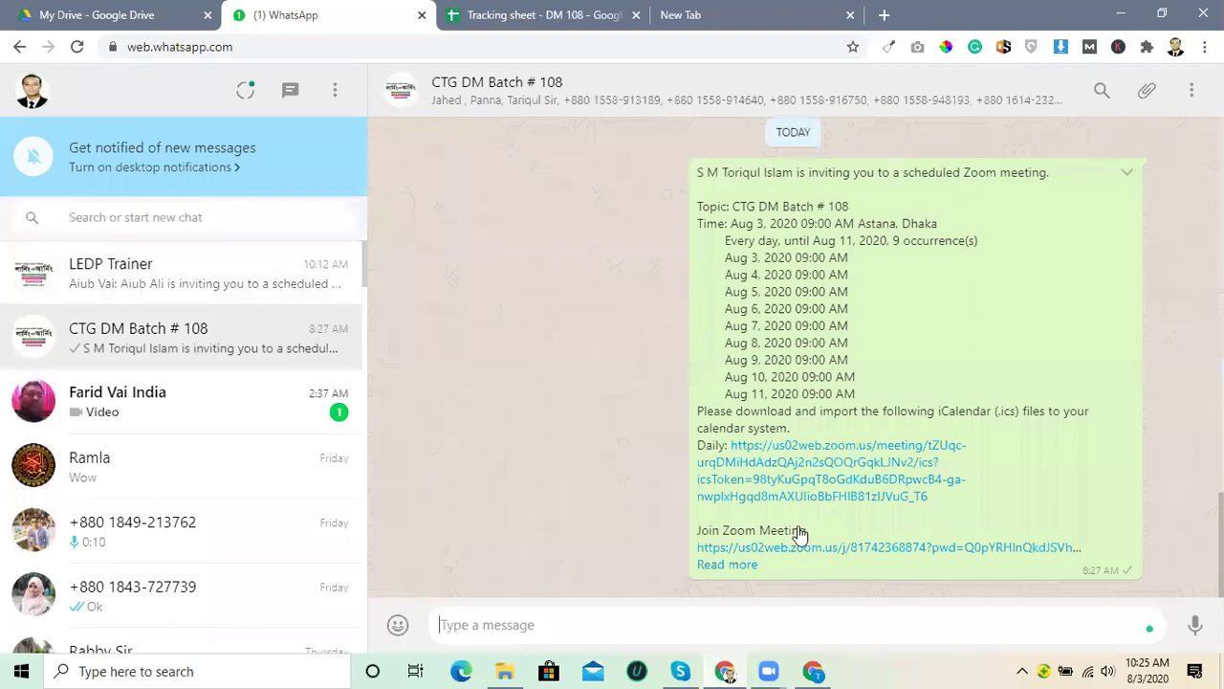
scroll(803, 535, "up", 3)
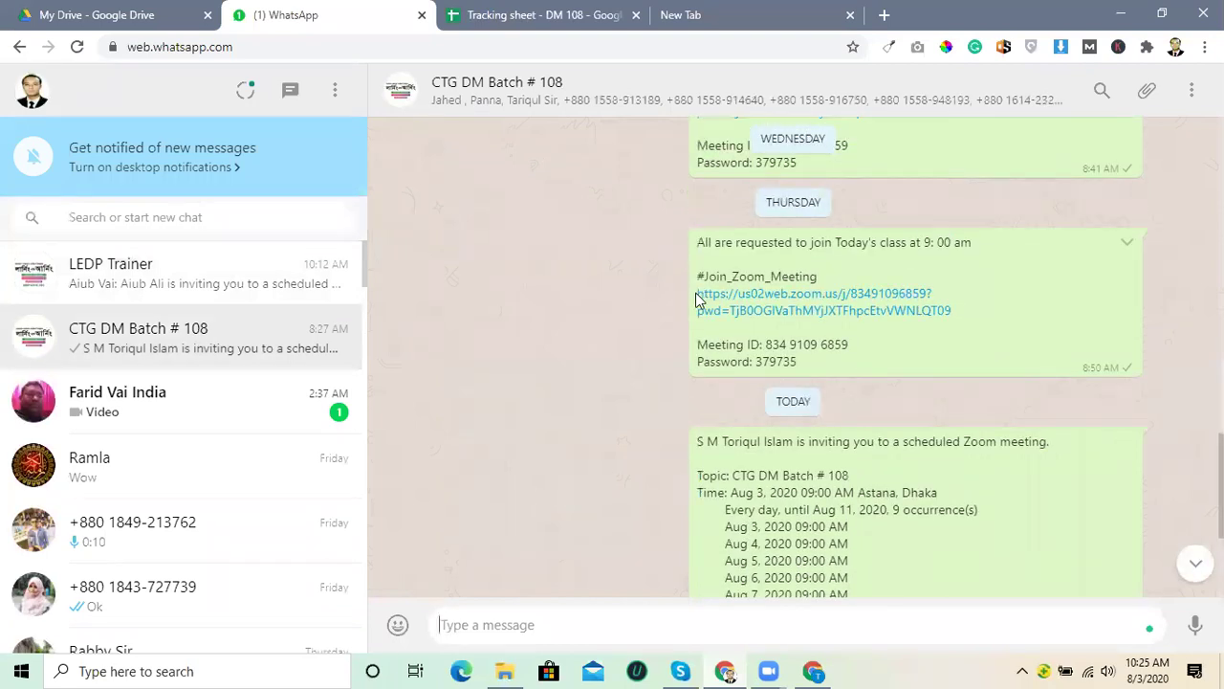
left_click_drag(695, 292, 816, 364)
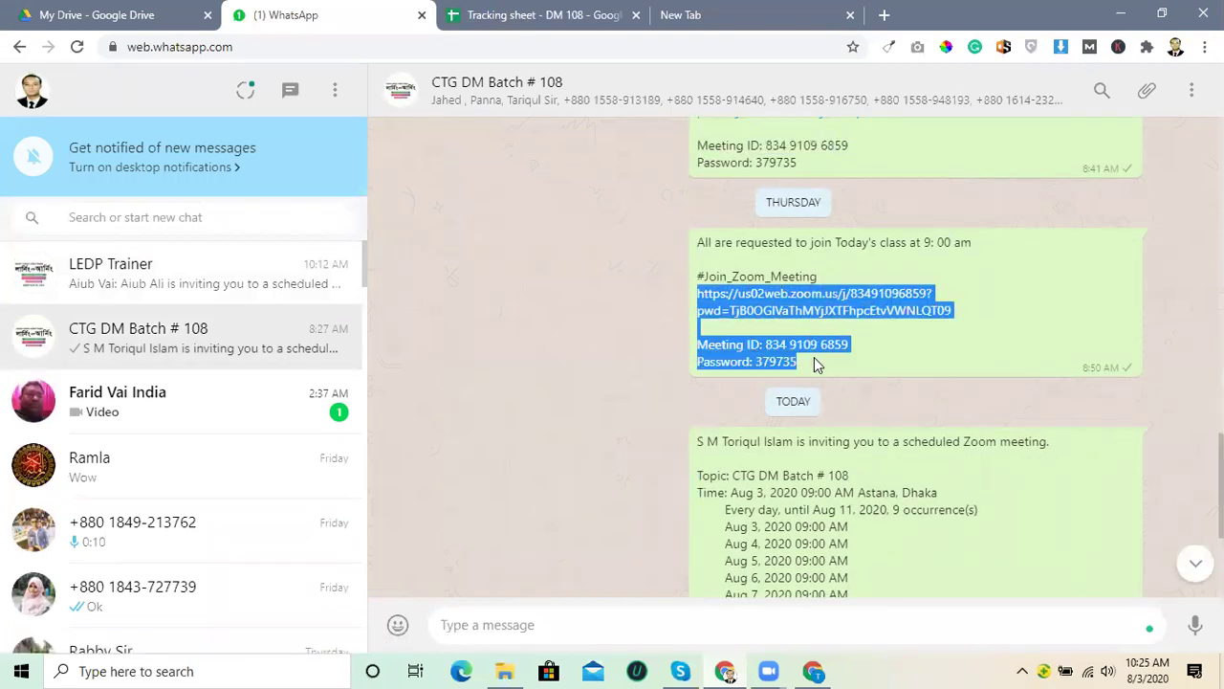
right_click(783, 312)
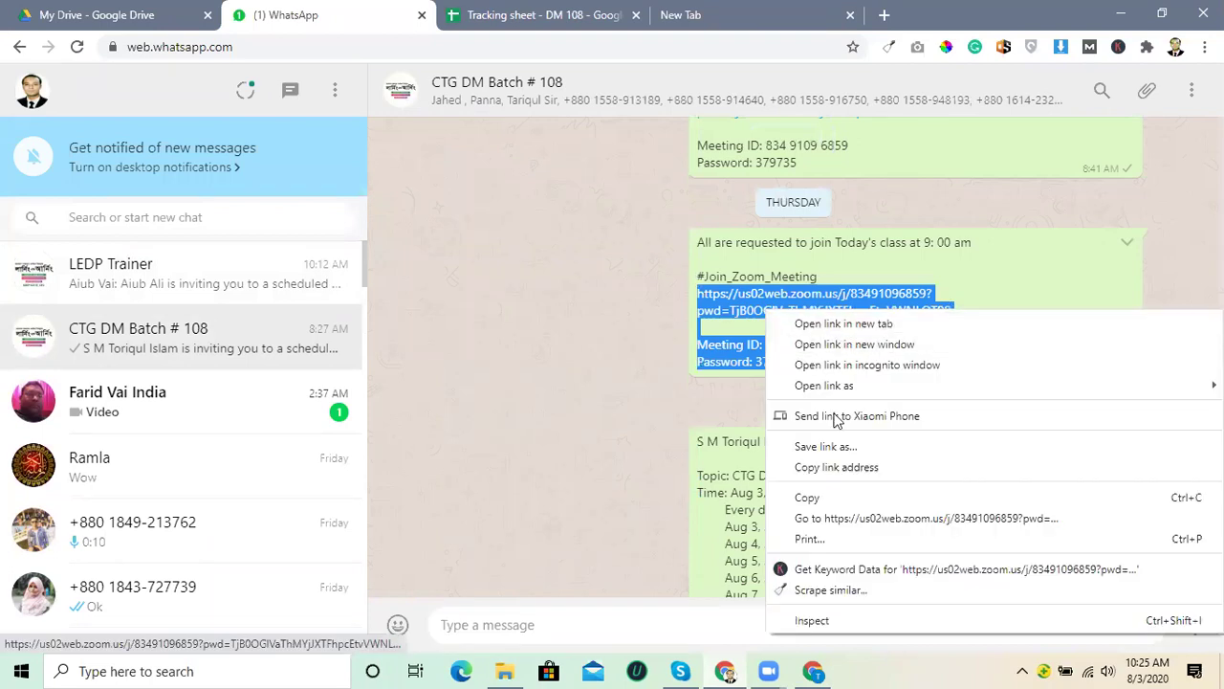
left_click(842, 496)
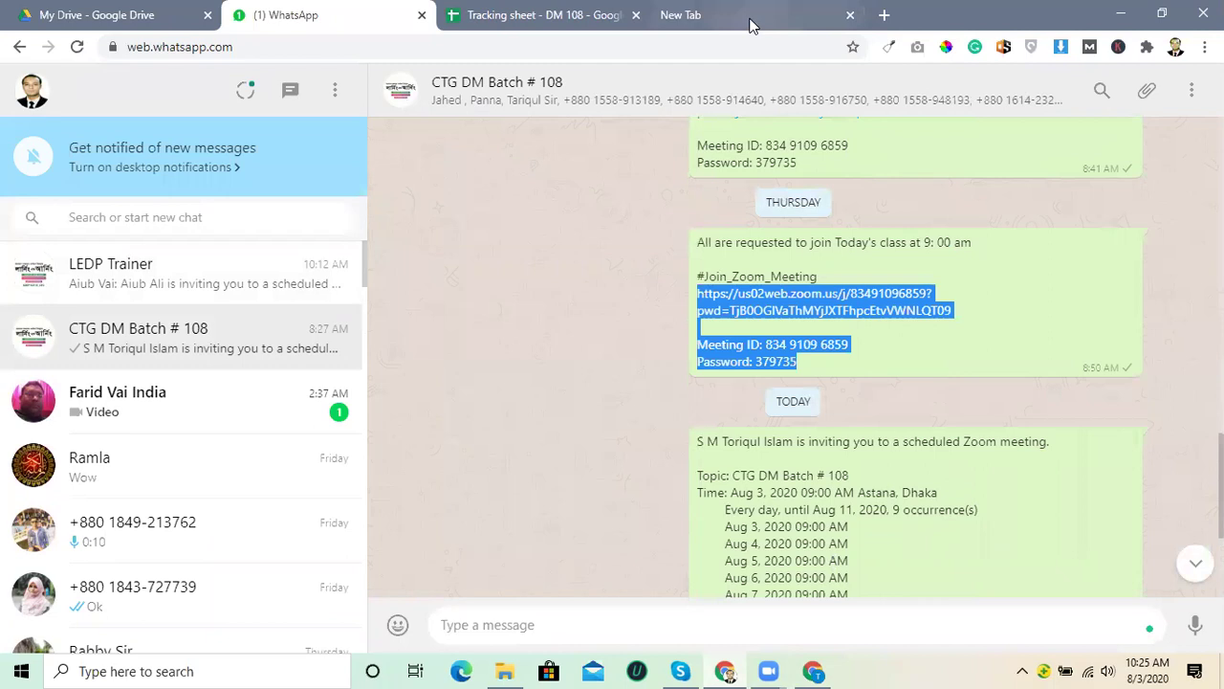
Open facebook.com in the empty browser tab.
left_click(713, 16)
left_click(711, 43)
type("face")
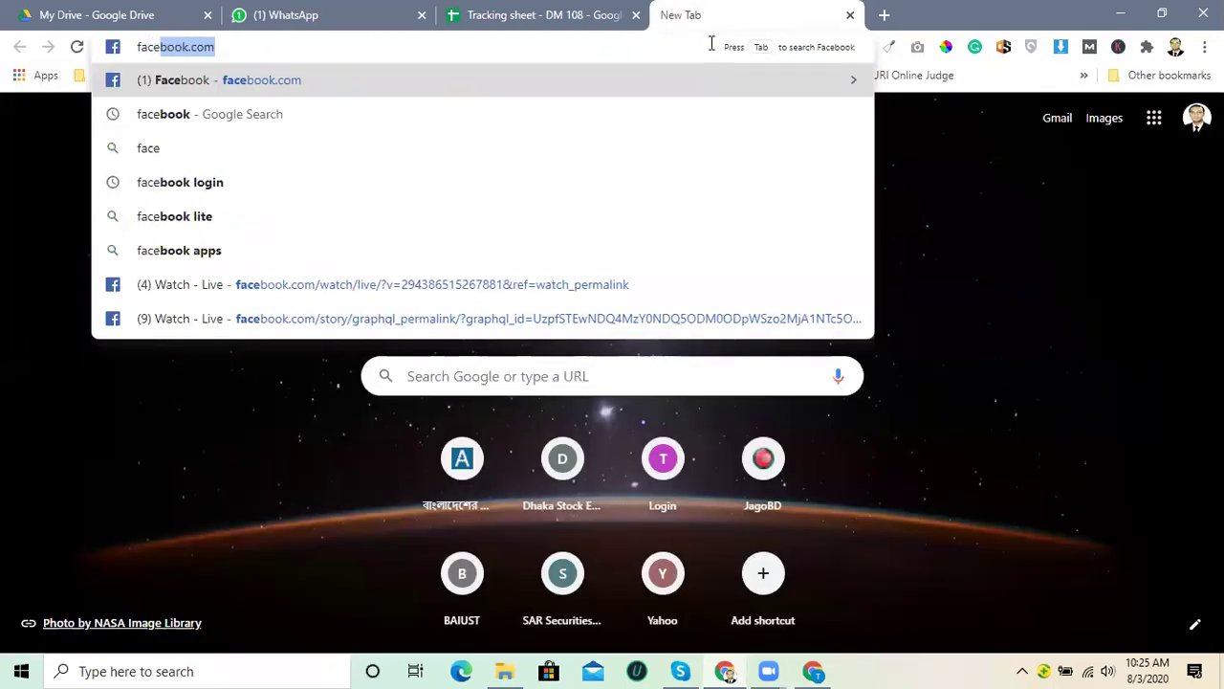
key("Return")
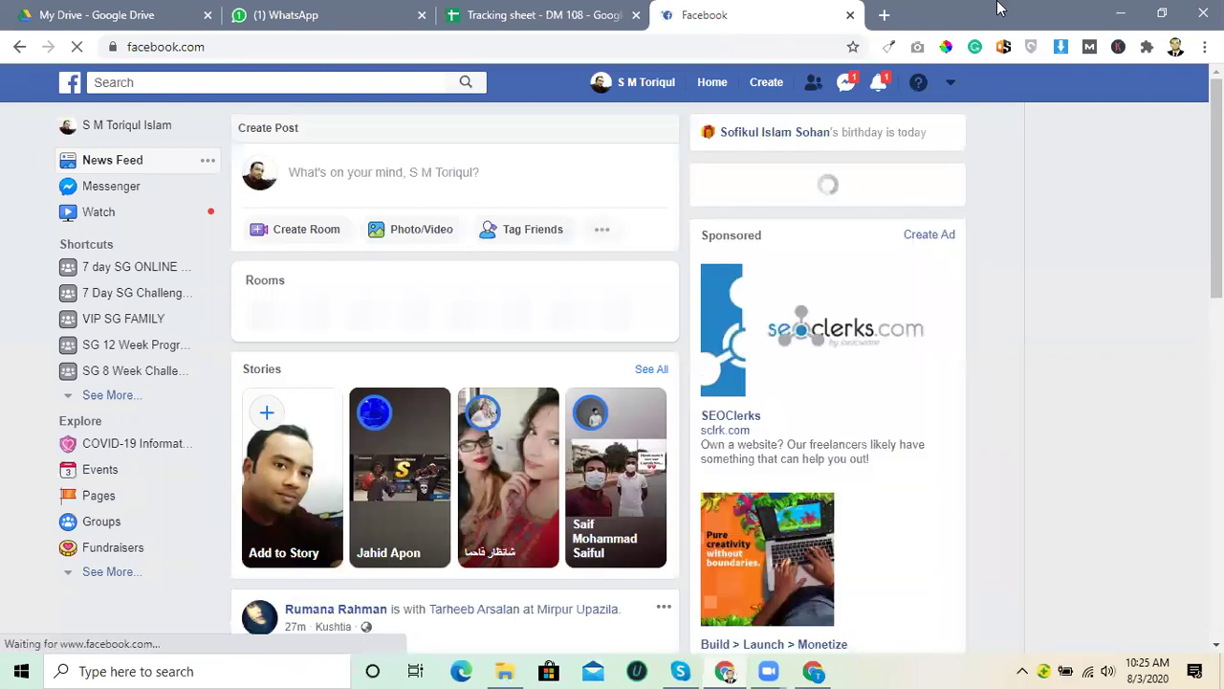
Send the copied Zoom link, meeting ID and meeting password to the most recent Messenger contact, and close the chat.
left_click(844, 86)
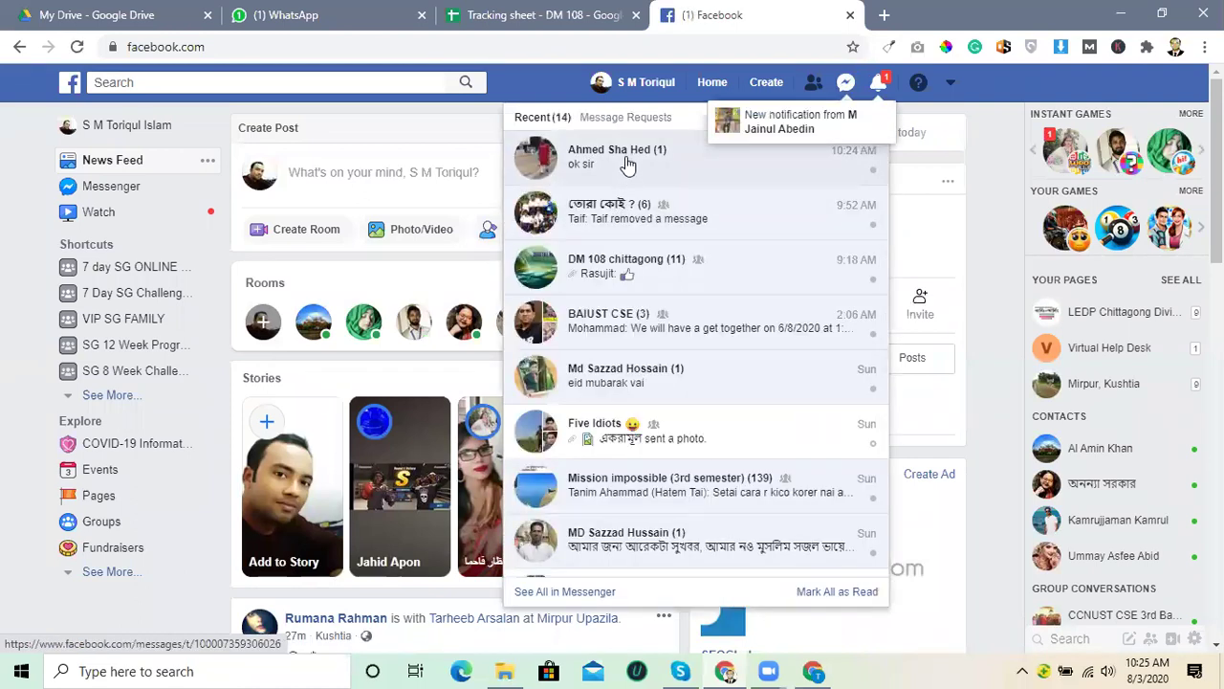
left_click(626, 163)
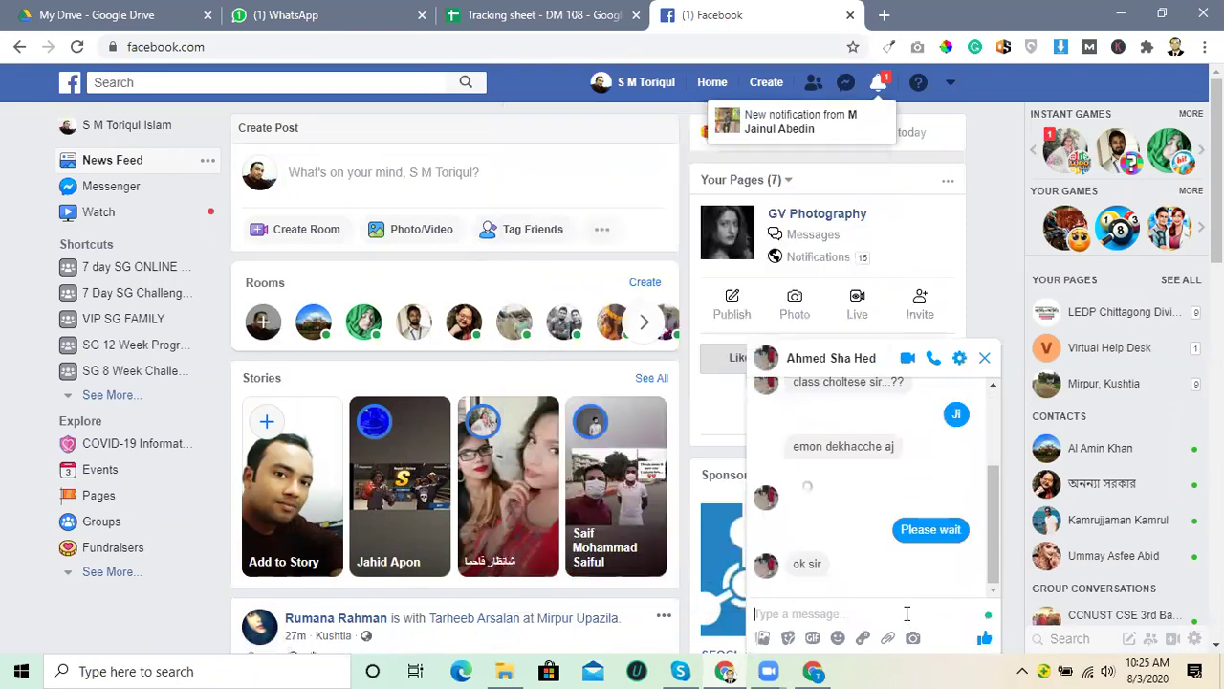
key("ctrl+v")
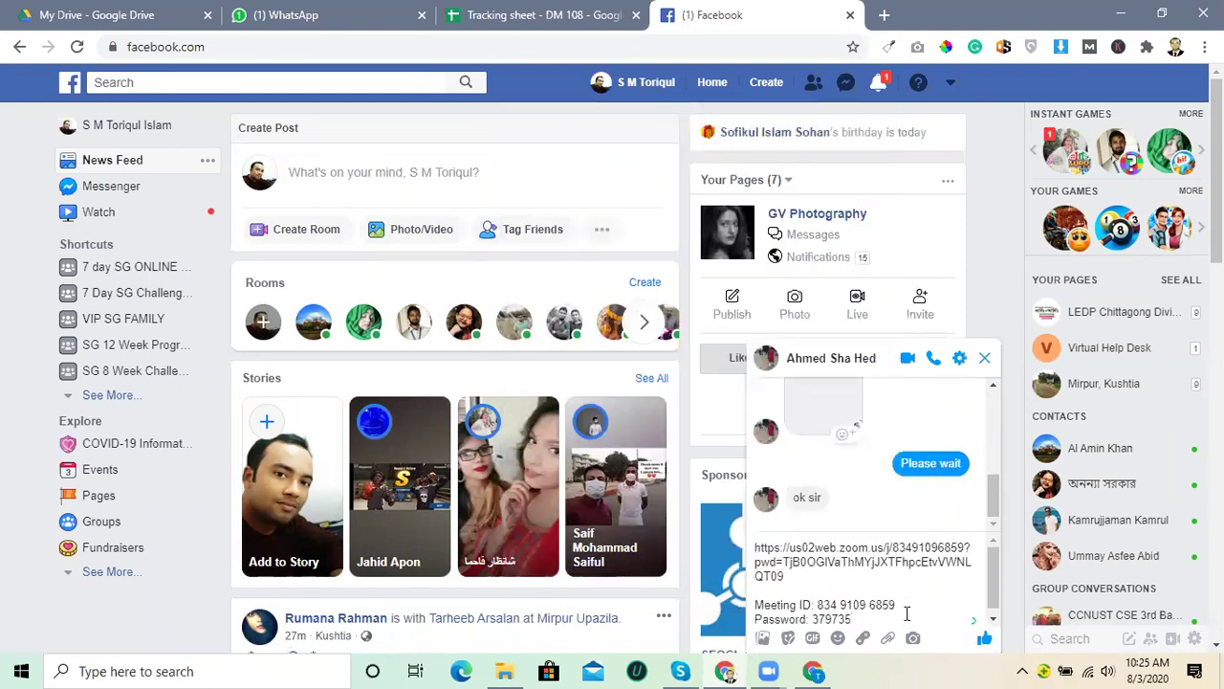
key("Return")
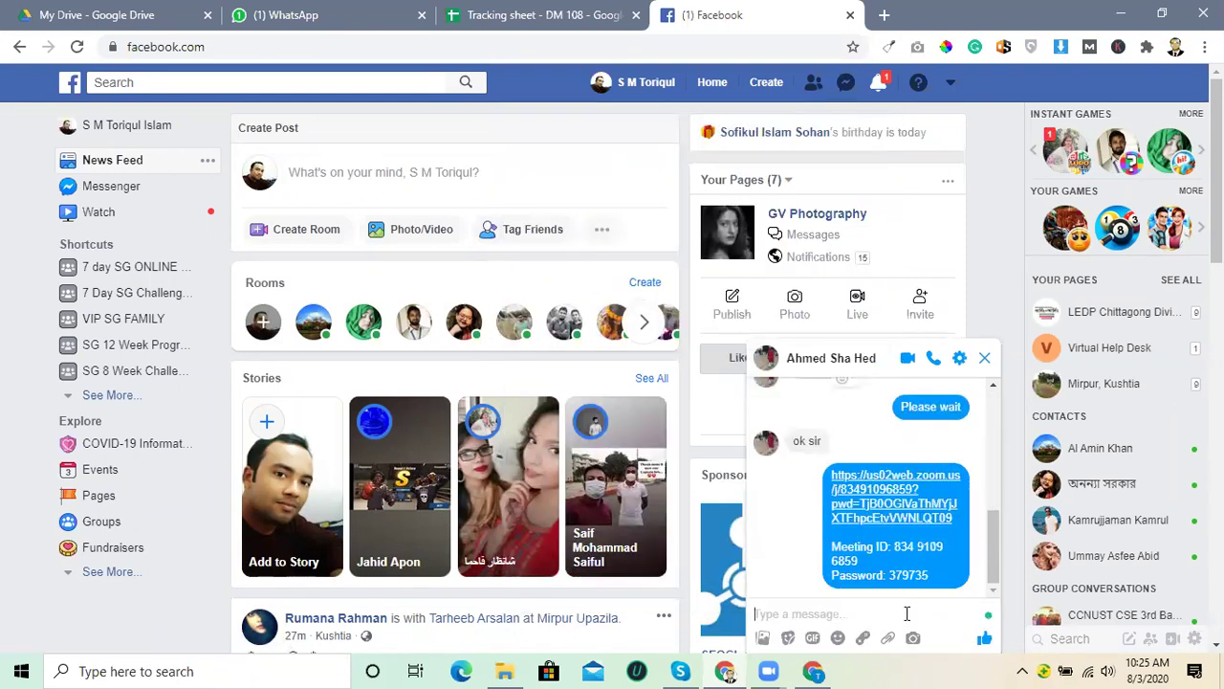
left_click(985, 358)
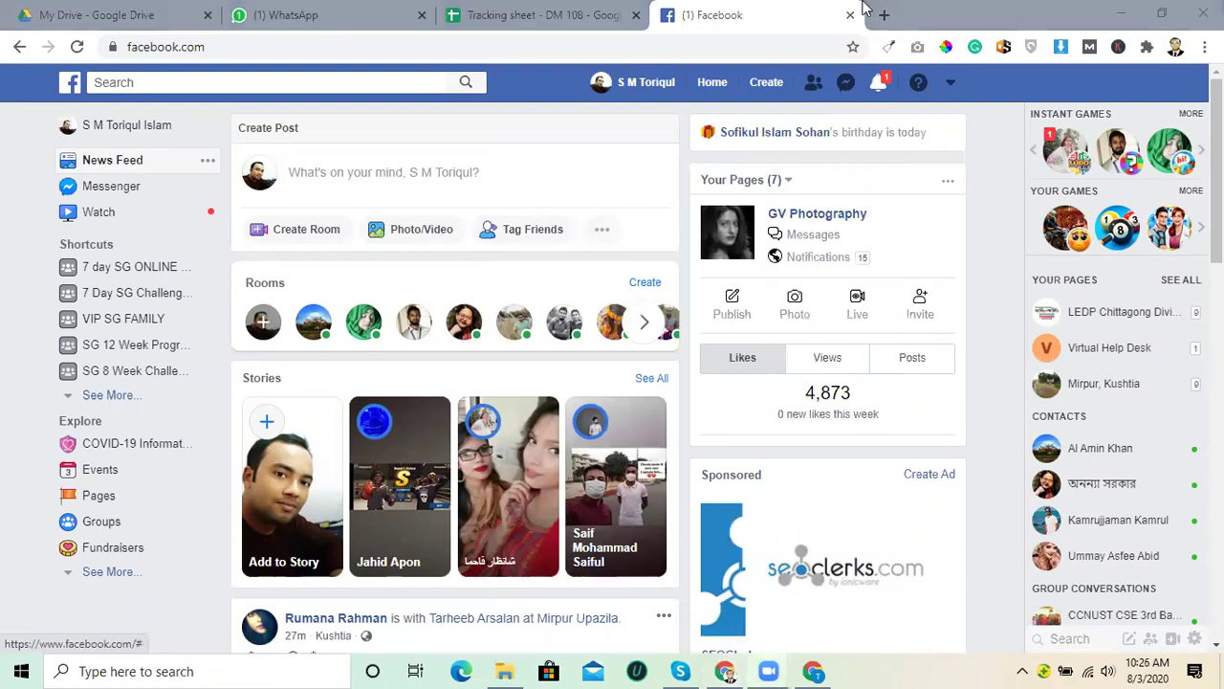
left_click(878, 84)
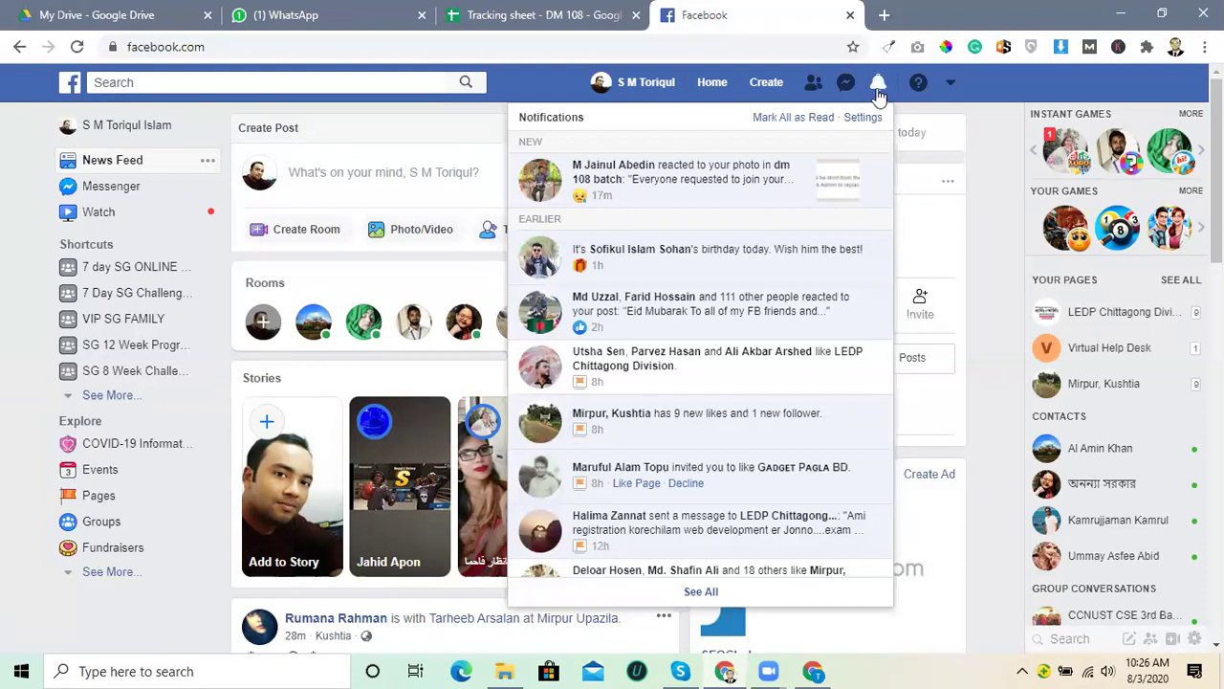
left_click(878, 90)
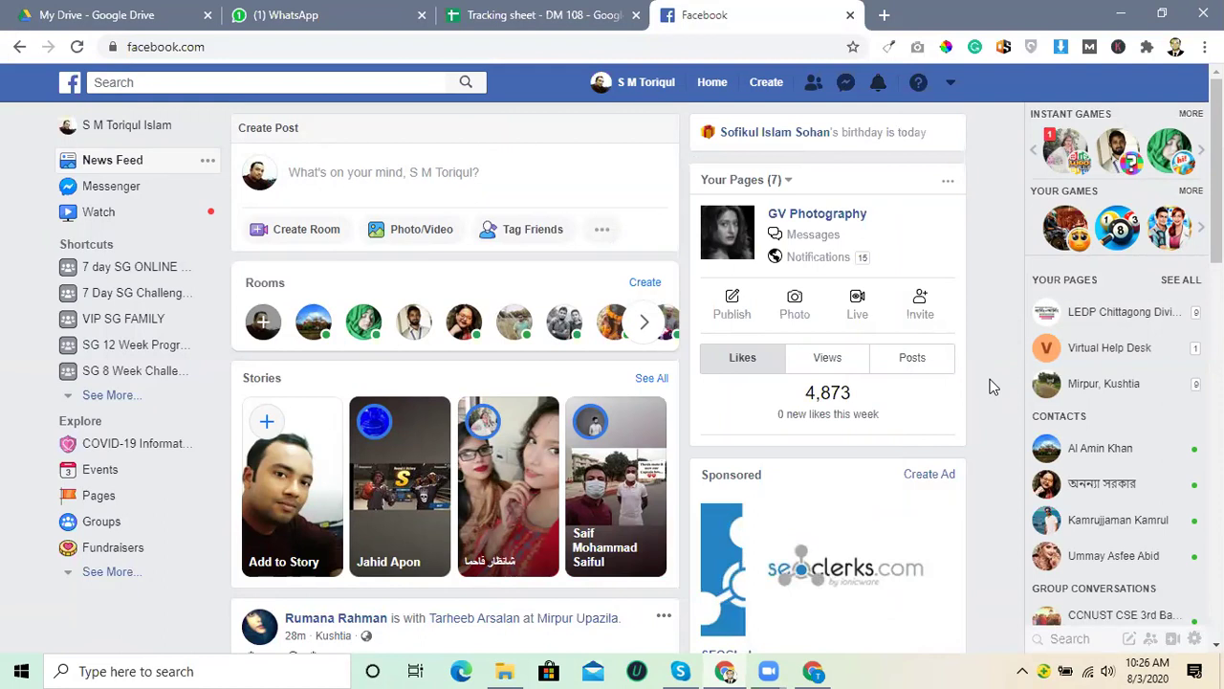
left_click(1022, 671)
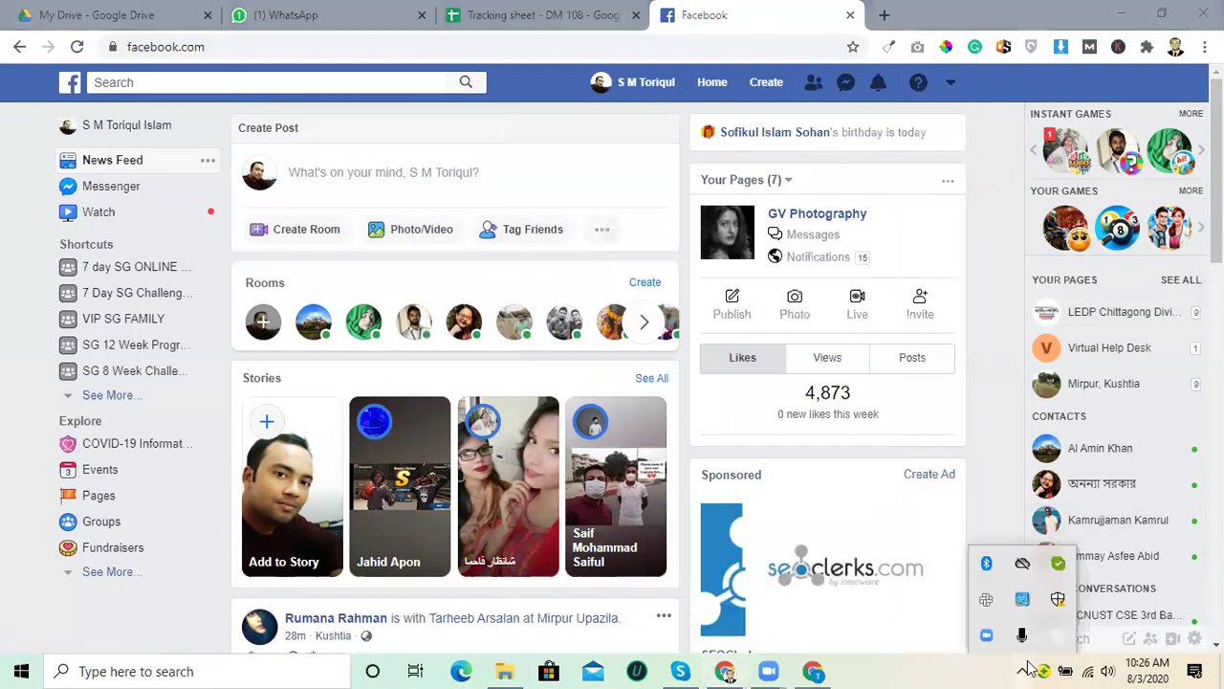
left_click(1029, 667)
left_click(1029, 667)
left_click(1029, 666)
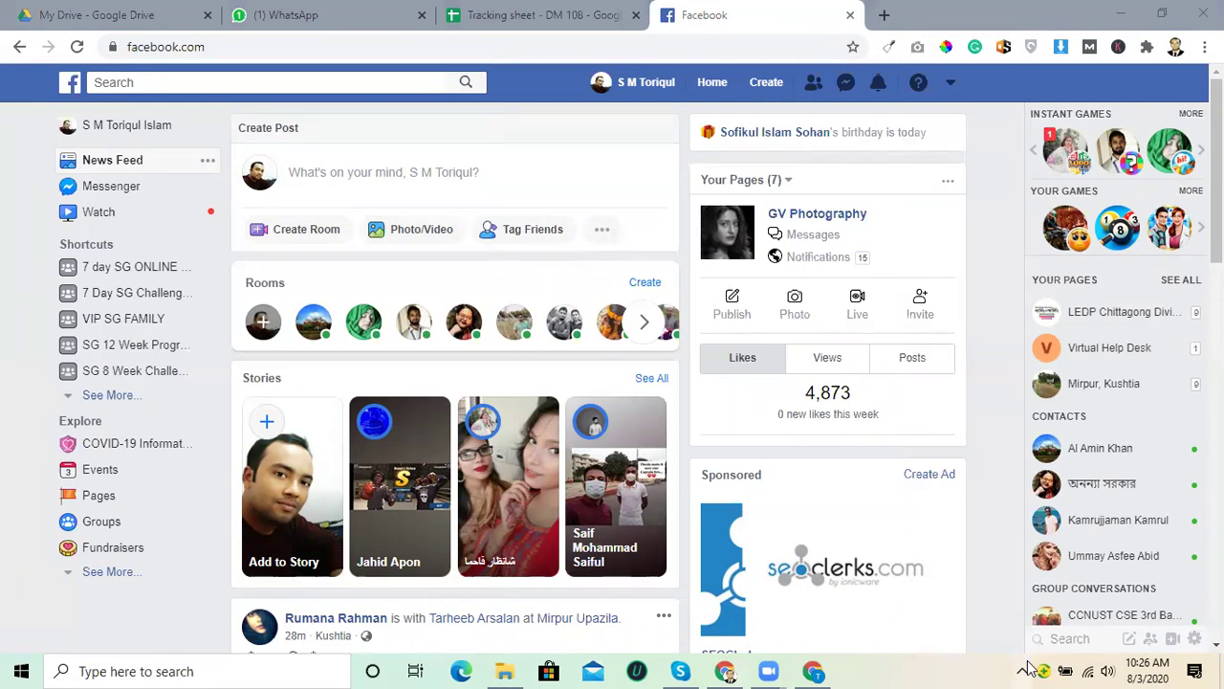
Adjust the computer's speaker volume, trying levels up to 66 and settling at about 56.
left_click(1107, 668)
scroll(1107, 667, "up", 5)
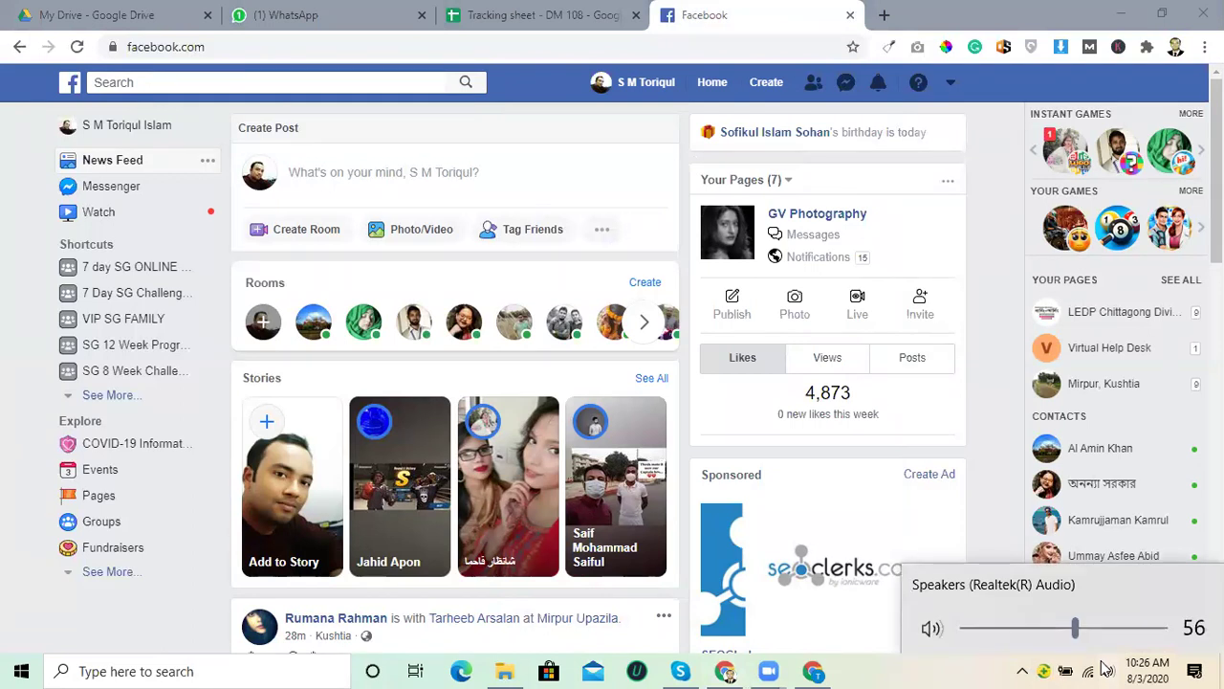
scroll(1107, 667, "up", 2)
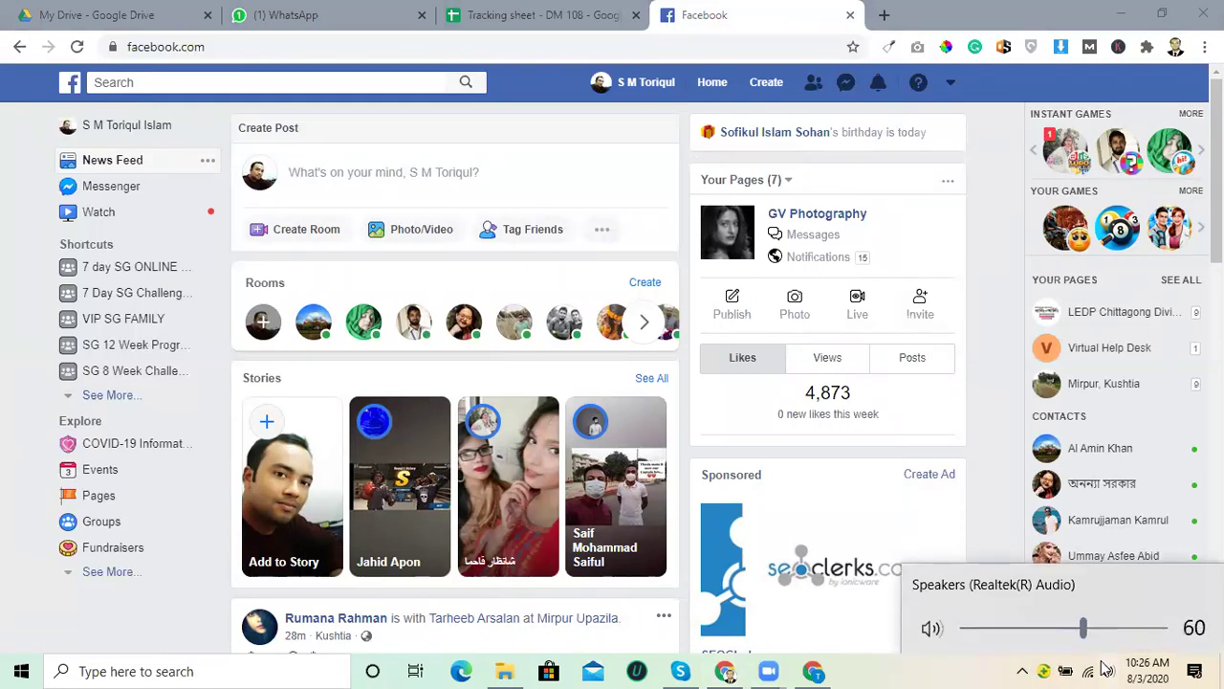
scroll(1107, 667, "down", 1)
scroll(1106, 668, "up", 2)
scroll(1107, 668, "up", 2)
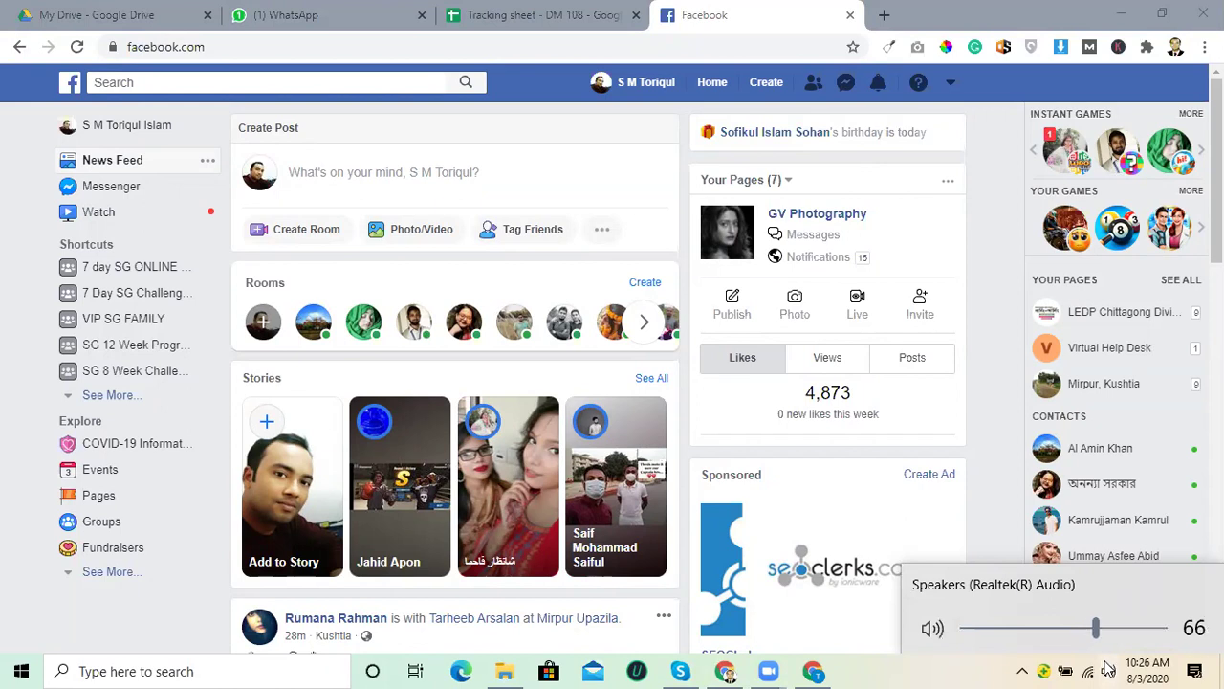
scroll(1106, 668, "down", 2)
scroll(1107, 668, "down", 3)
scroll(1107, 668, "up", 1)
scroll(1107, 667, "down", 2)
scroll(1106, 668, "up", 1)
scroll(1107, 668, "down", 1)
scroll(1106, 668, "up", 2)
scroll(1107, 667, "down", 2)
scroll(1107, 668, "up", 2)
scroll(1107, 667, "down", 2)
scroll(1107, 668, "up", 3)
scroll(1107, 668, "down", 4)
scroll(1107, 668, "up", 2)
scroll(1106, 668, "up", 2)
scroll(1107, 667, "down", 4)
scroll(1107, 667, "up", 2)
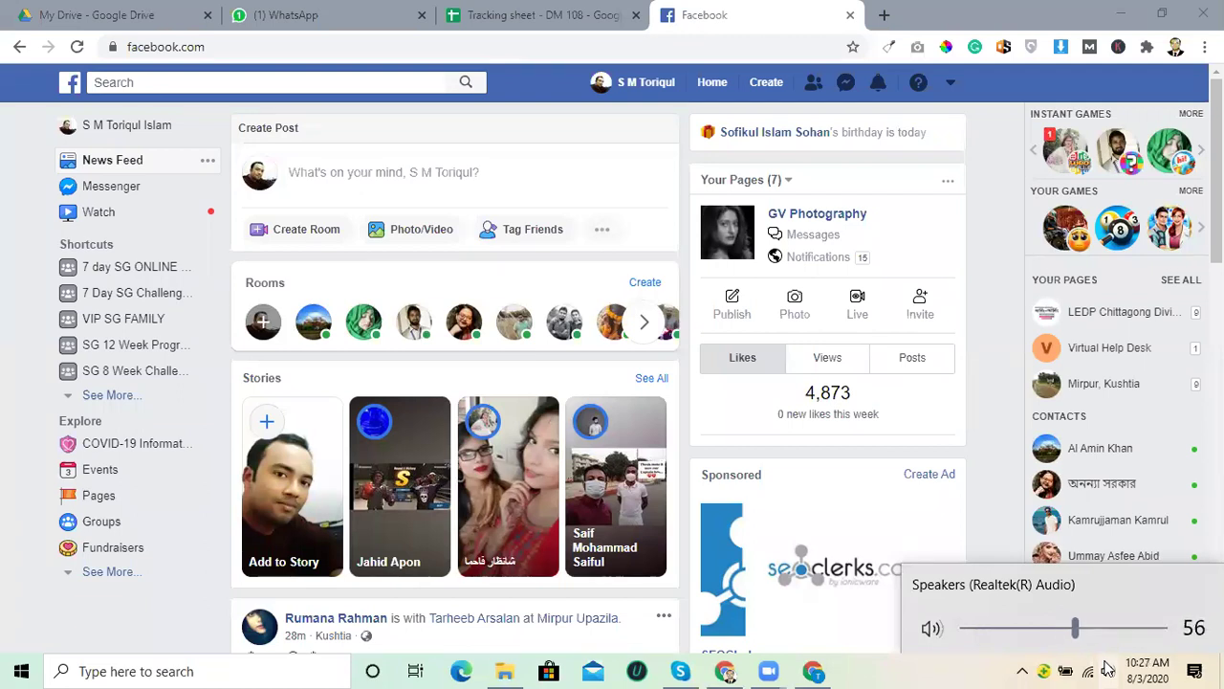
scroll(1106, 667, "down", 1)
left_click(1000, 450)
Give a Love reaction to the news feed photo of the man holding a small child.
scroll(1001, 450, "down", 4)
scroll(1001, 451, "down", 5)
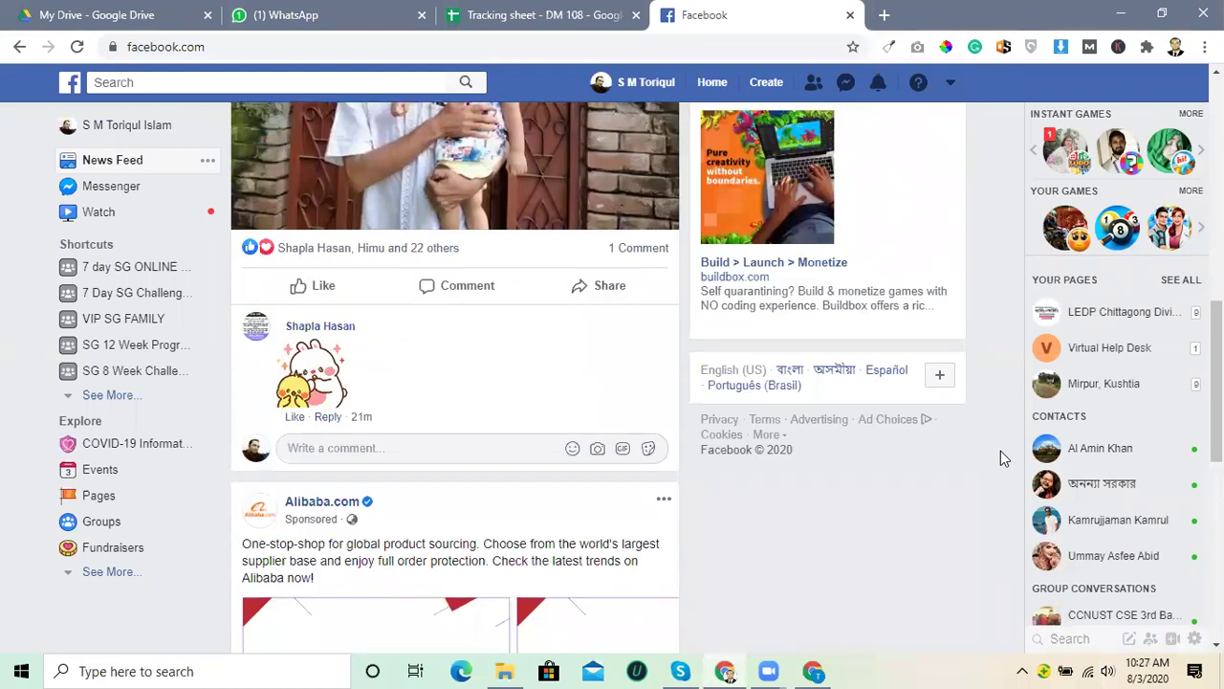
scroll(1000, 451, "up", 3)
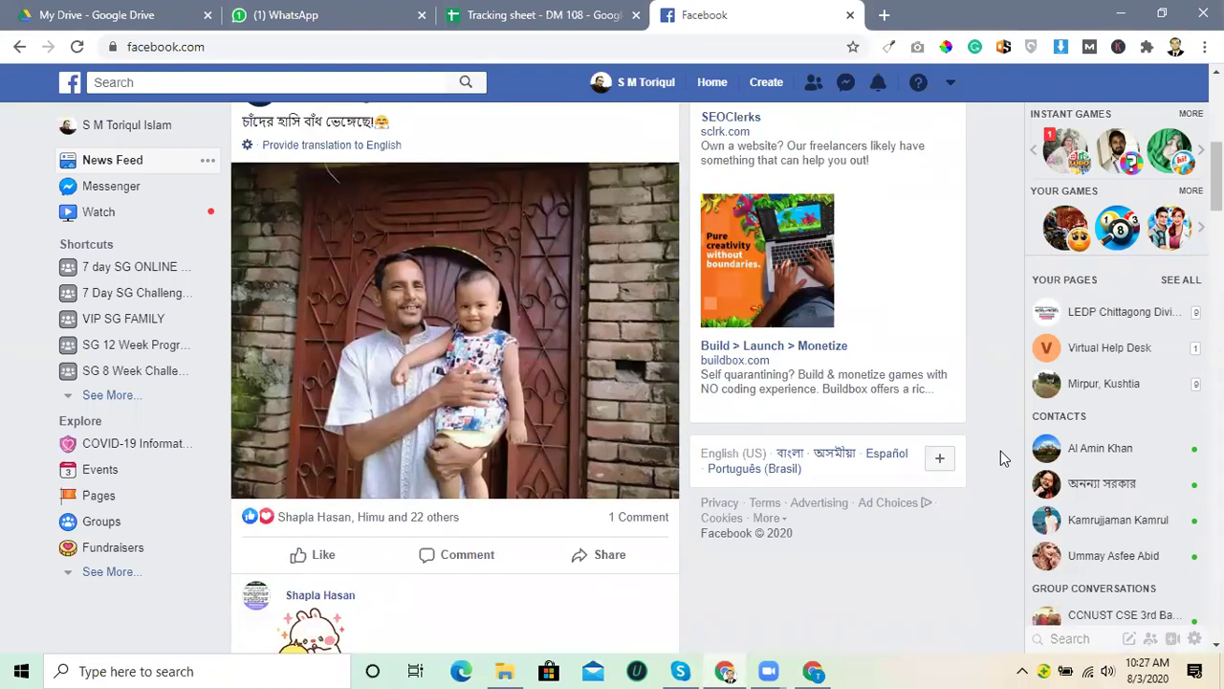
scroll(1000, 450, "up", 3)
scroll(1000, 450, "down", 2)
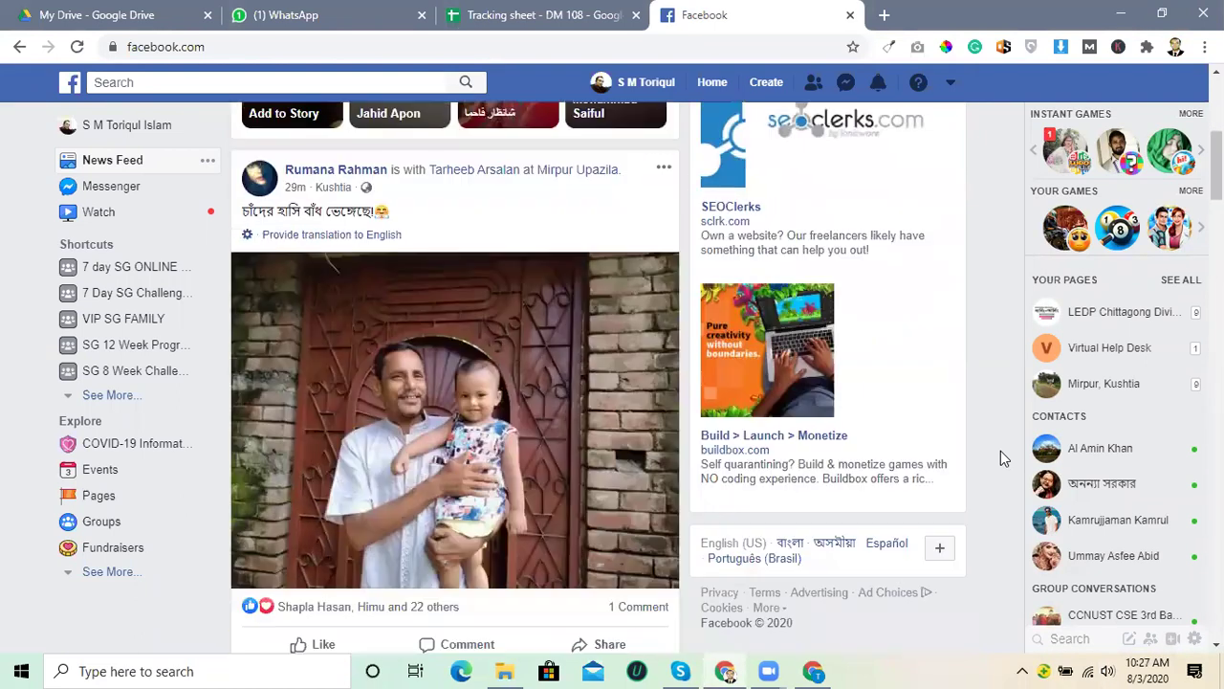
scroll(1000, 451, "down", 3)
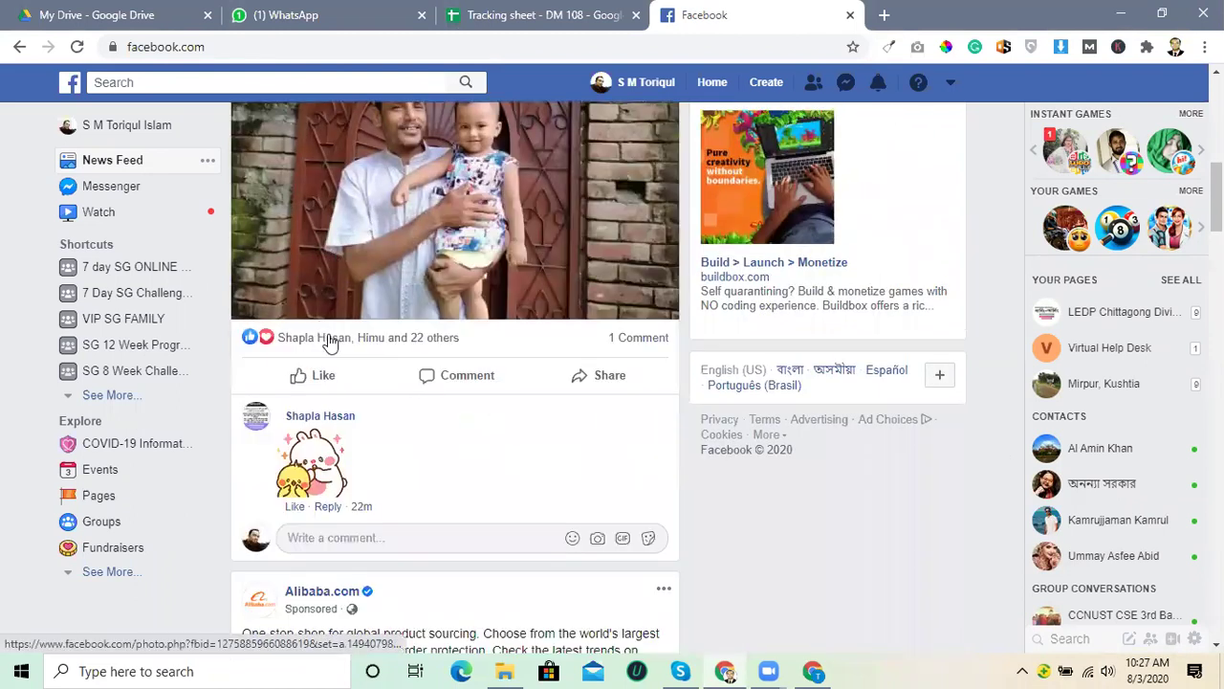
mouse_move(336, 379)
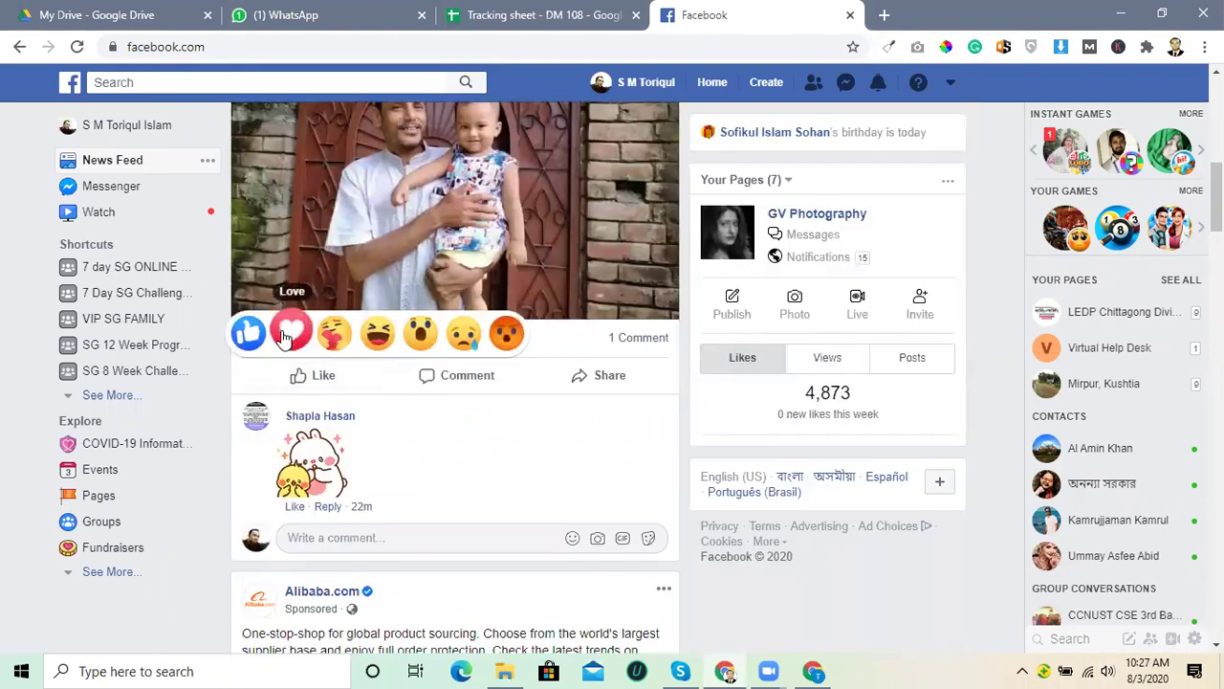
left_click(290, 328)
Browse the laptops in the sponsored Alibaba.com carousel and the posts further down the news feed.
scroll(643, 415, "down", 4)
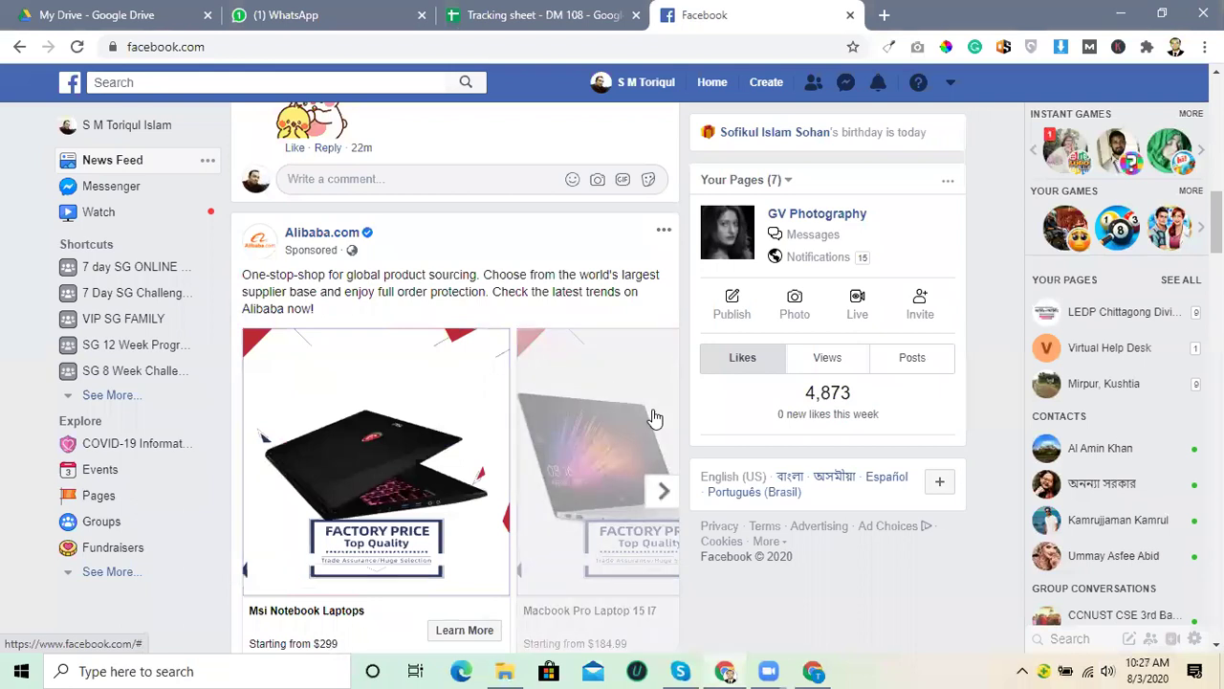
scroll(657, 415, "down", 1)
left_click(664, 401)
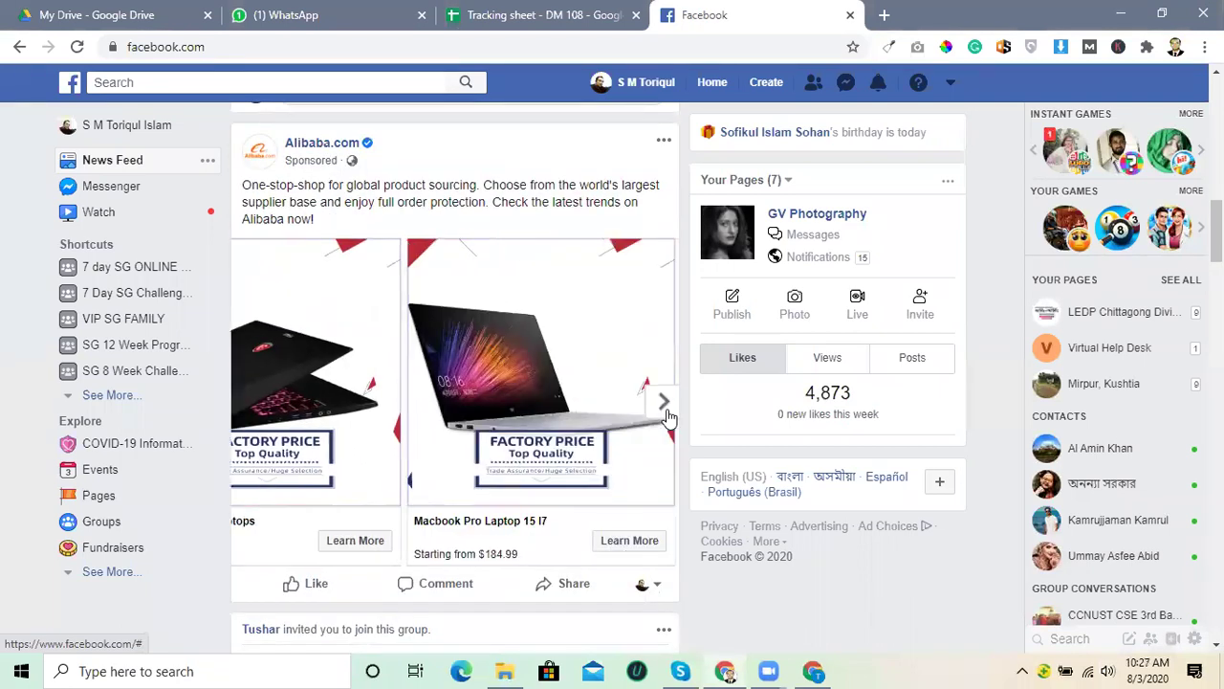
left_click(667, 412)
left_click(666, 411)
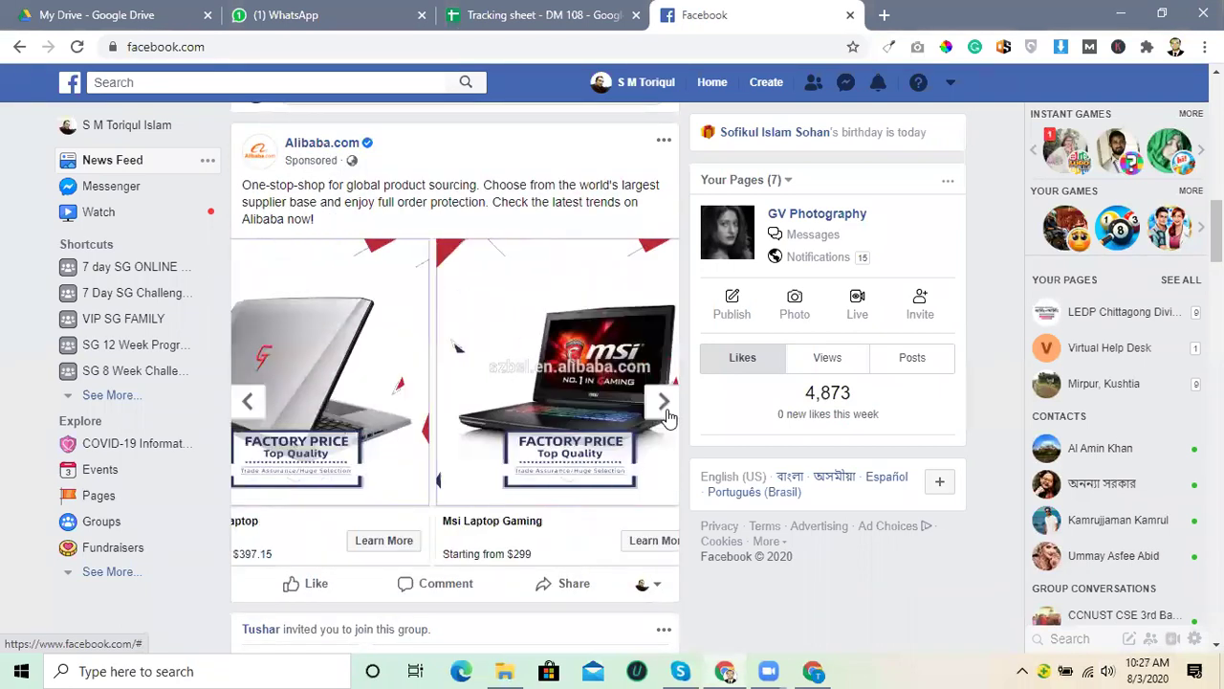
left_click(241, 409)
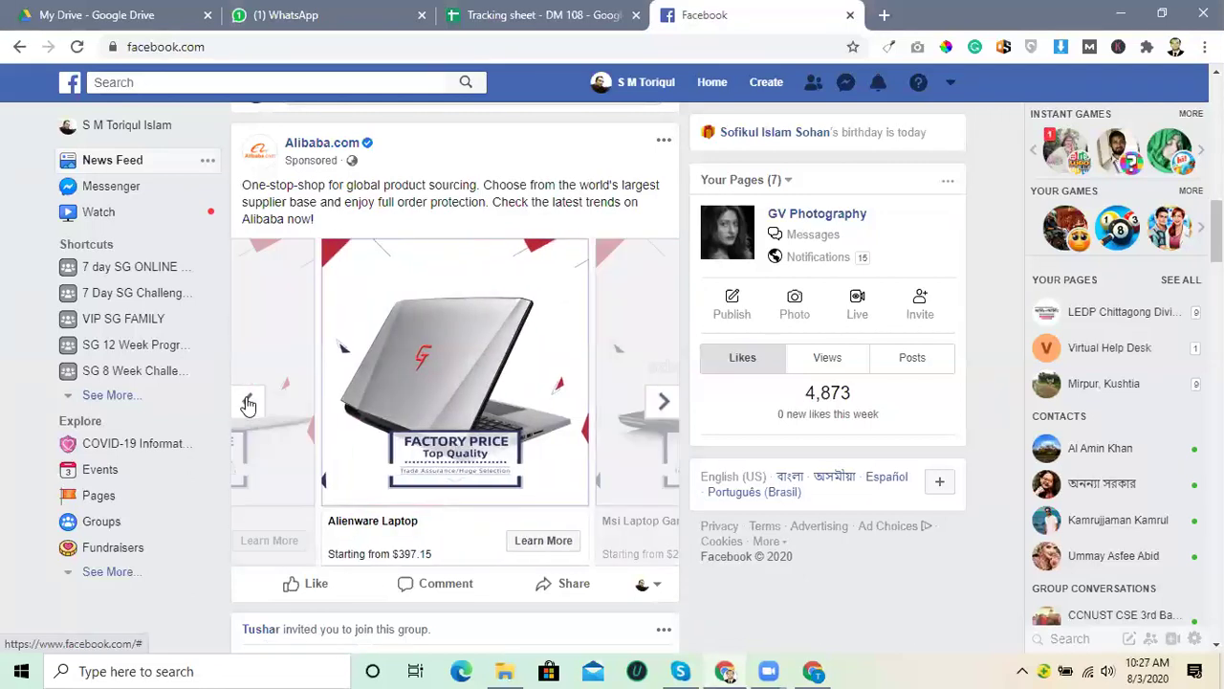
scroll(585, 465, "down", 5)
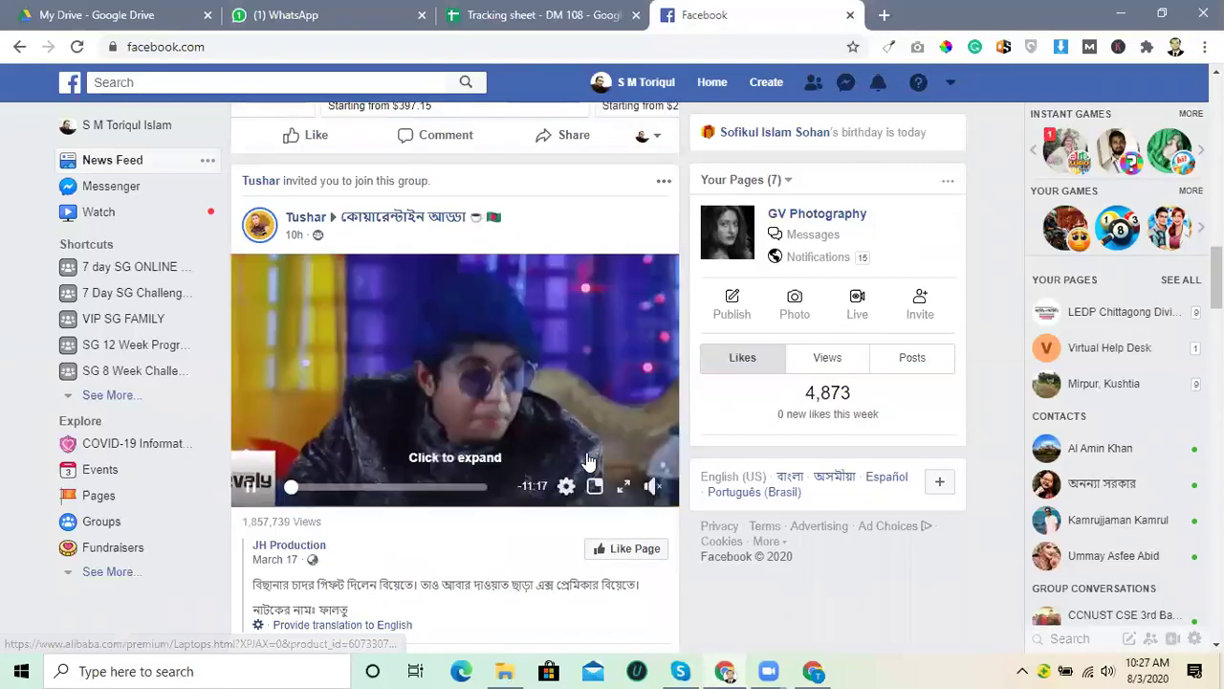
scroll(587, 464, "down", 4)
scroll(587, 463, "down", 5)
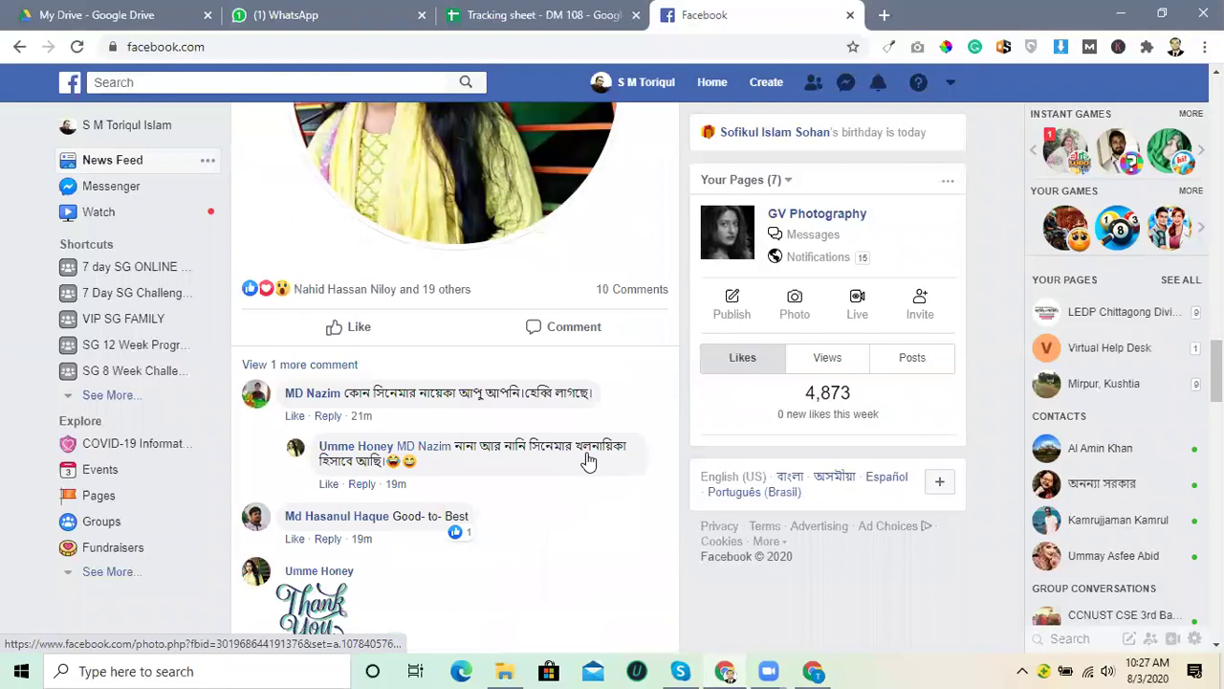
Leave Facebook, minimize both Chrome windows and refresh the desktop.
left_click(497, 14)
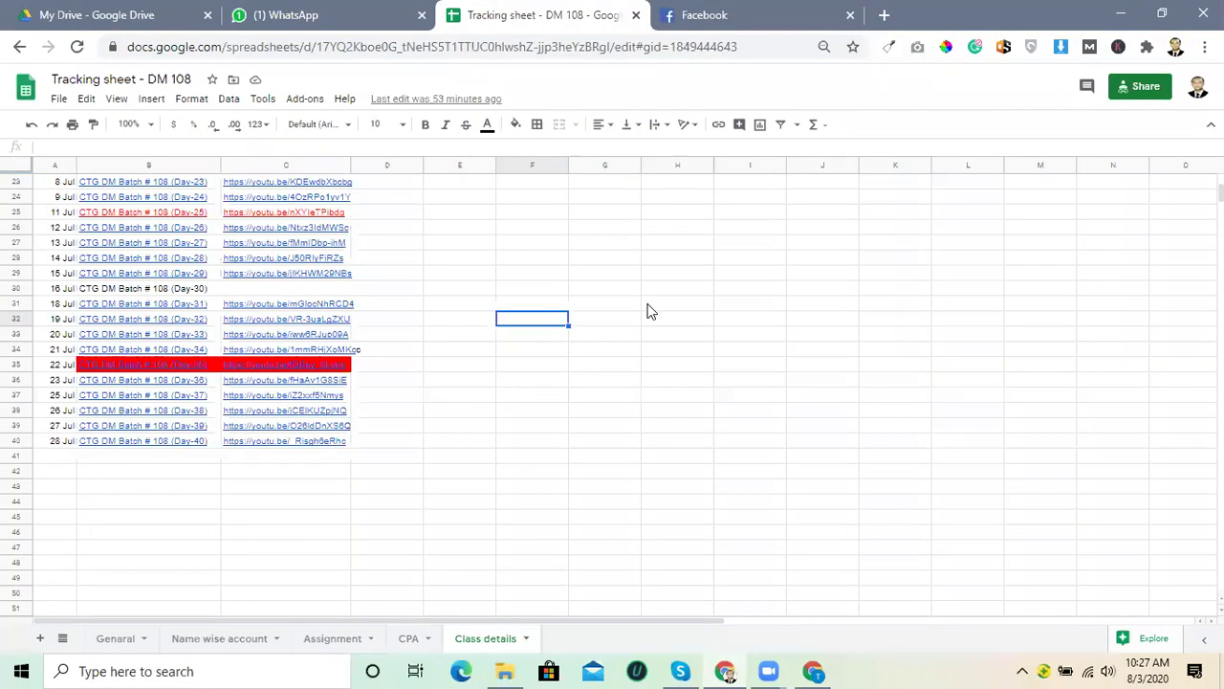
left_click(392, 17)
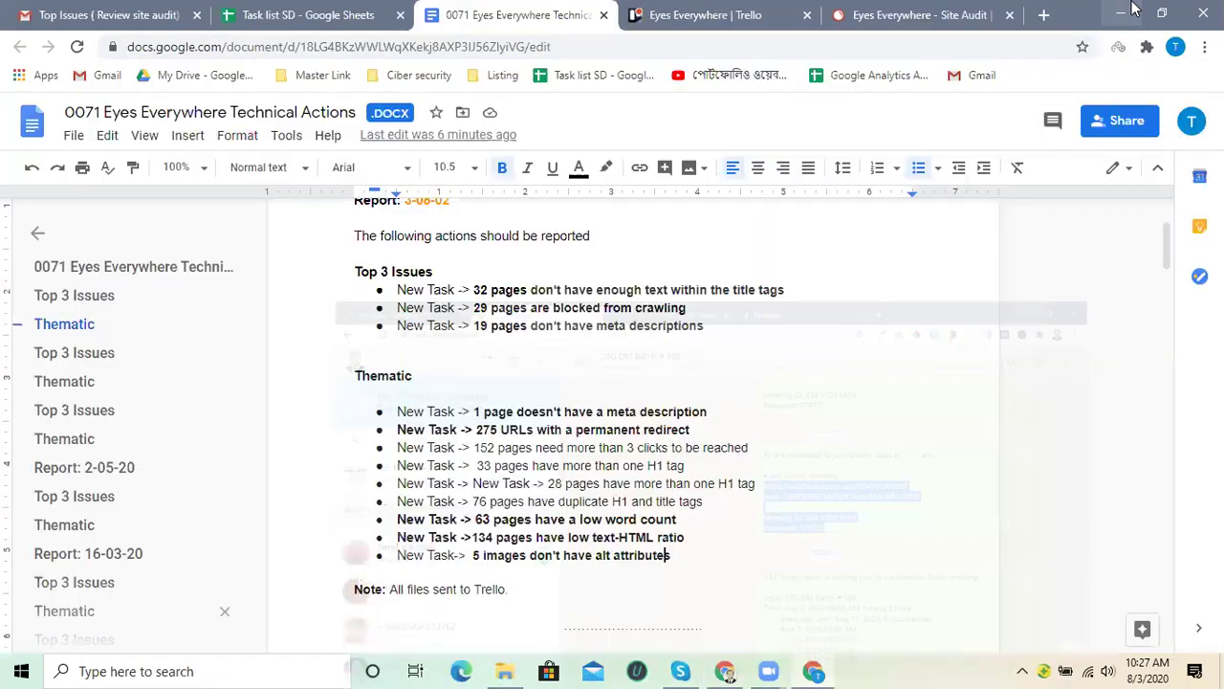
left_click(1117, 11)
left_click(1117, 11)
right_click(684, 92)
left_click(713, 142)
right_click(701, 111)
left_click(717, 164)
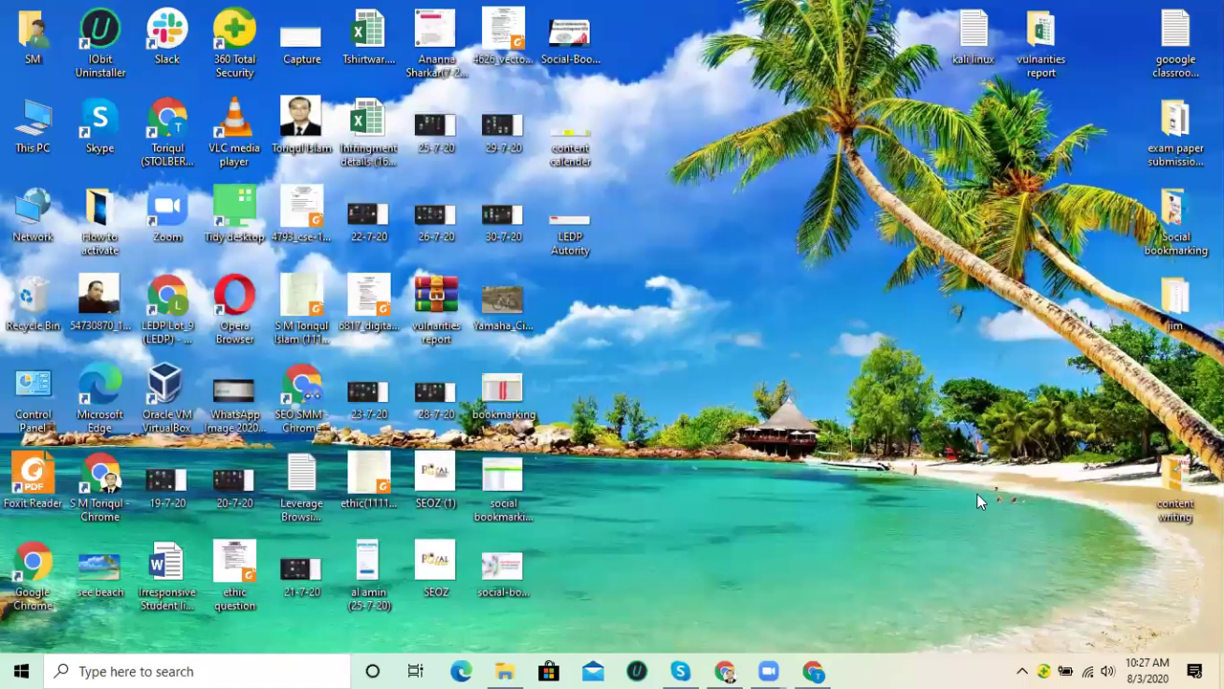
left_click(1020, 667)
left_click(1021, 667)
left_click(1021, 668)
left_click(1024, 668)
left_click(1064, 669)
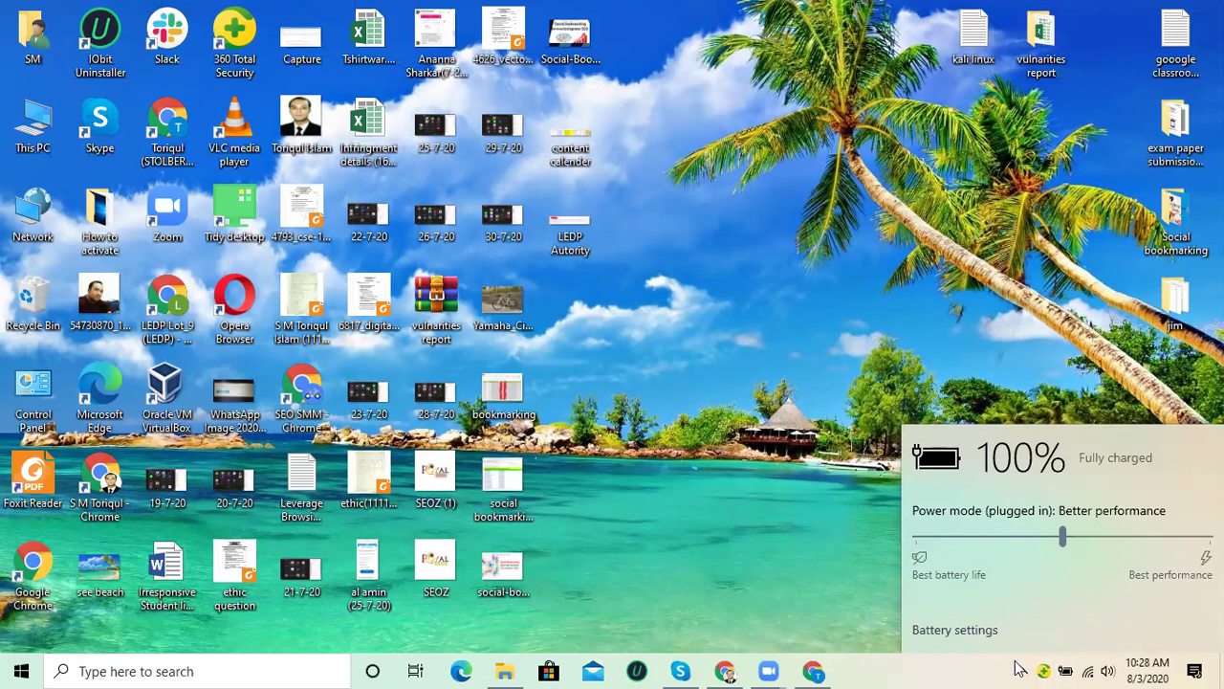
left_click(1020, 669)
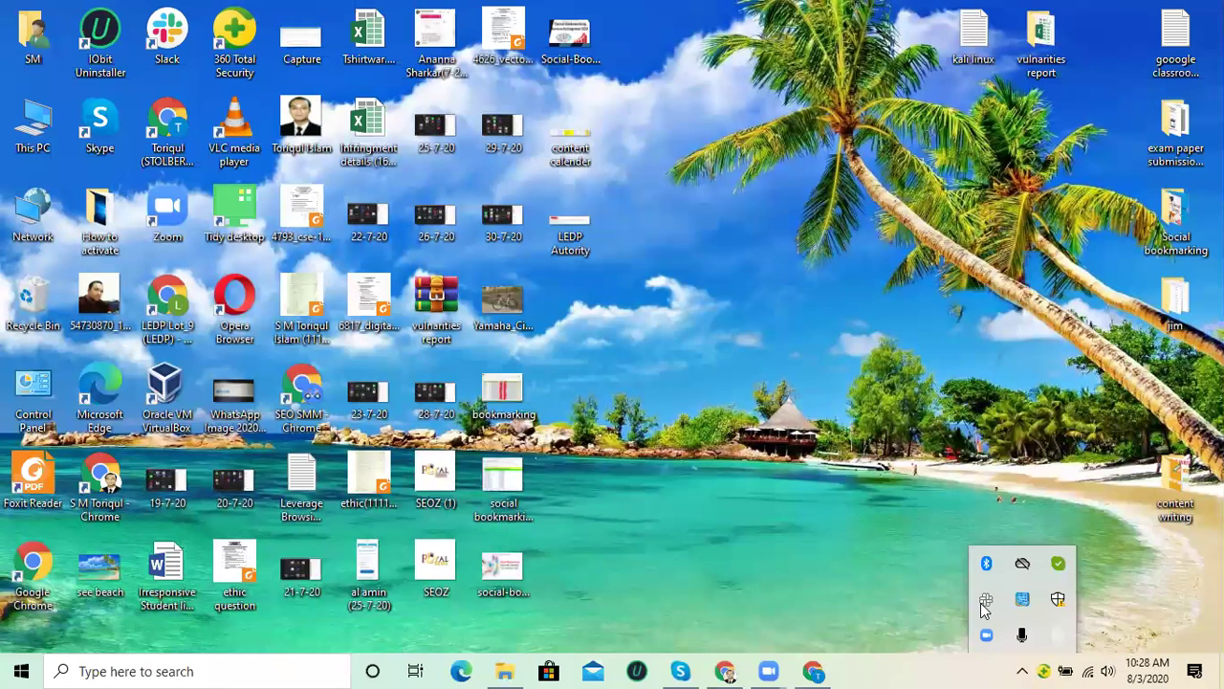
left_click(783, 196)
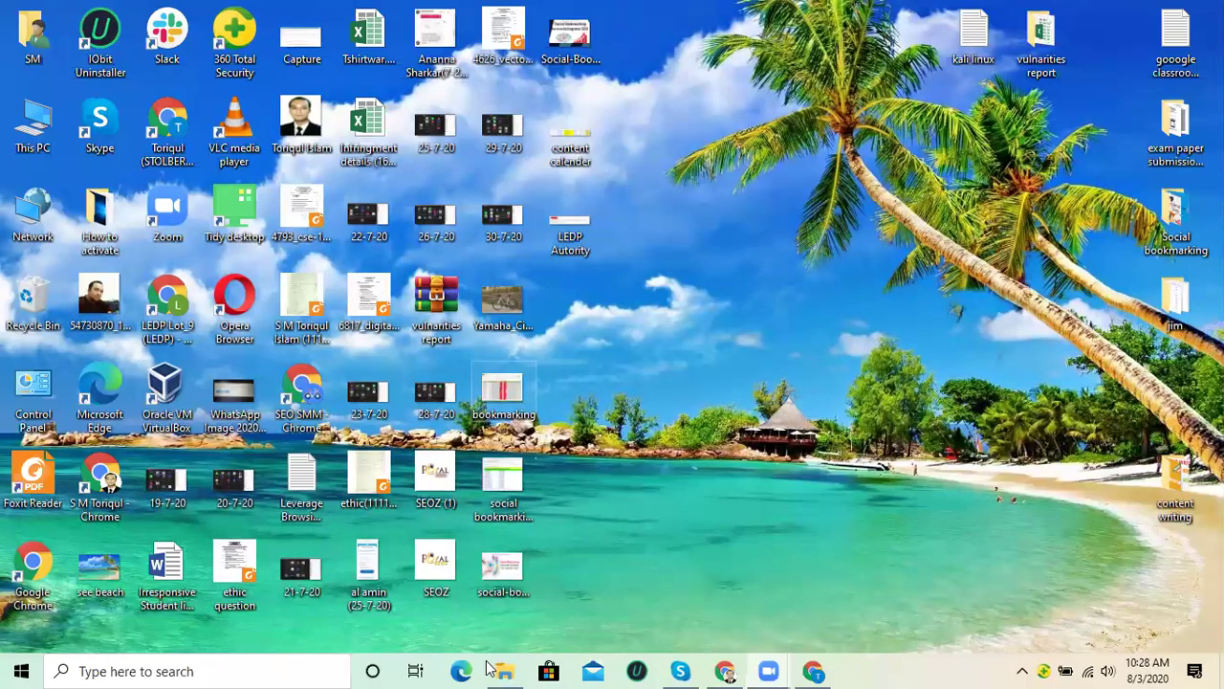
left_click(732, 671)
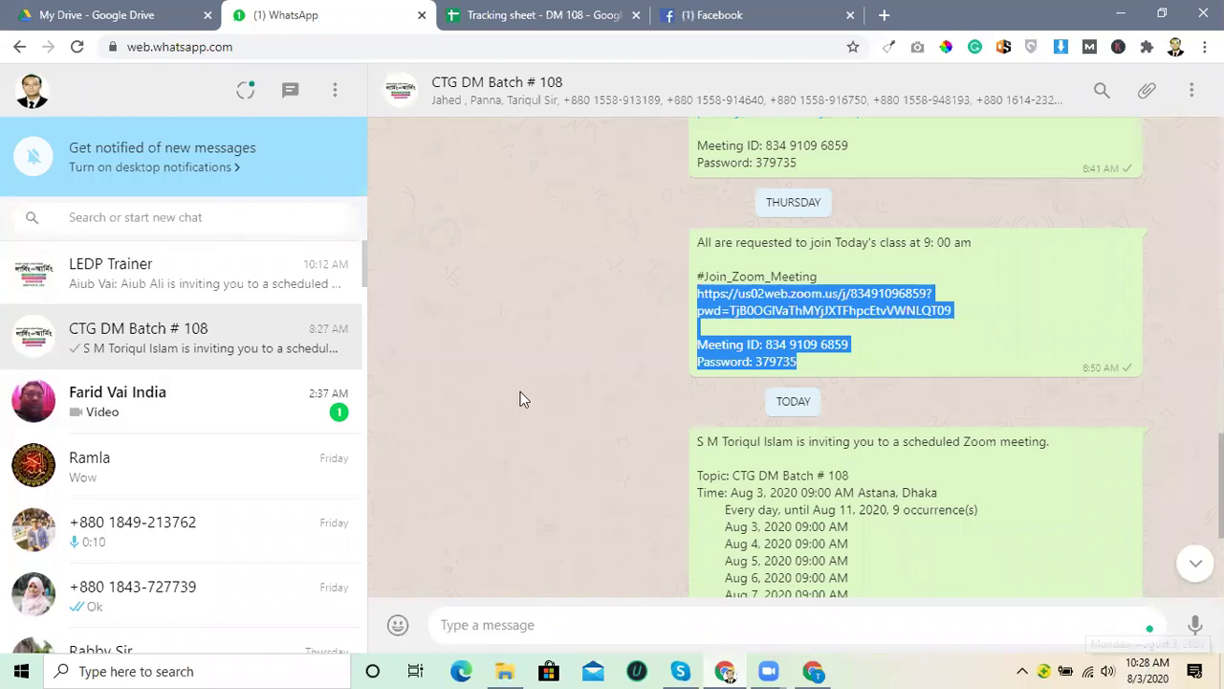
left_click(455, 352)
left_click(497, 11)
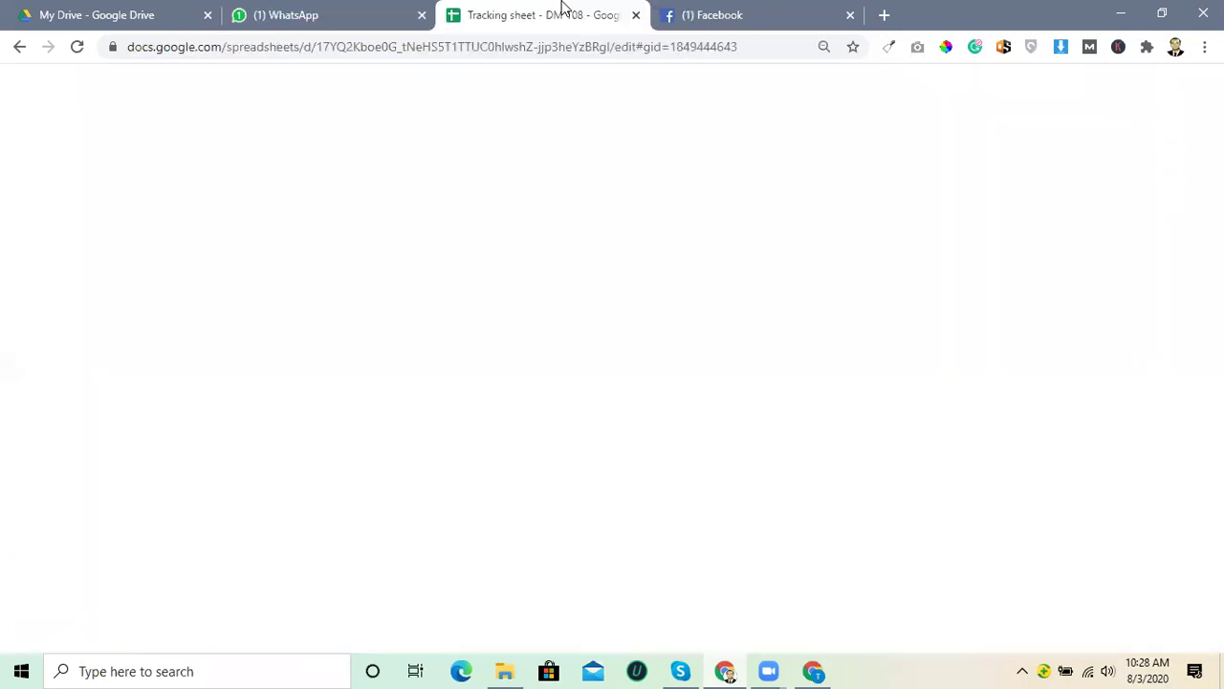
left_click(1121, 13)
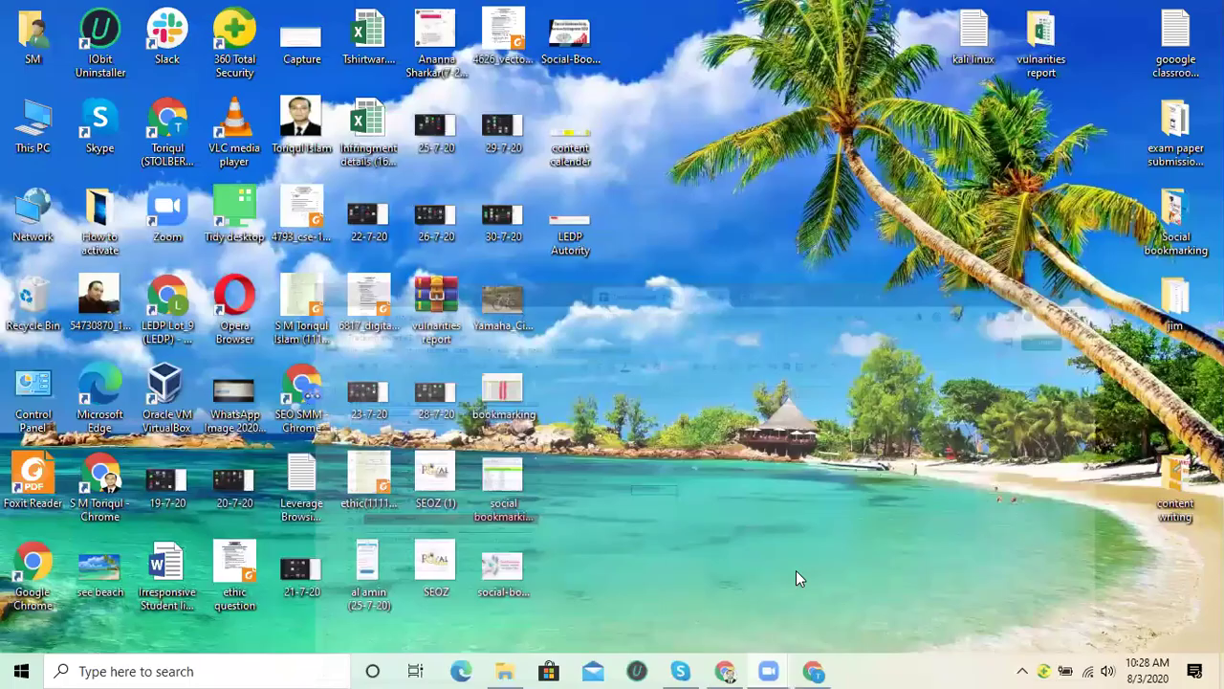
In the technical actions document, split the Thematic bullet with the doubled "New Task ->" before "28 pages have more than one H1 tag" into two bullets.
left_click(811, 670)
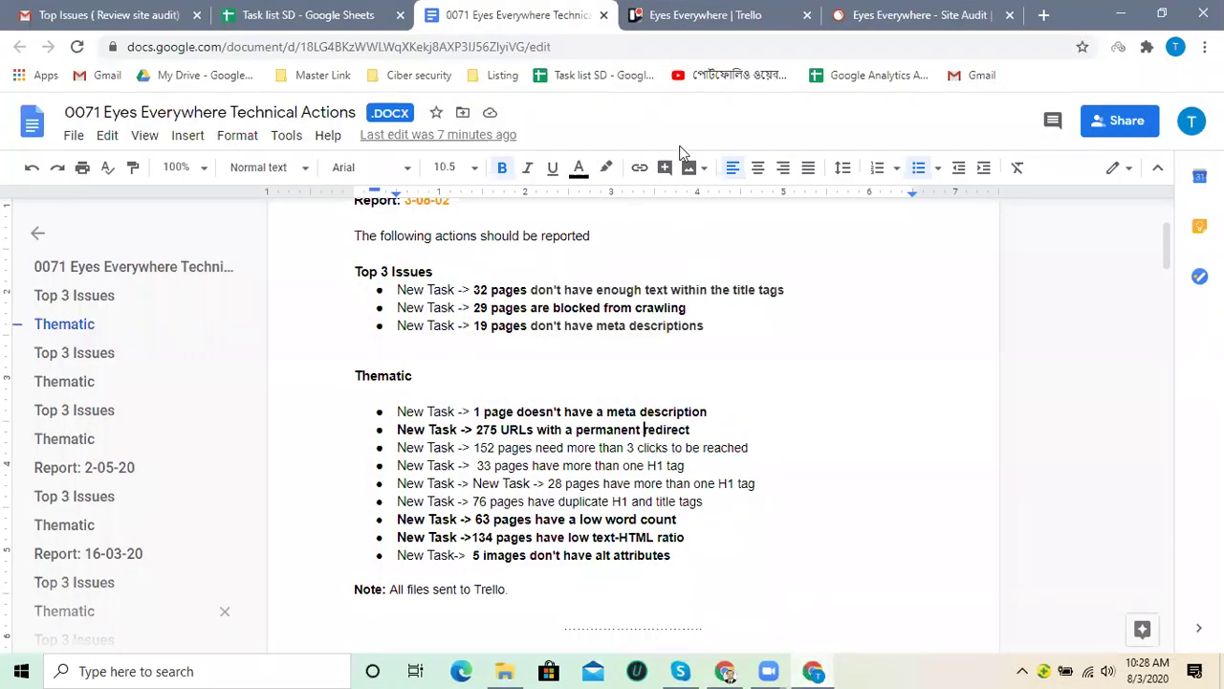
left_click(732, 12)
left_click(848, 12)
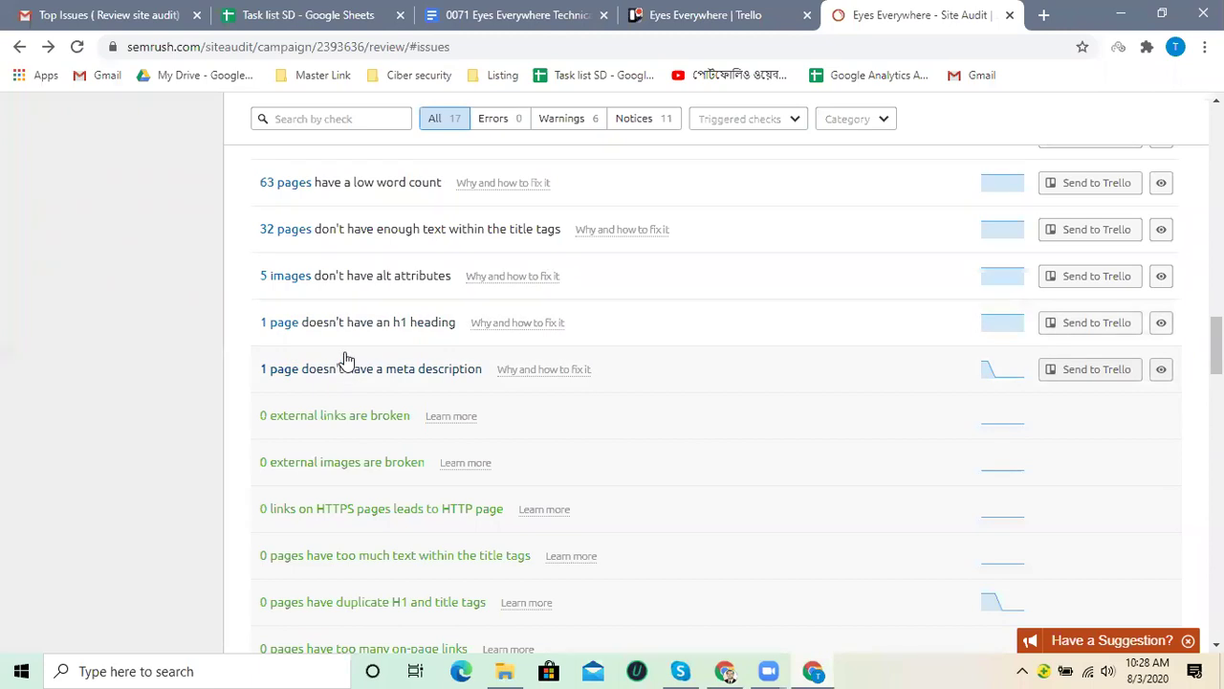
left_click(541, 14)
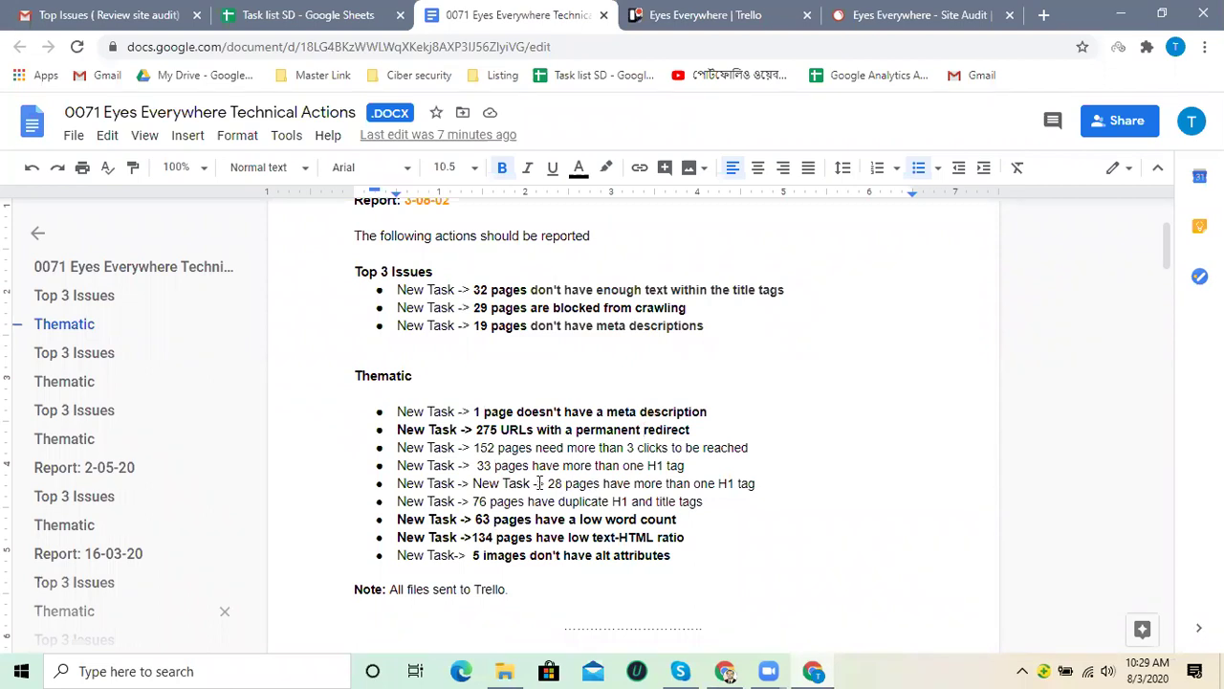
left_click(473, 483)
key("Return")
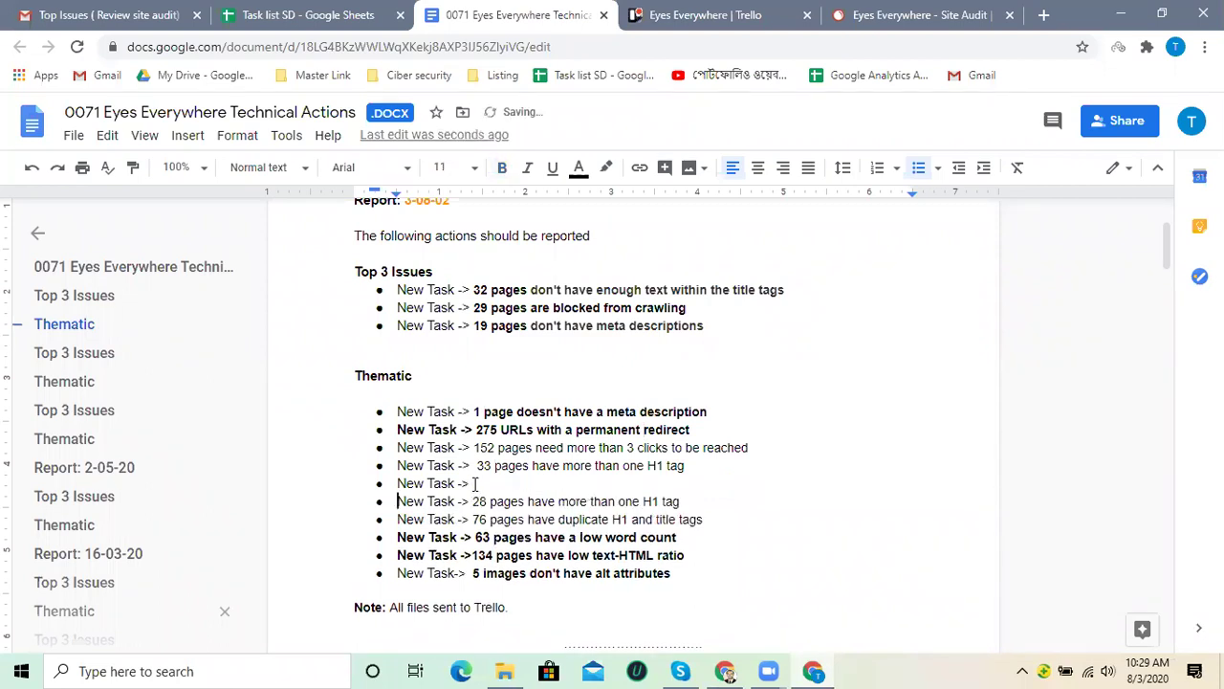
left_click(474, 484)
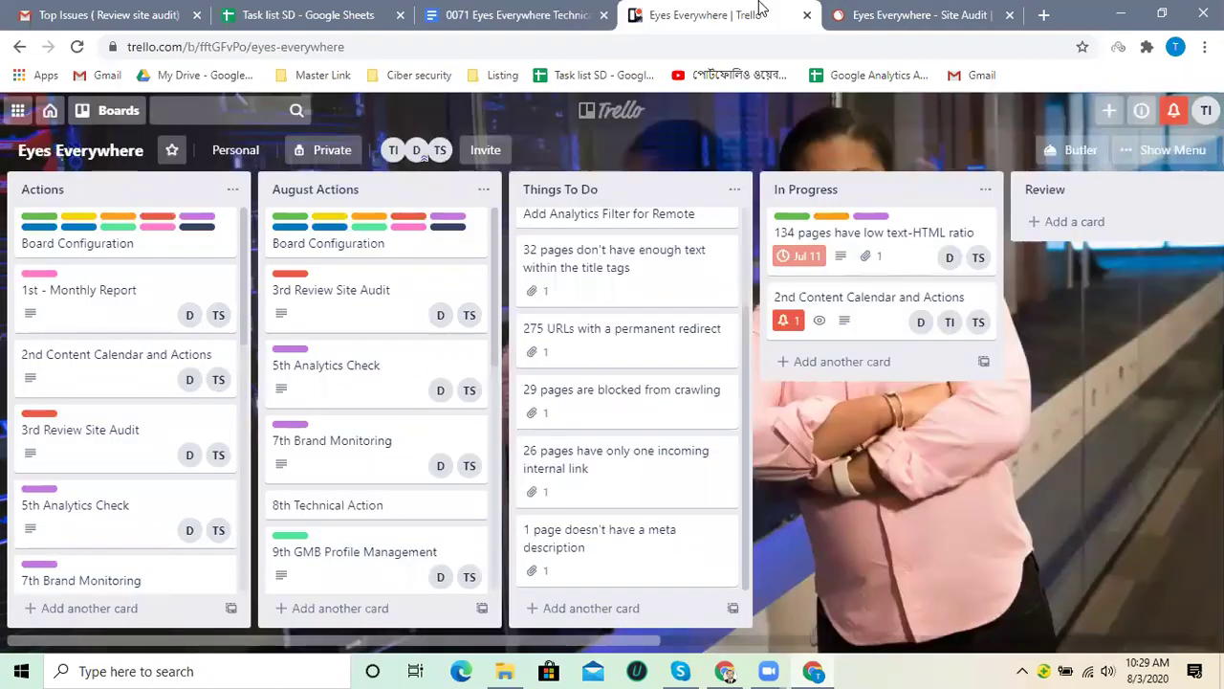
Copy the issue text "1 page doesn't have an h1 heading" from the Semrush site audit's issue list.
left_click(756, 15)
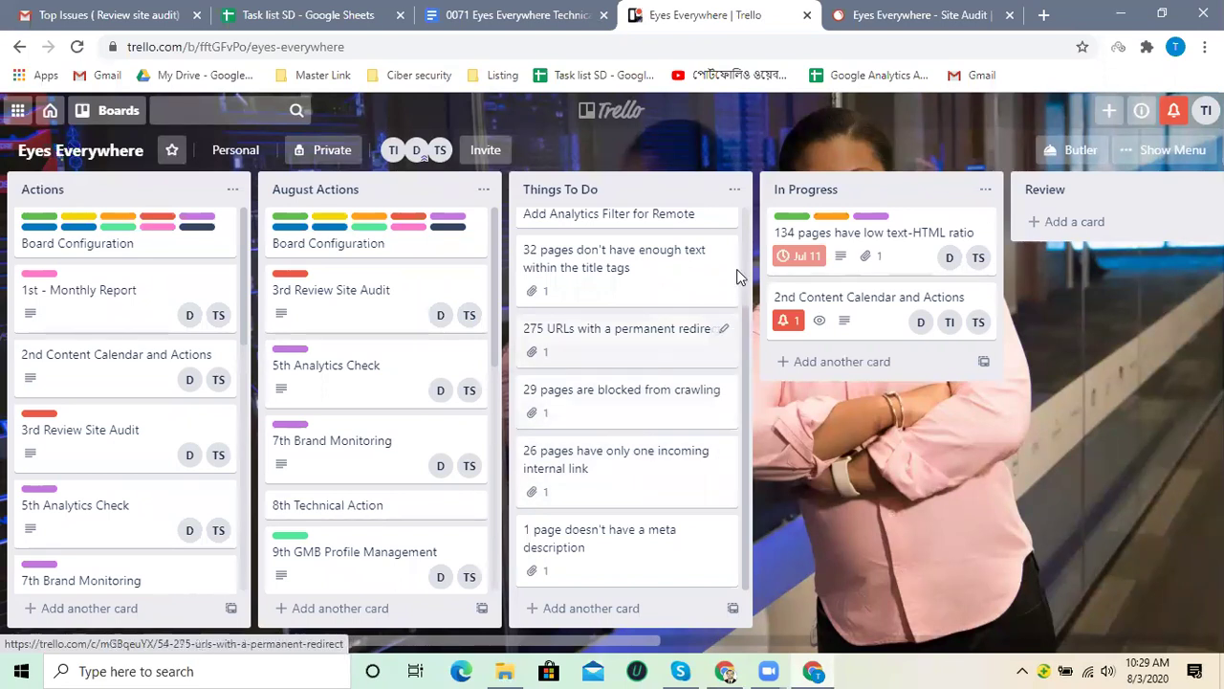
left_click(885, 16)
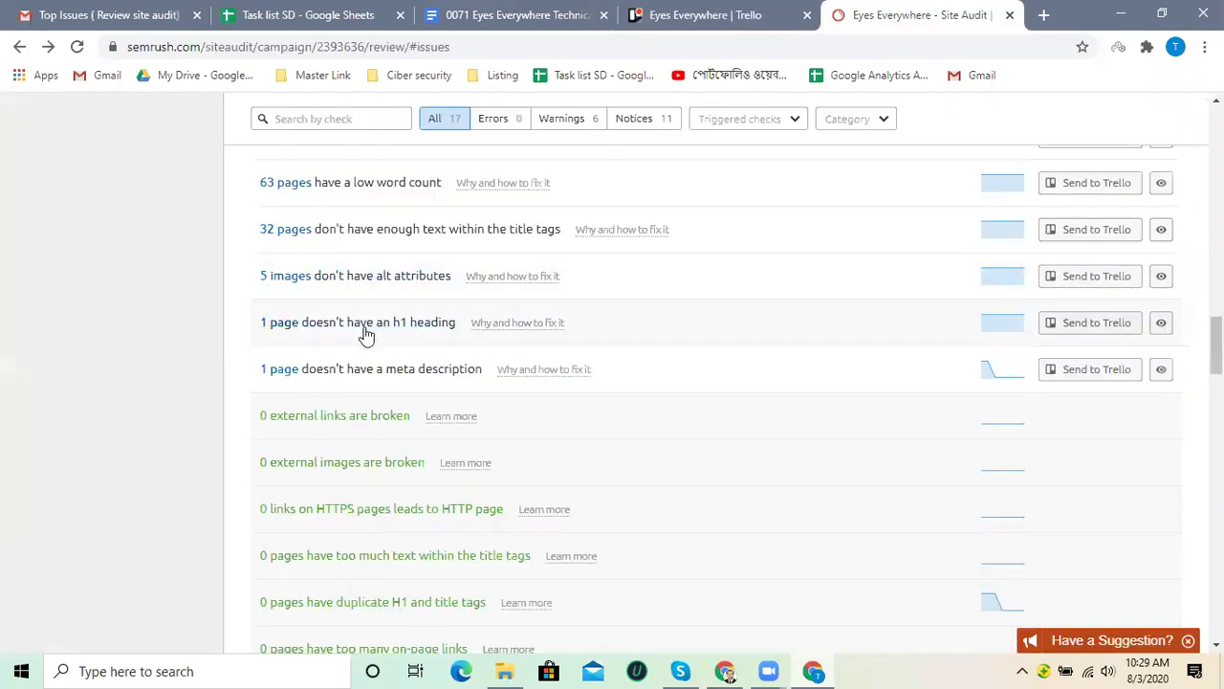
left_click_drag(263, 322, 460, 322)
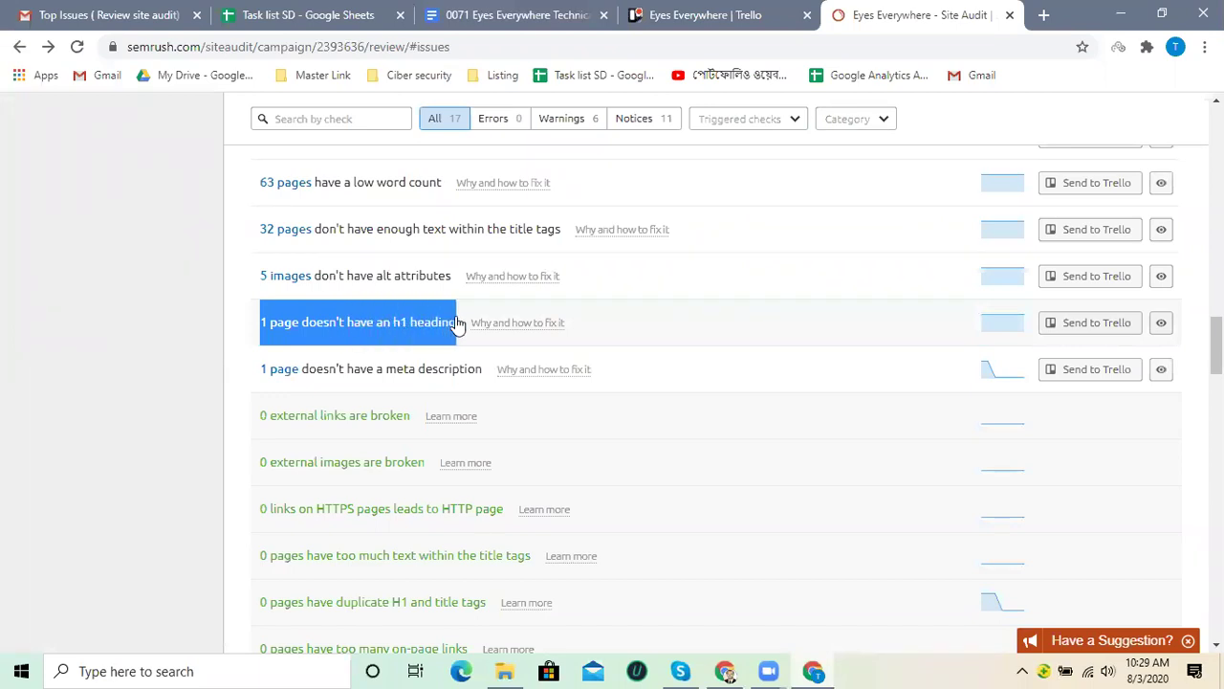
right_click(384, 331)
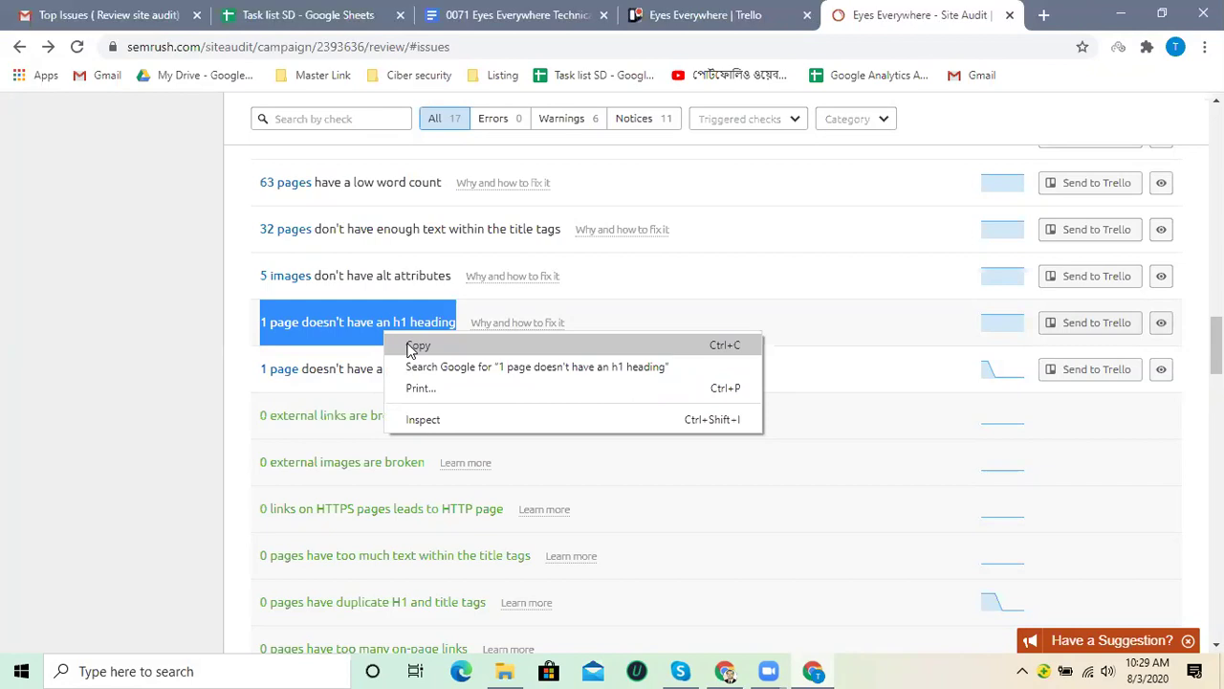
left_click(411, 347)
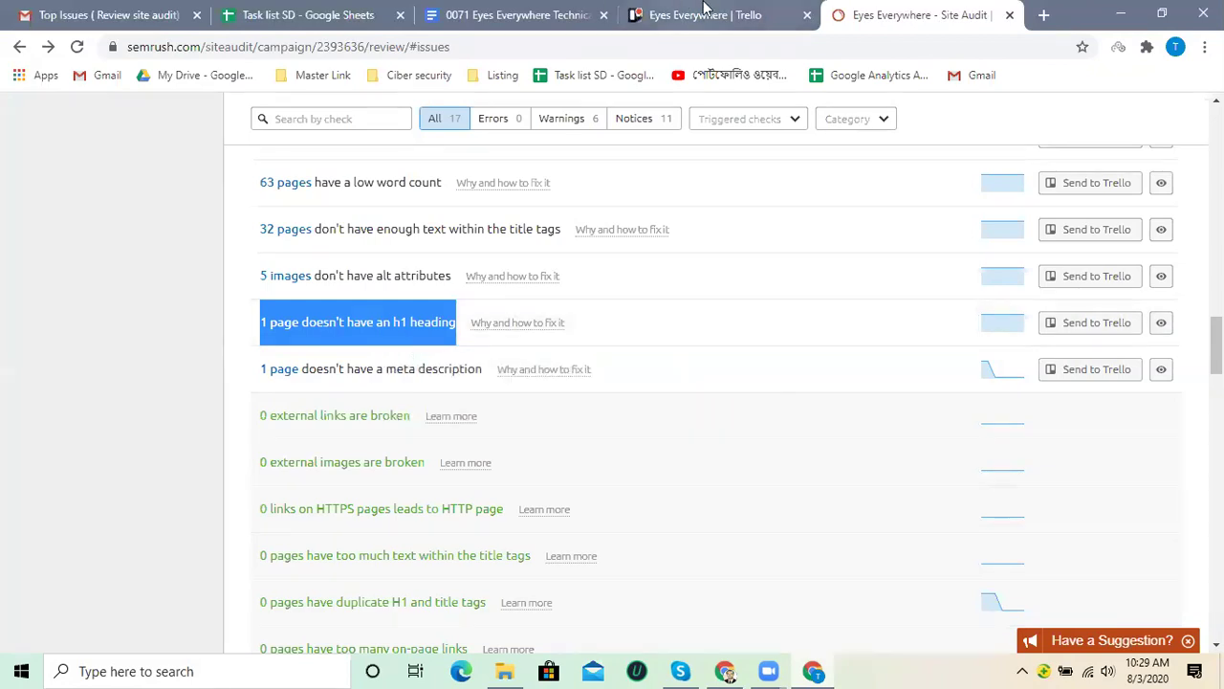
Try to paste the copied h1 heading issue with its source formatting into the empty Thematic bullet.
left_click(669, 14)
left_click(510, 7)
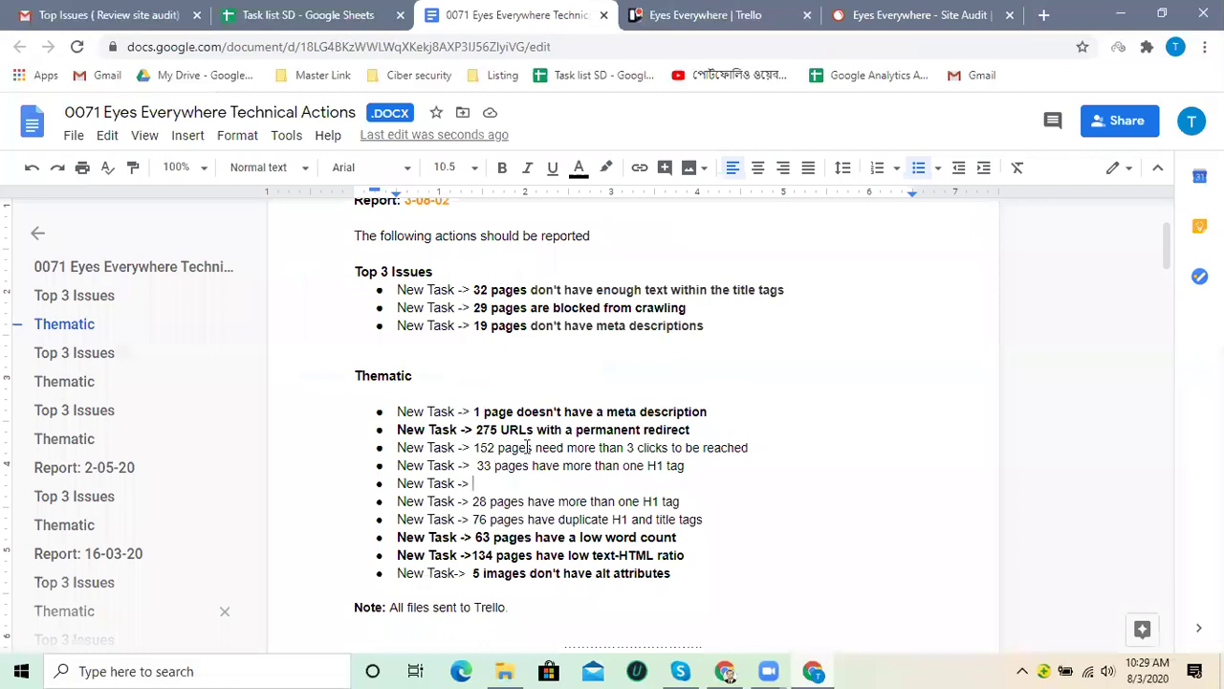
right_click(486, 475)
left_click(527, 185)
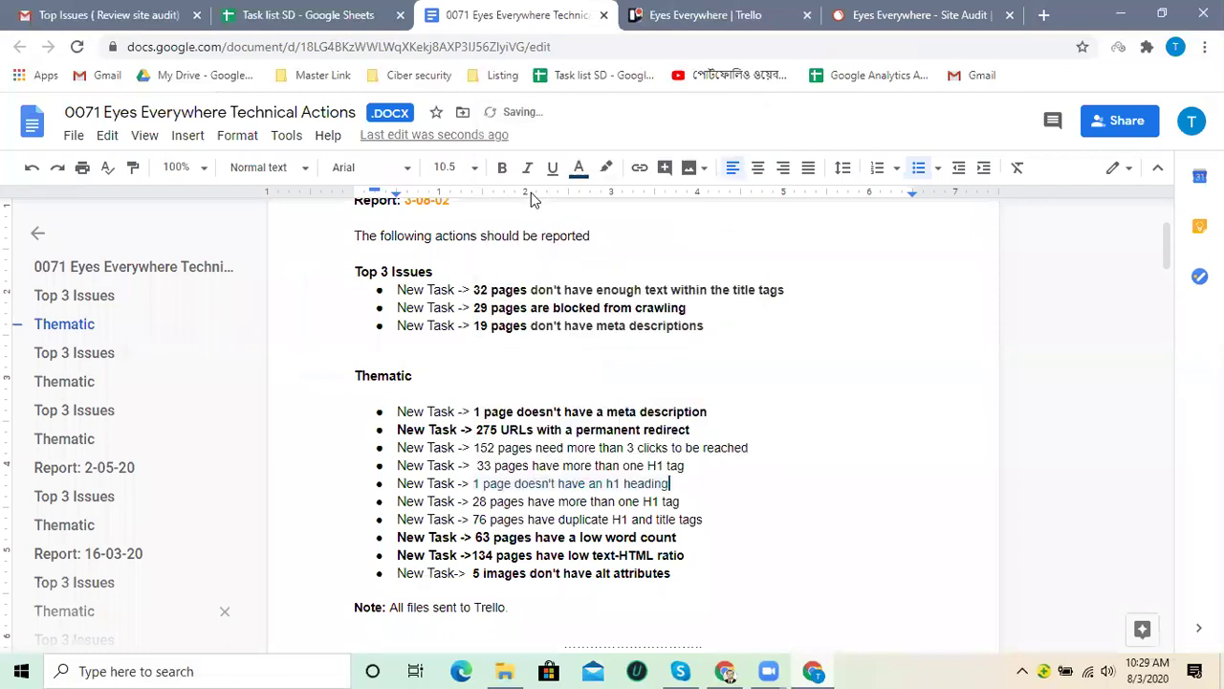
key("ctrl+z")
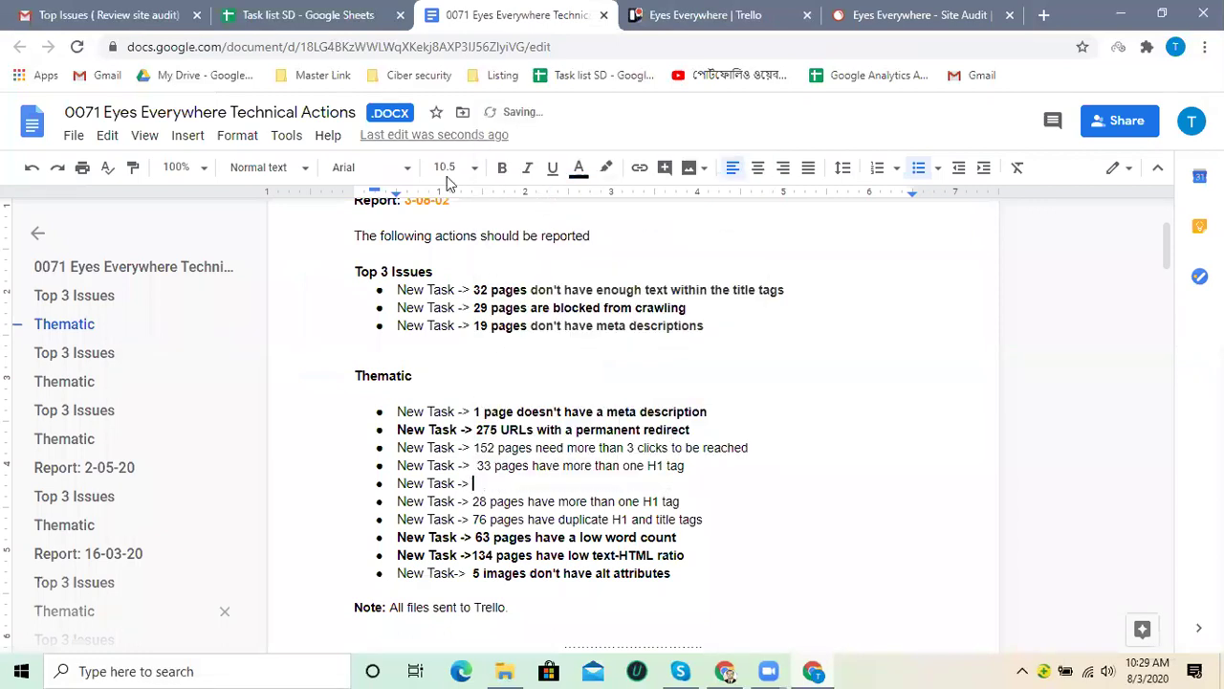
Strip the copied issue's formatting and insert "1 page doesn't have an h1 heading" as plain text in the empty New Task bullet.
left_click(385, 47)
key("ctrl+v")
key("ctrl+a")
key("ctrl+x")
left_click(522, 483)
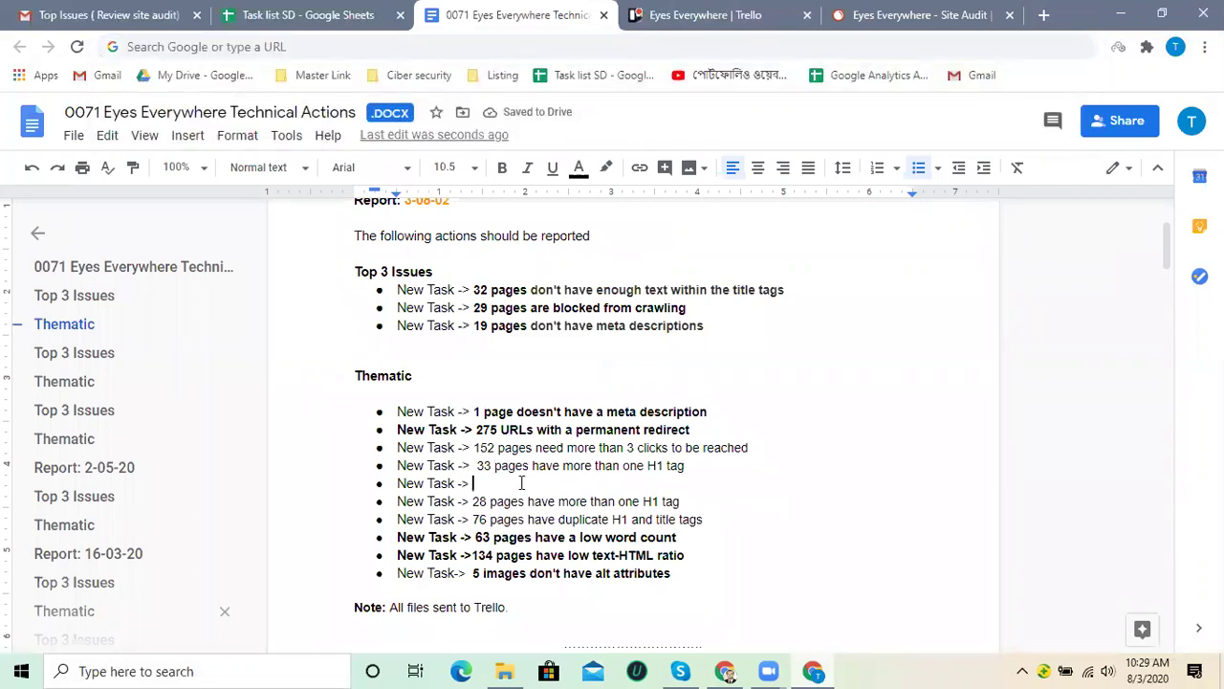
key("ctrl+v")
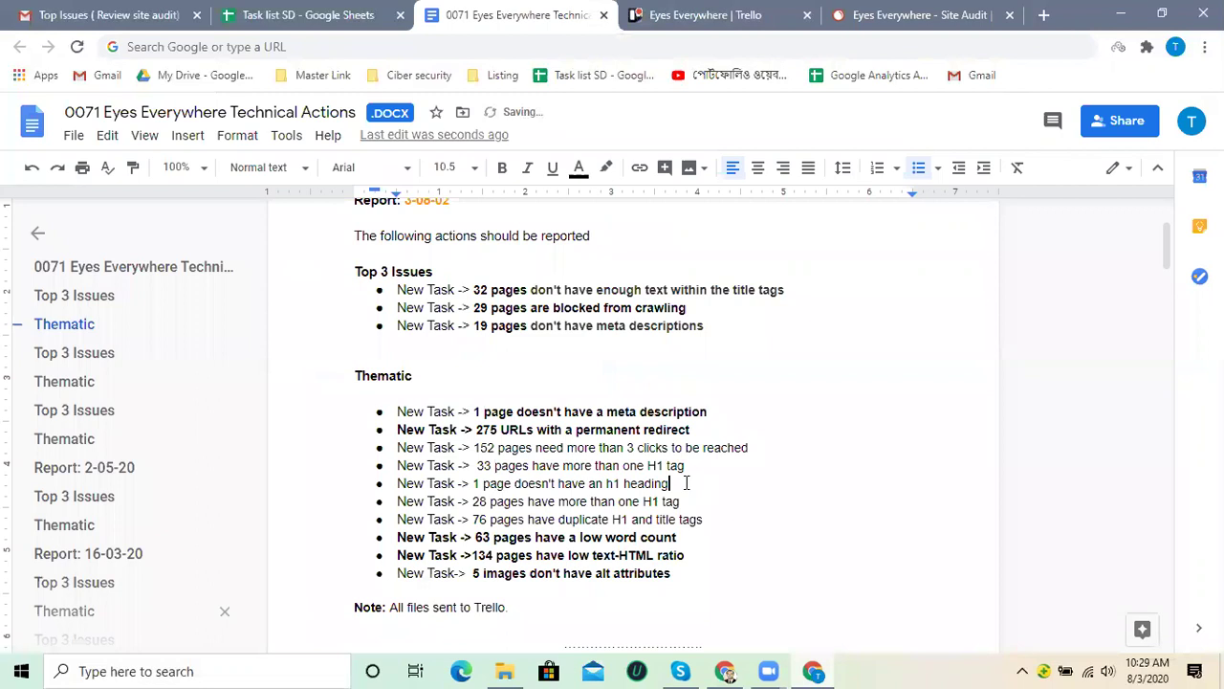
Compare the Trello Things To Do cards and the document's Thematic tasks with the site audit's warnings and notices.
left_click(696, 11)
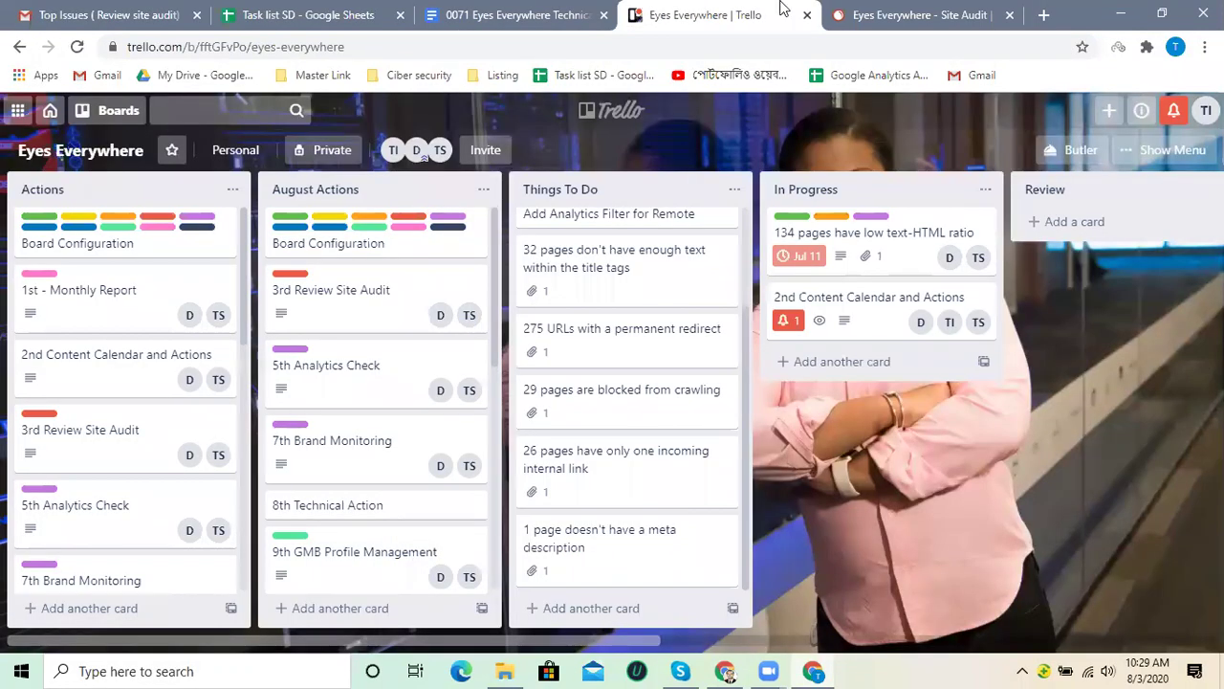
left_click(869, 9)
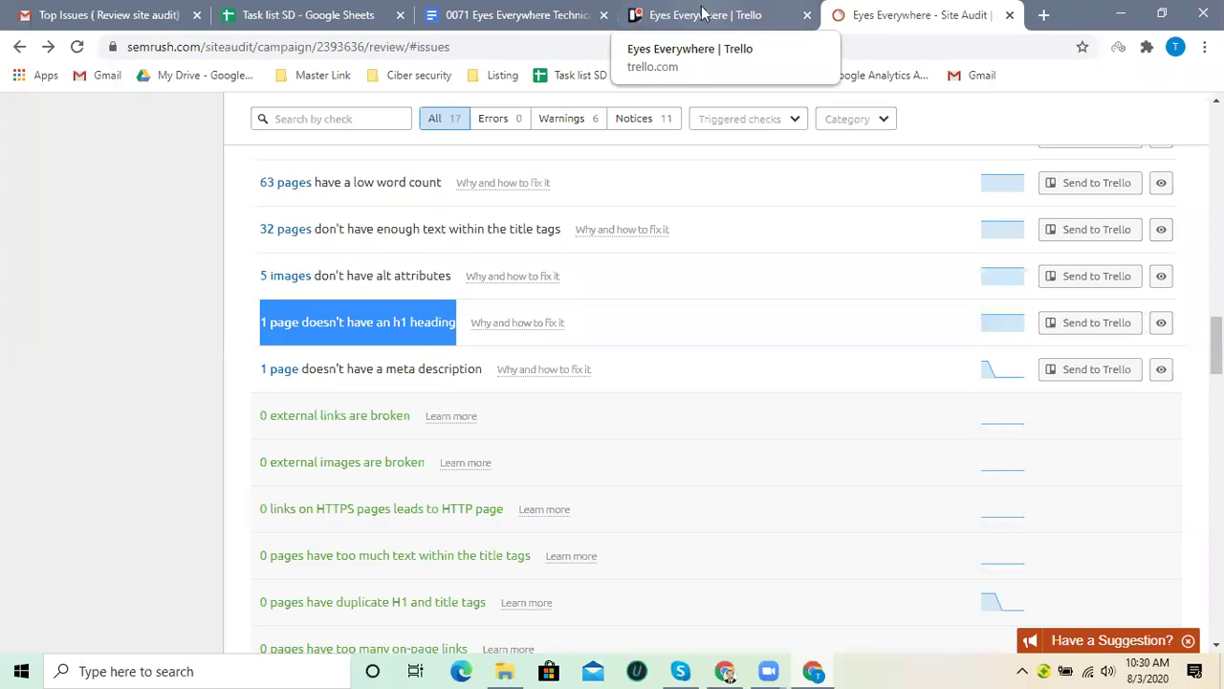
left_click(517, 17)
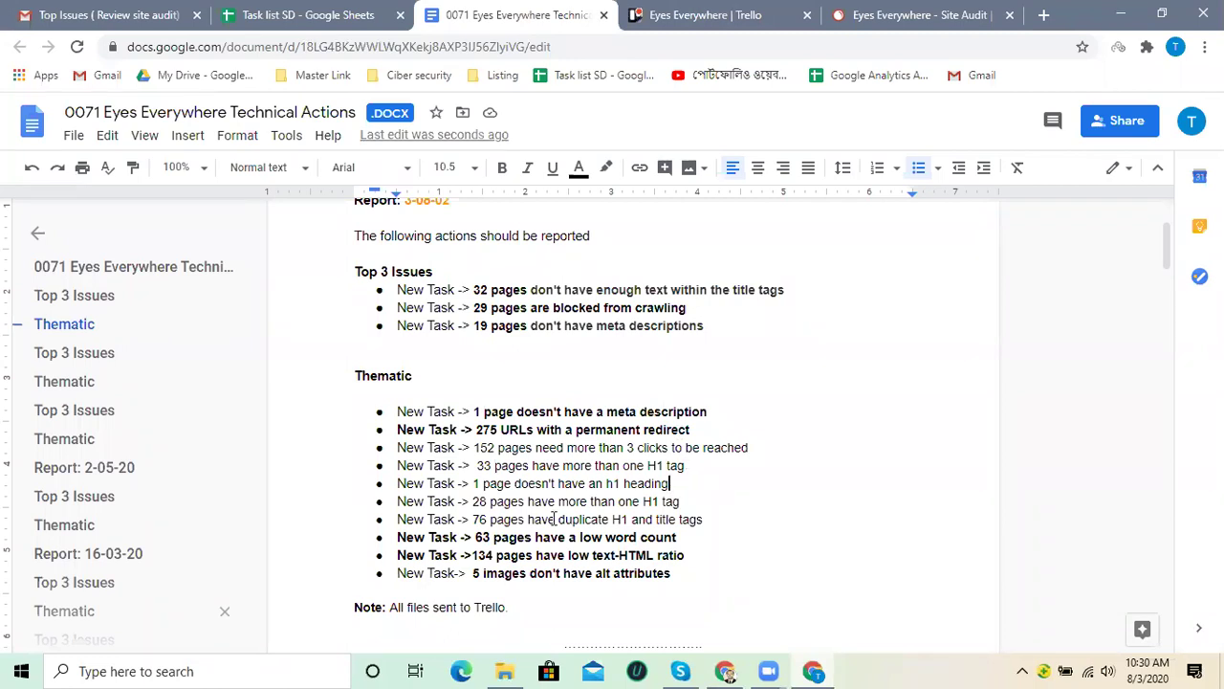
left_click(703, 10)
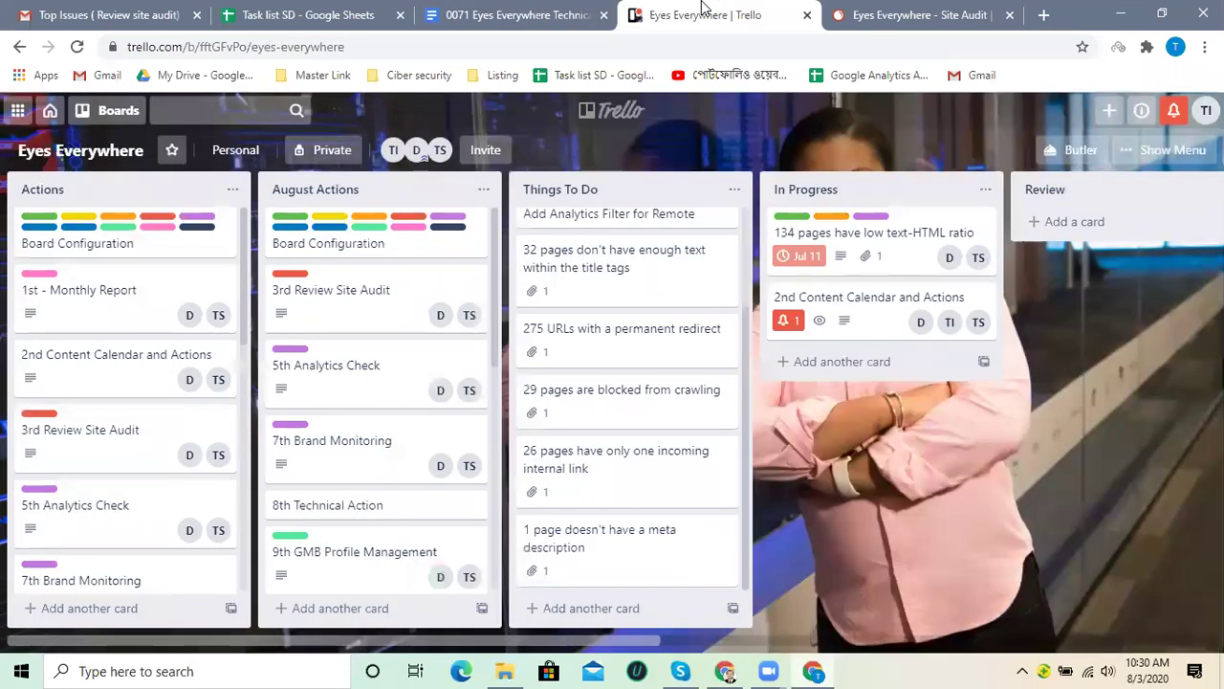
left_click(908, 14)
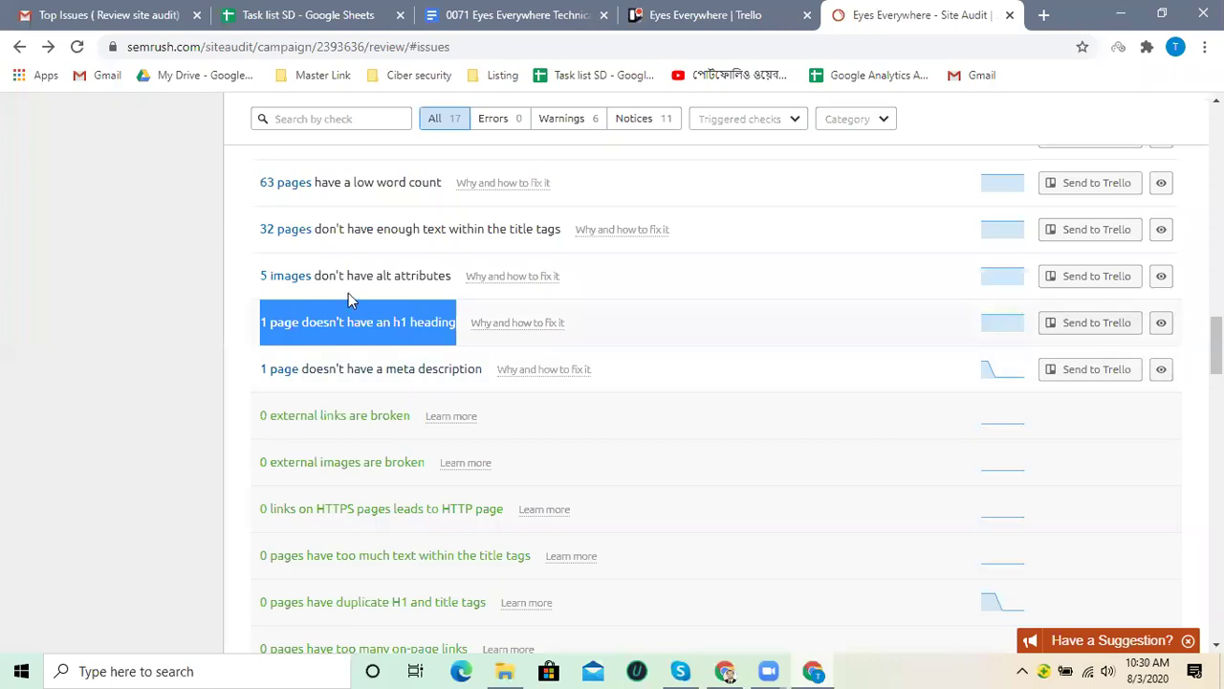
scroll(473, 396, "down", 10)
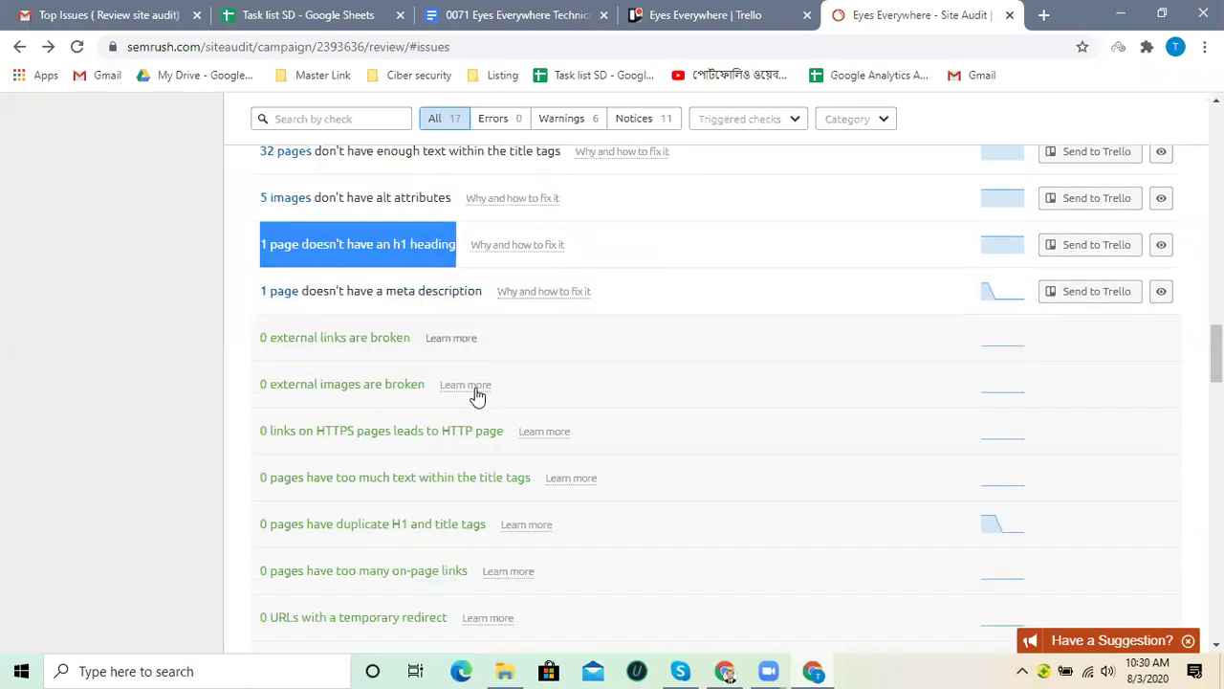
scroll(477, 396, "down", 5)
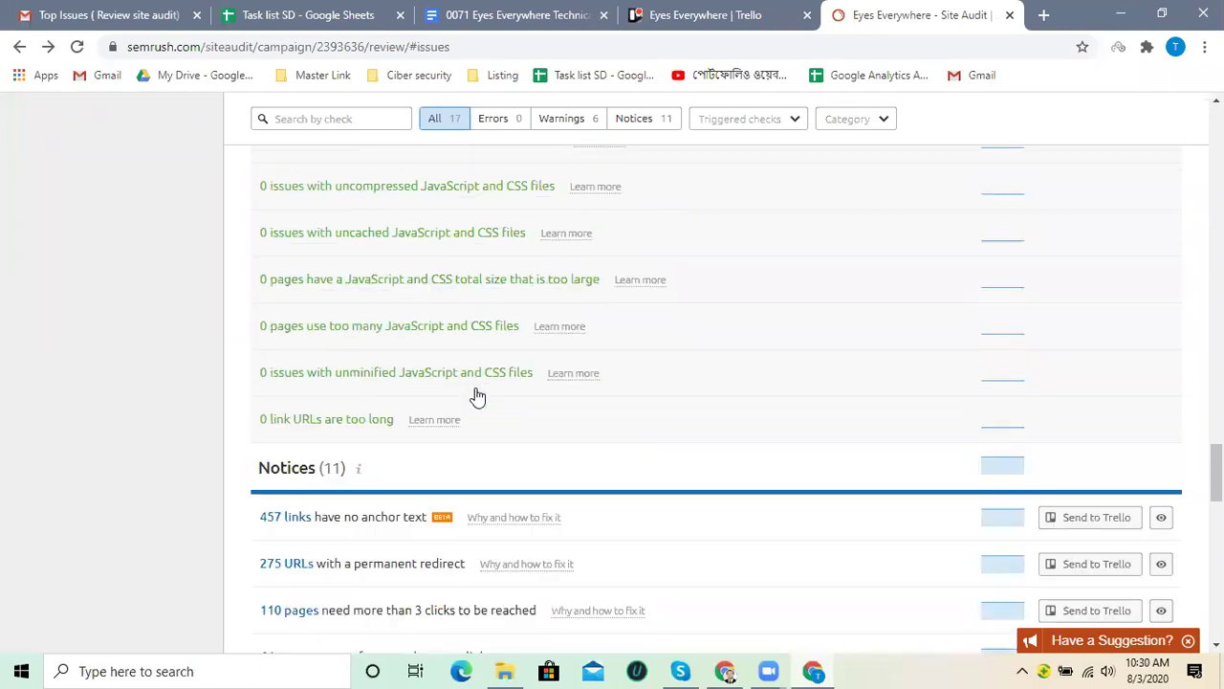
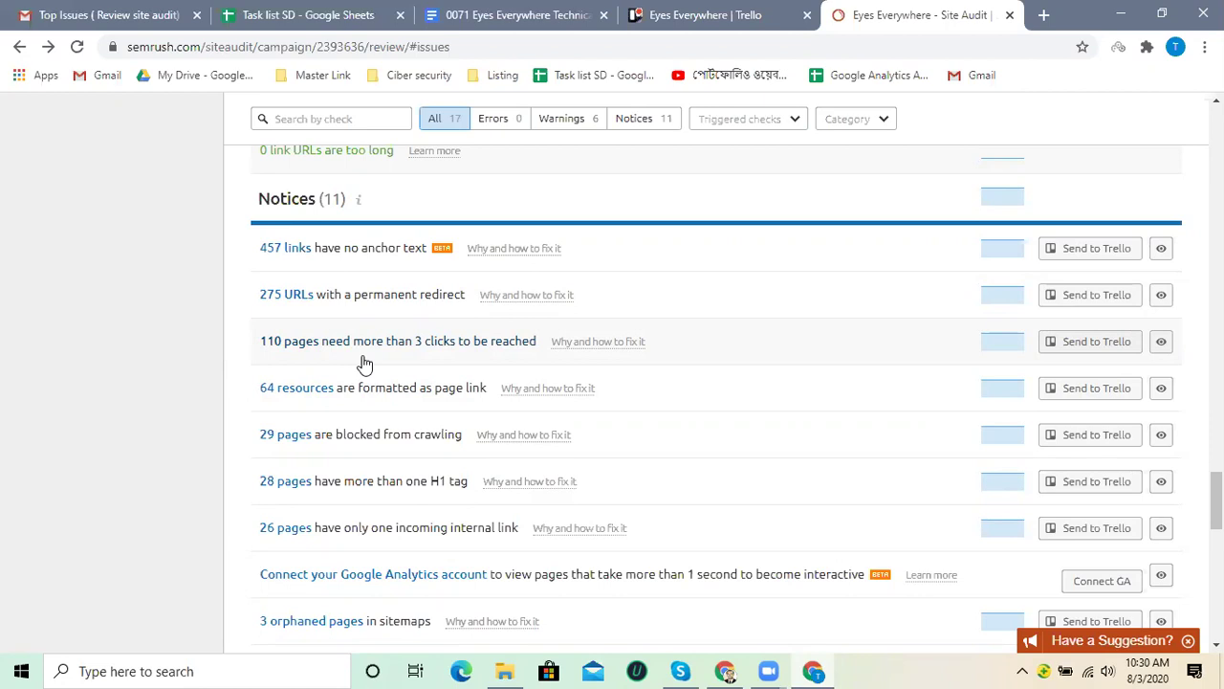
left_click(697, 14)
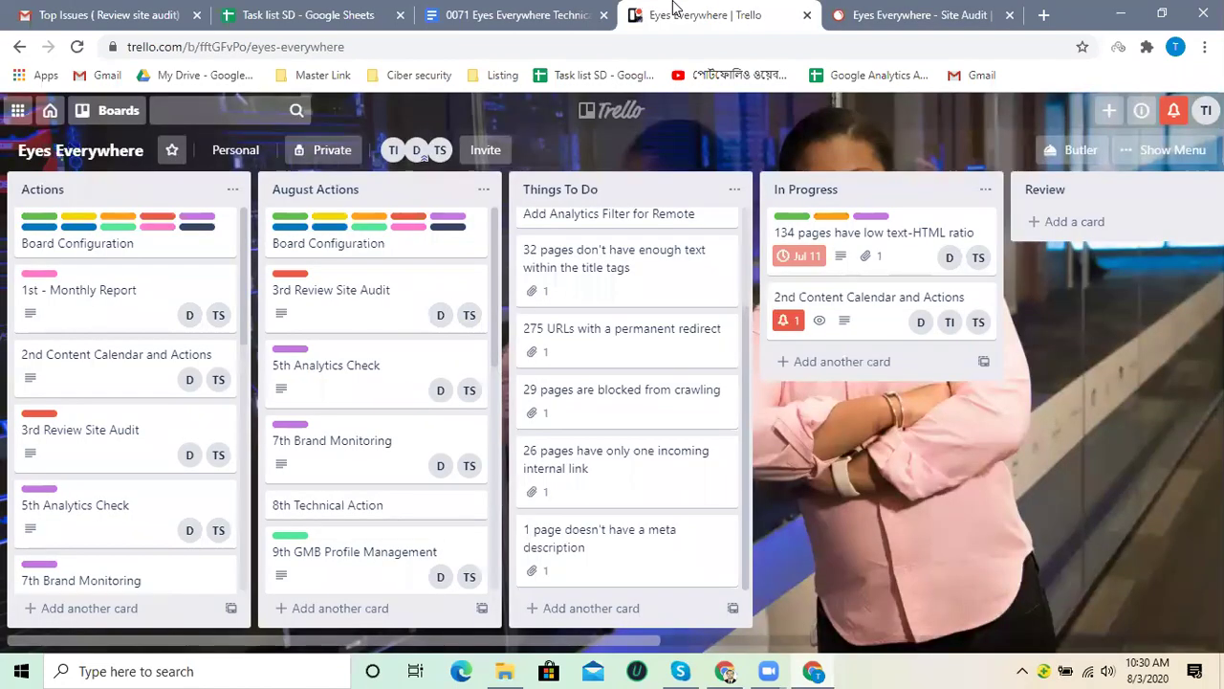
left_click(550, 12)
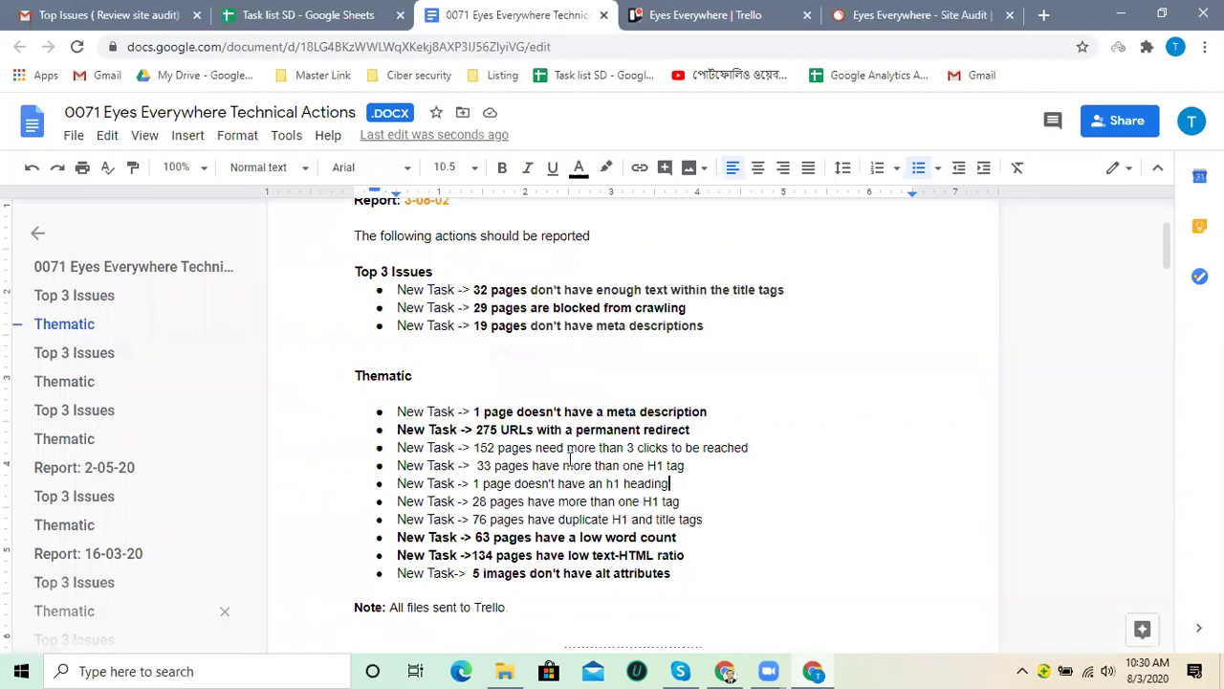
left_click(773, 7)
left_click(863, 12)
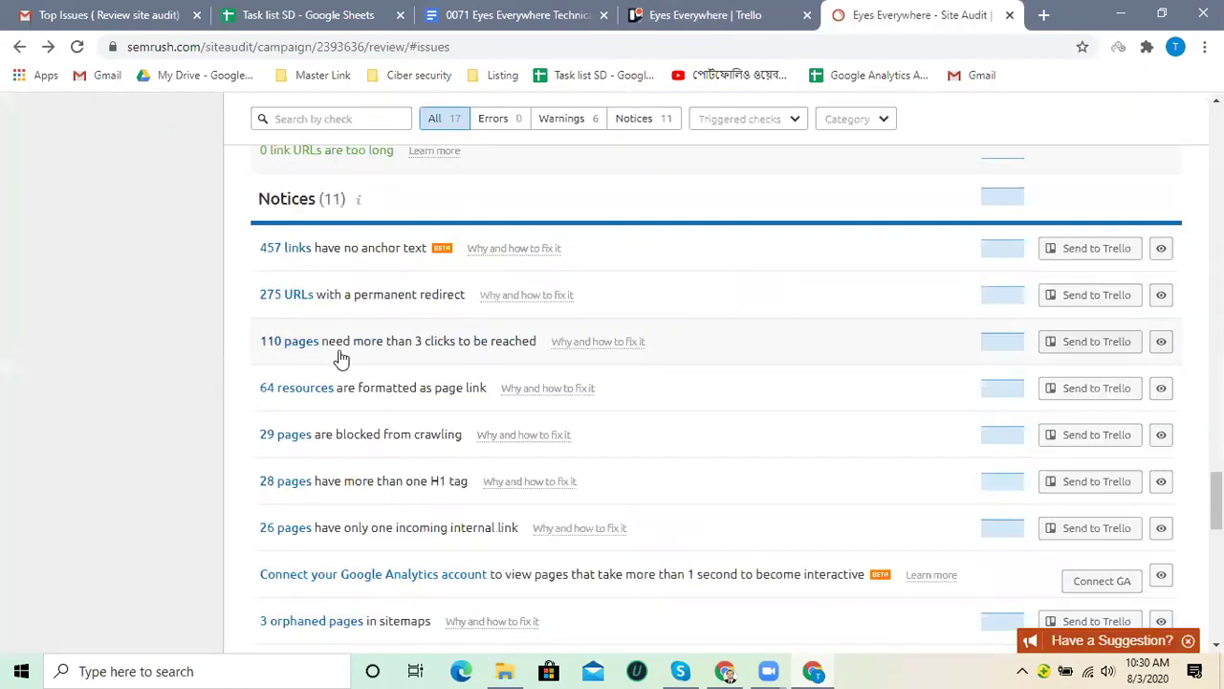
Set the page count to 110 in the Thematic task about pages needing more than 3 clicks to be reached.
left_click(505, 13)
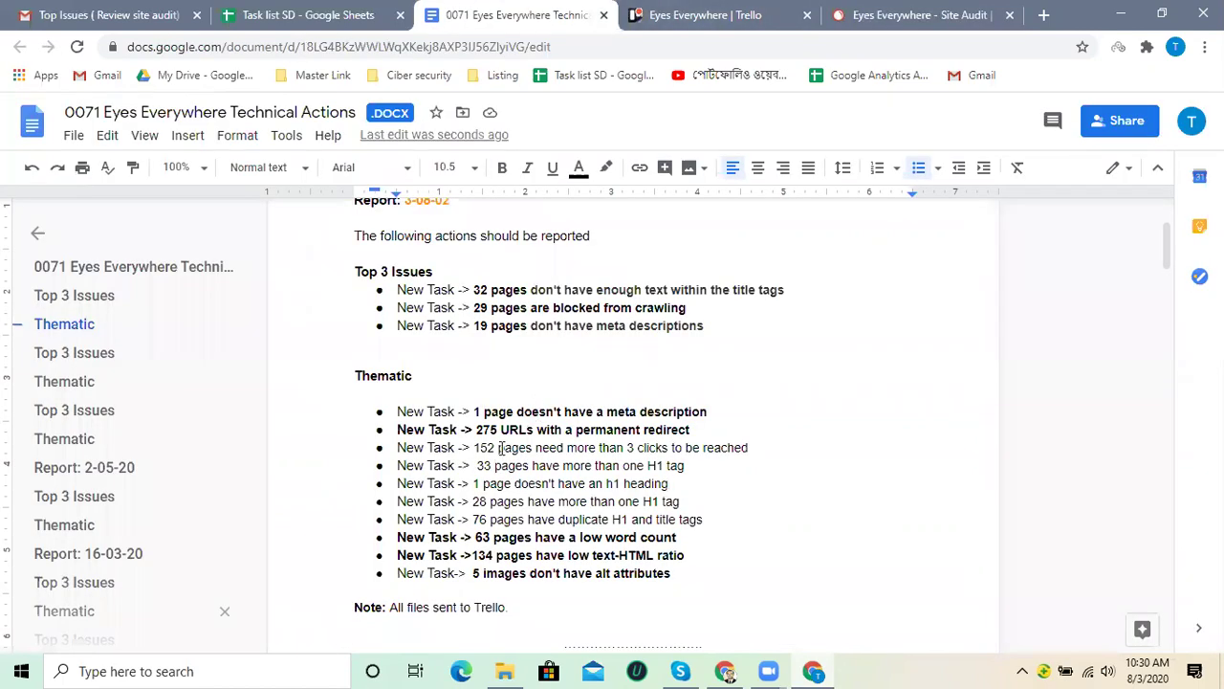
left_click(495, 448)
key("BackSpace")
key("BackSpace")
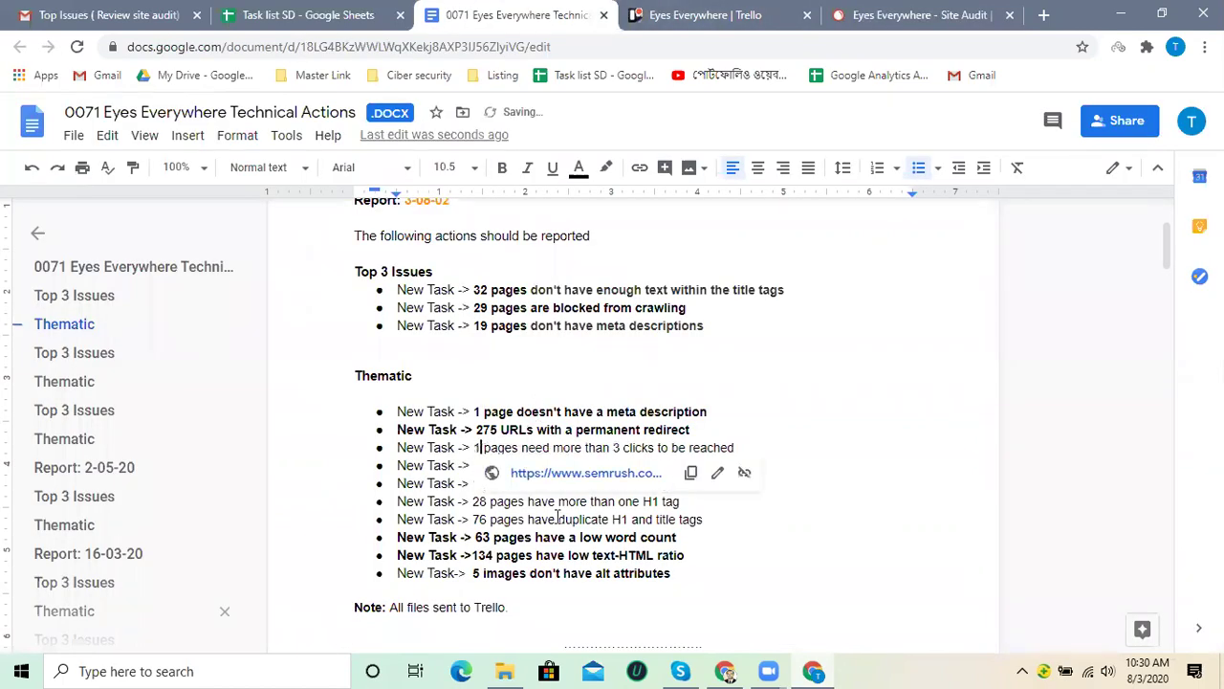
type("10")
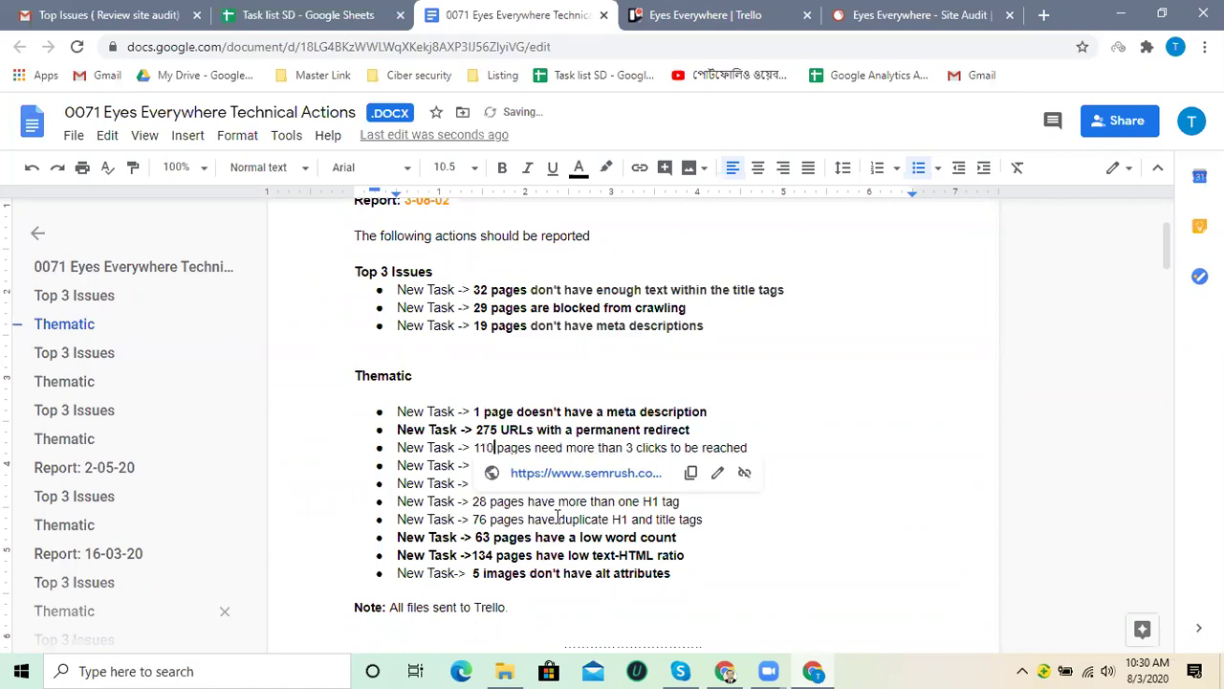
Compare the document's Thematic tasks with the site audit's notices.
left_click(719, 446)
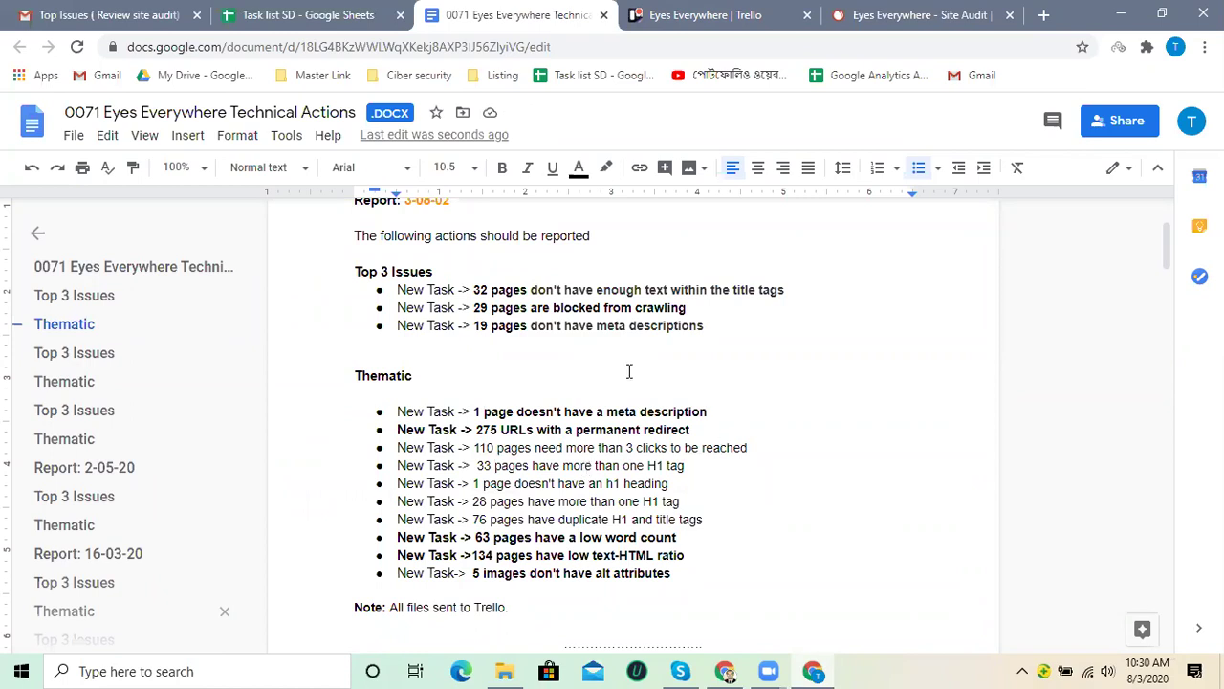
left_click(906, 12)
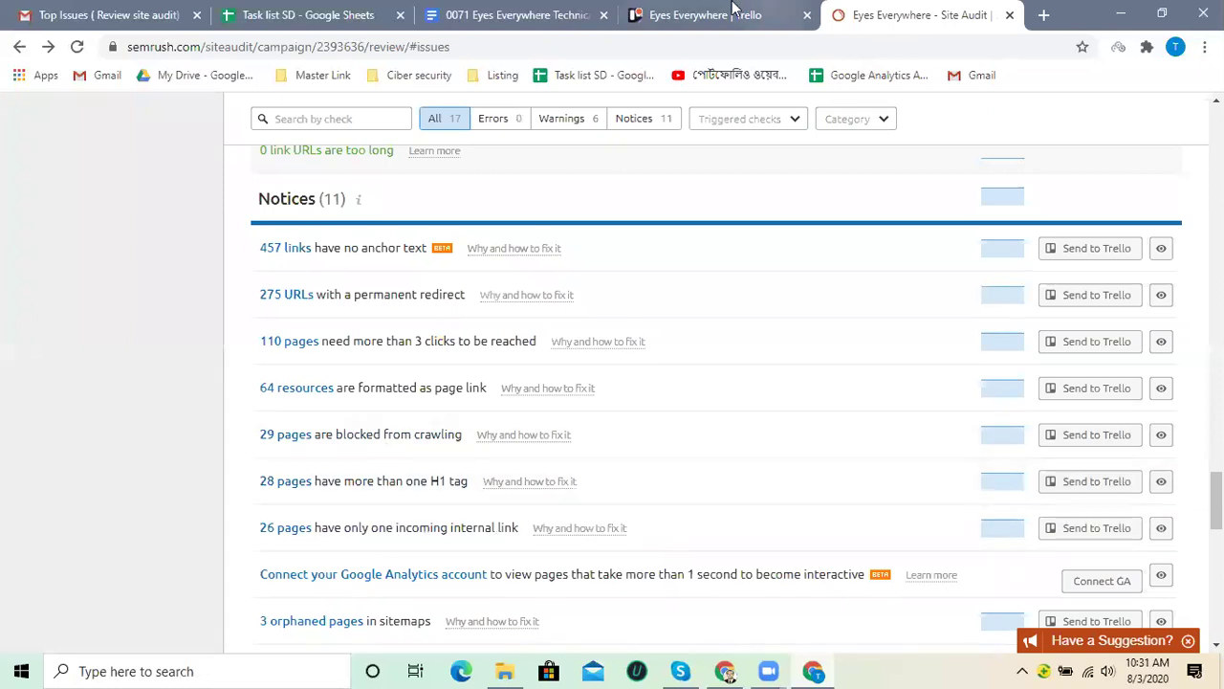
key("ctrl+3")
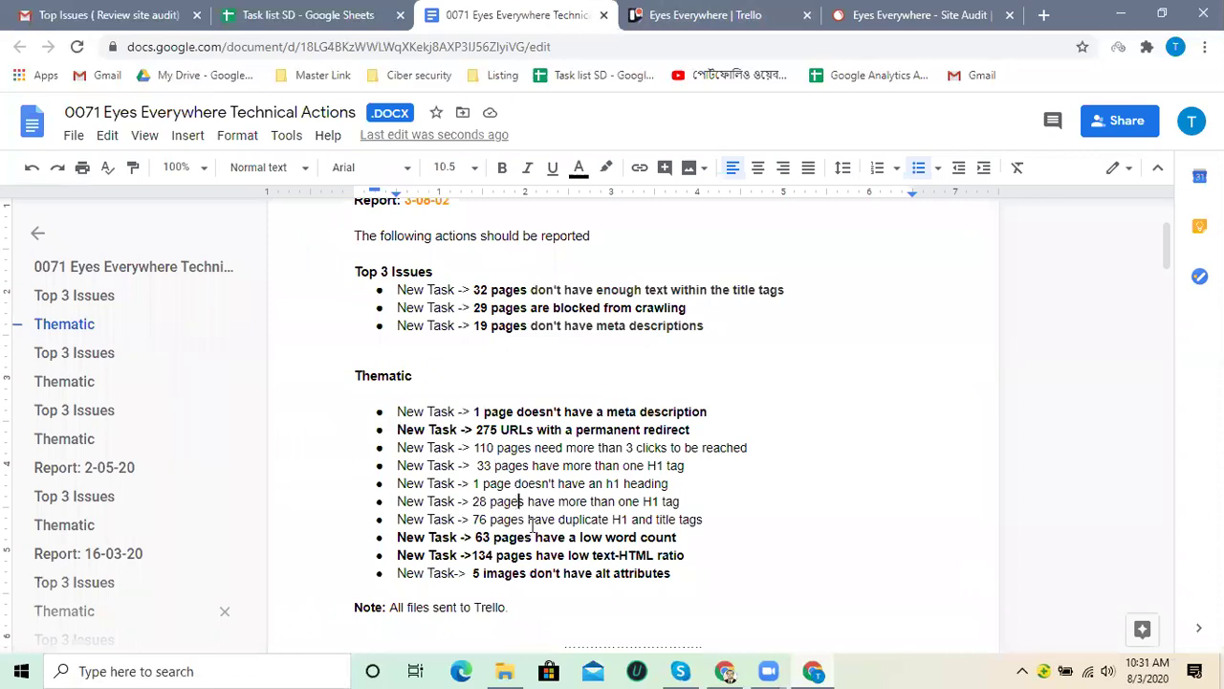
left_click(488, 523)
left_click_drag(488, 523, 559, 521)
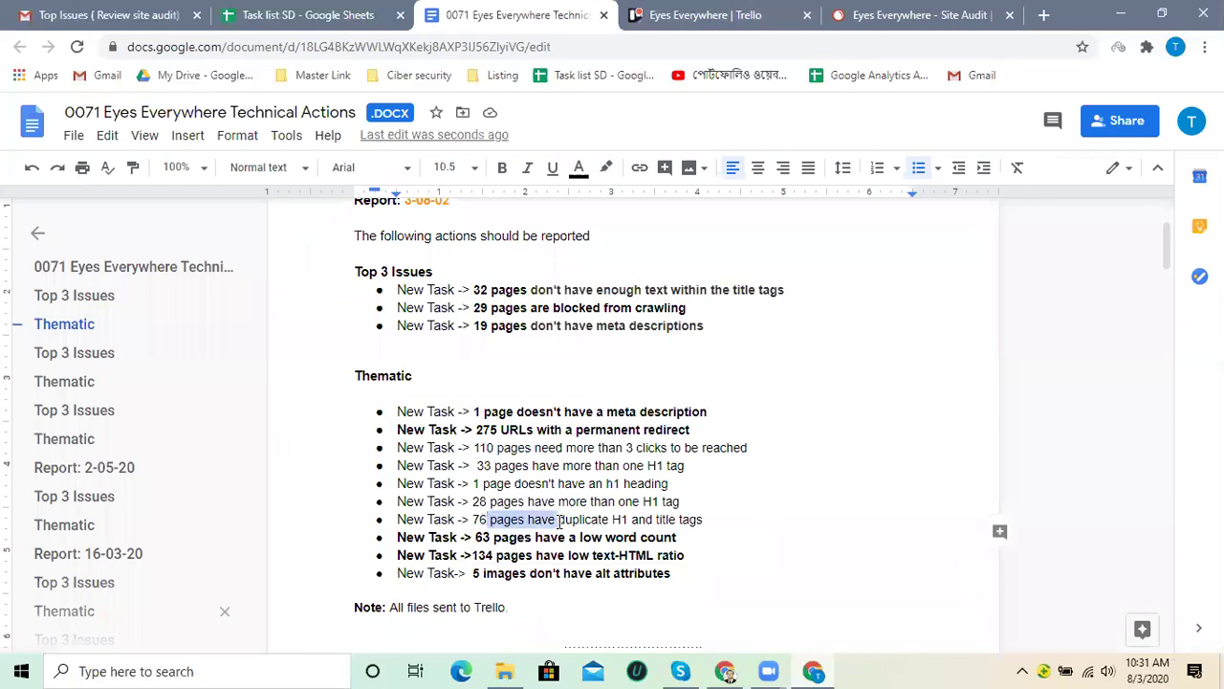
left_click(600, 520)
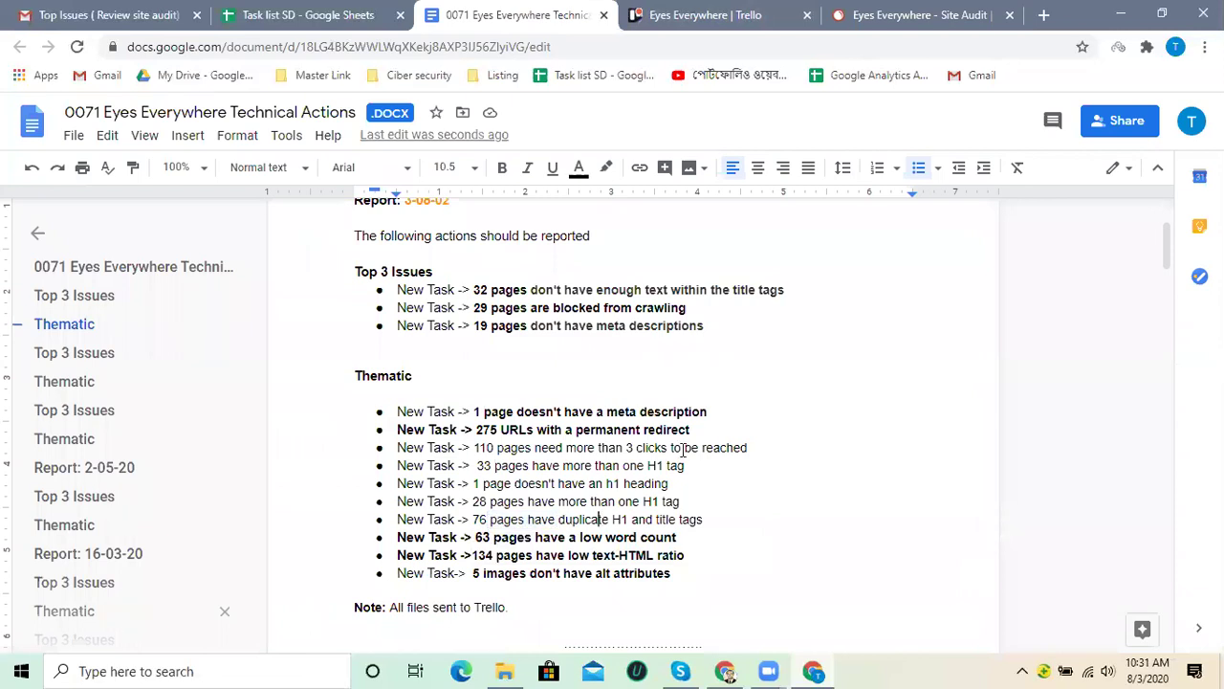
Look through the site audit's warnings and notices for the duplicate H1 and title tags issue.
left_click(927, 12)
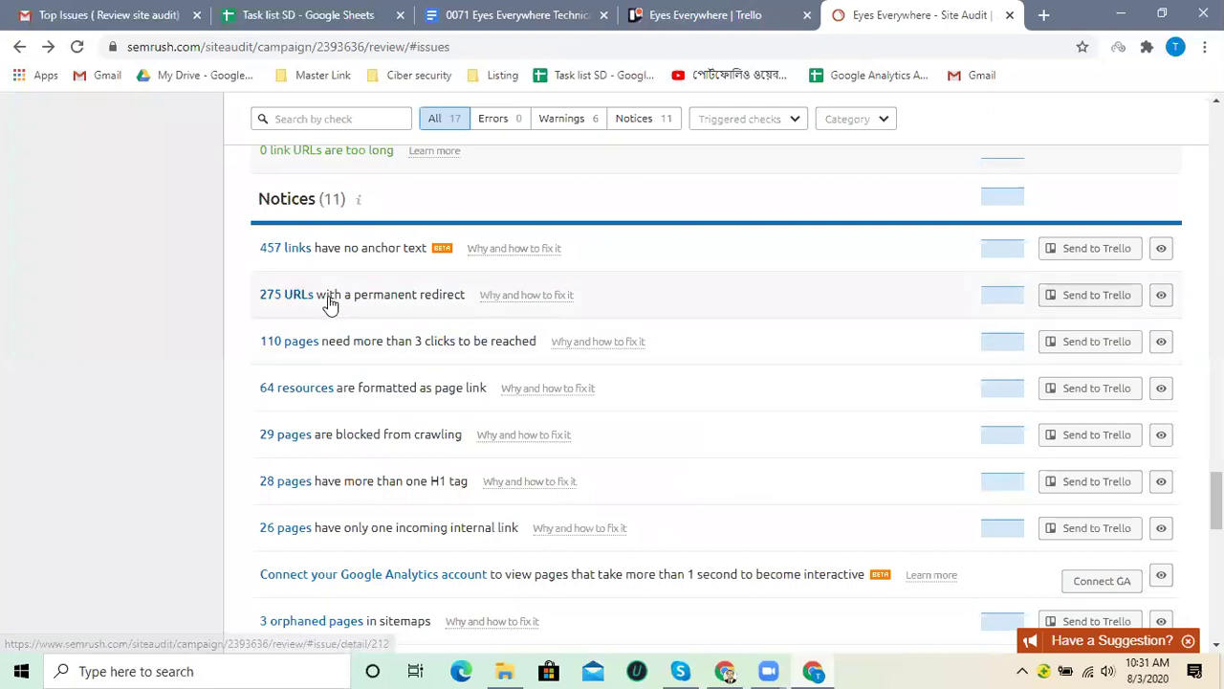
scroll(331, 293, "up", 8)
scroll(331, 295, "up", 8)
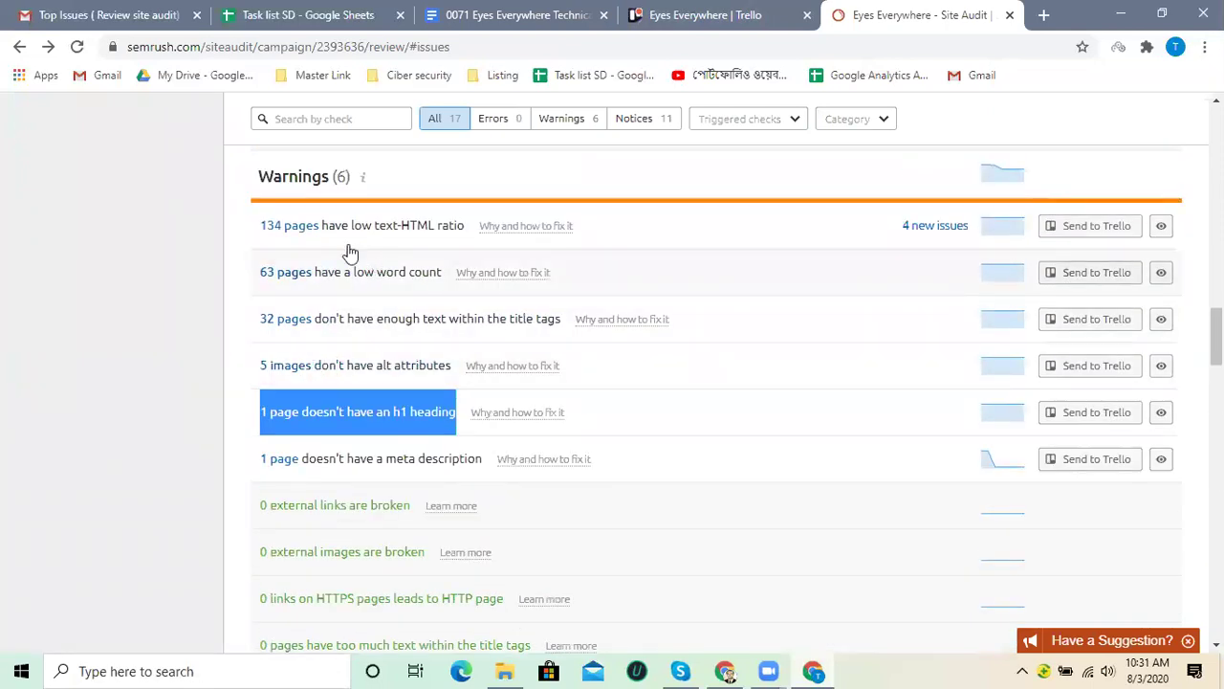
scroll(442, 467, "down", 15)
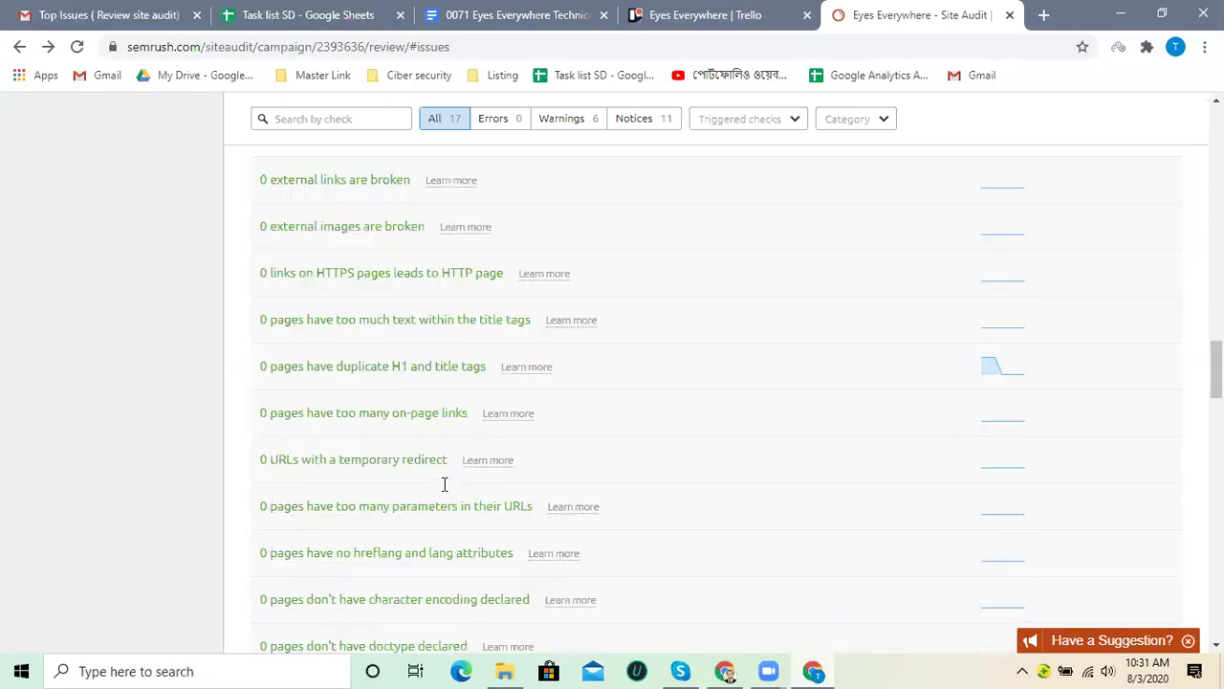
scroll(366, 396, "down", 1)
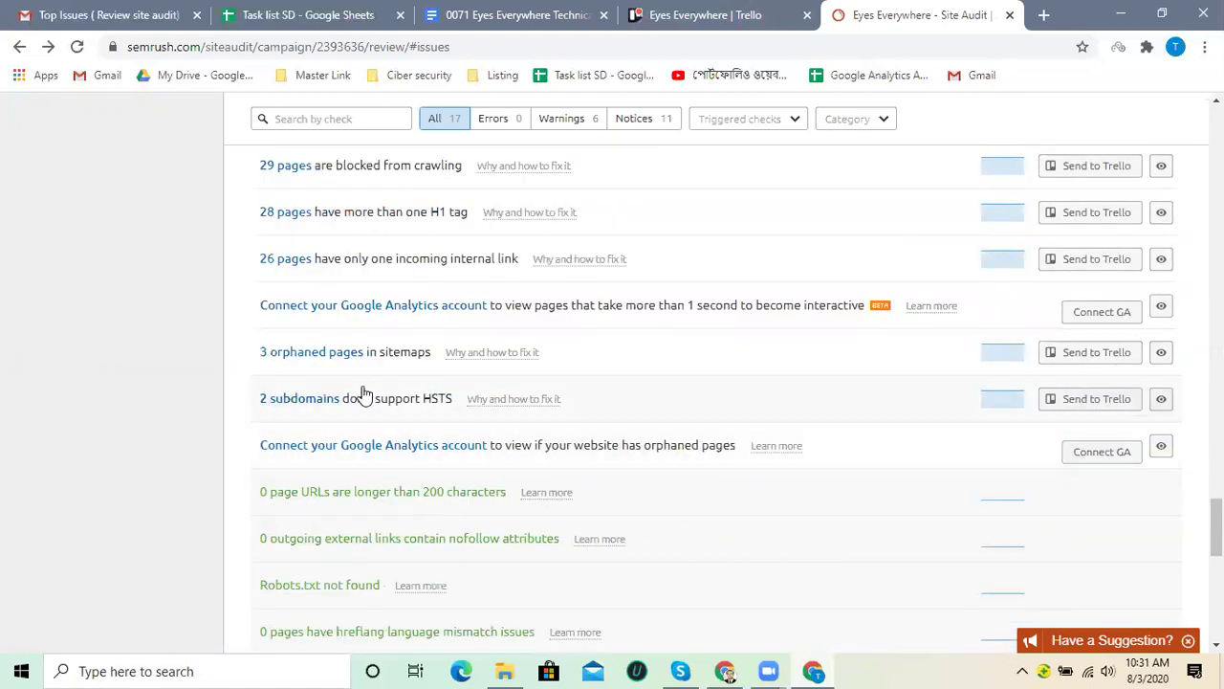
scroll(374, 394, "down", 3)
scroll(374, 396, "down", 4)
scroll(374, 400, "up", 8)
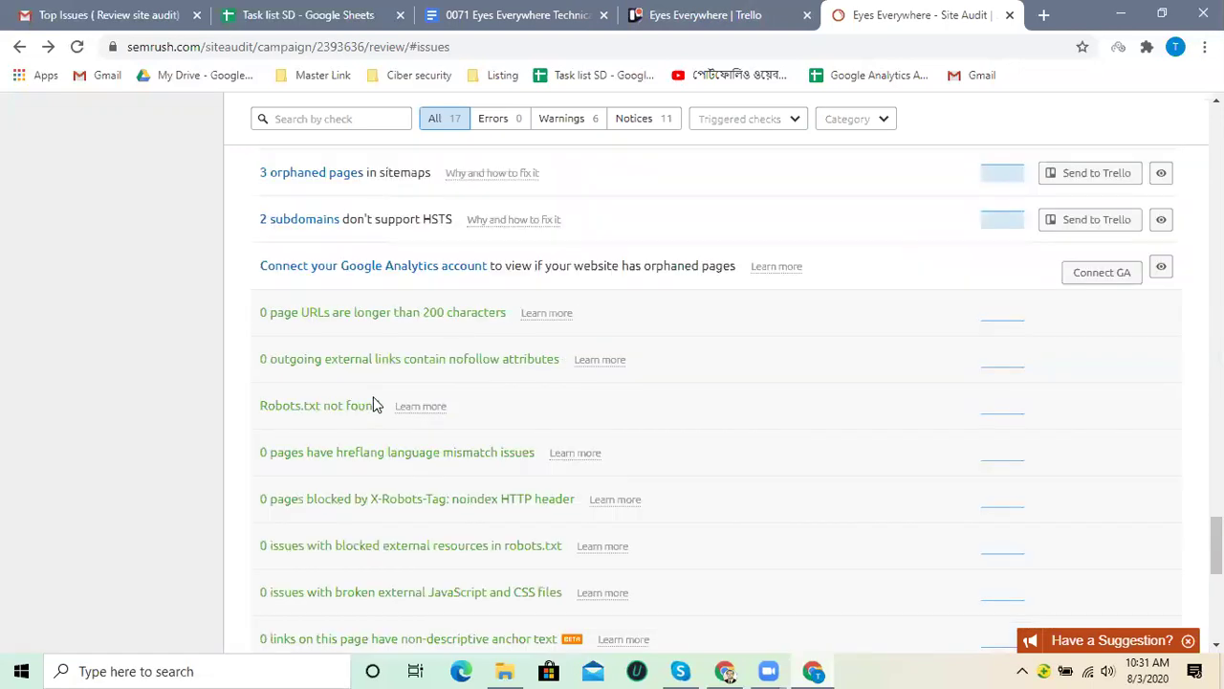
scroll(366, 347, "up", 1)
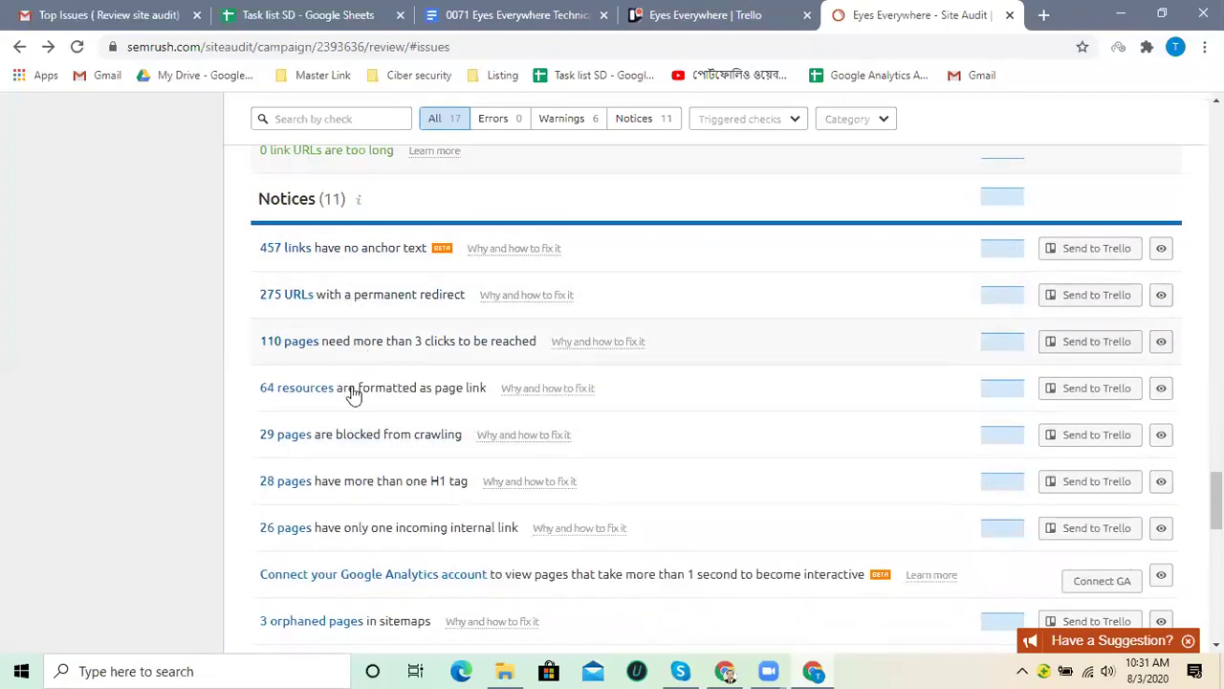
scroll(356, 485, "down", 1)
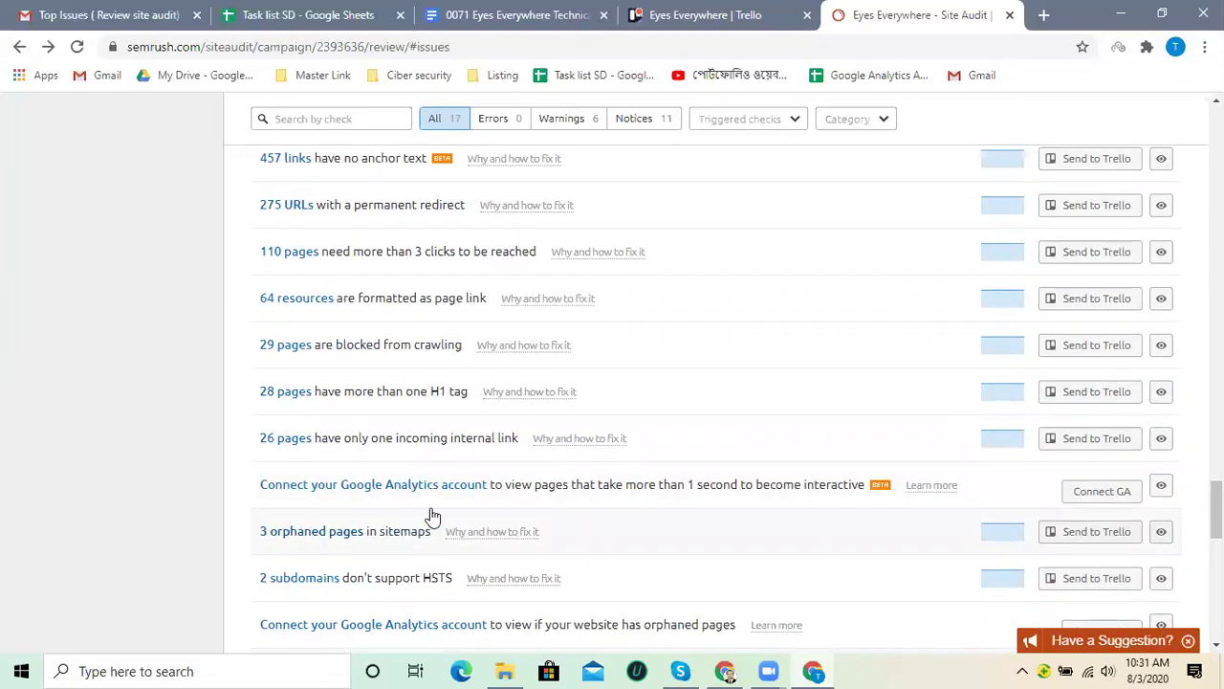
scroll(432, 517, "down", 2)
scroll(390, 506, "down", 2)
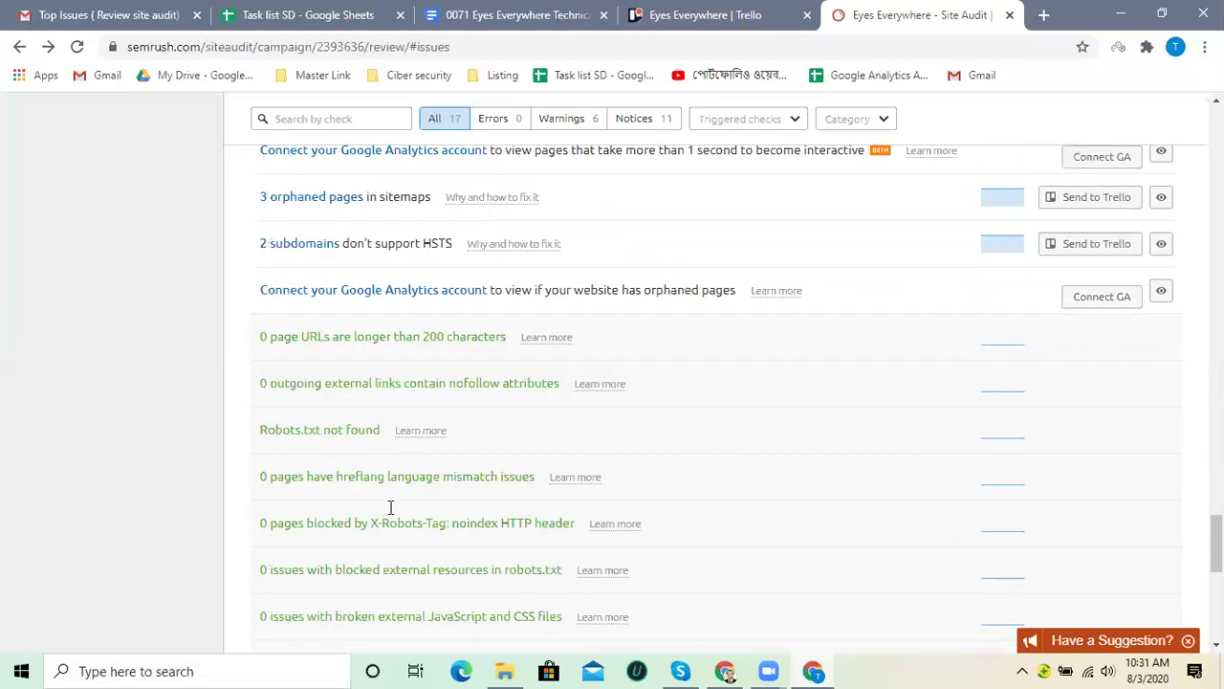
scroll(430, 446, "down", 1)
scroll(430, 446, "up", 4)
Delete the Thematic task about pages with duplicate H1 and title tags from the Technical Actions document.
key("ctrl+3")
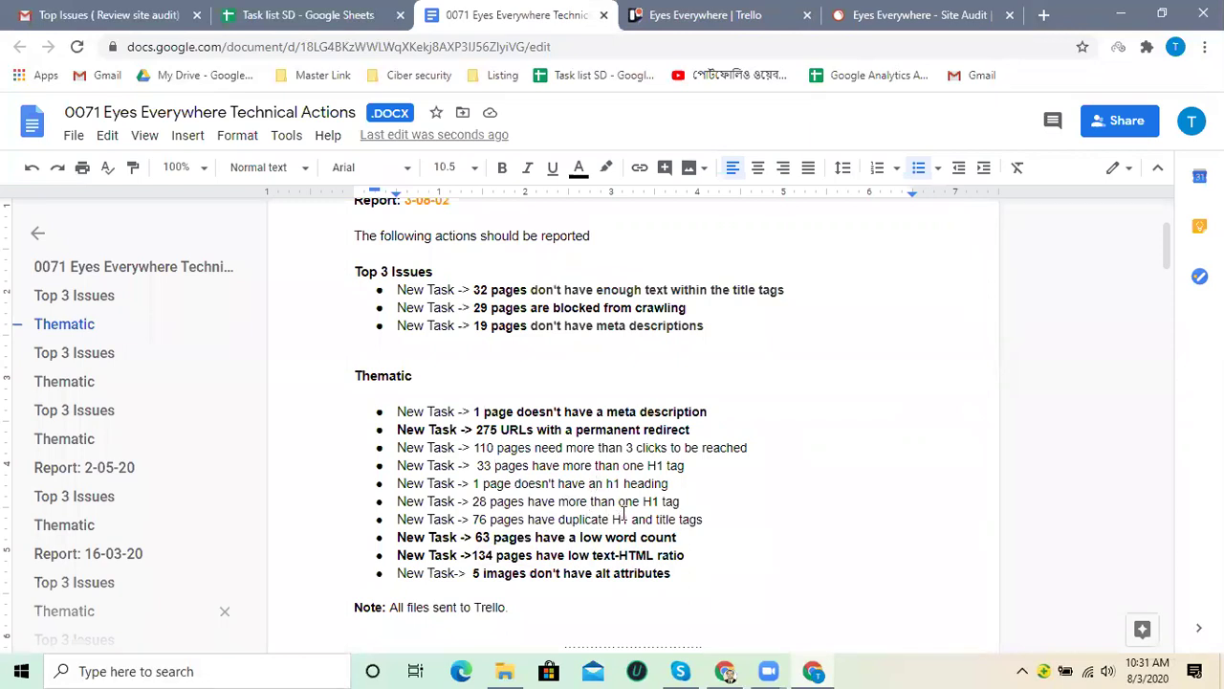
left_click_drag(717, 522, 378, 522)
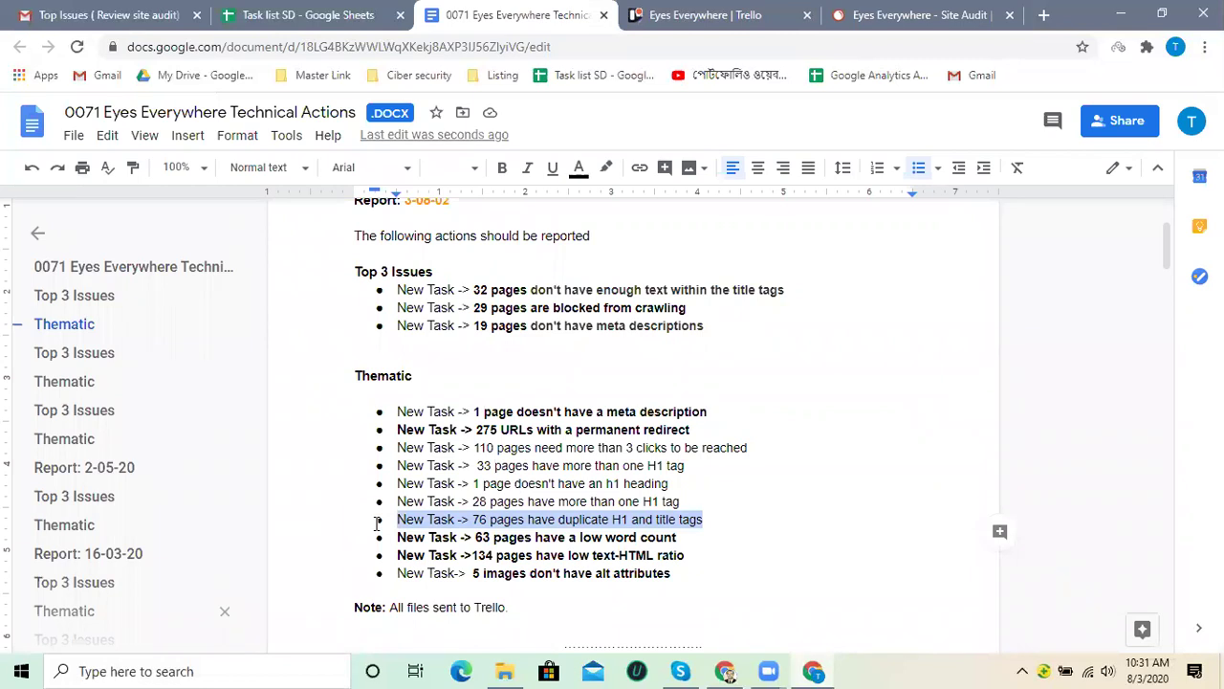
key("BackSpace")
key("BackSpace")
key("BackSpace")
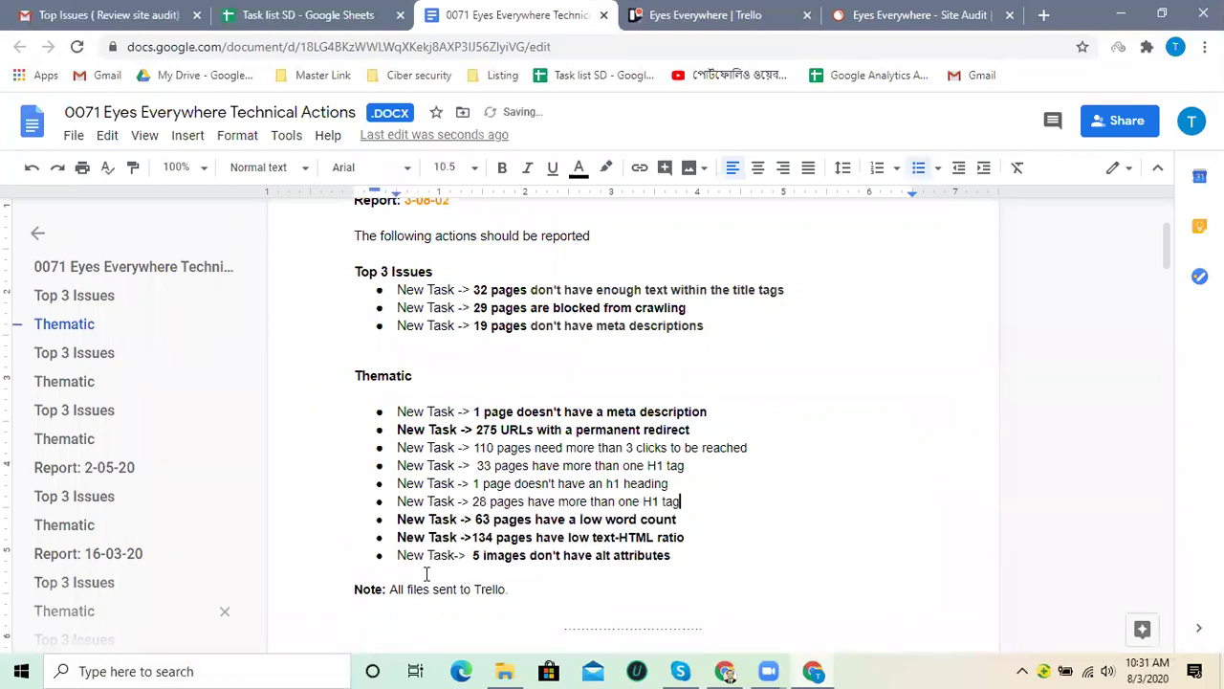
Remove the bold formatting from all the tasks in the first Thematic list.
left_click_drag(693, 553, 376, 399)
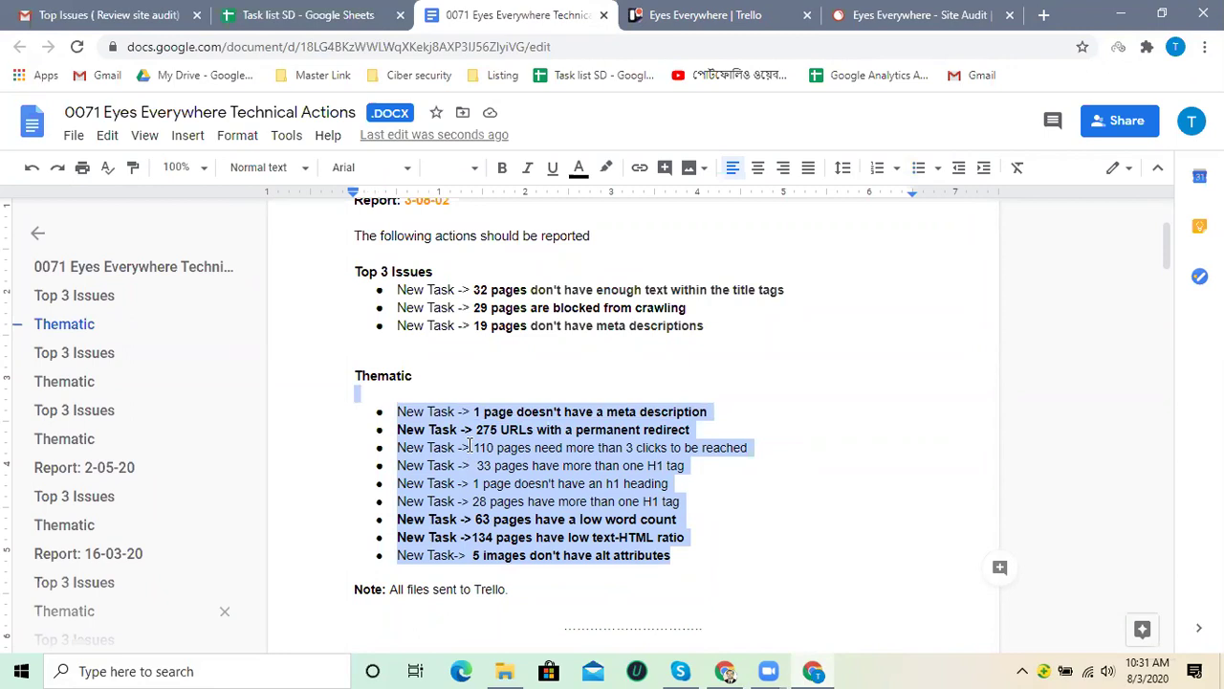
key("ctrl+b")
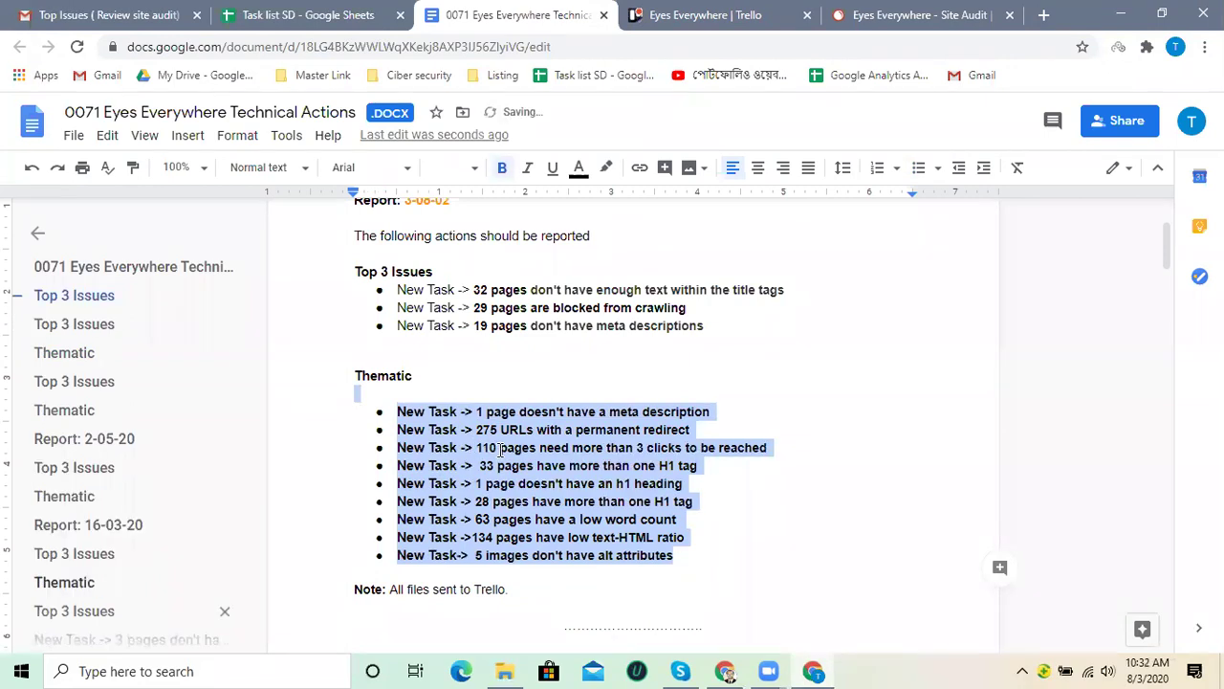
key("ctrl+b")
left_click(755, 490)
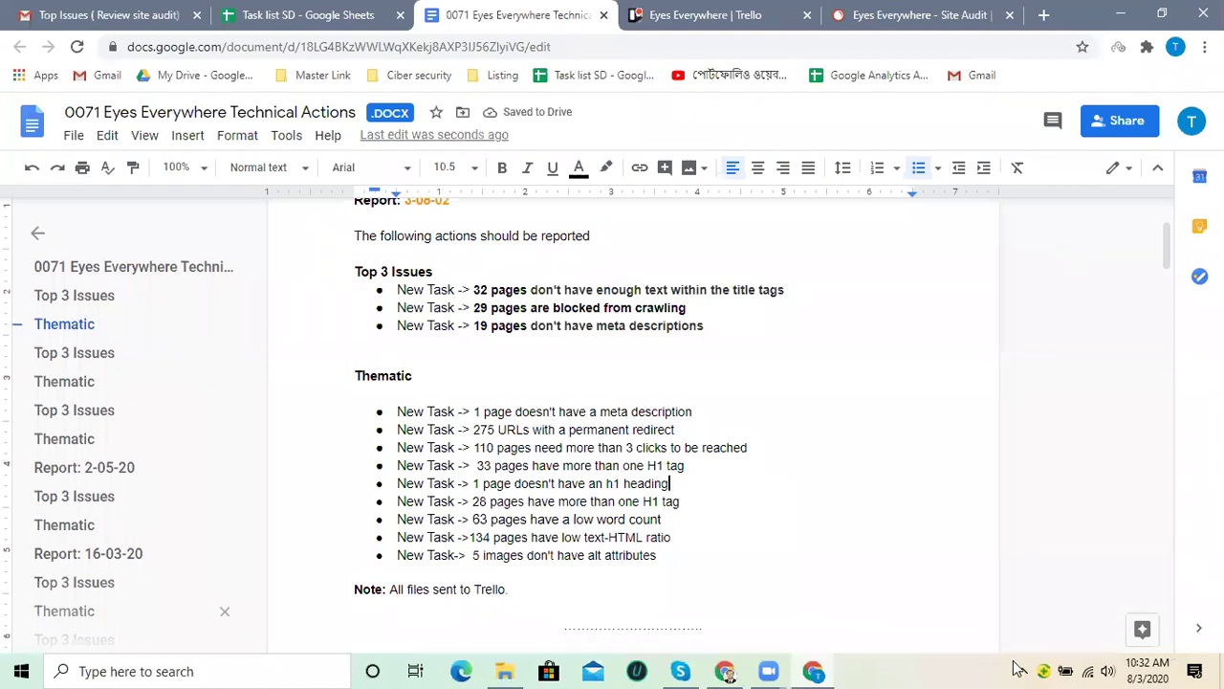
double_click(711, 515)
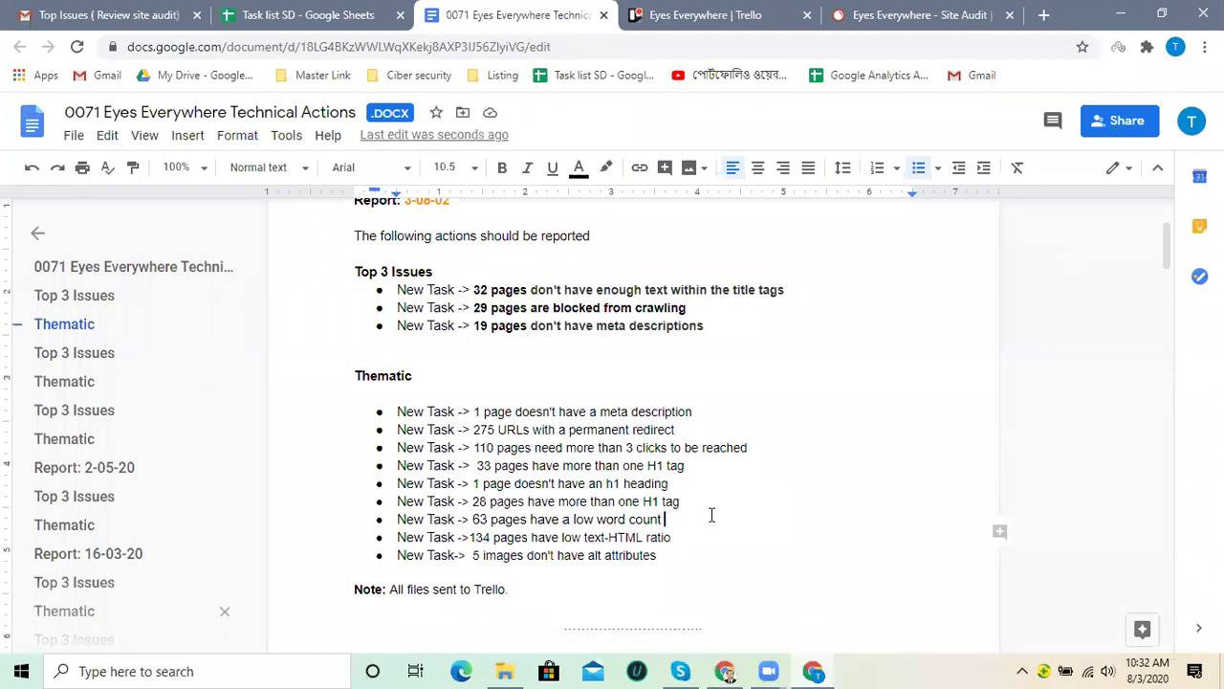
scroll(711, 515, "down", 1)
scroll(710, 514, "up", 2)
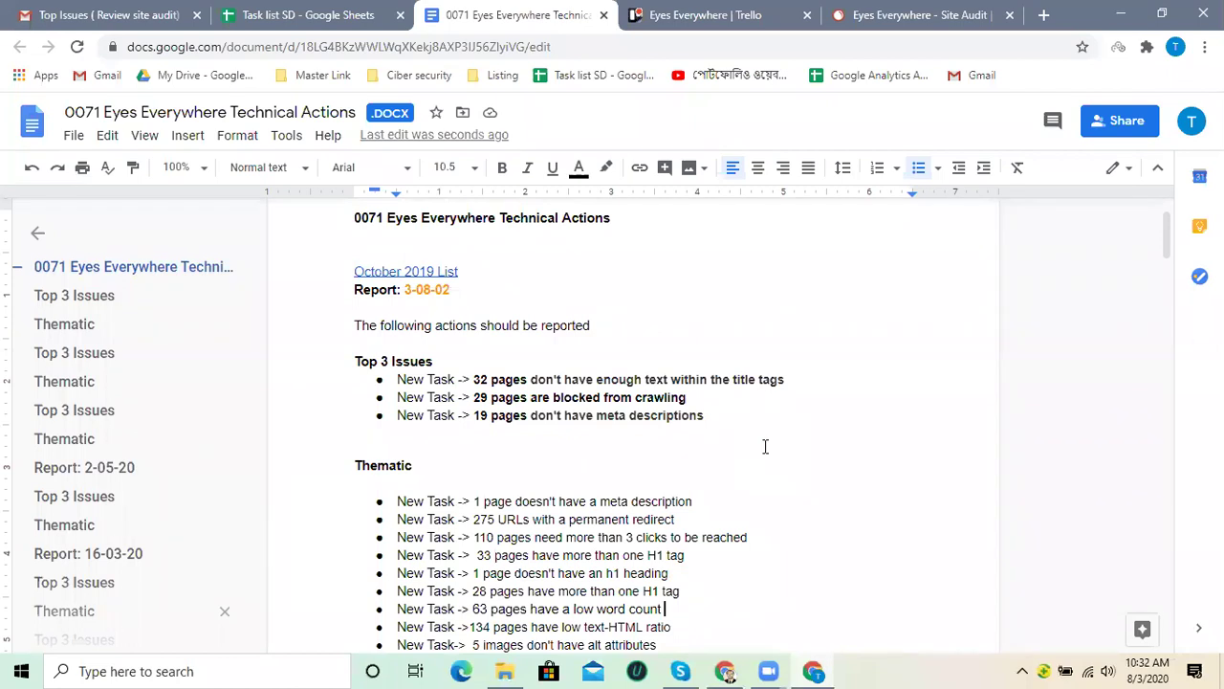
left_click(719, 14)
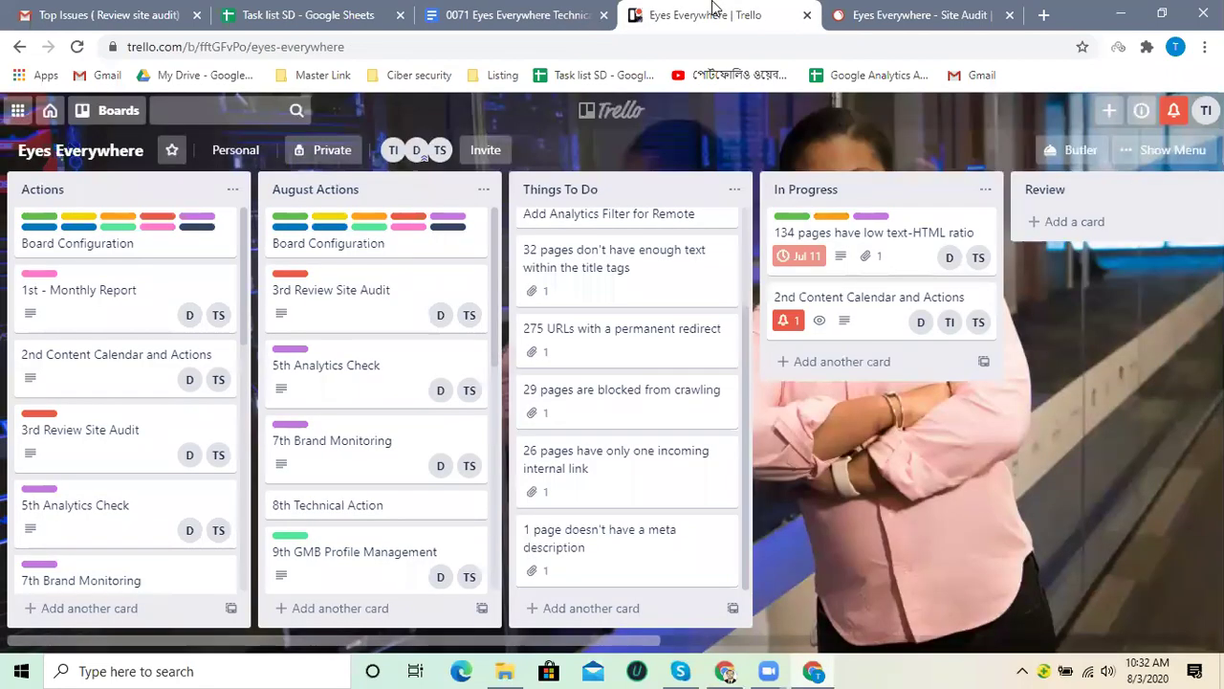
left_click(507, 14)
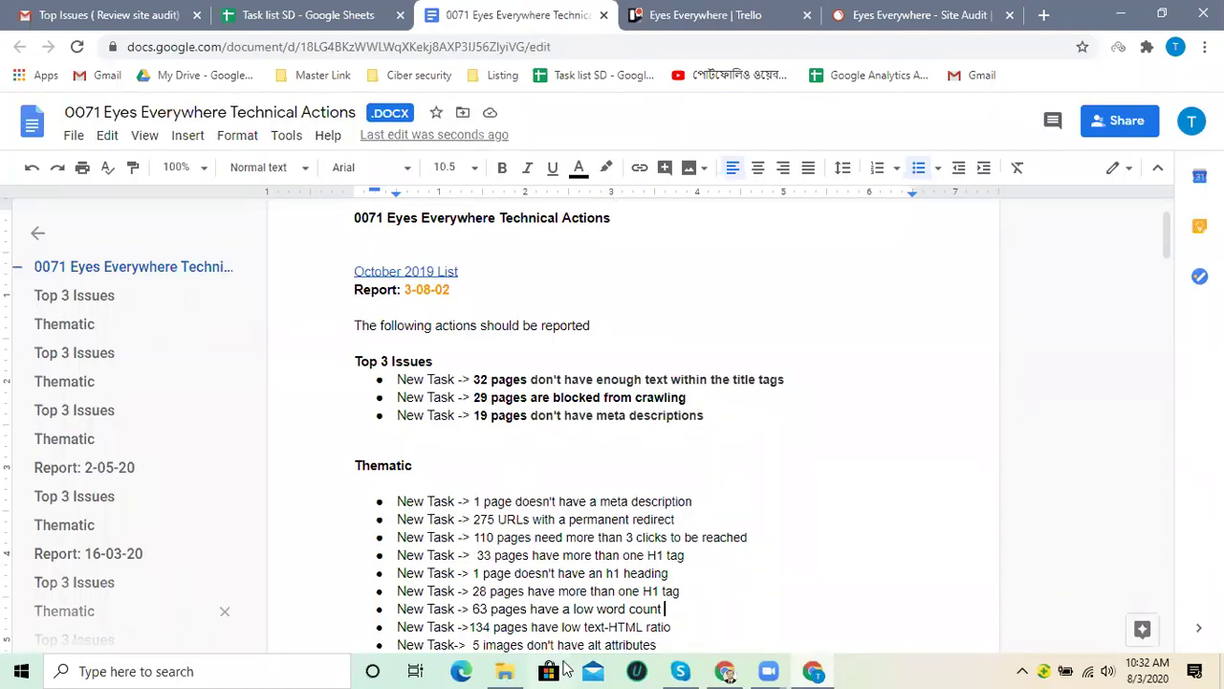
left_click(779, 461)
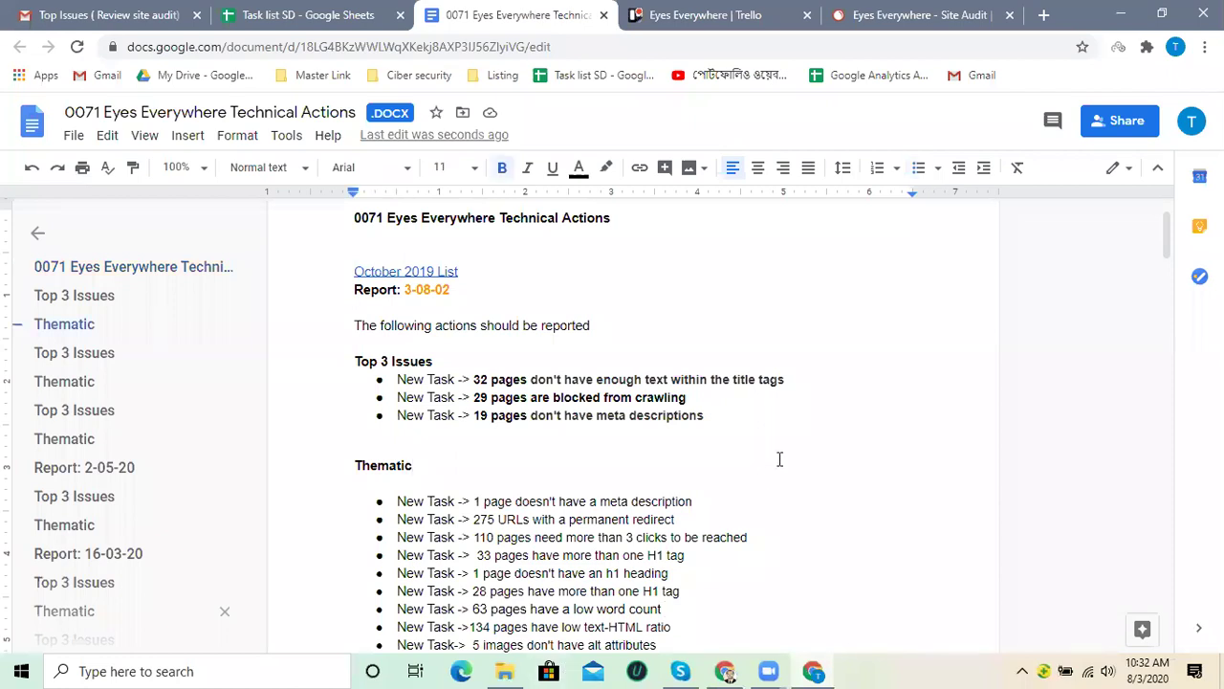
scroll(779, 459, "down", 3)
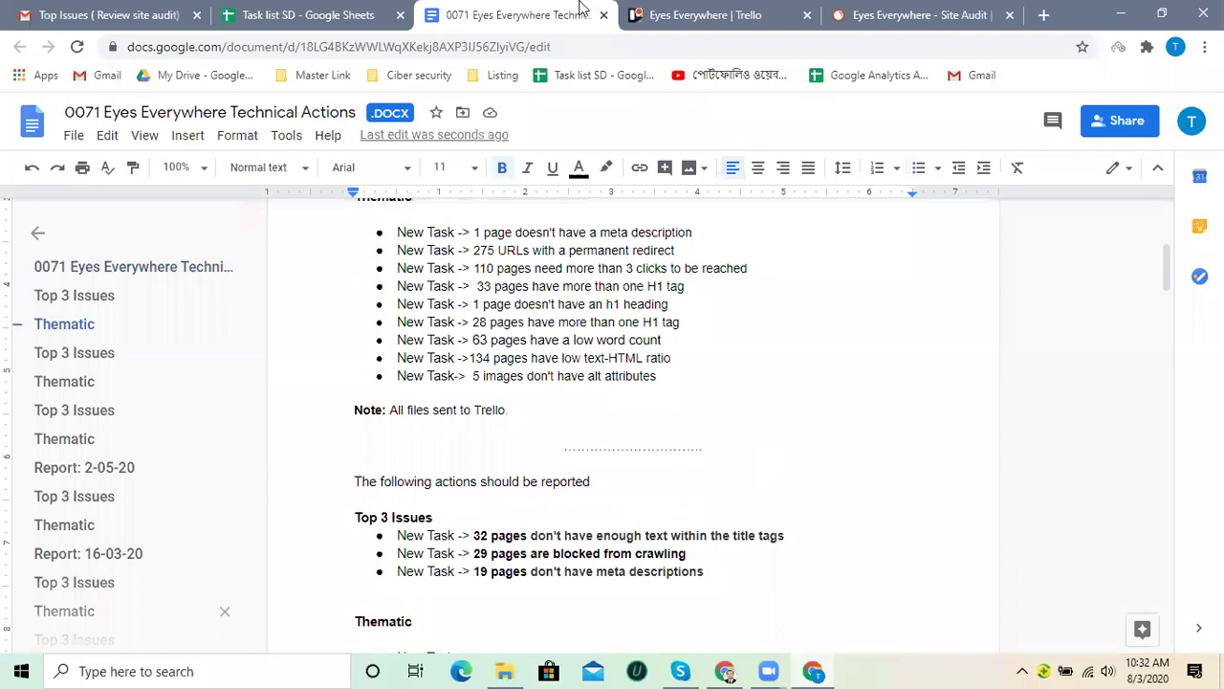
Switch to Facebook and send the messages "ki somossa?", "screen short den" and "?" in the open chat.
left_click(724, 670)
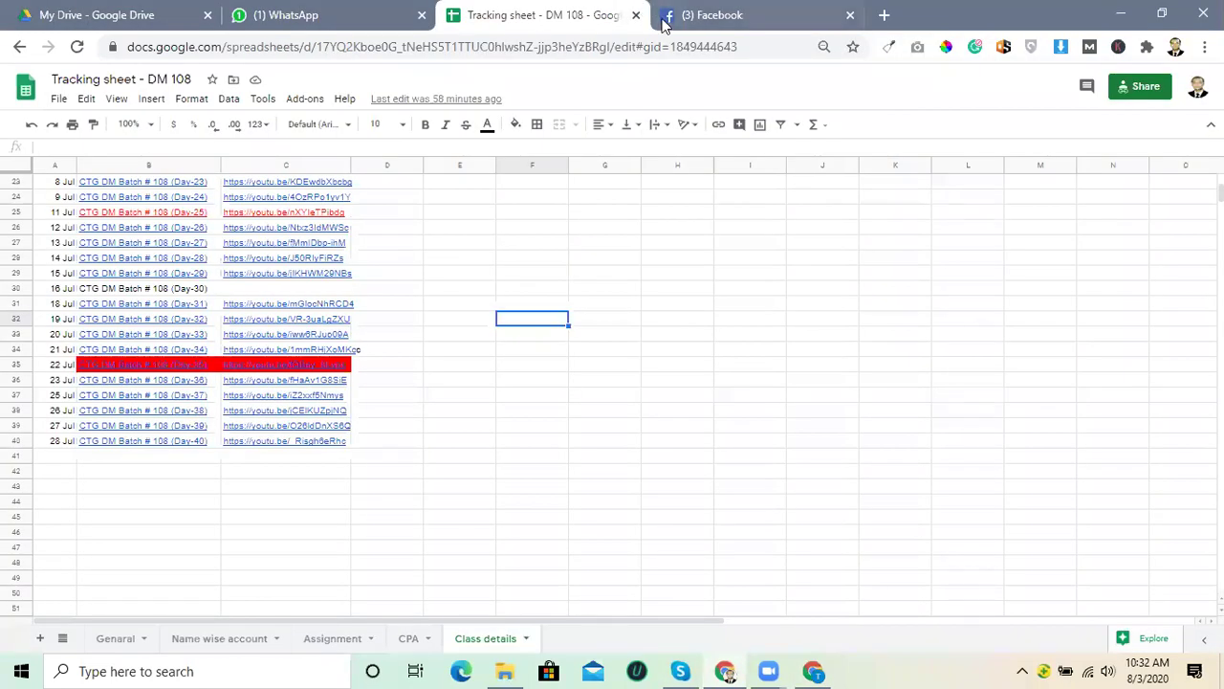
left_click(703, 14)
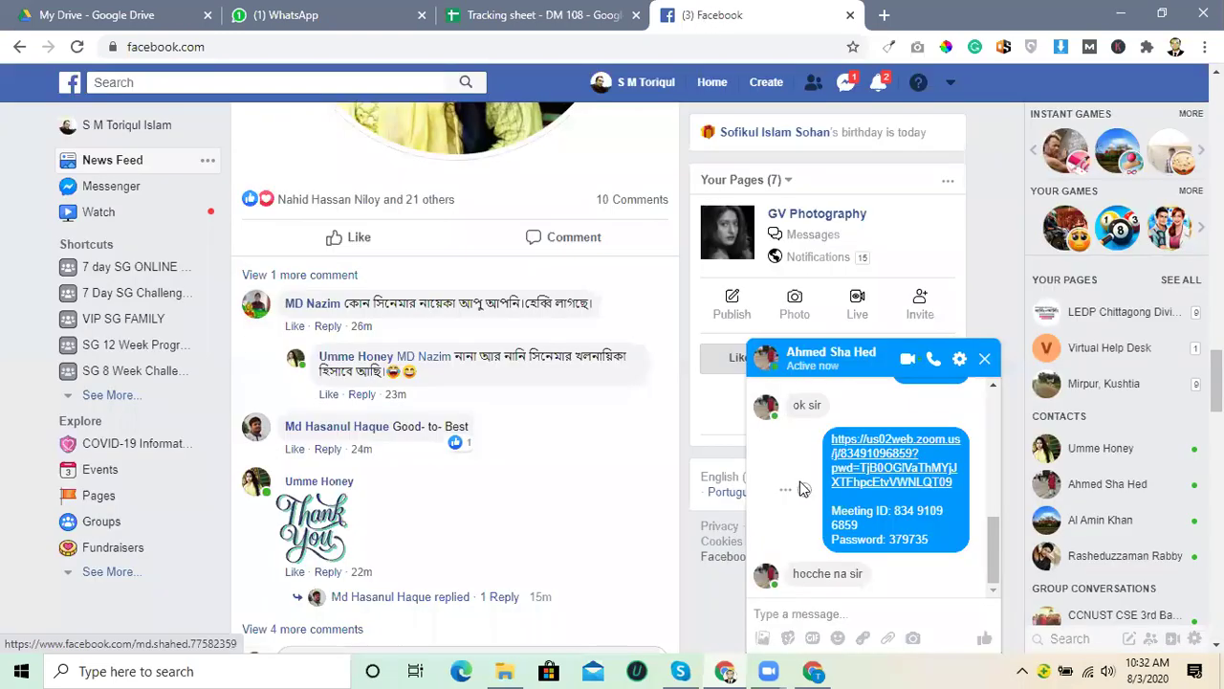
left_click(893, 604)
type("ki ")
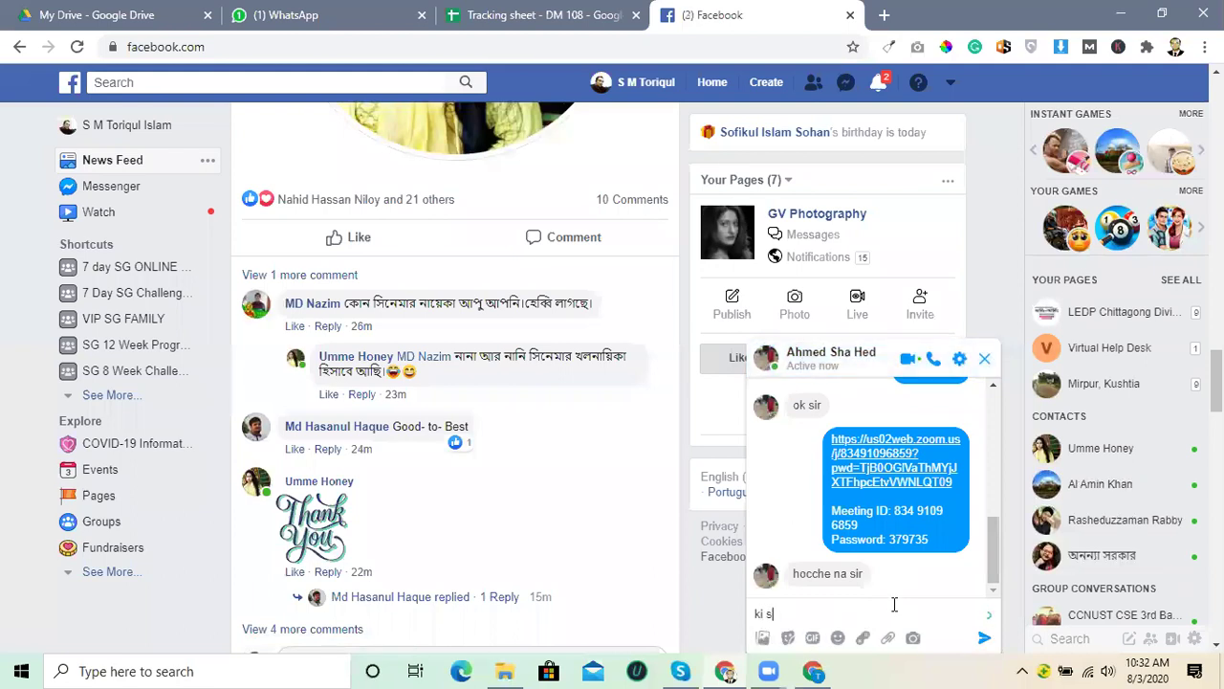
type("somossa?")
key("Return")
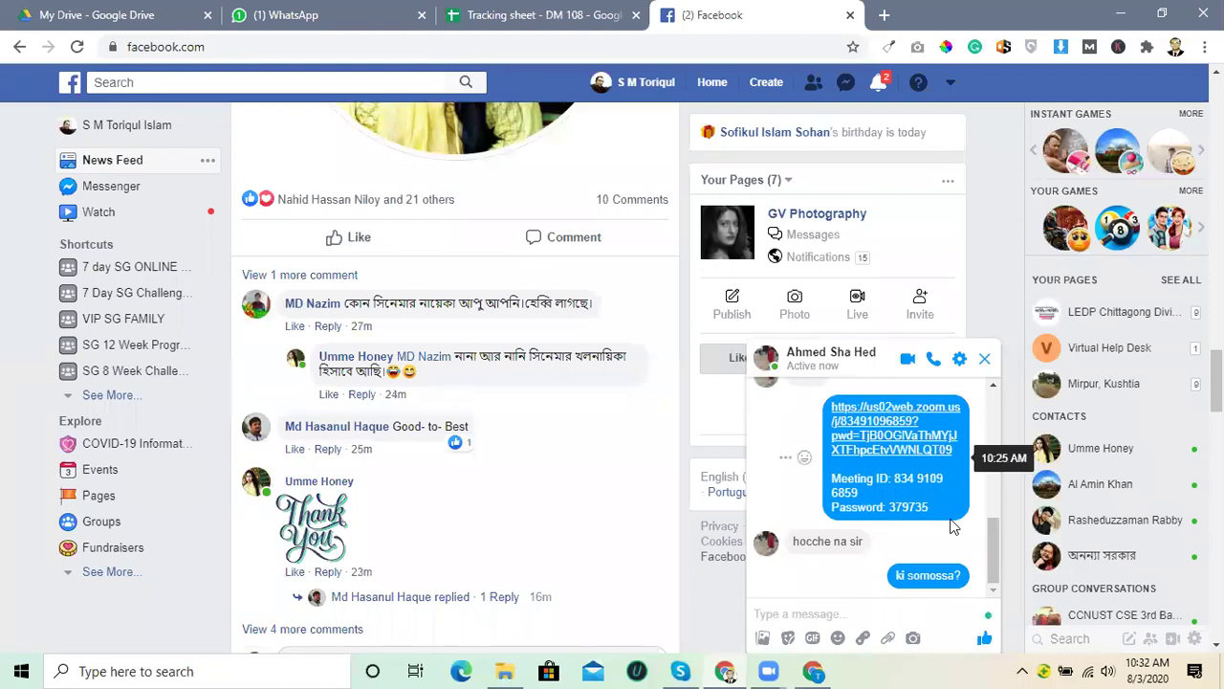
type("screen short den")
key("Return")
type("?")
key("Return")
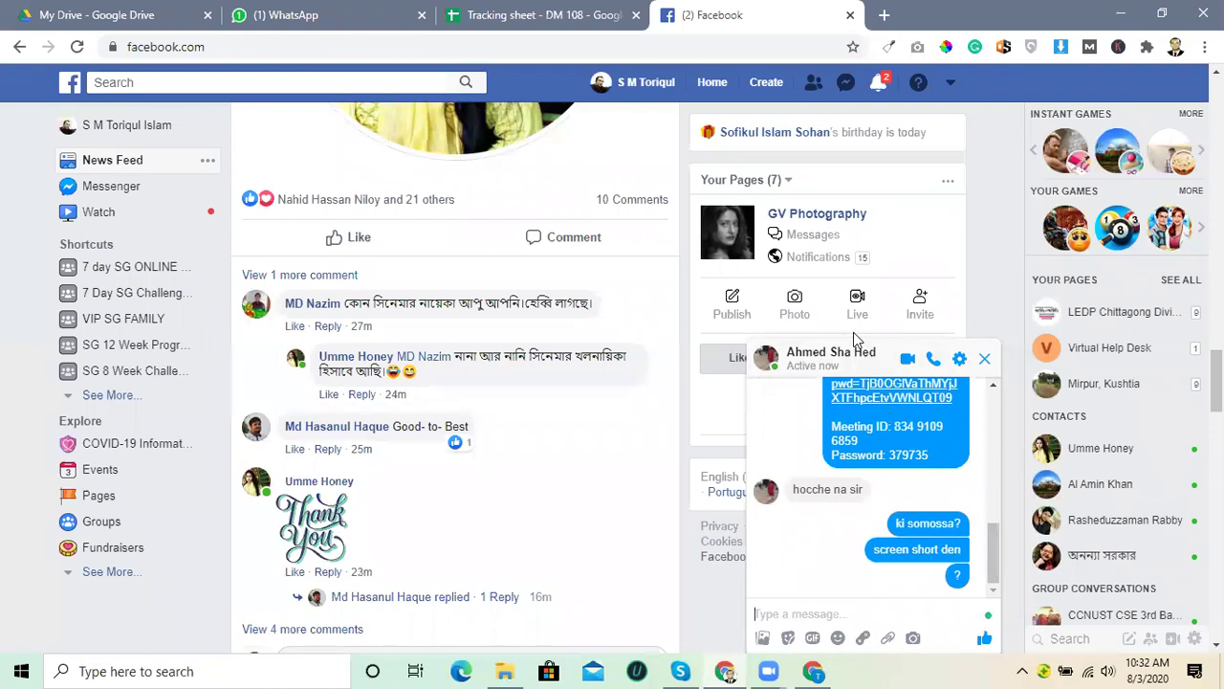
Clear the Facebook notification alerts and close the chat window.
left_click(887, 84)
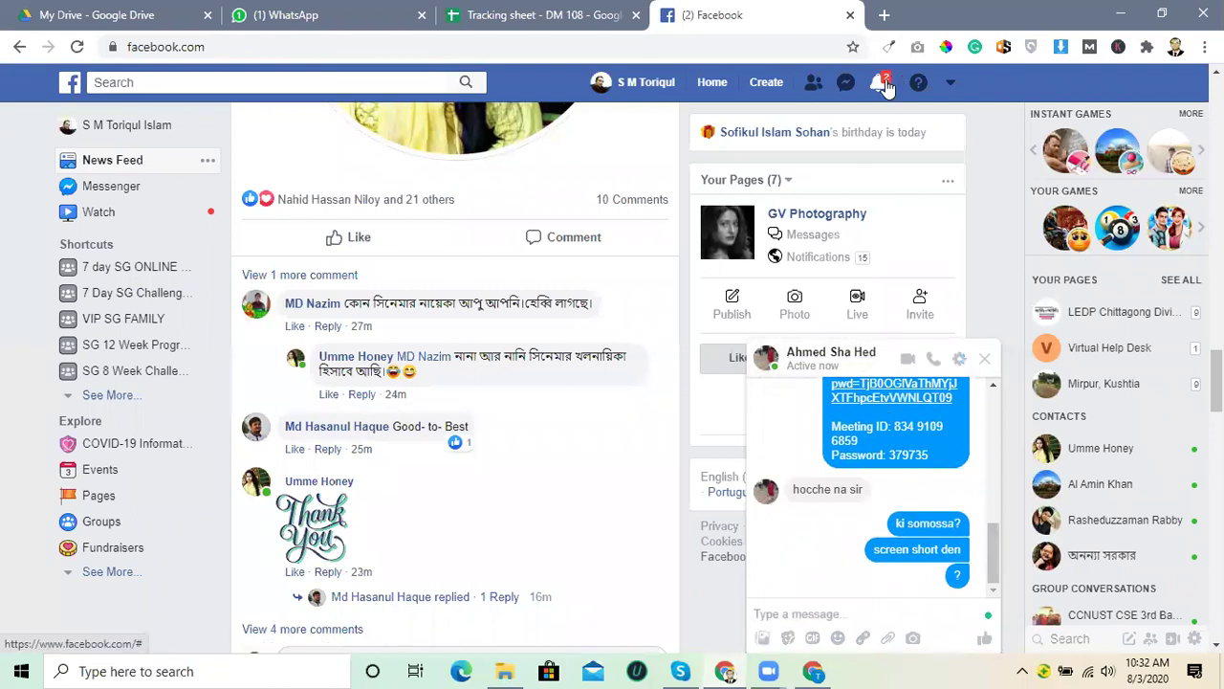
left_click(886, 86)
left_click(984, 359)
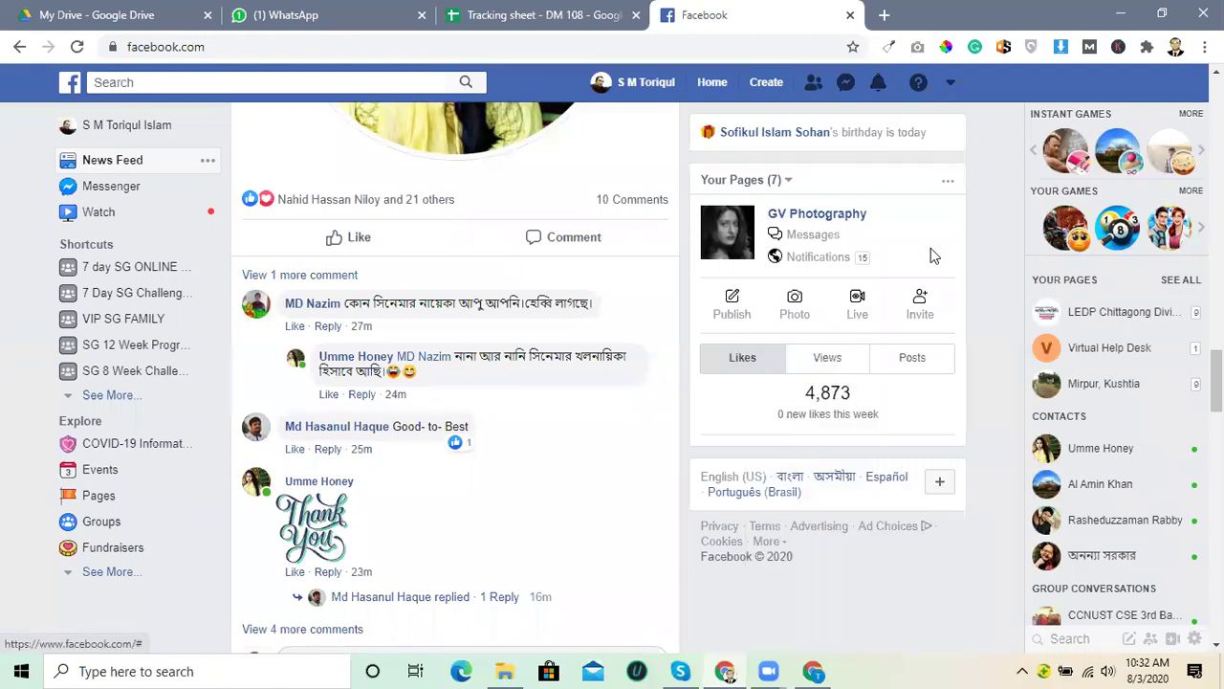
Minimize the browser window with Facebook and WhatsApp to return to the Technical Actions document.
left_click(550, 8)
left_click(342, 8)
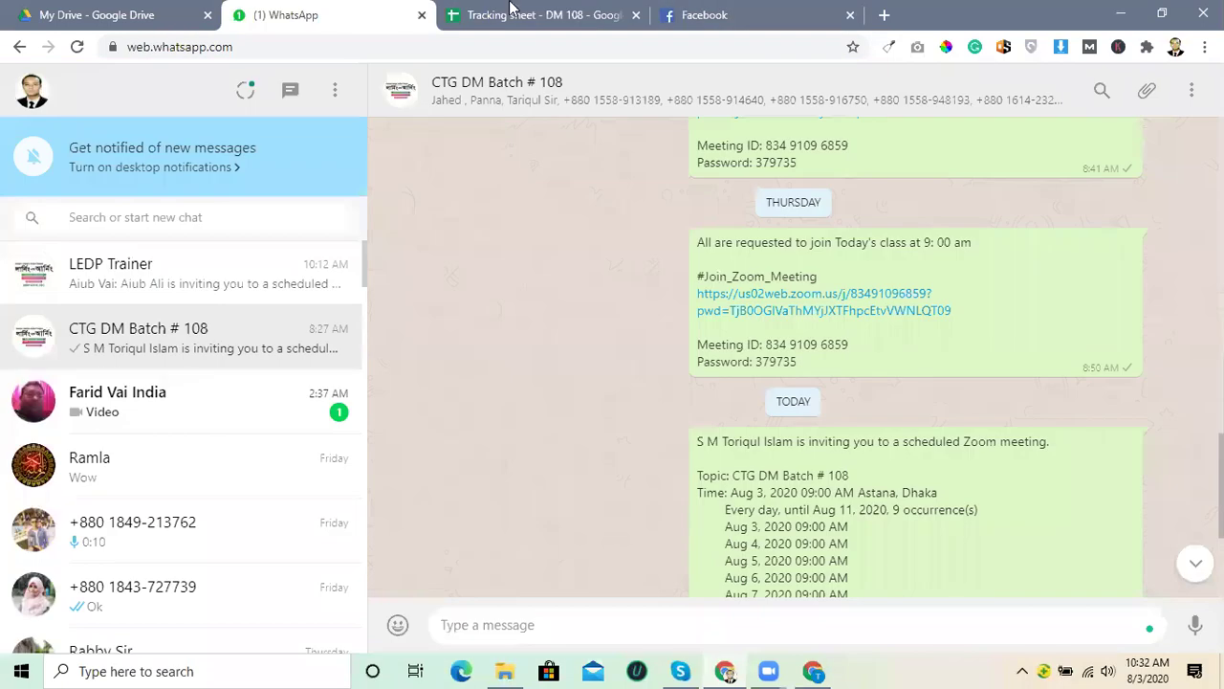
left_click(510, 10)
left_click(801, 9)
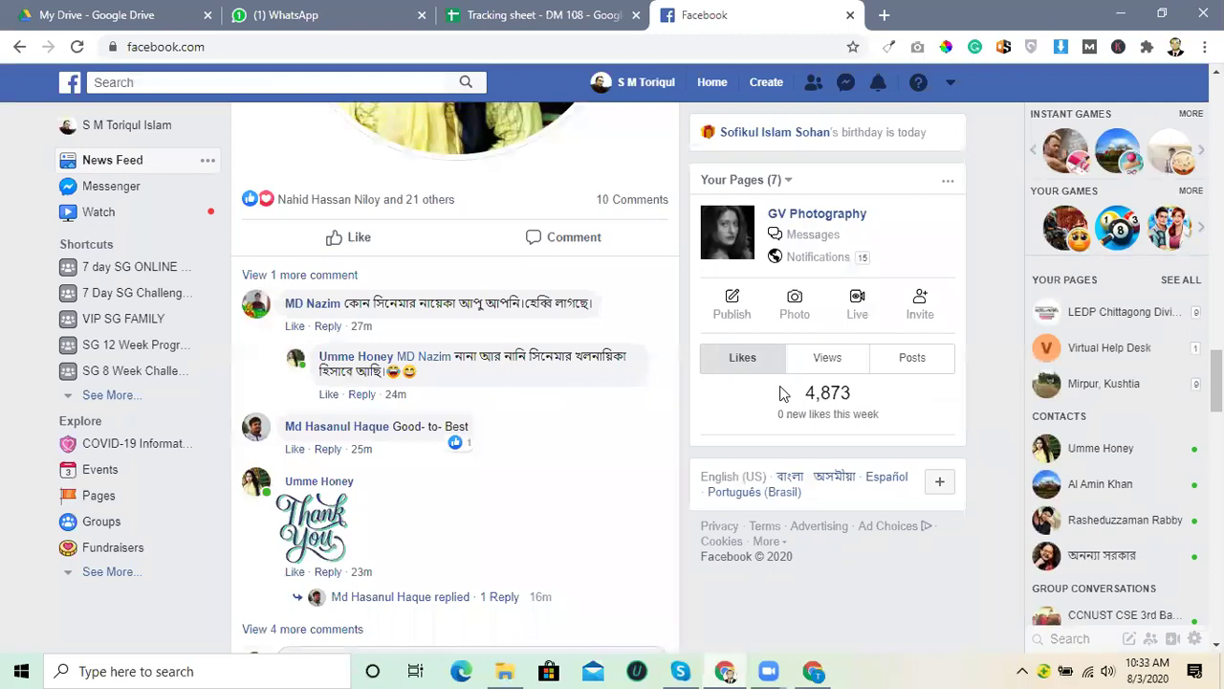
left_click(1119, 13)
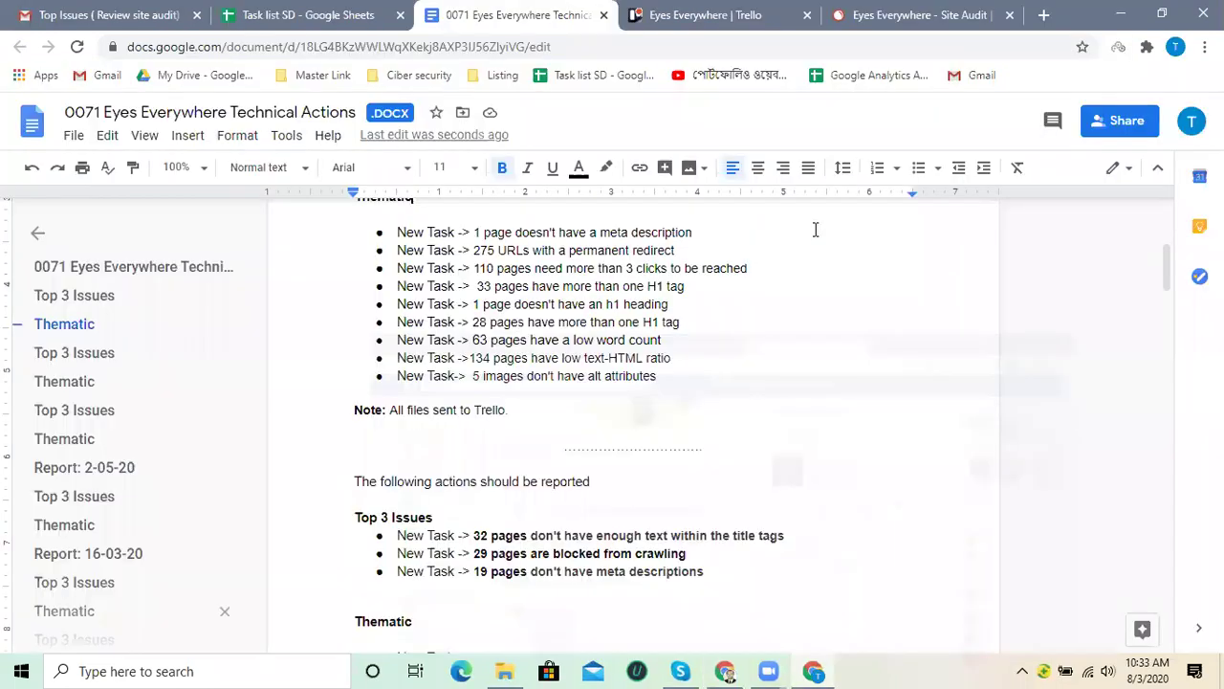
Glance over the task list, the Gmail thread and the finished report, and close the Eyes Everywhere Technical Actions document.
left_click(356, 10)
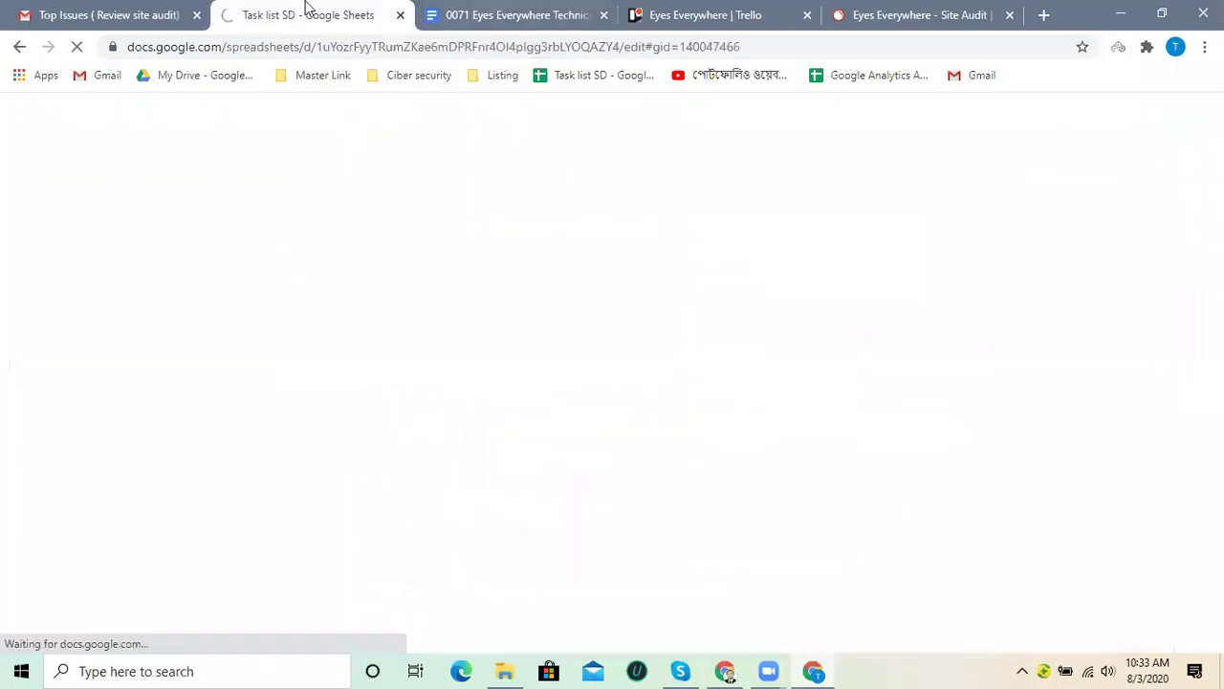
left_click(98, 11)
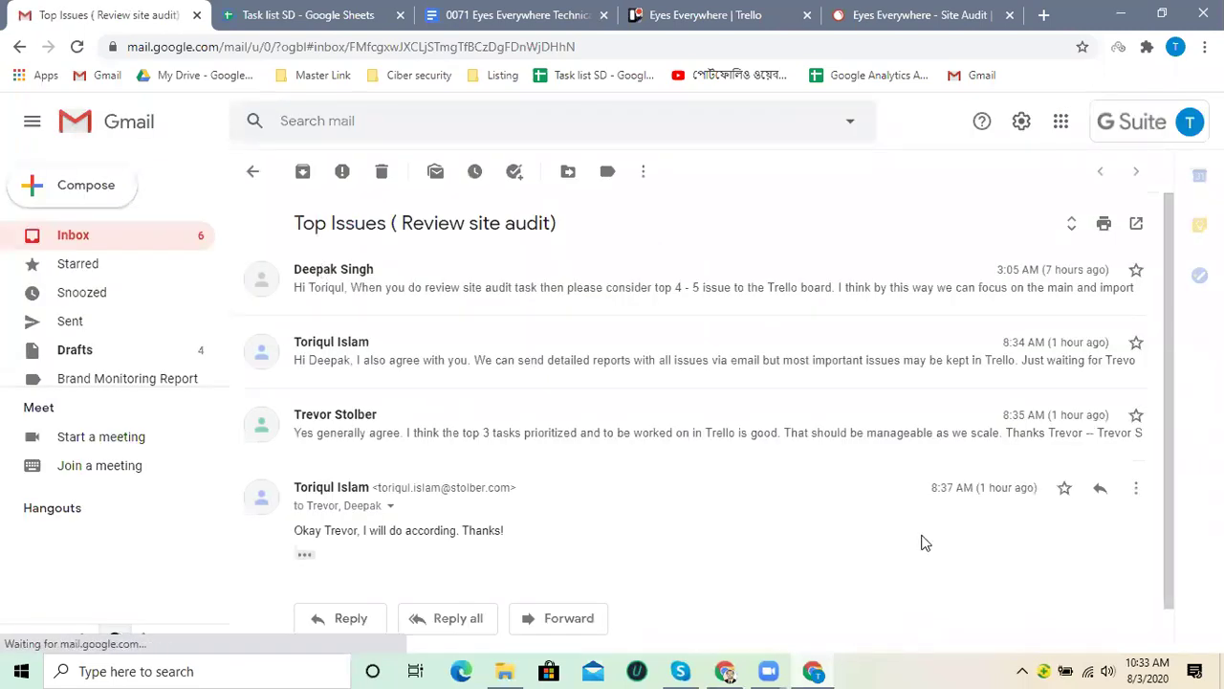
left_click(478, 10)
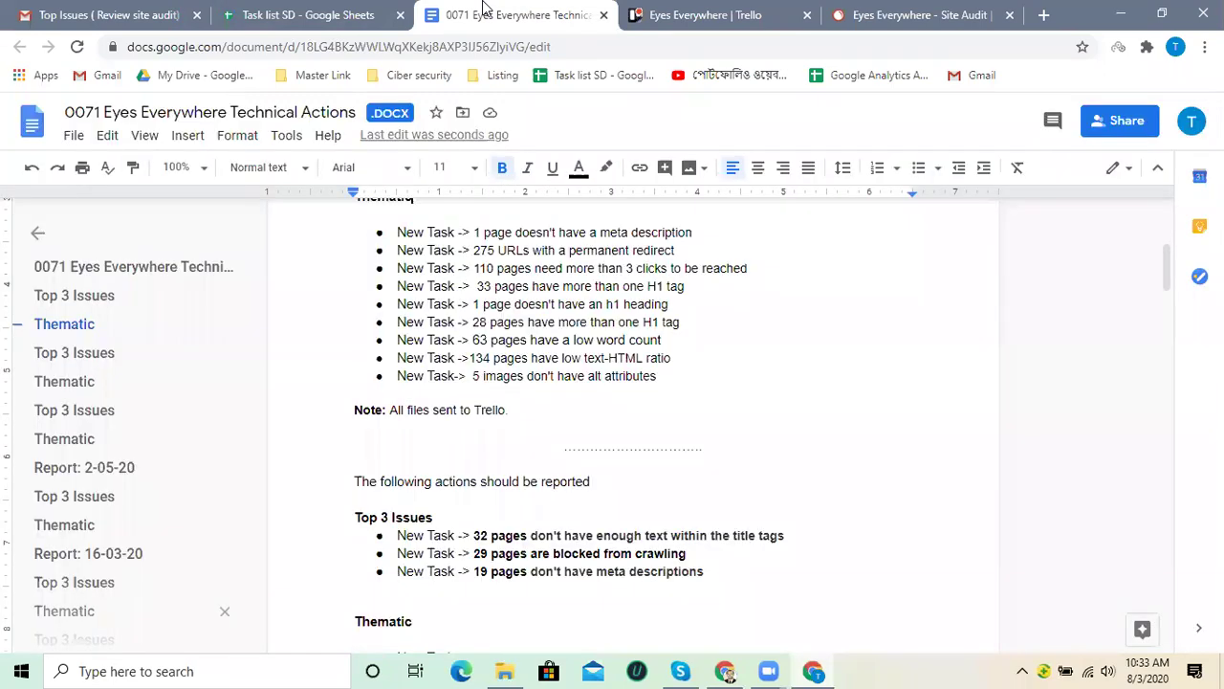
scroll(684, 386, "down", 3)
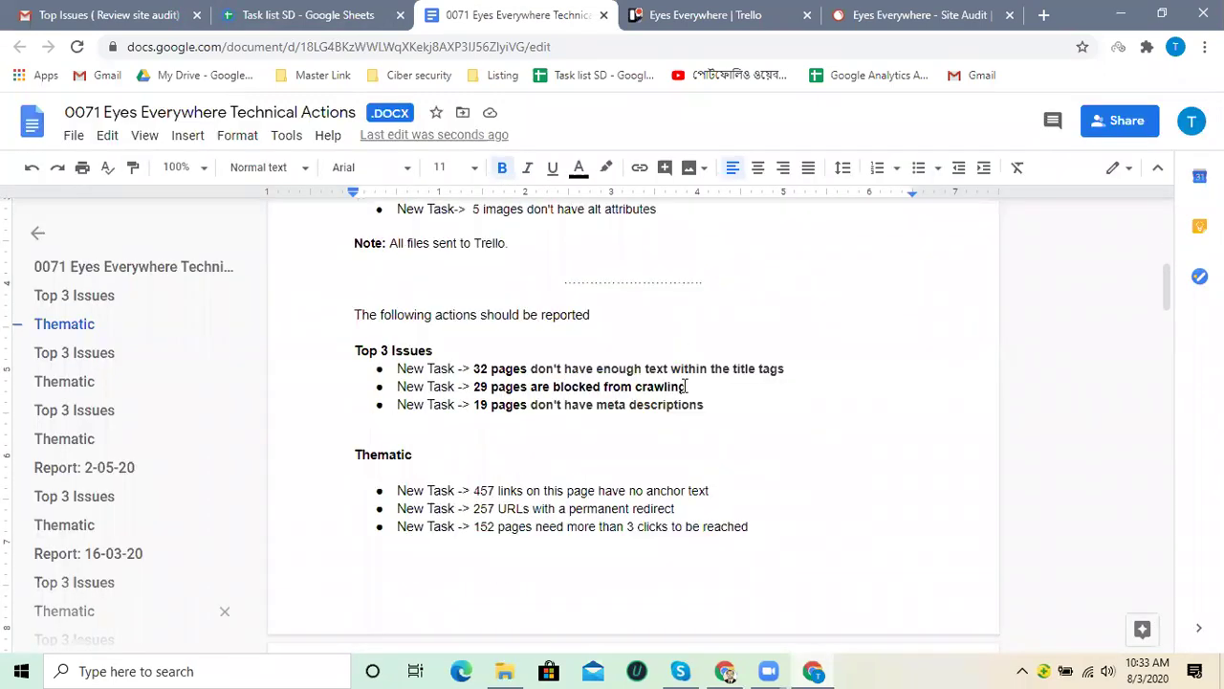
scroll(685, 386, "up", 10)
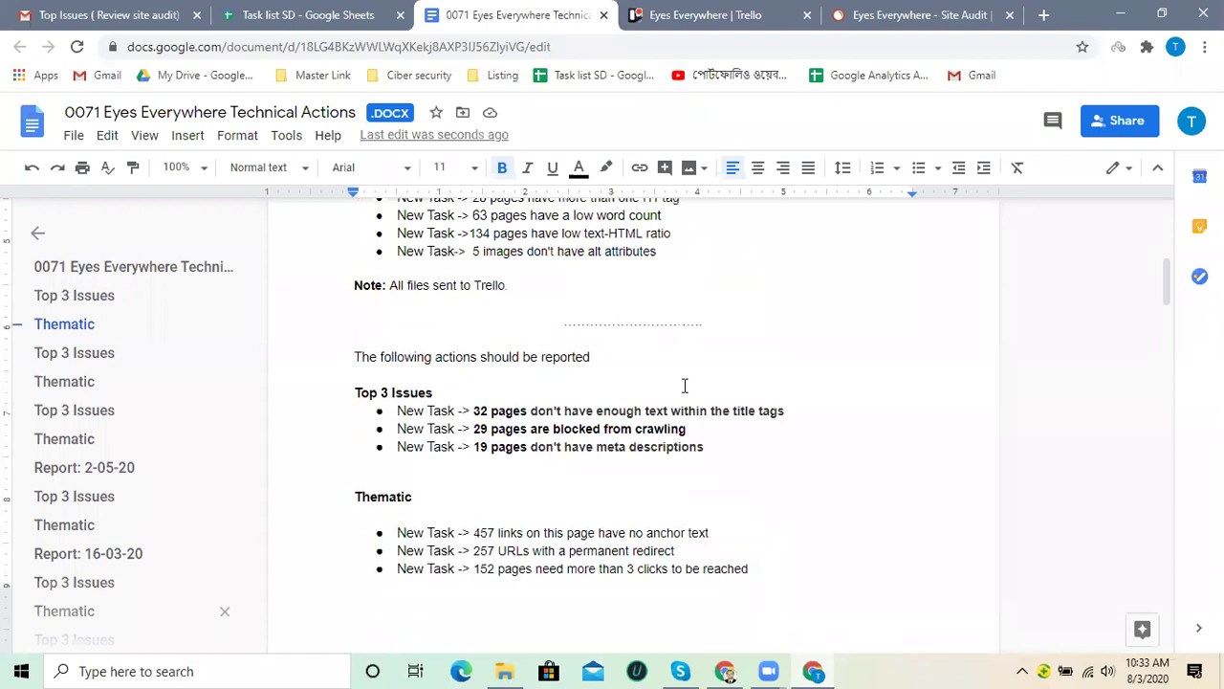
left_click(603, 15)
From the Review Site Audit row for 0075 VanGo Auto in the task list, open its Technical Actions document in Google Docs.
left_click(320, 13)
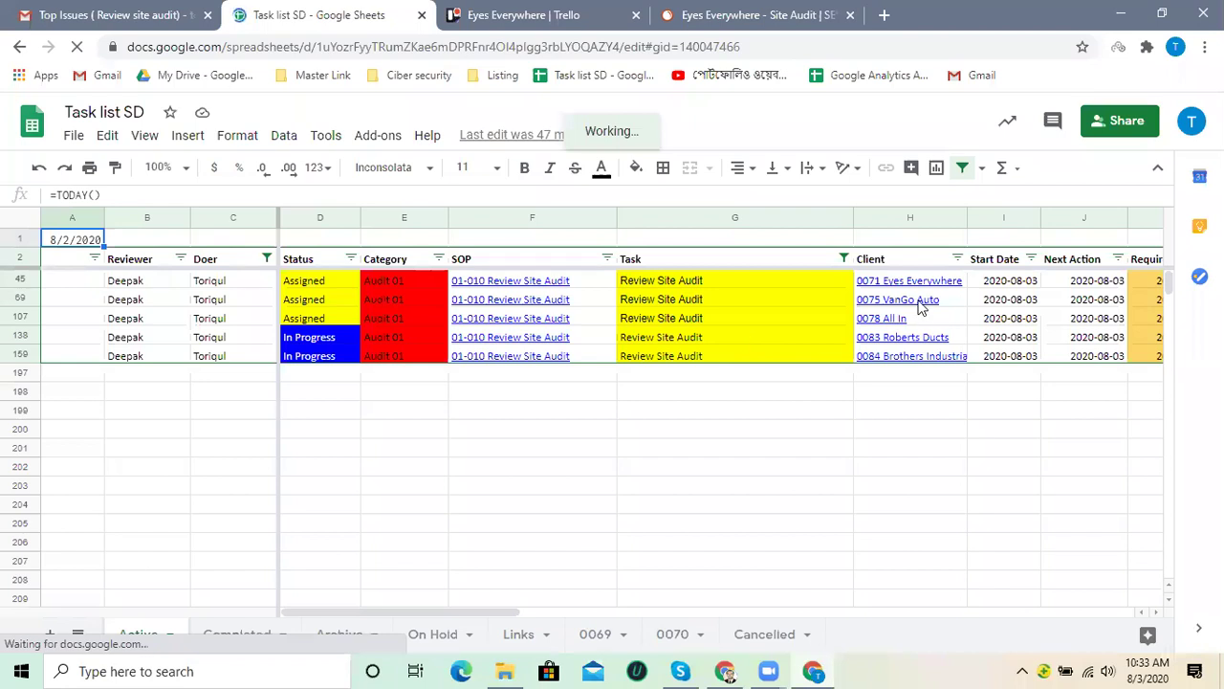
left_click(918, 302)
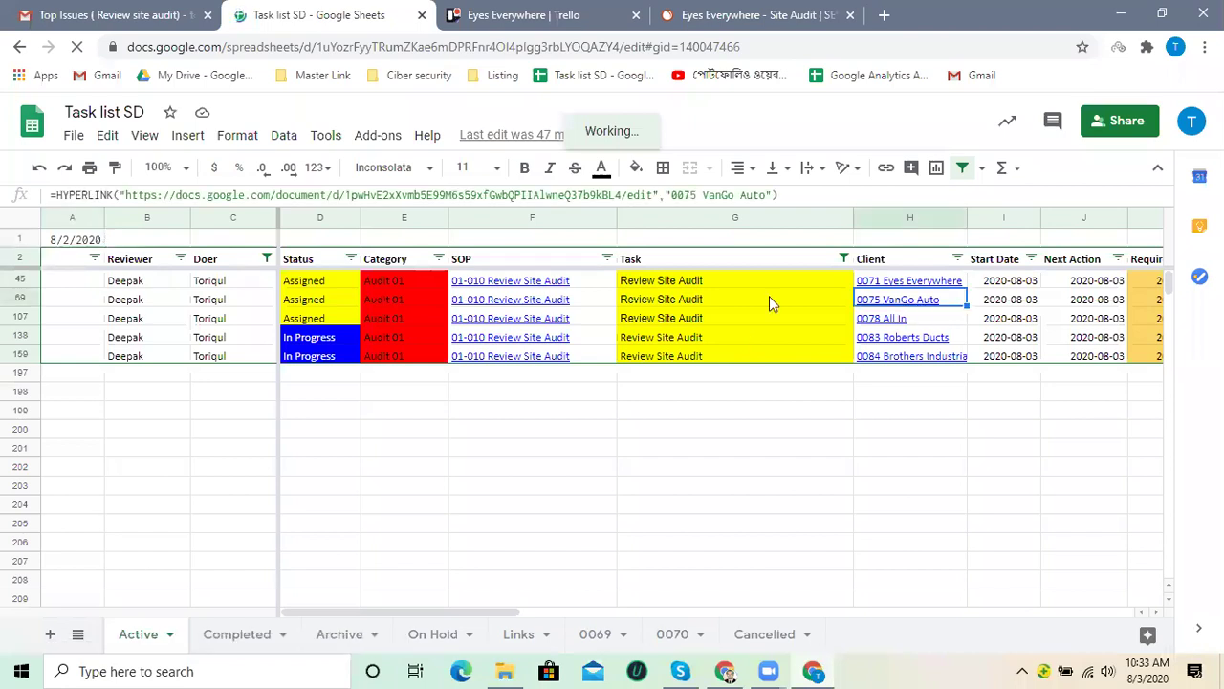
left_click(17, 296)
left_click_drag(314, 612, 836, 617)
scroll(777, 315, "left", 3)
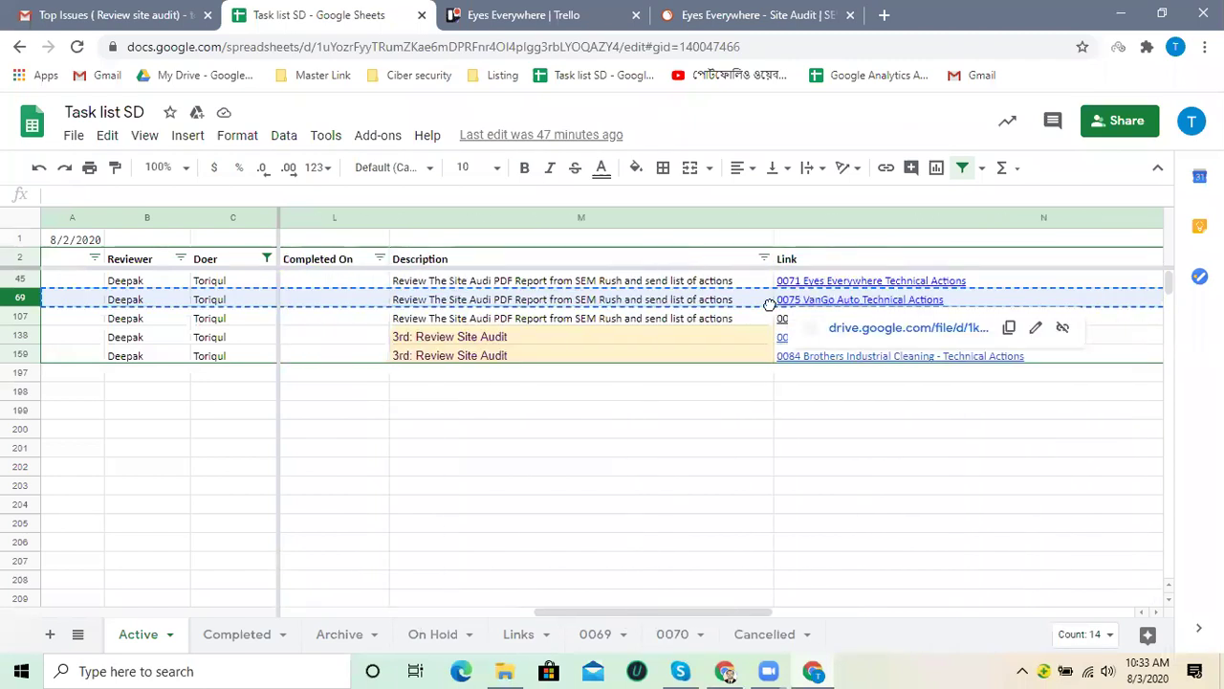
left_click(917, 302)
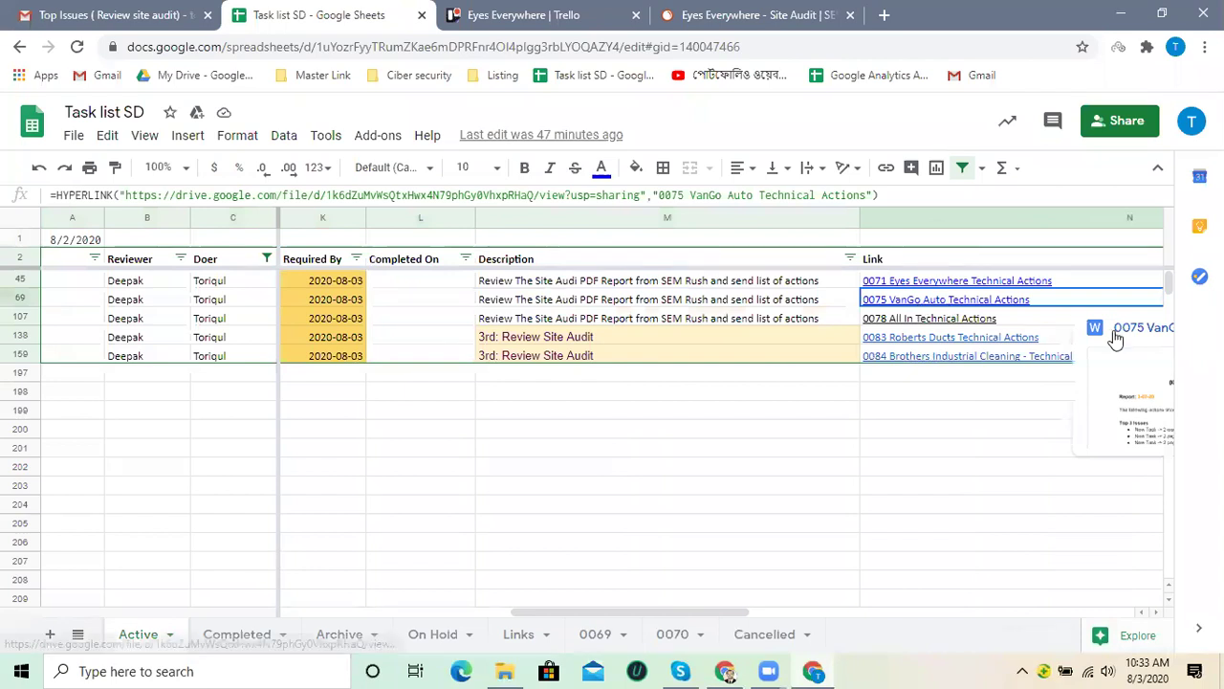
left_click(1109, 330)
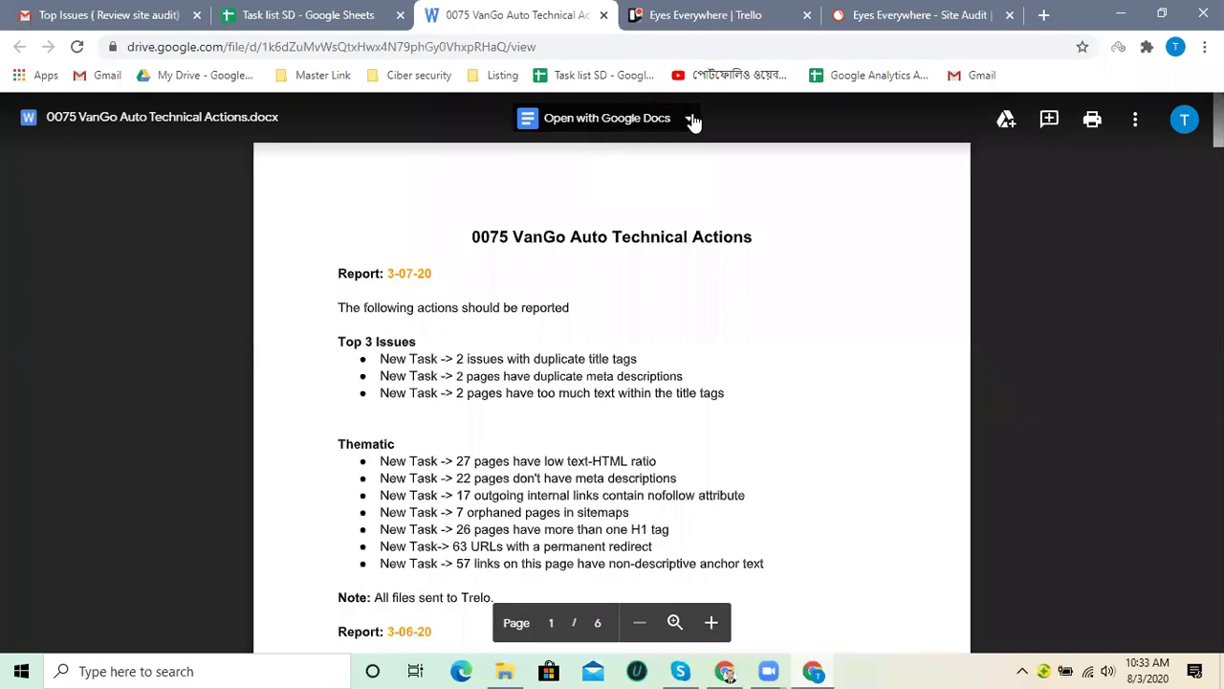
left_click(691, 118)
left_click(697, 179)
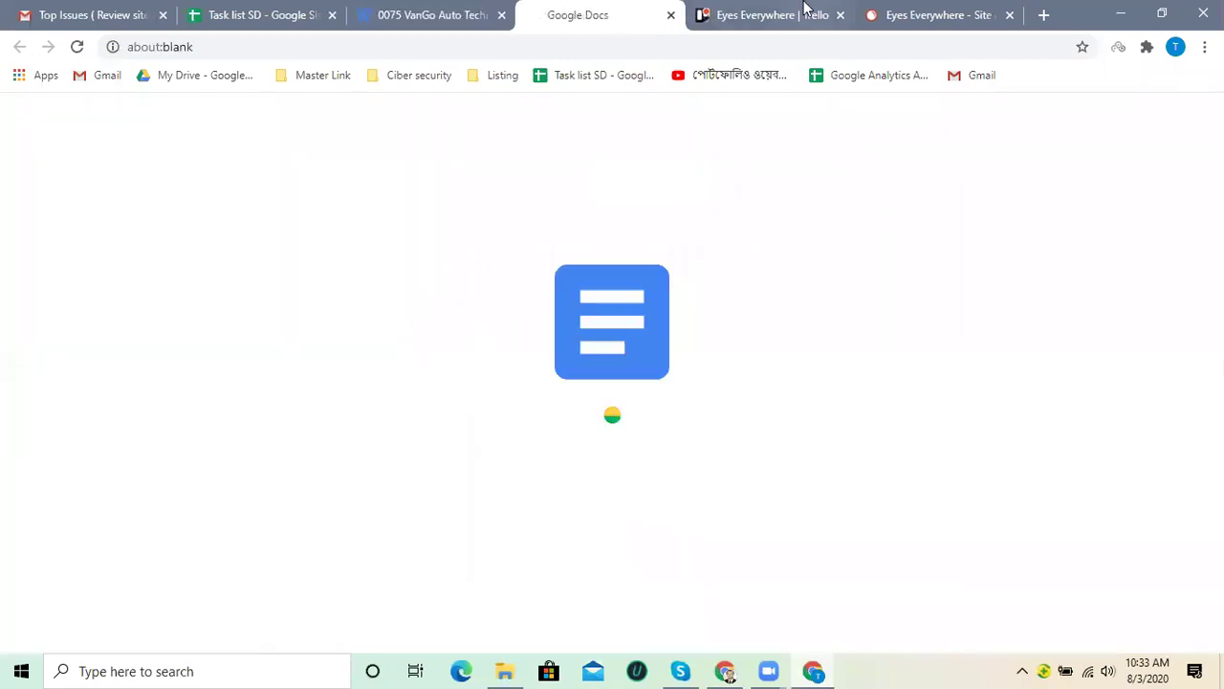
Switch Trello to the VanGo Auto board and check on the VanGo Auto Technical Actions document.
left_click(803, 10)
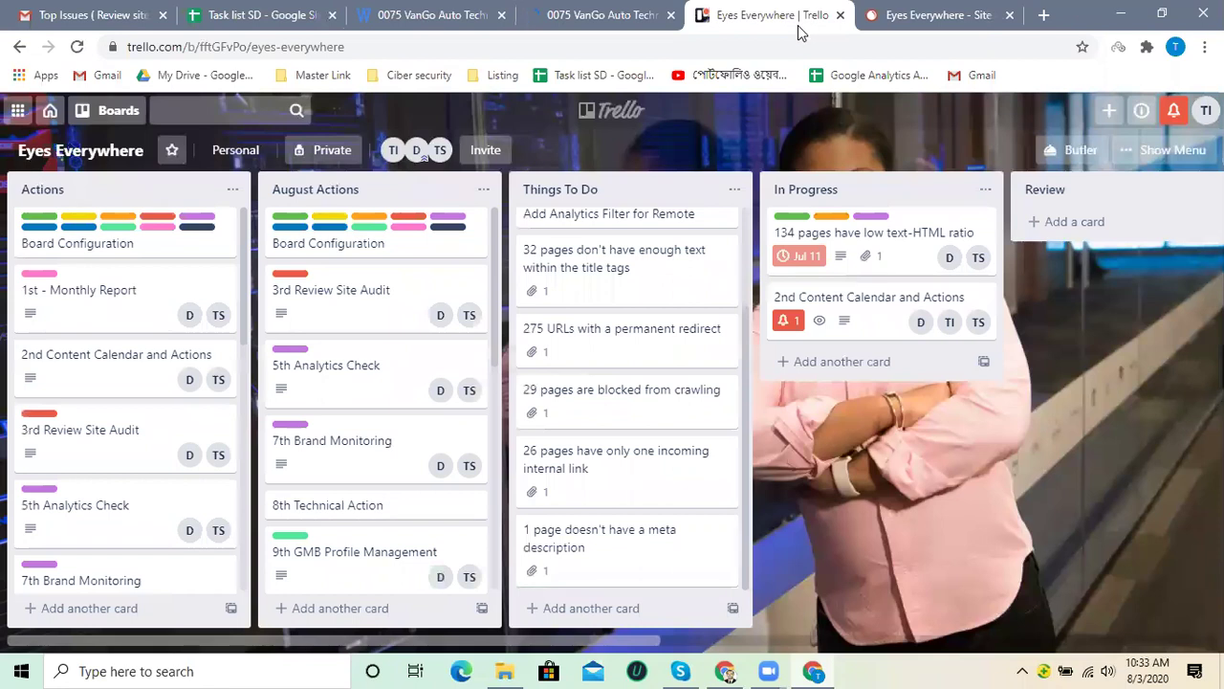
left_click(101, 114)
left_click(117, 417)
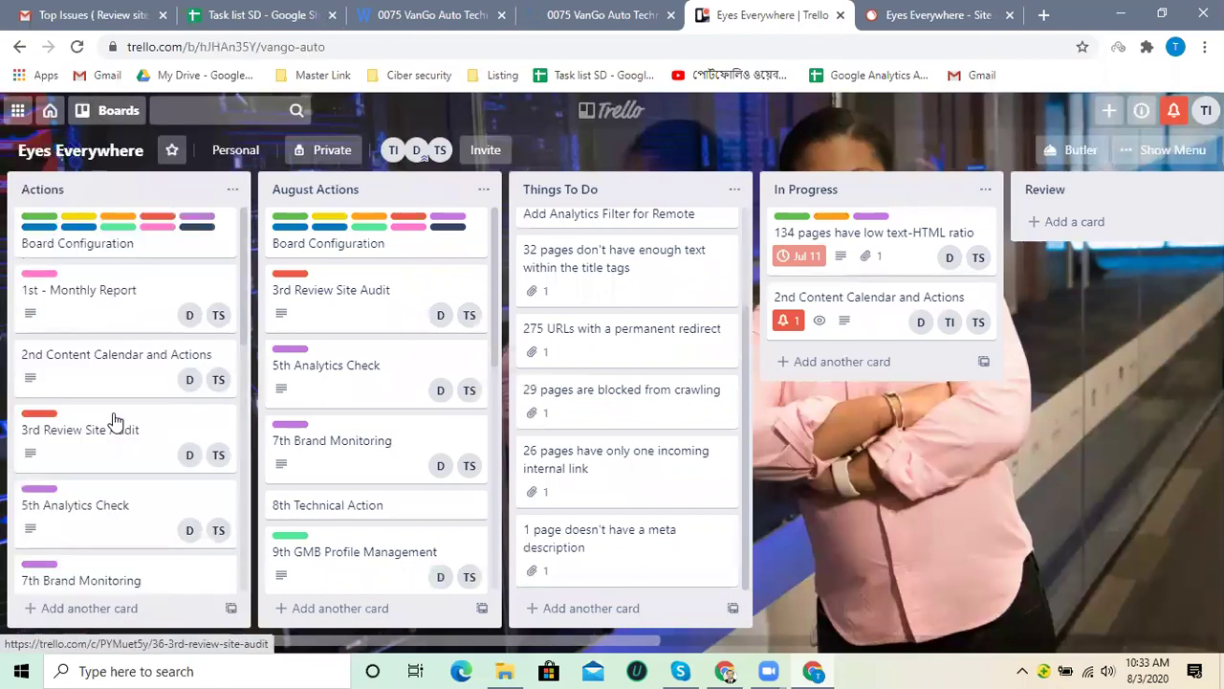
left_click(562, 12)
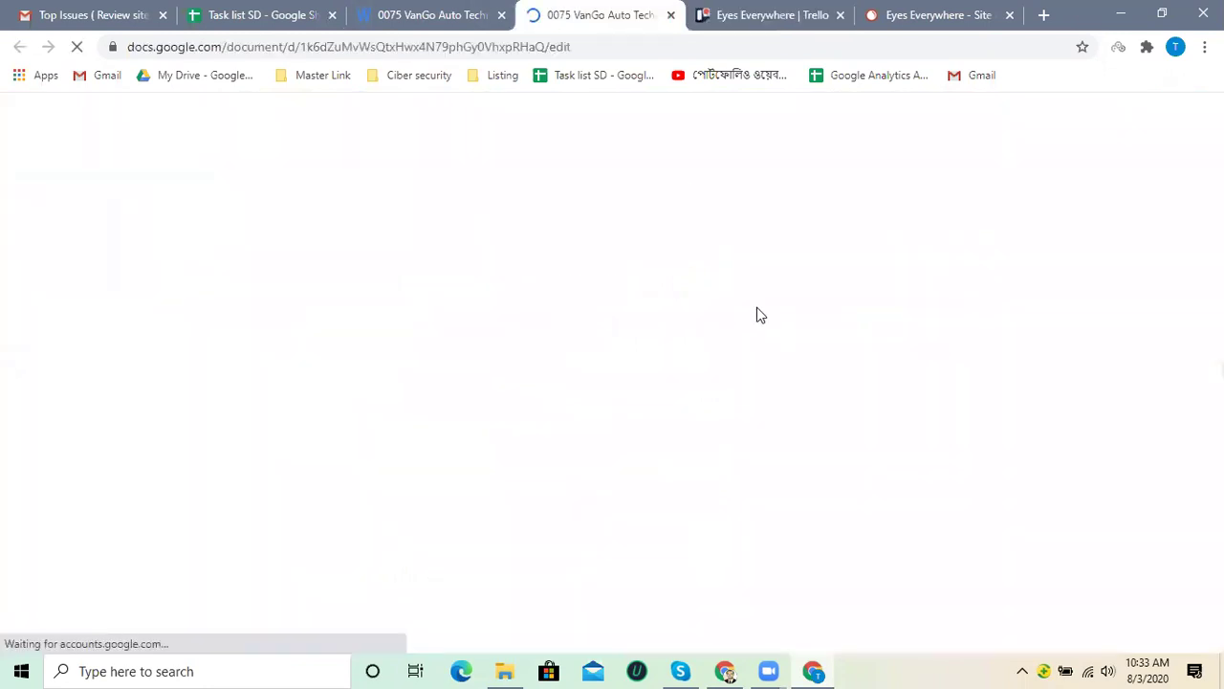
Switch the Semrush site audit to the Van Go Auto project.
left_click(937, 15)
scroll(342, 407, "up", 10)
scroll(342, 407, "up", 10)
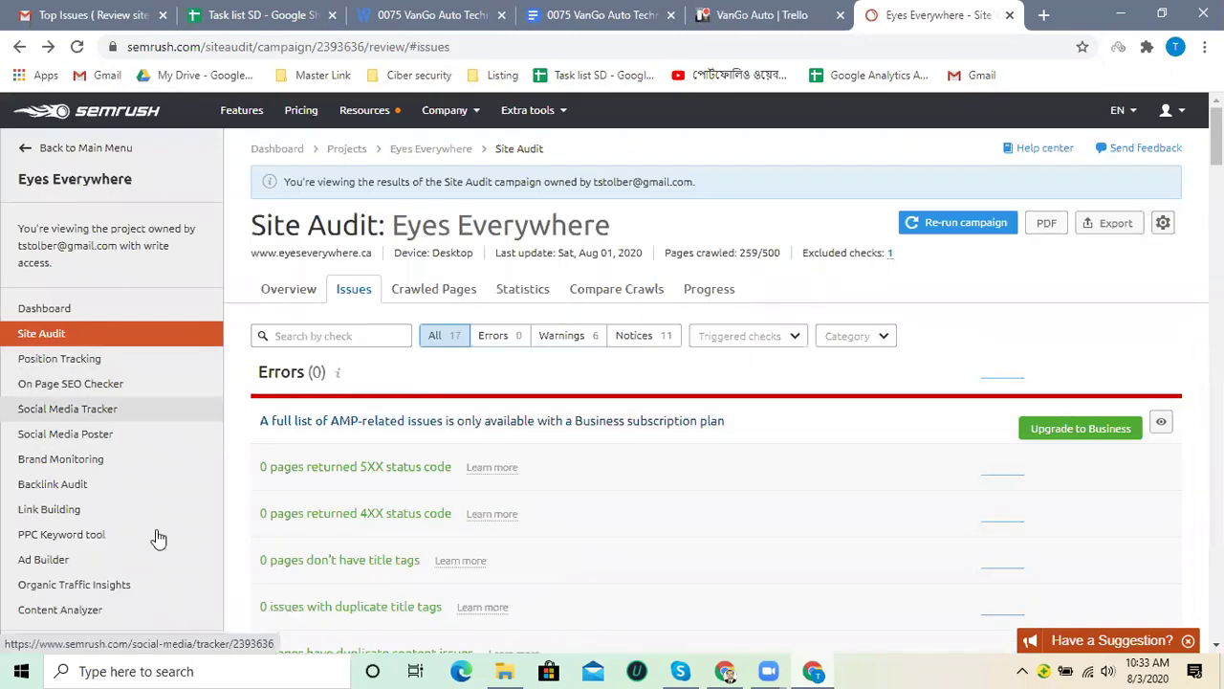
scroll(148, 536, "down", 13)
scroll(148, 535, "up", 6)
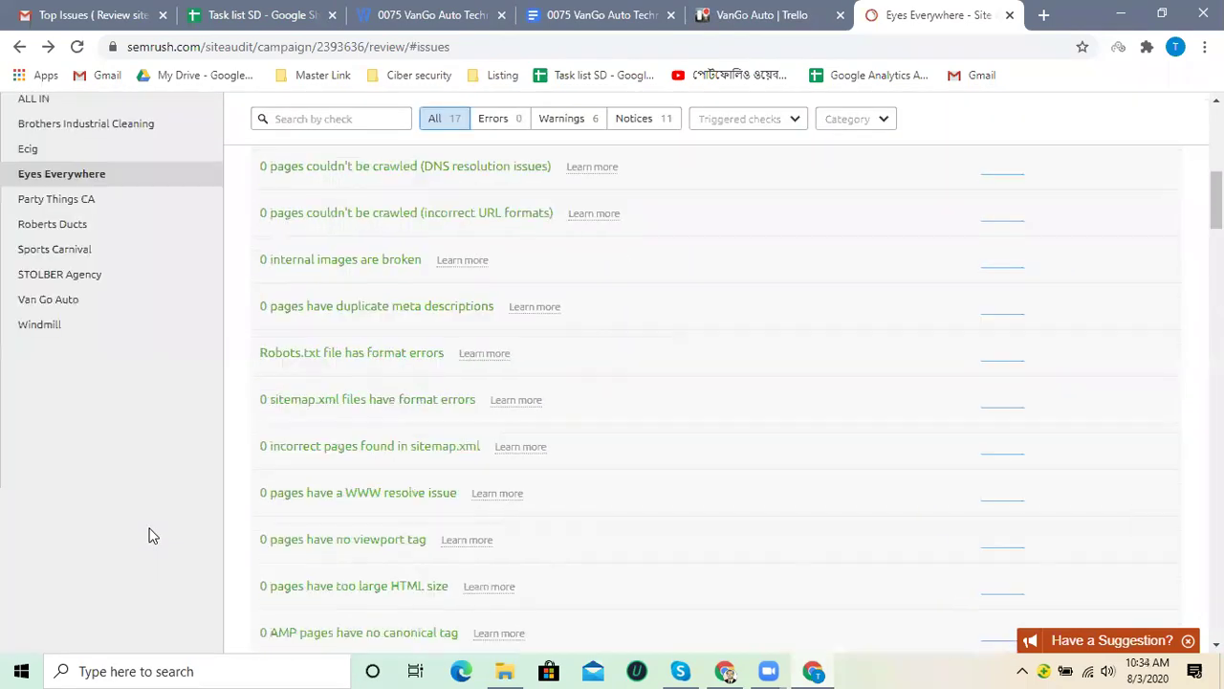
left_click(43, 299)
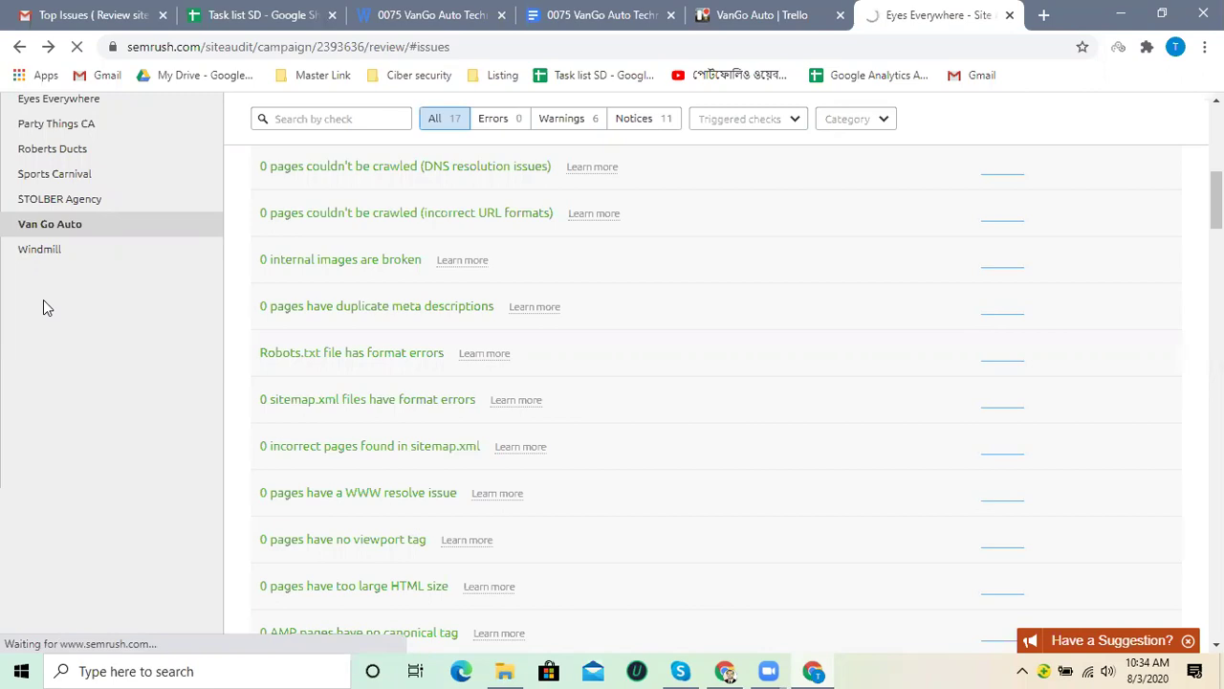
In the VanGo Auto document, change the date of the first report to 3-07-02.
left_click(579, 11)
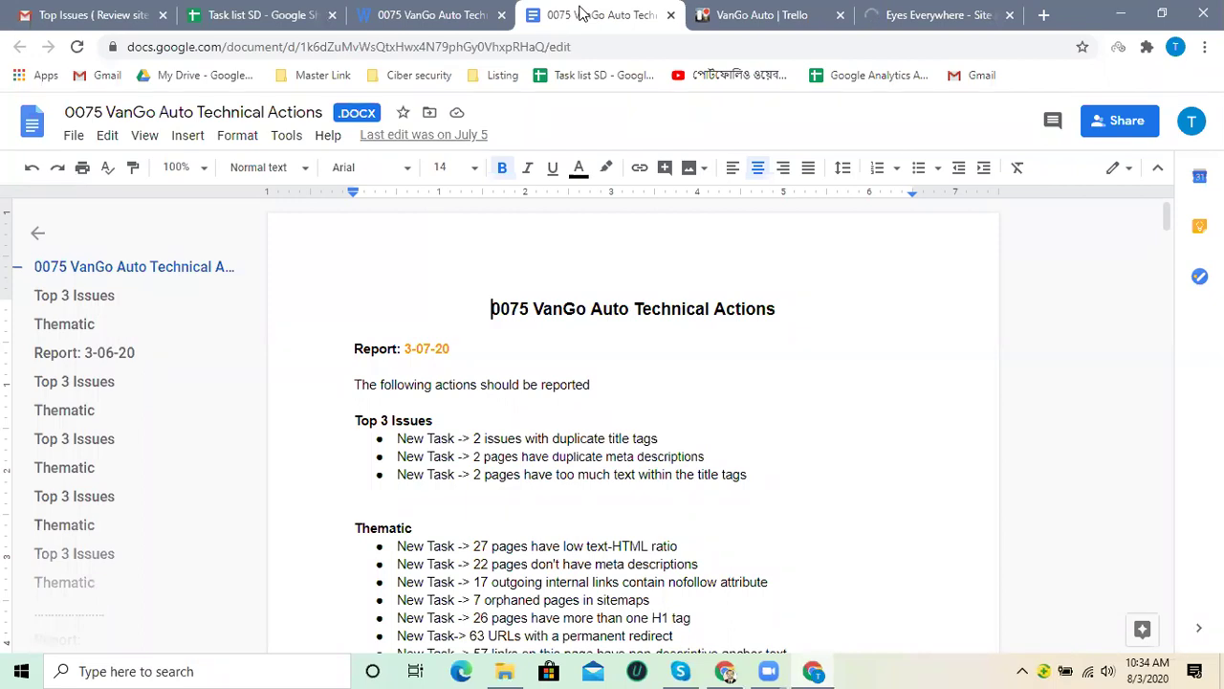
scroll(686, 253, "down", 1)
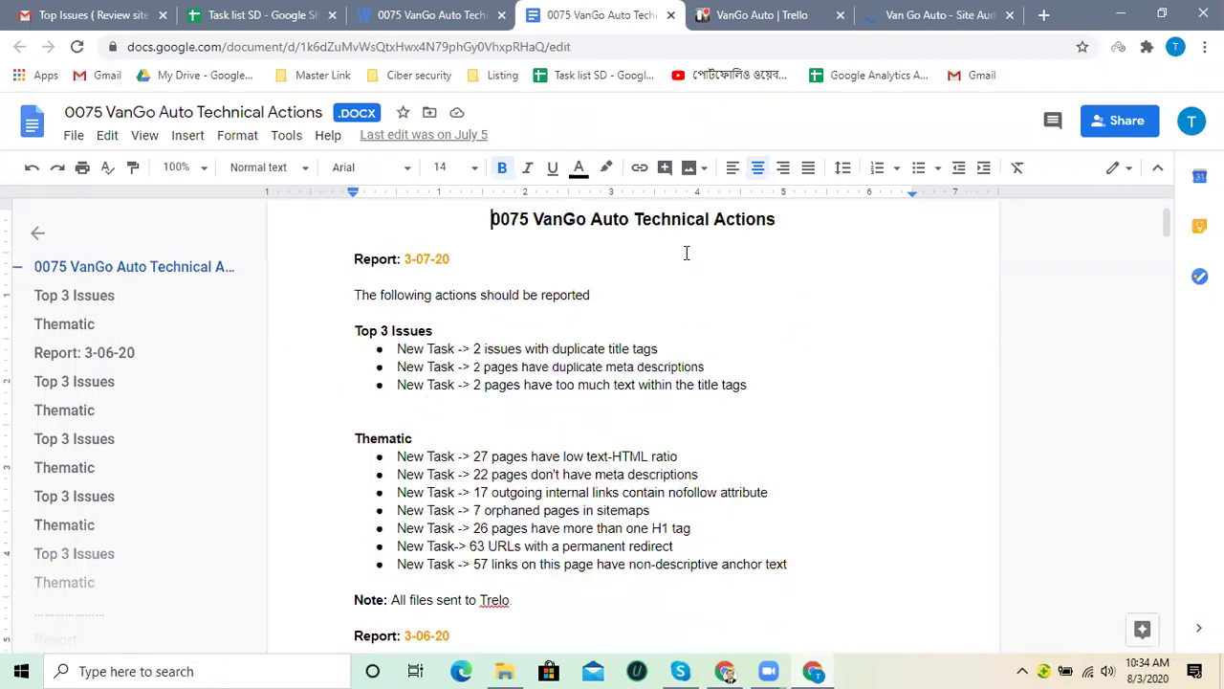
left_click(454, 259)
key("BackSpace")
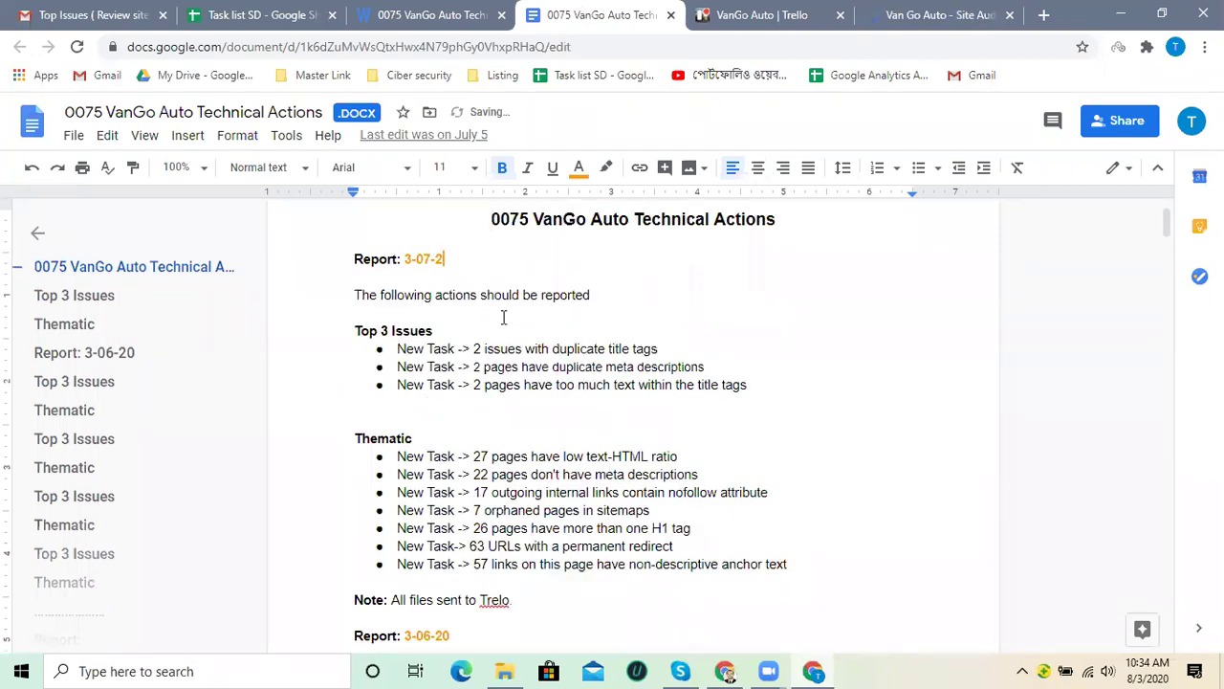
type("02")
left_click(620, 426)
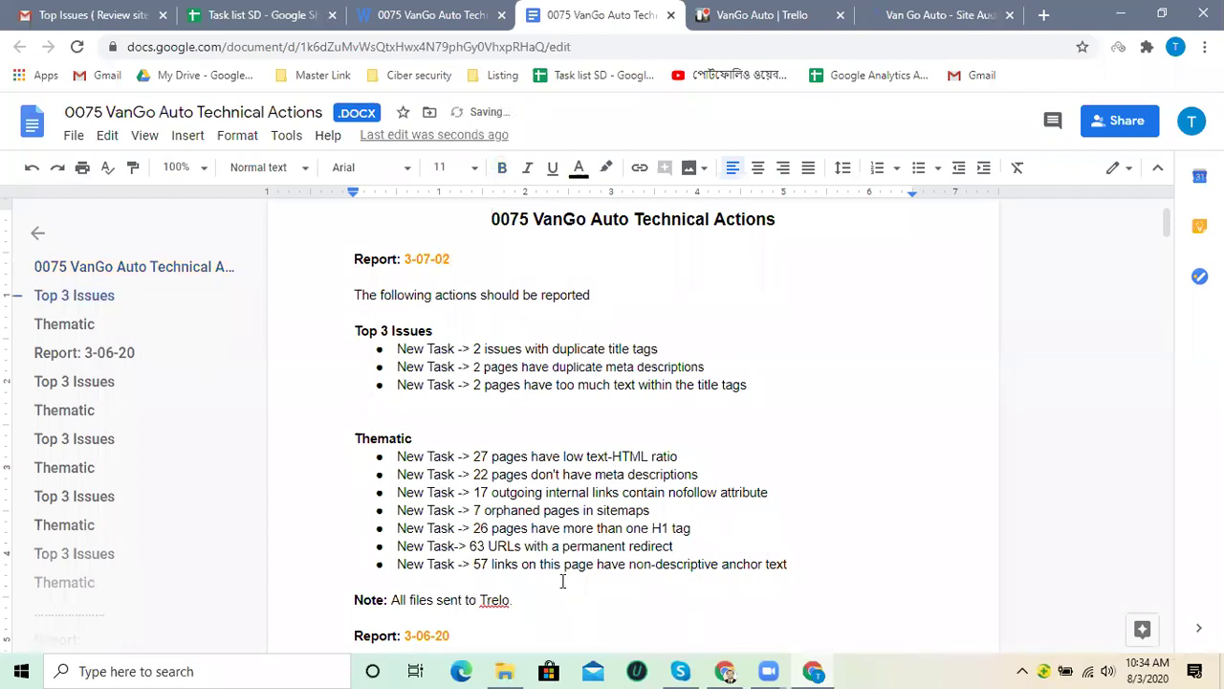
Add a centred dotted separator line below the first report's Note, above the 3-06-20 report.
scroll(560, 536, "down", 2)
left_click(526, 422)
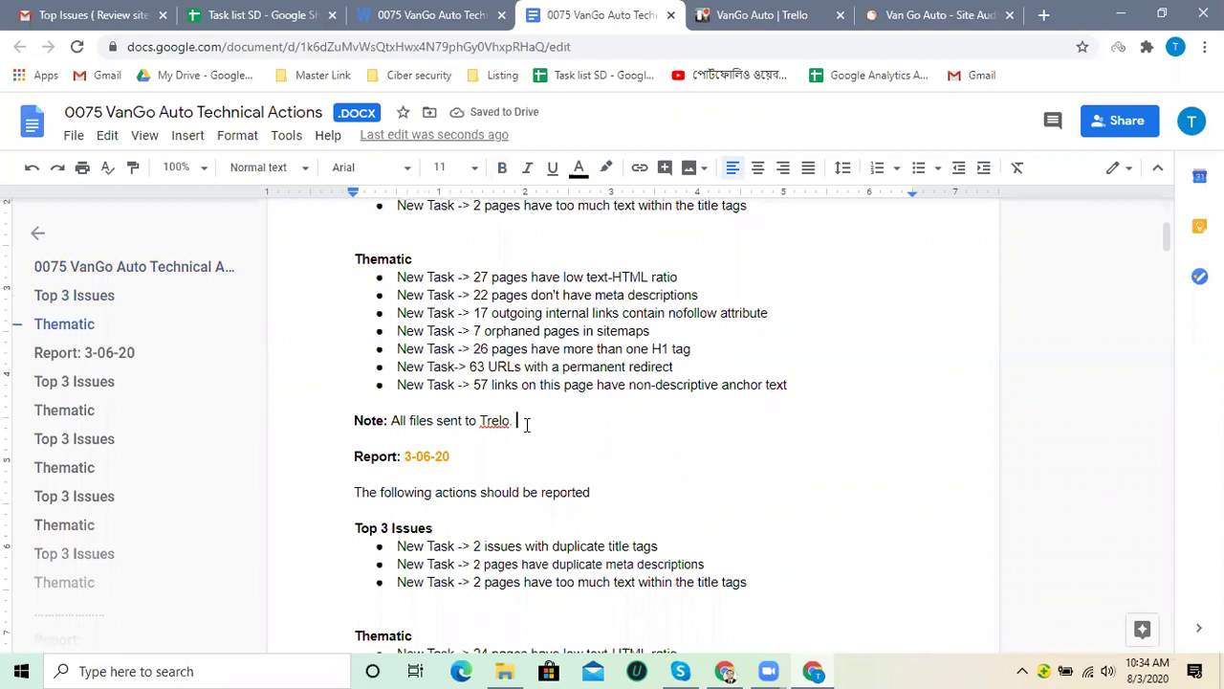
key("Return")
key("Return")
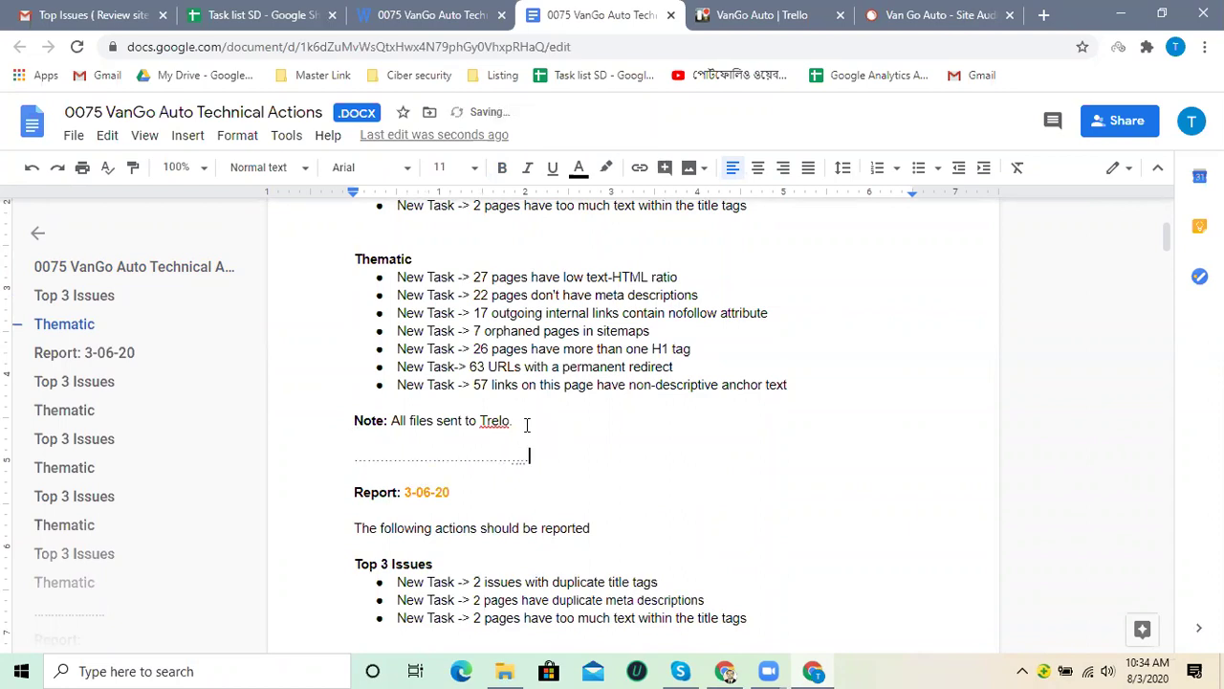
left_click_drag(550, 461, 339, 465)
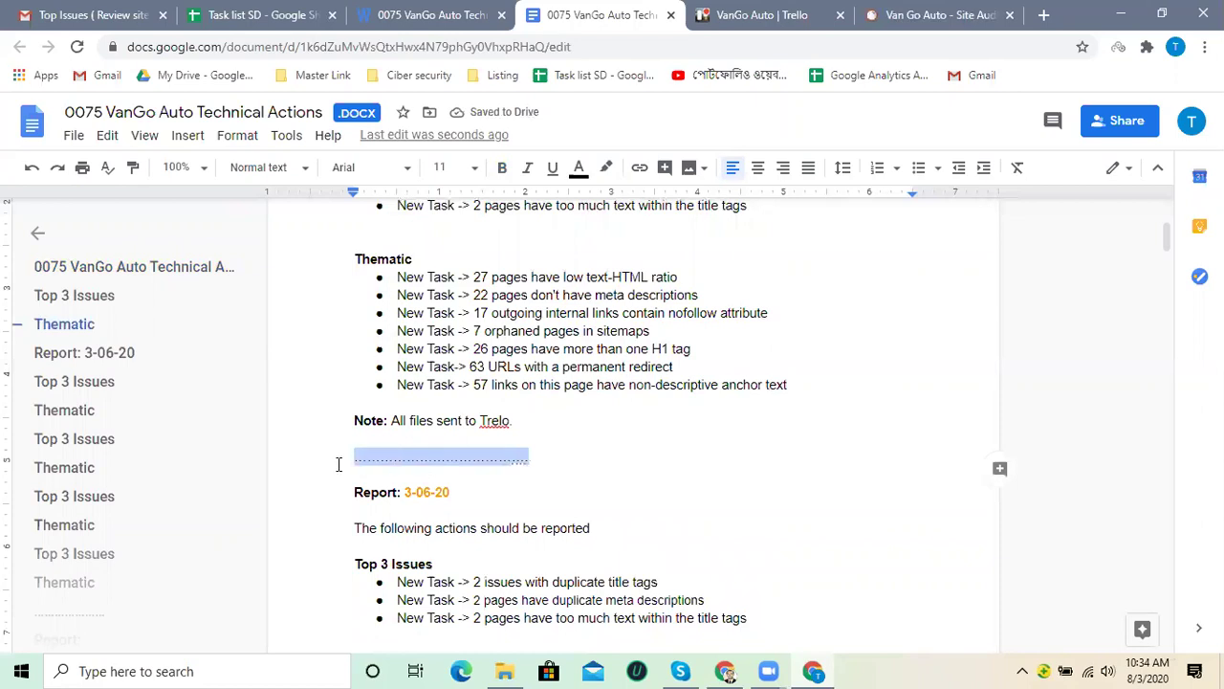
left_click(757, 168)
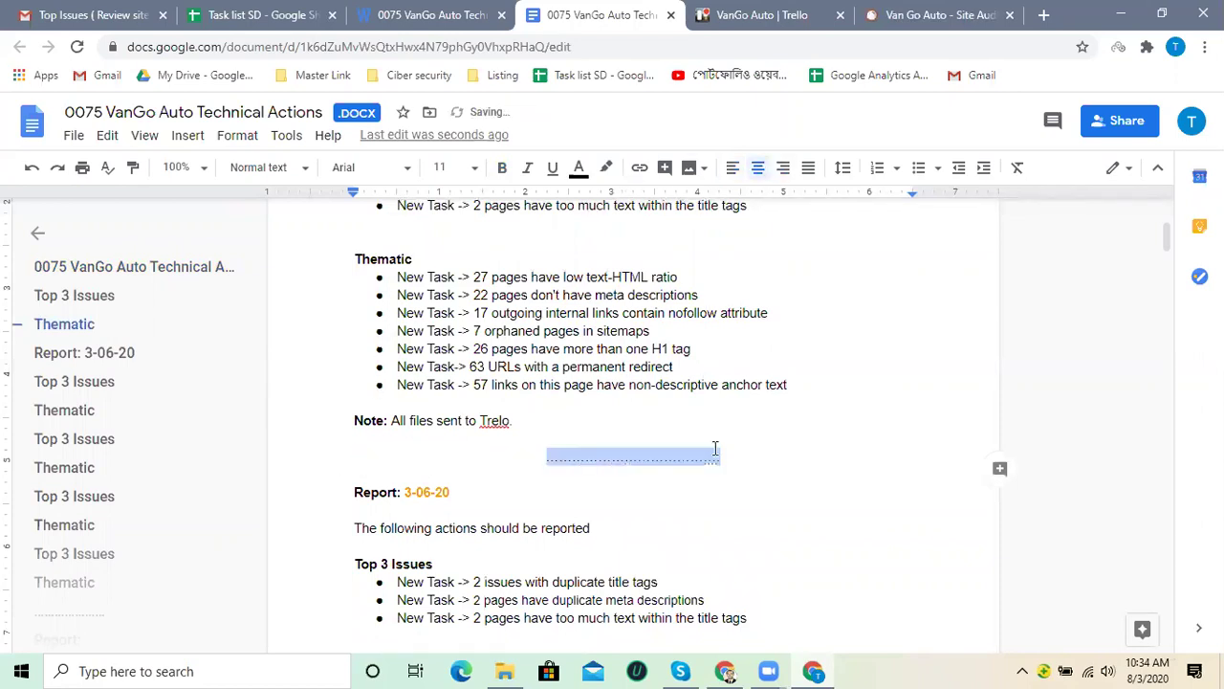
left_click_drag(738, 459, 363, 344)
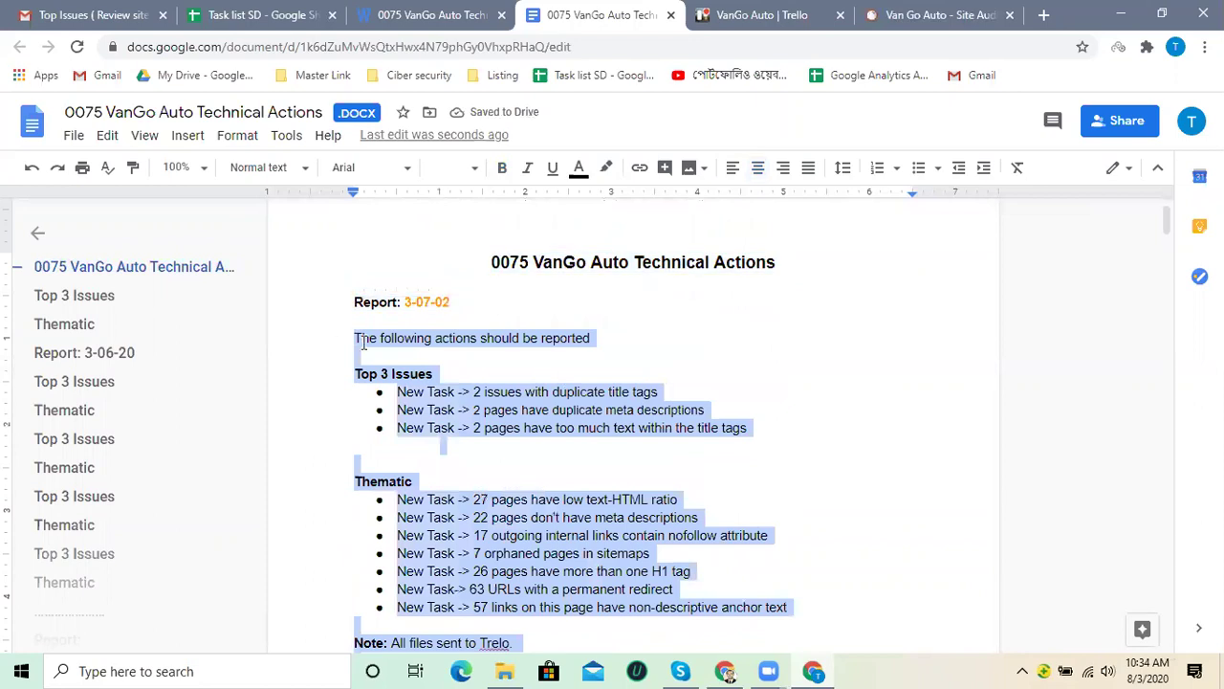
right_click(363, 343)
left_click(382, 263)
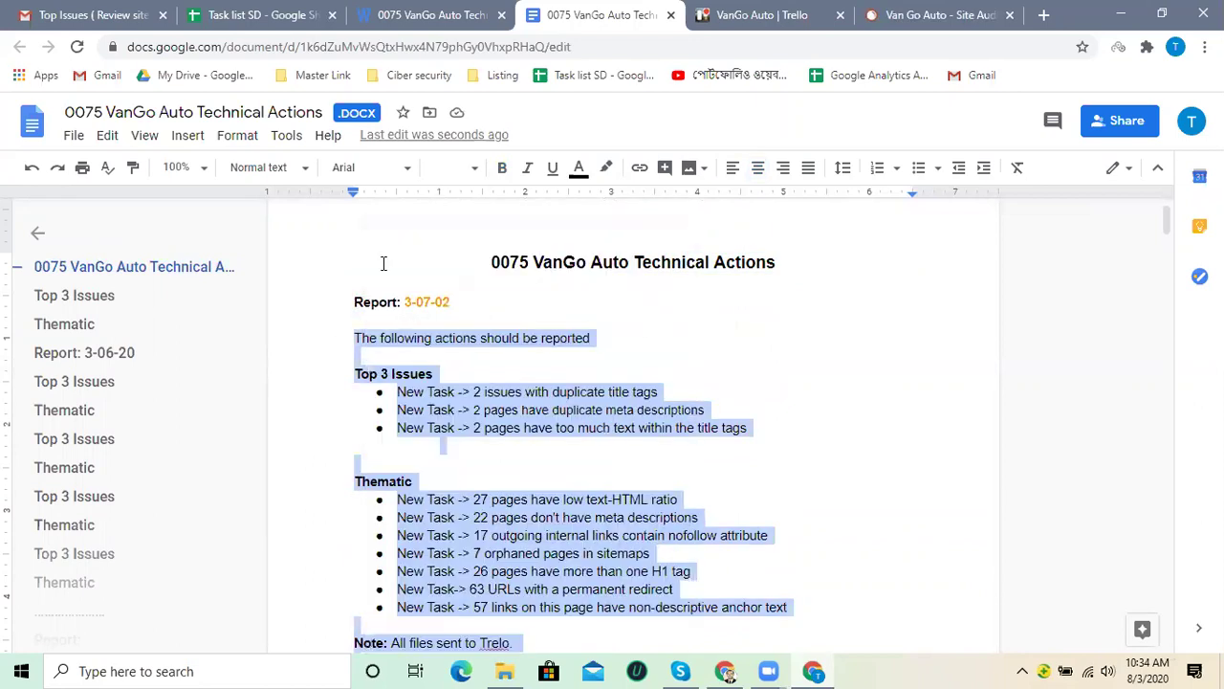
Duplicate the whole 3-07-02 report, from its Report line through the dotted separator, directly below the document title.
left_click_drag(363, 296, 719, 429)
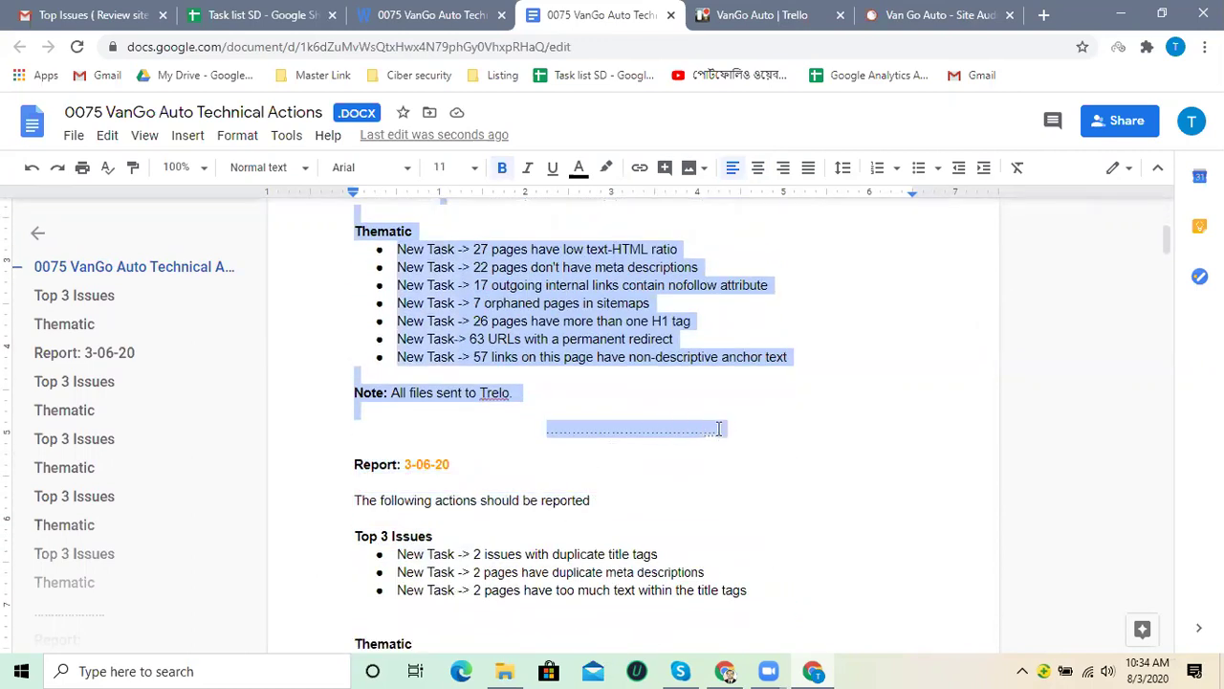
right_click(604, 316)
left_click(618, 240)
scroll(562, 384, "up", 3)
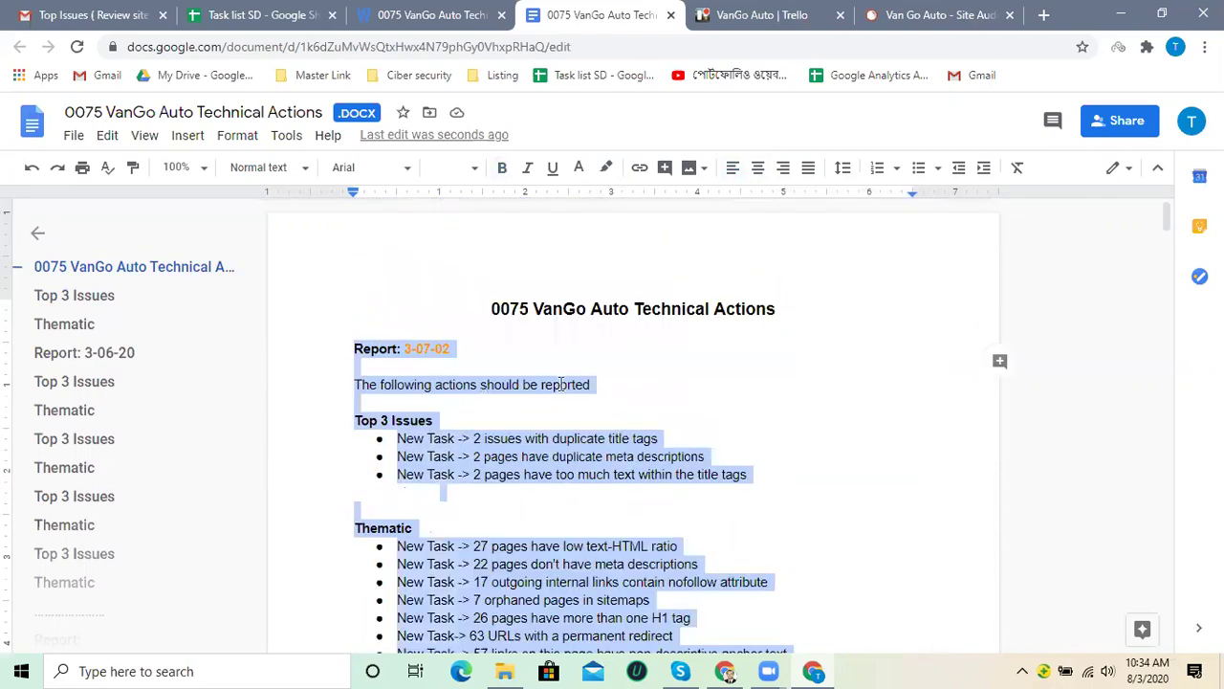
left_click(349, 348)
key("Return")
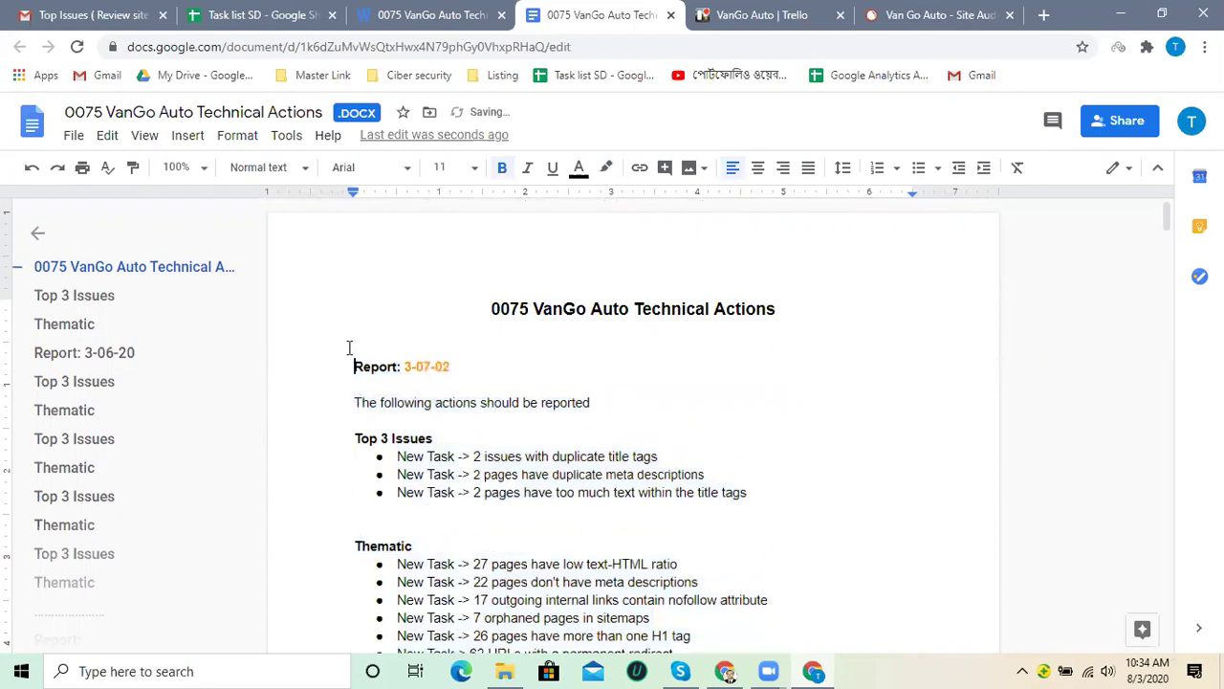
key("Return")
left_click(374, 351)
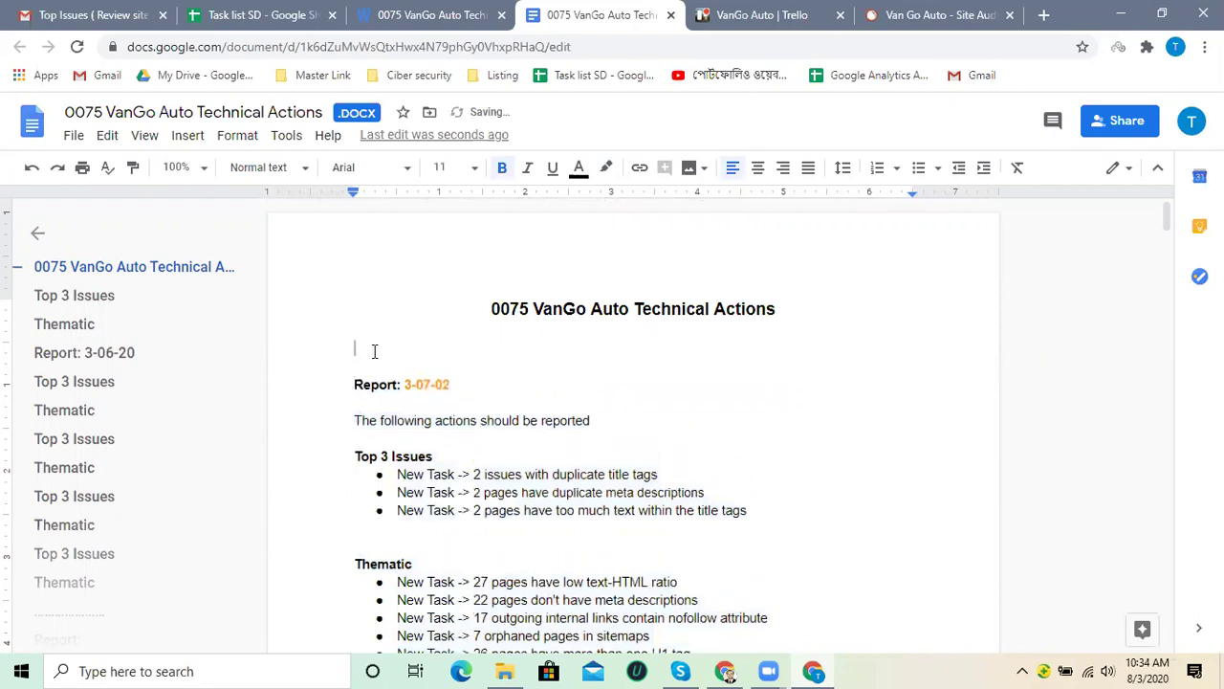
key("ctrl+v")
scroll(740, 399, "up", 3)
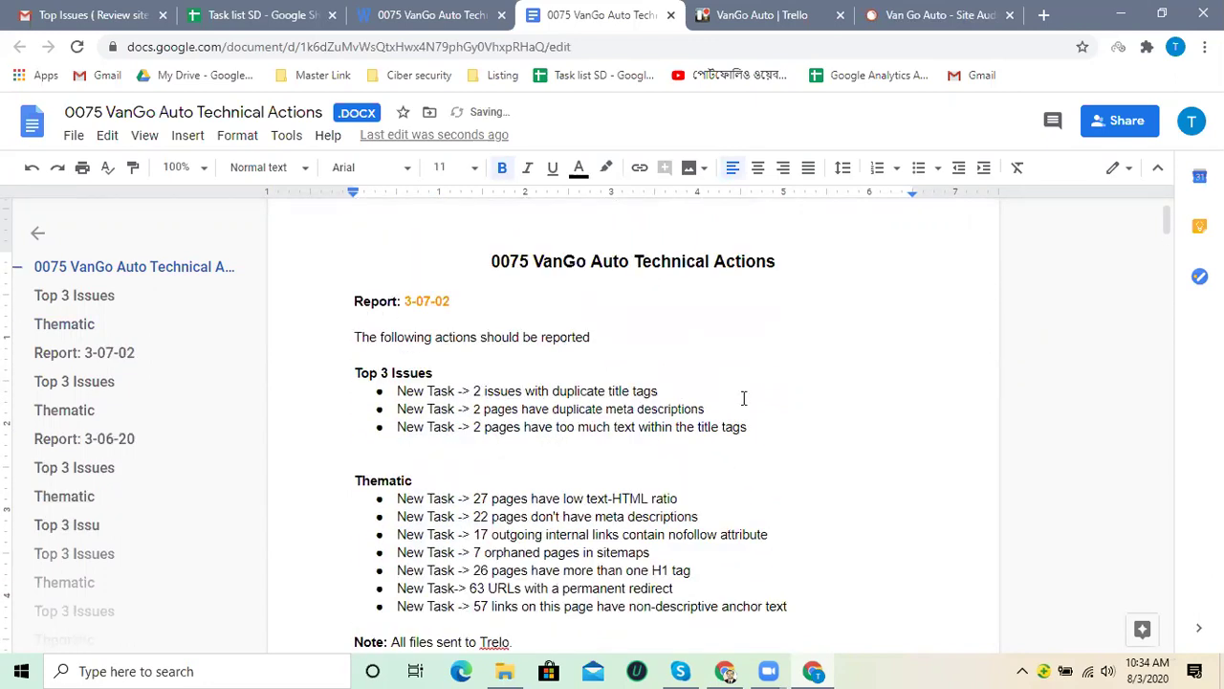
scroll(727, 402, "down", 1)
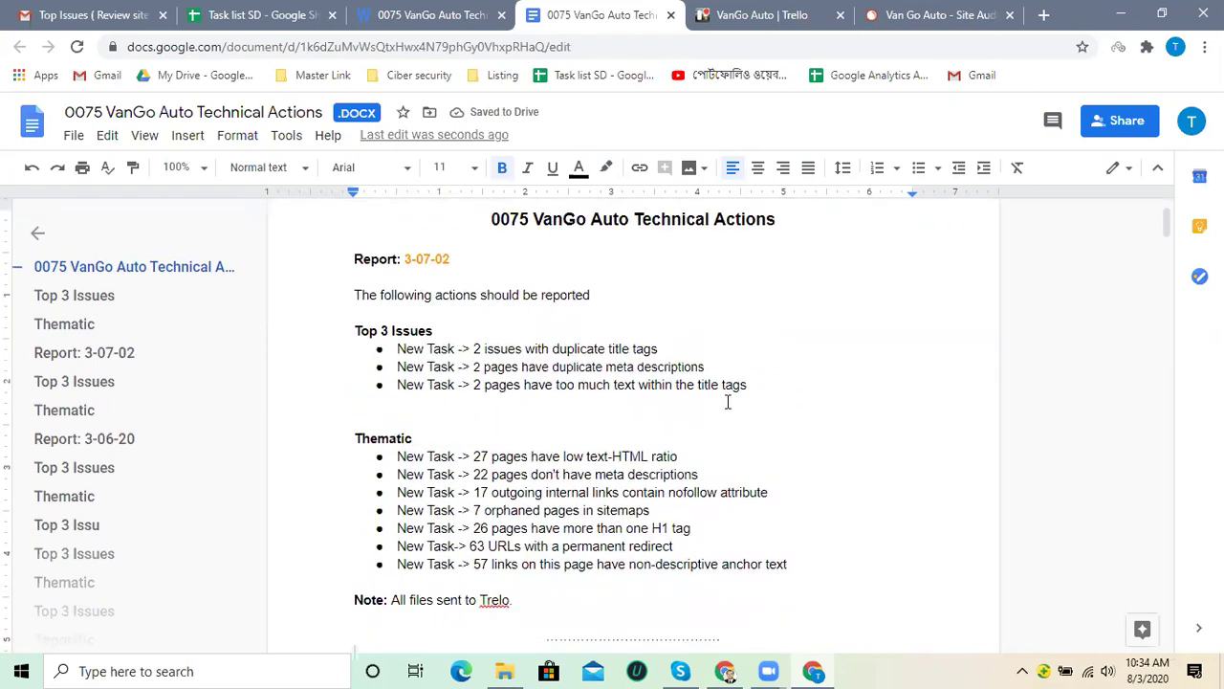
On the VanGo Auto Trello board, open the In Progress card 2nd Content Calendar and Actions.
left_click(769, 11)
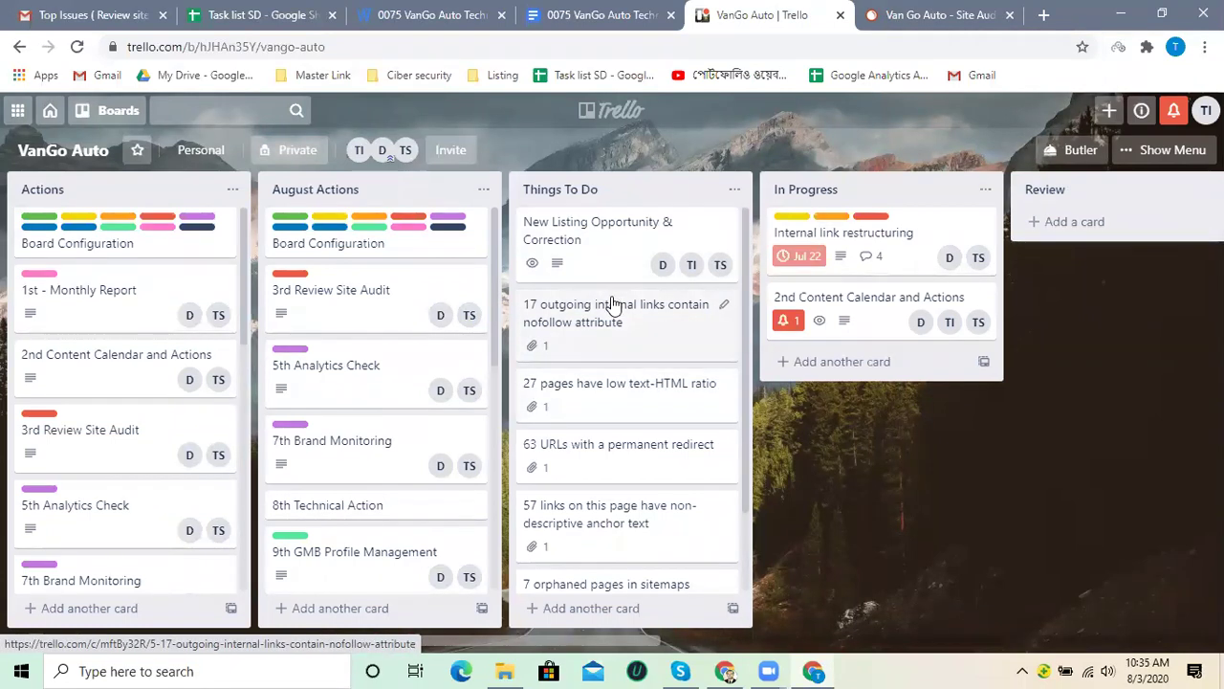
left_click(869, 306)
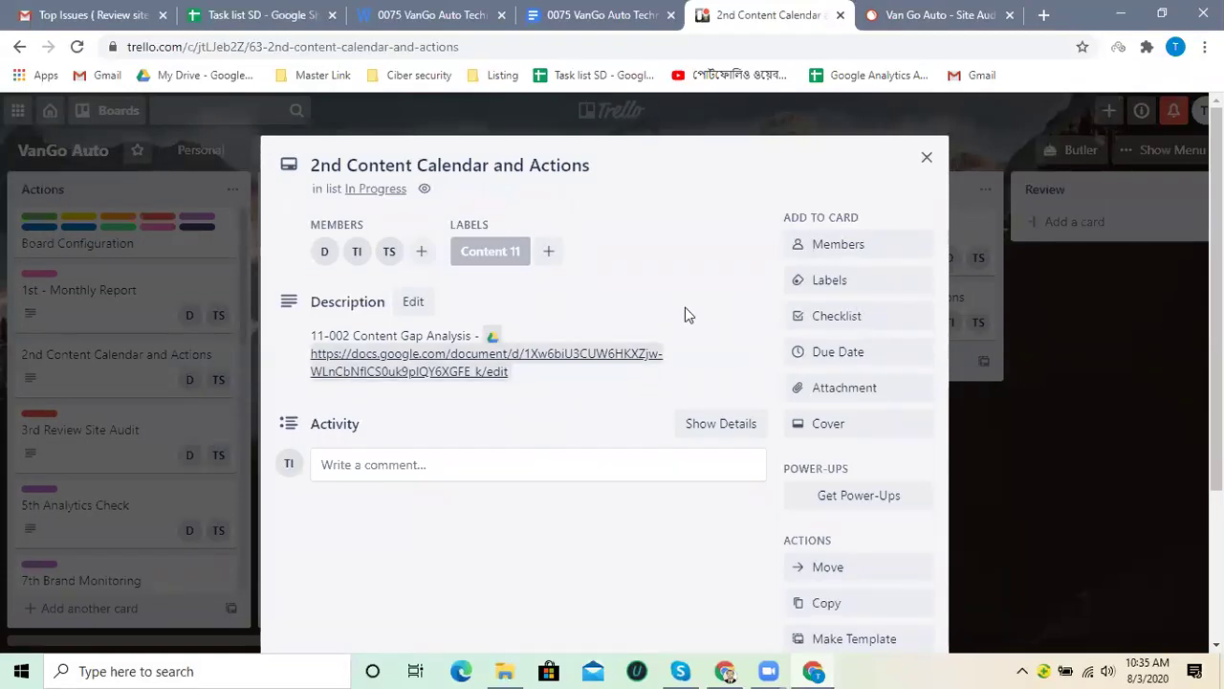
Post the comment "Done, Kindly check!" on the In Progress card 2nd Content Calendar and Actions and close the card.
left_click(926, 158)
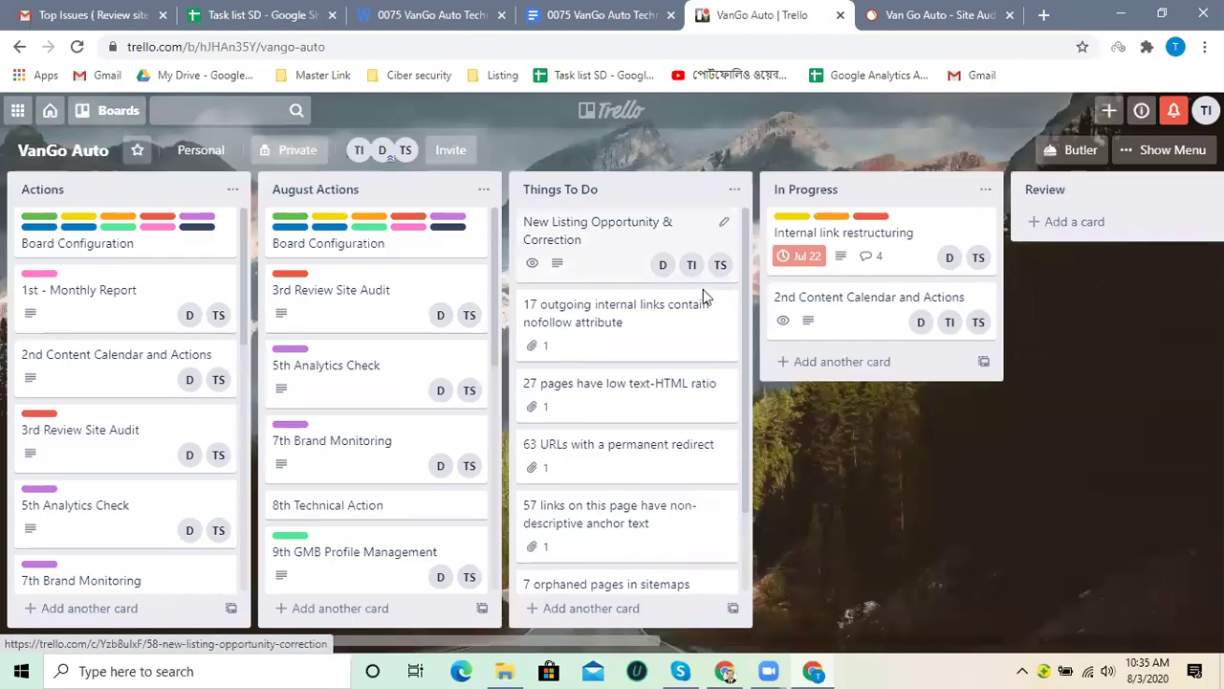
left_click(869, 332)
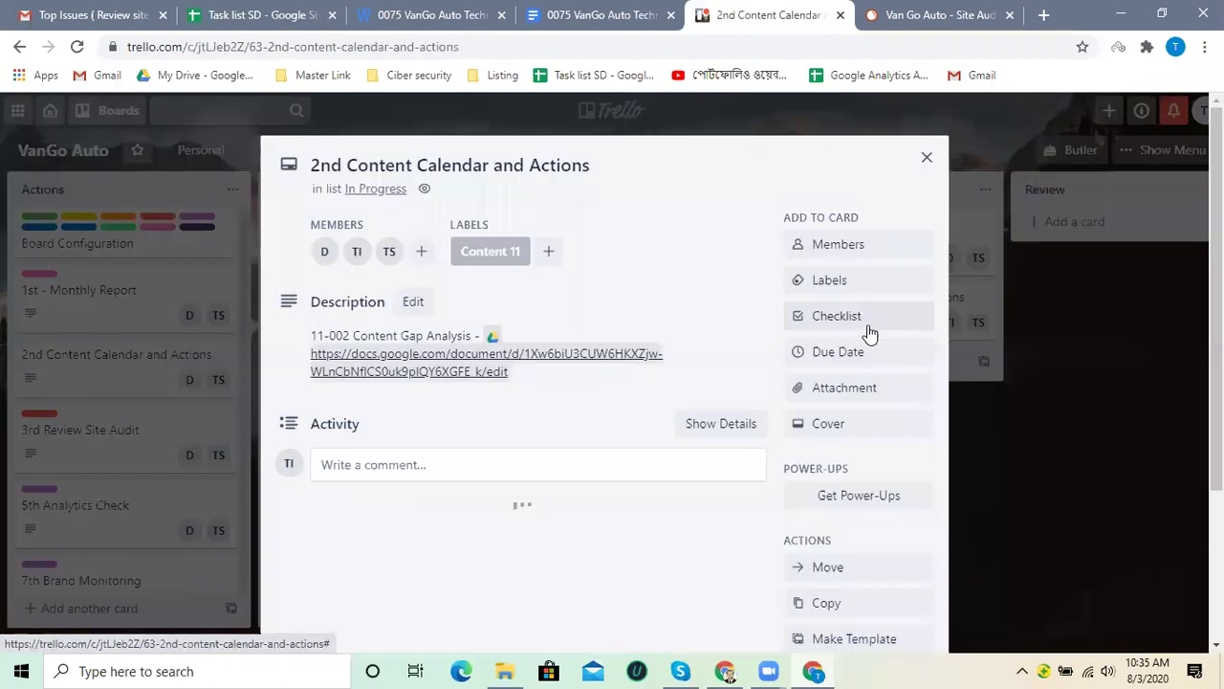
left_click(550, 457)
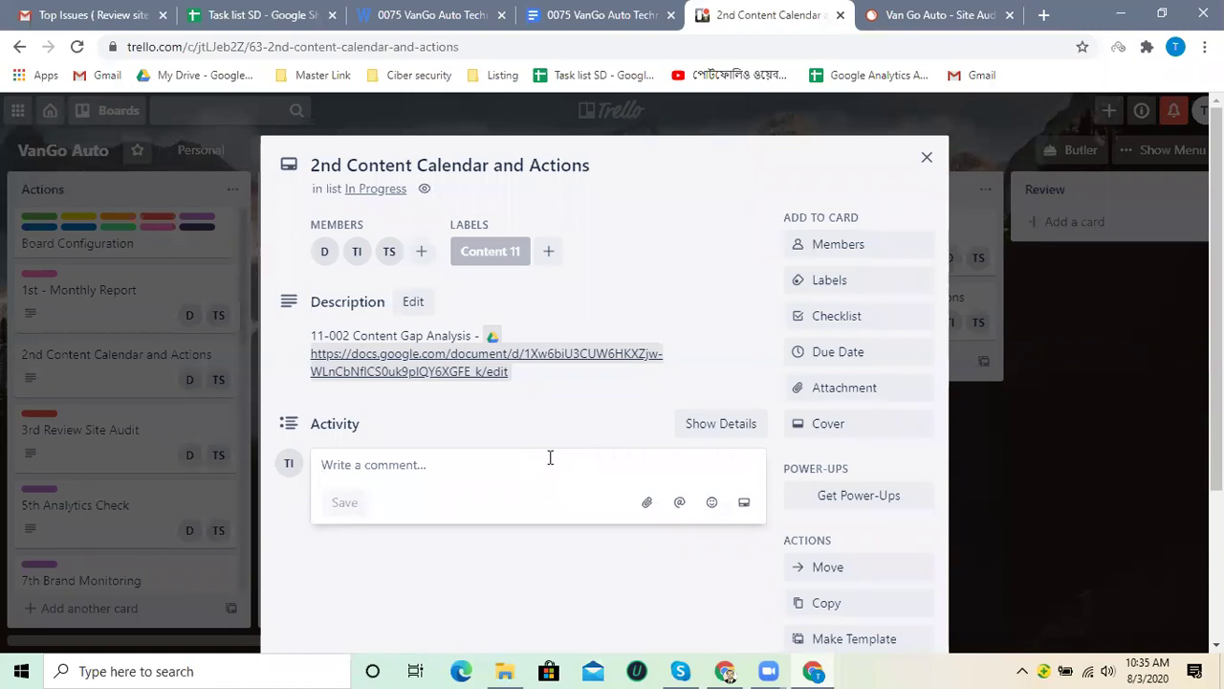
type("Done, Kindly check")
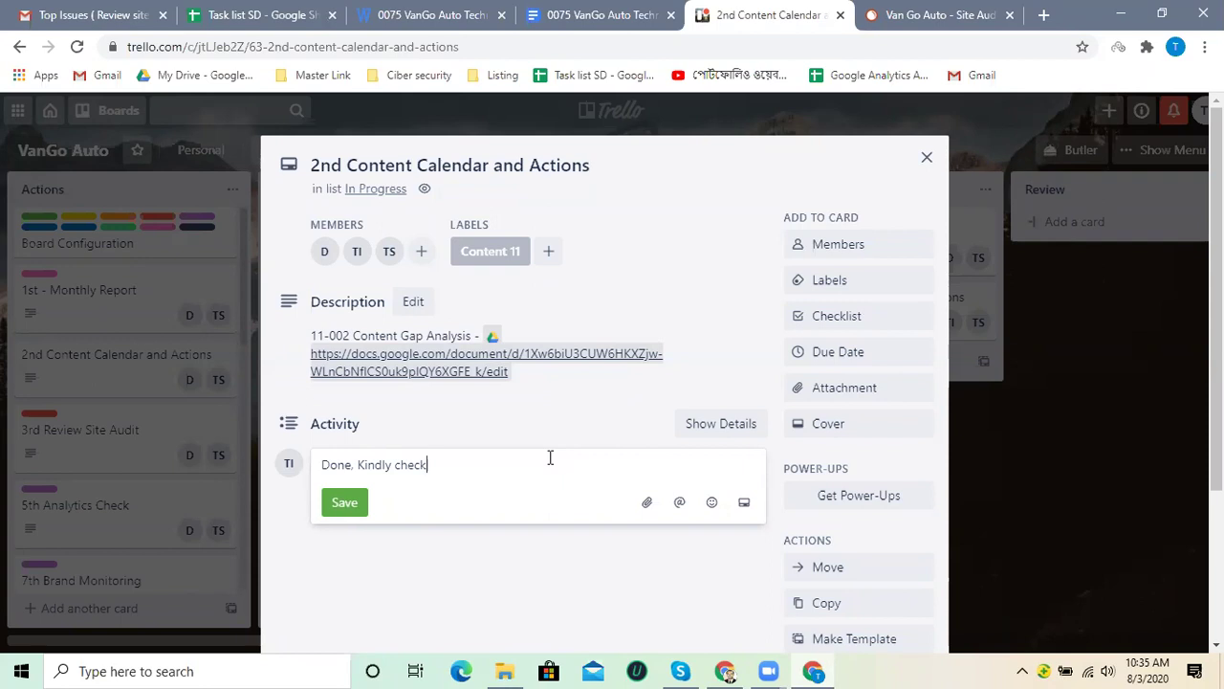
type("!")
left_click(346, 504)
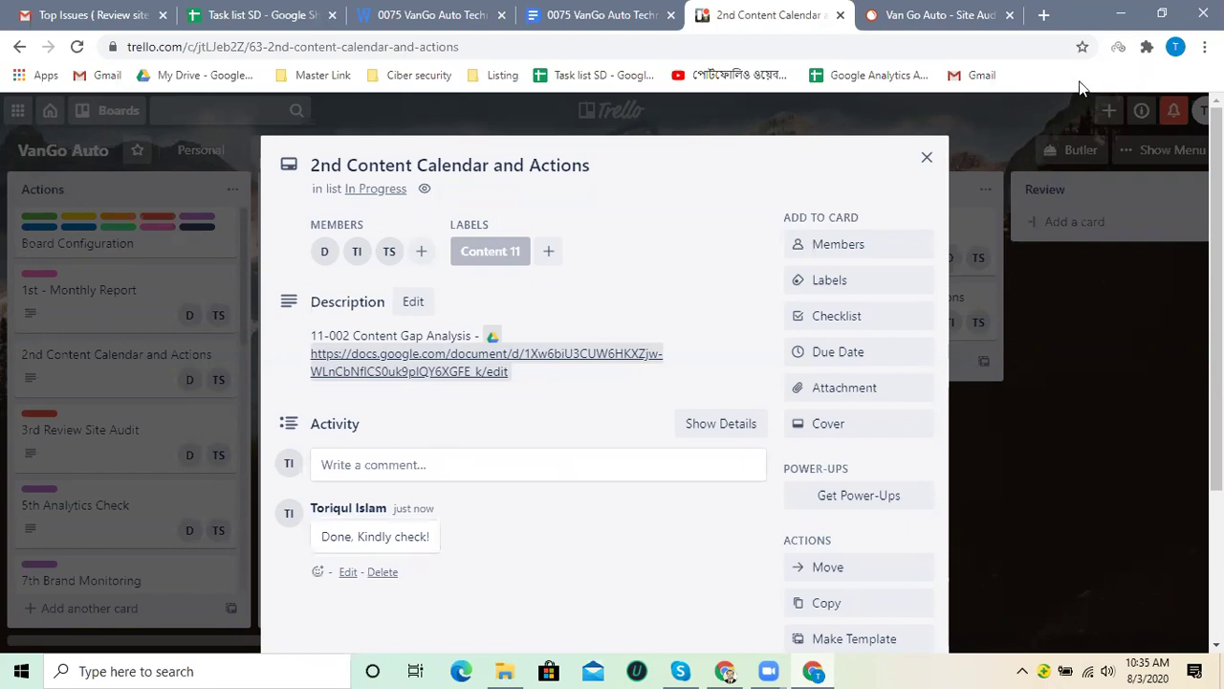
left_click(926, 157)
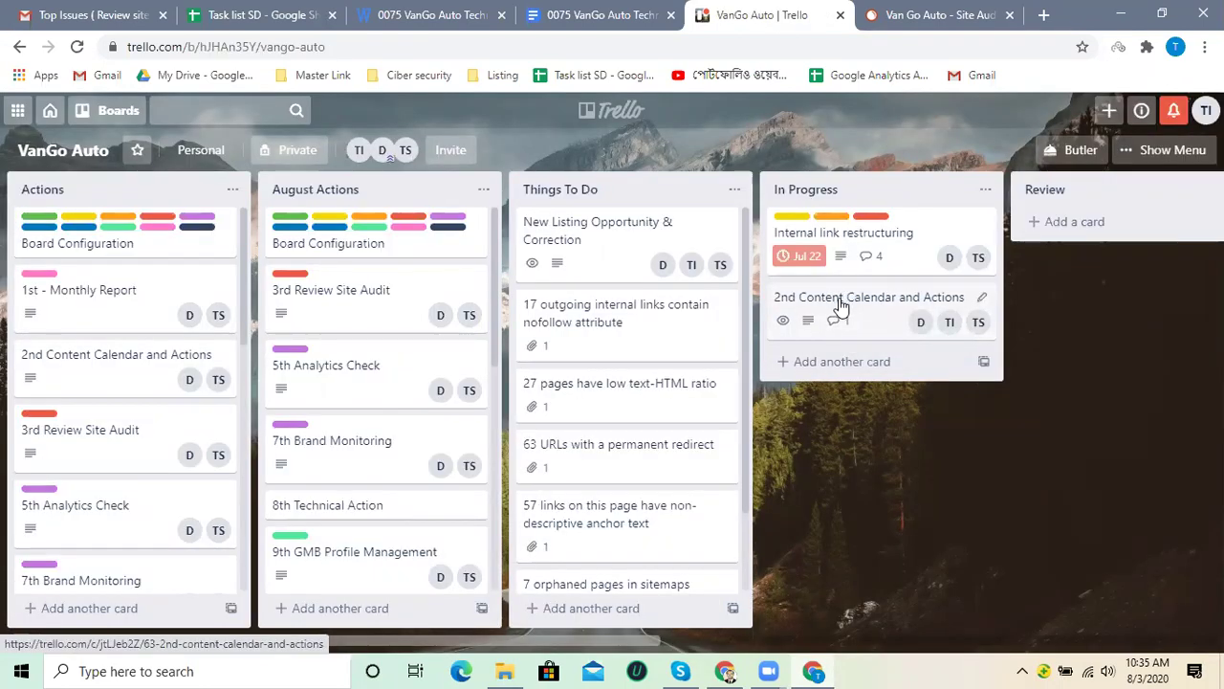
Move the 2nd Content Calendar and Actions card from In Progress to the Review list.
left_click_drag(855, 300, 928, 230)
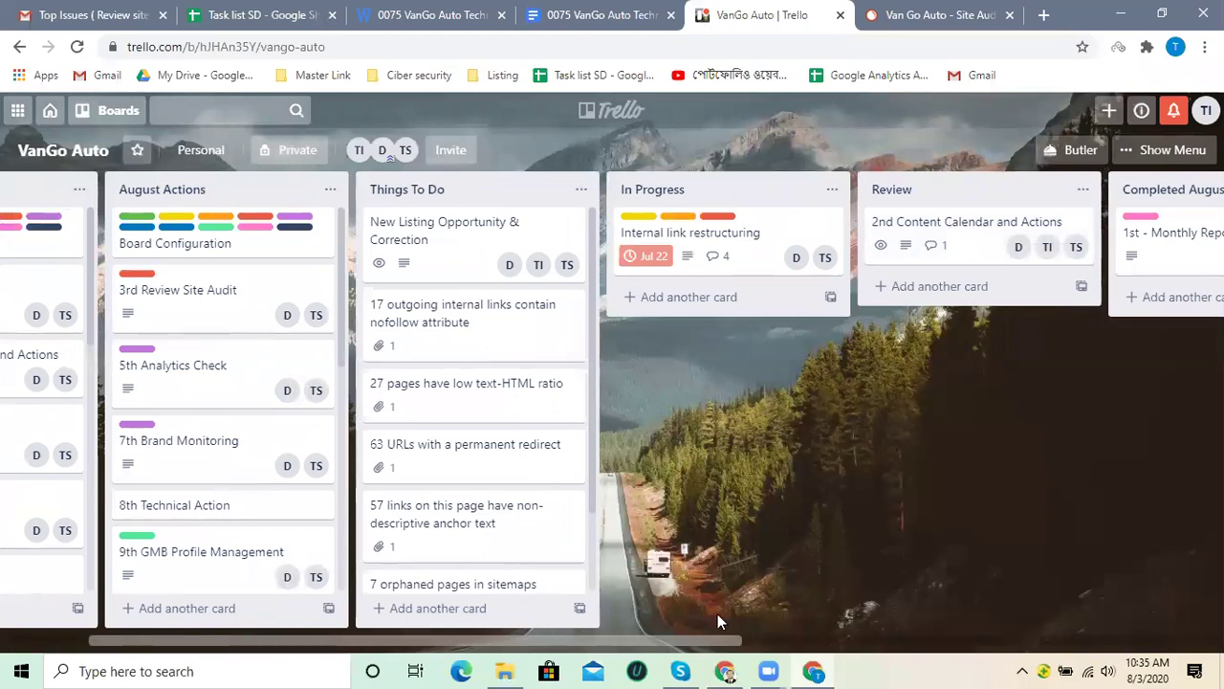
scroll(718, 622, "left", 1)
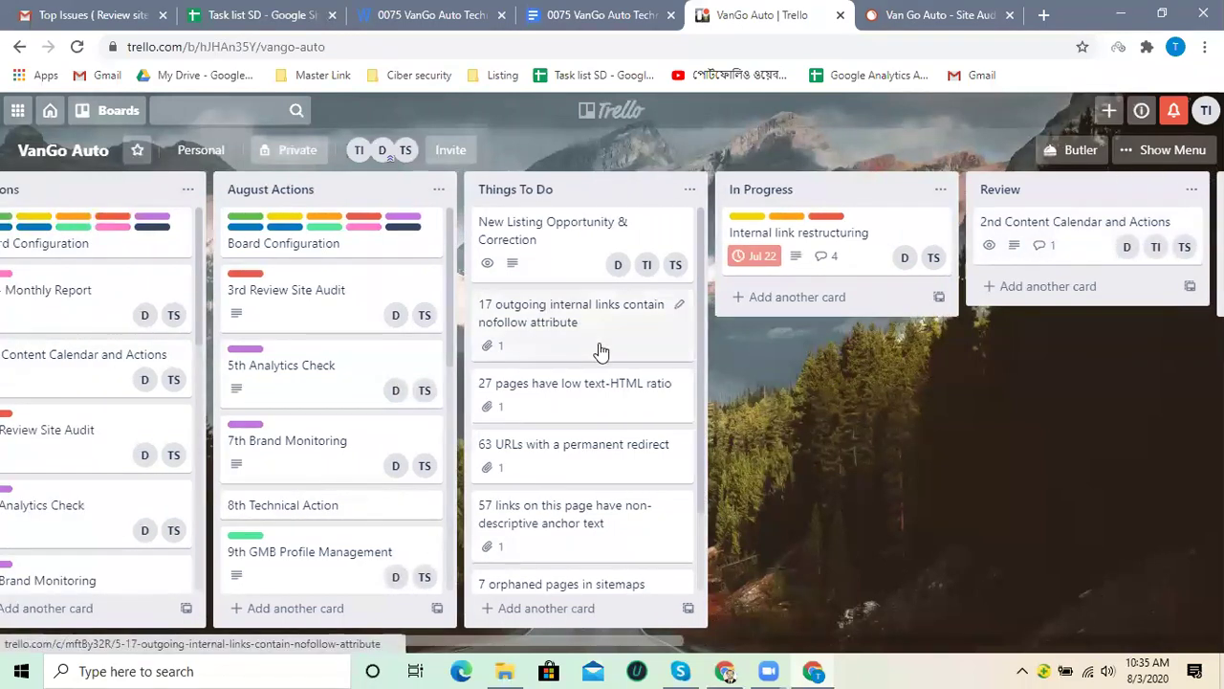
Switch to Facebook in the other browser window and examine the Zoom meeting screenshot the contact replied to in the open chat.
left_click(729, 670)
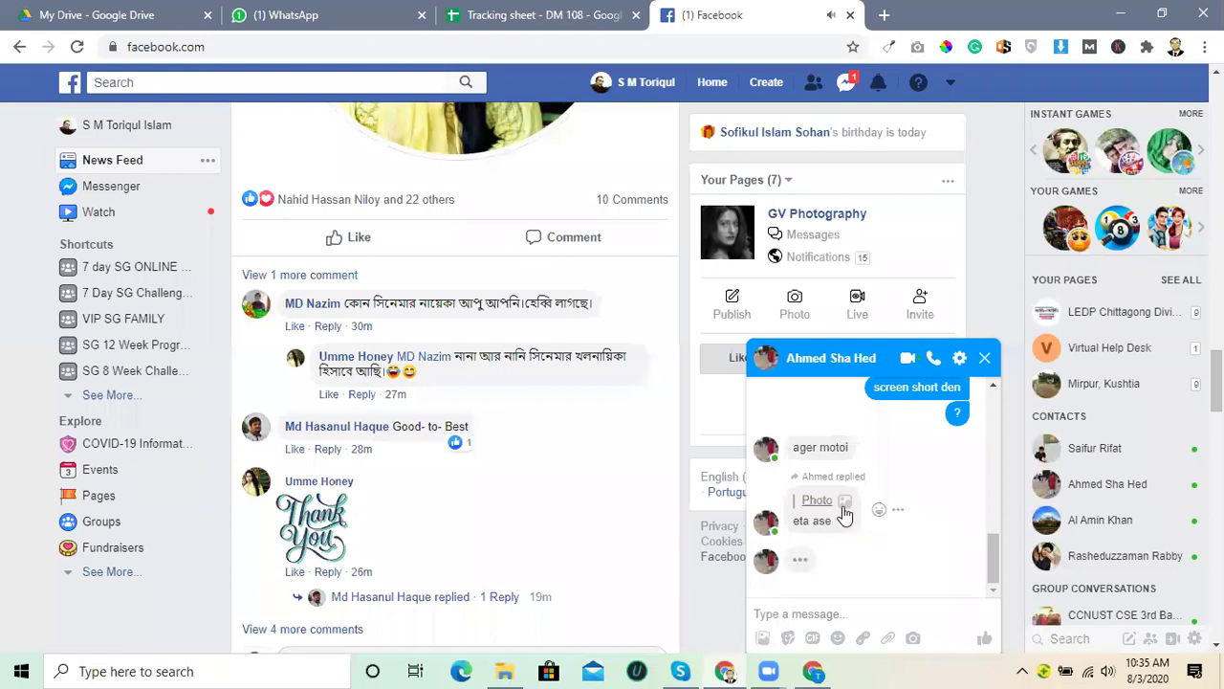
scroll(845, 515, "up", 5)
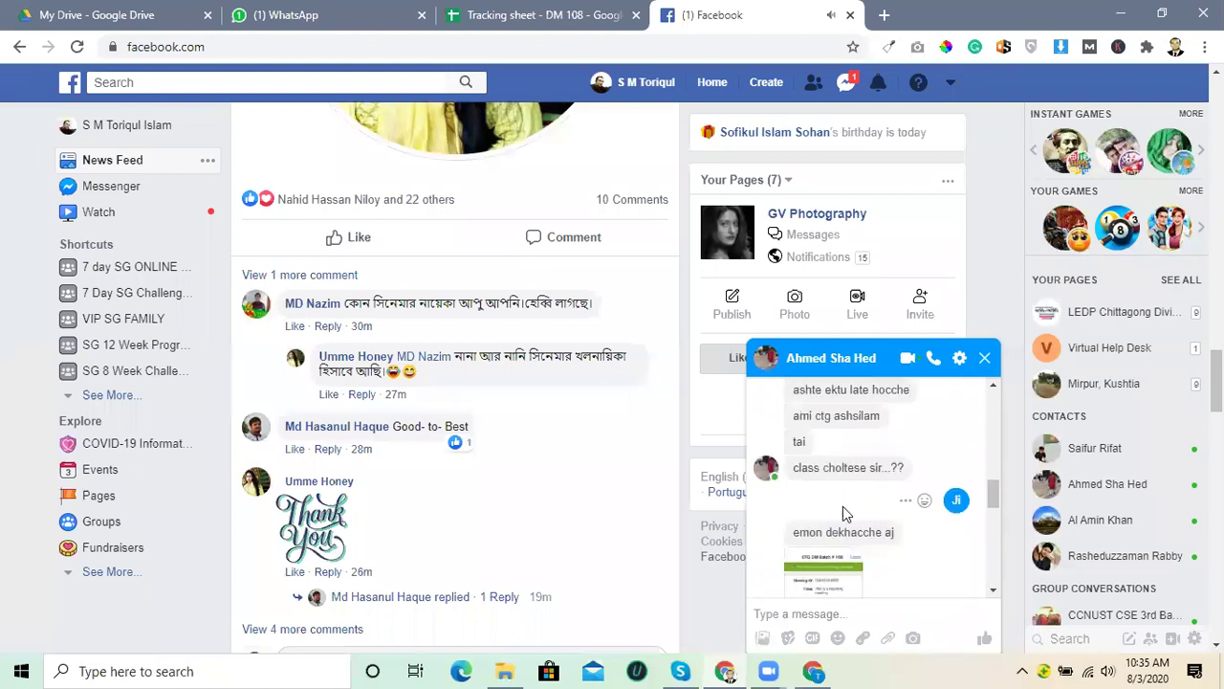
scroll(844, 515, "down", 2)
left_click(816, 499)
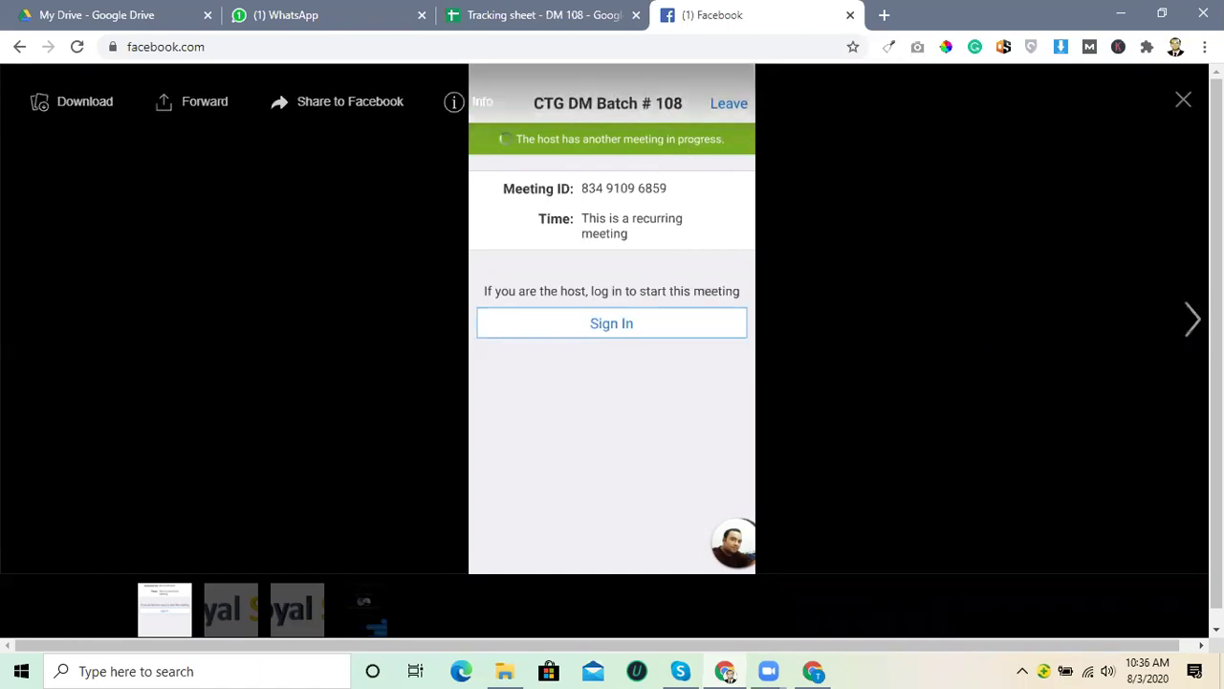
left_click(1184, 104)
Look through the Facebook chat history, the DM 108 tracking sheet and the CTG DM Batch # 108 WhatsApp group for the class meeting details.
scroll(898, 498, "up", 2)
scroll(898, 498, "up", 5)
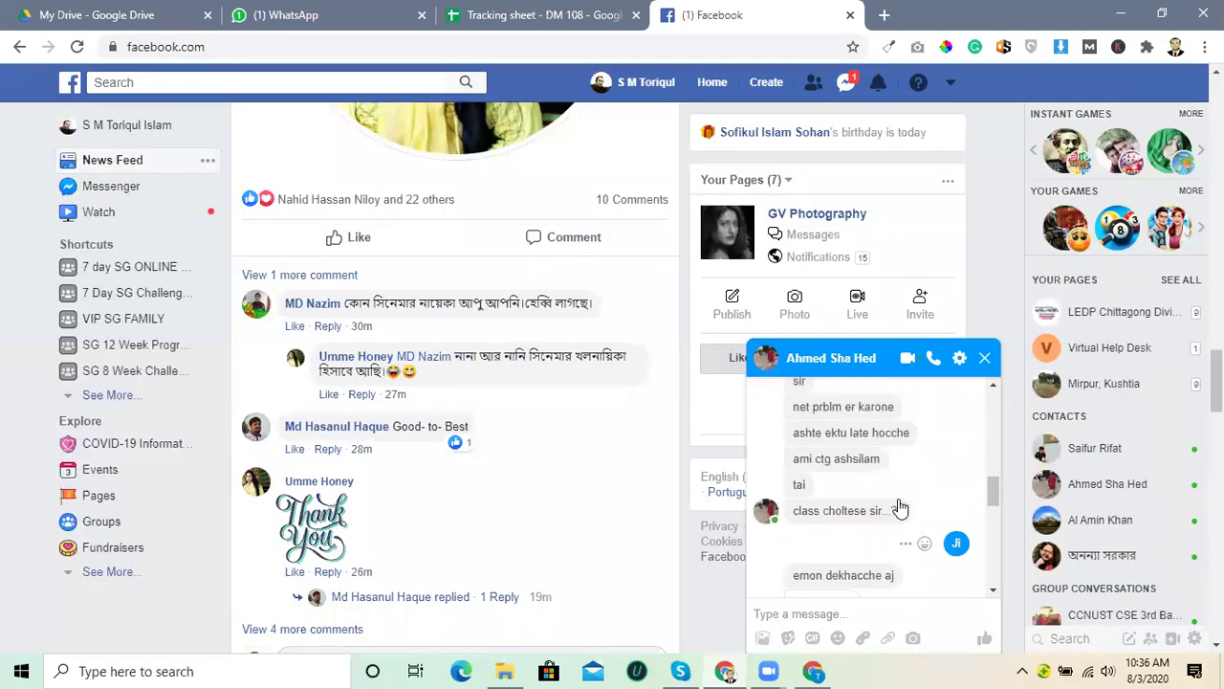
scroll(898, 507, "up", 5)
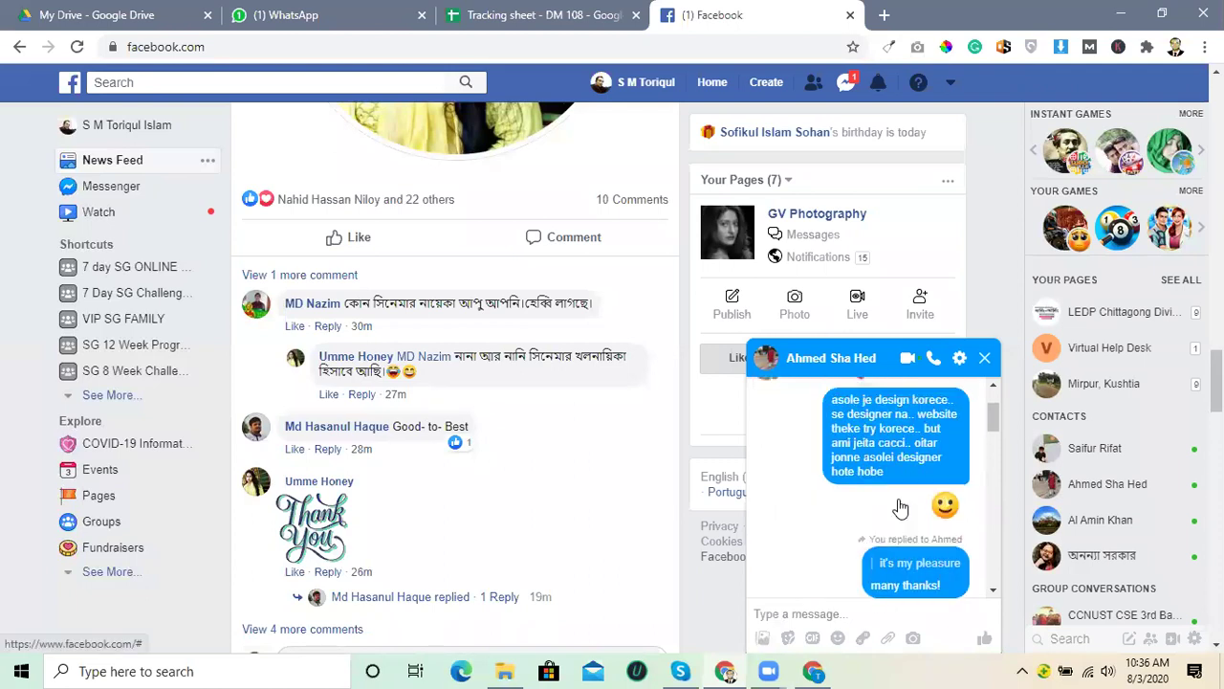
scroll(900, 506, "up", 5)
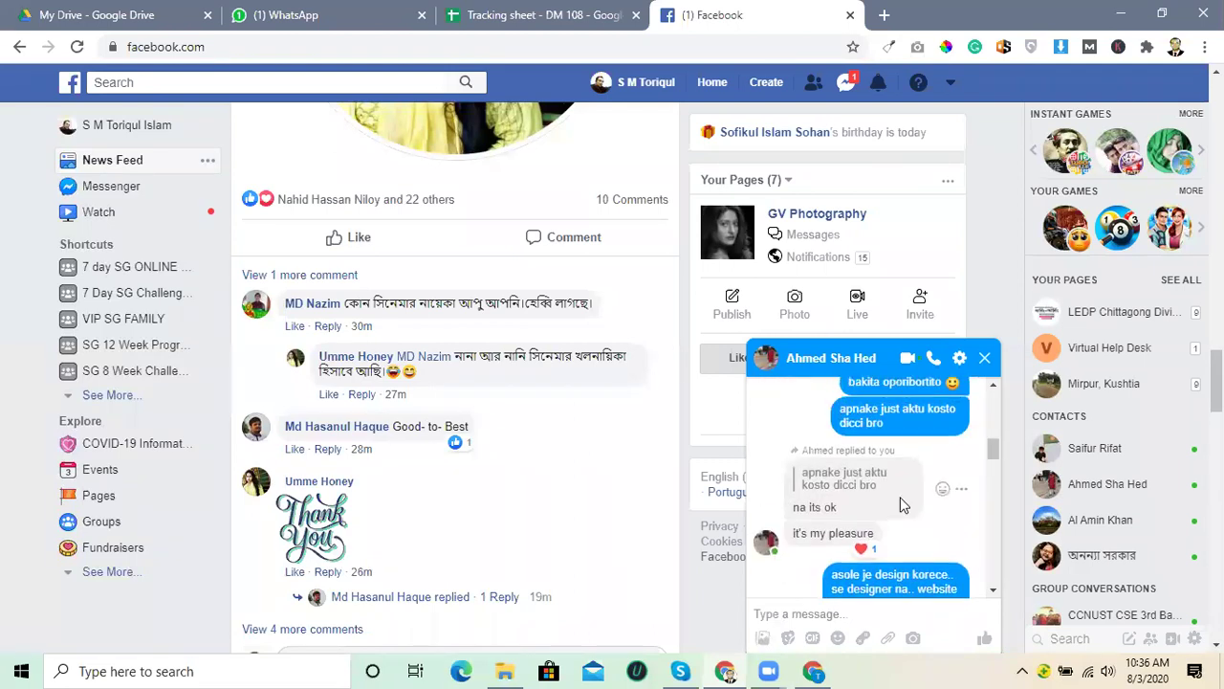
scroll(901, 502, "down", 5)
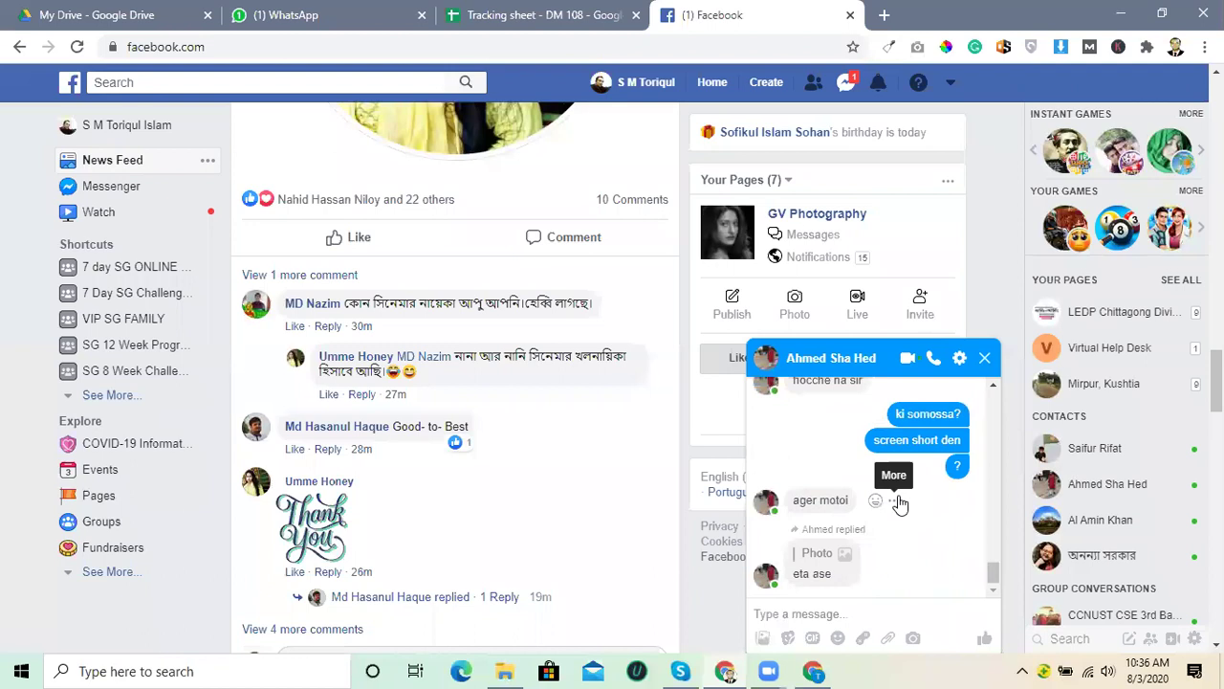
left_click(553, 10)
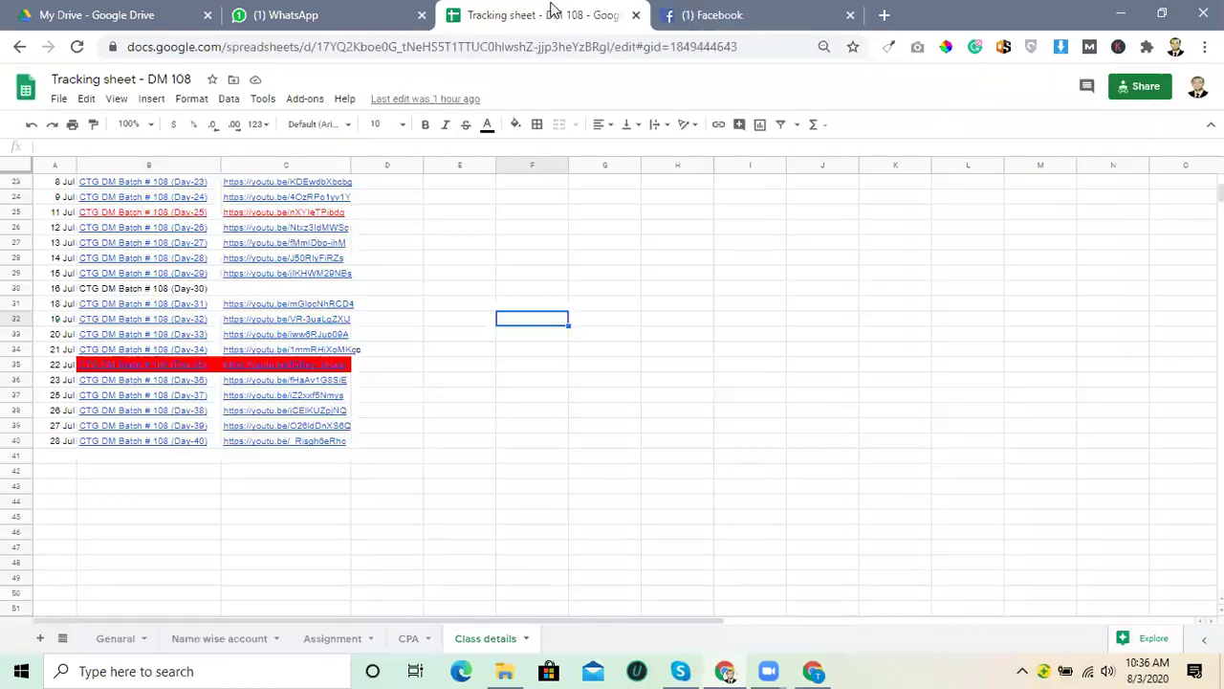
left_click(319, 14)
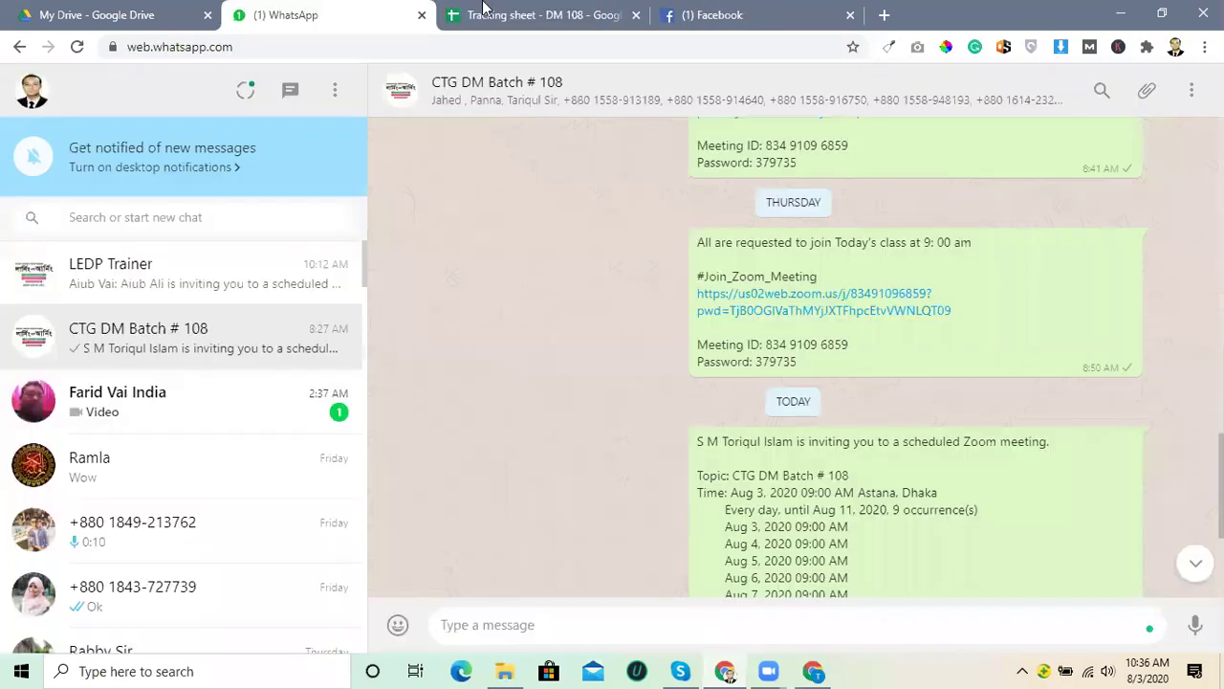
left_click(754, 14)
scroll(903, 552, "up", 2)
scroll(913, 545, "up", 6)
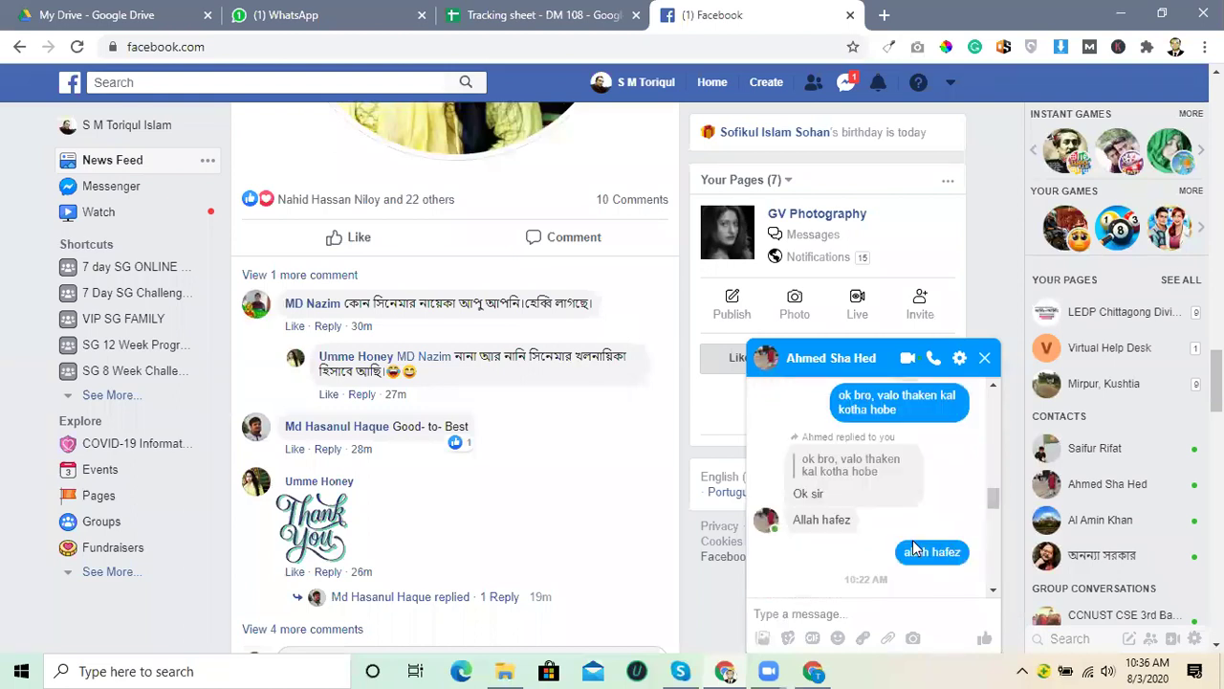
scroll(914, 543, "up", 4)
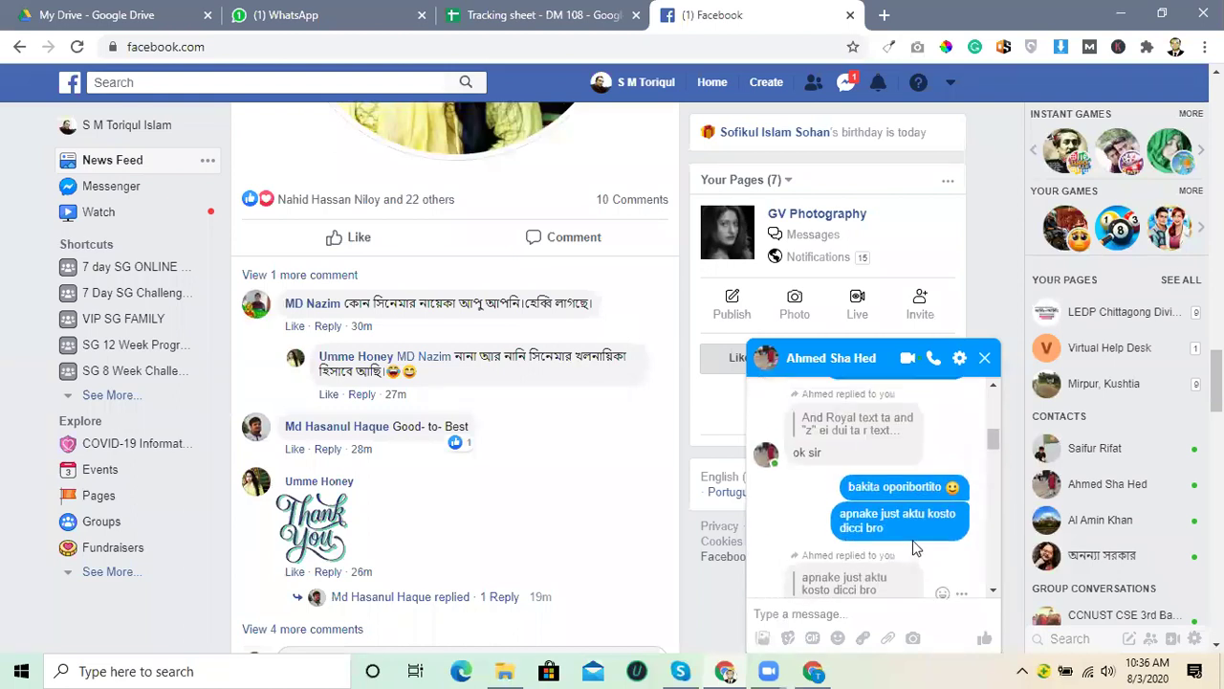
scroll(914, 545, "down", 10)
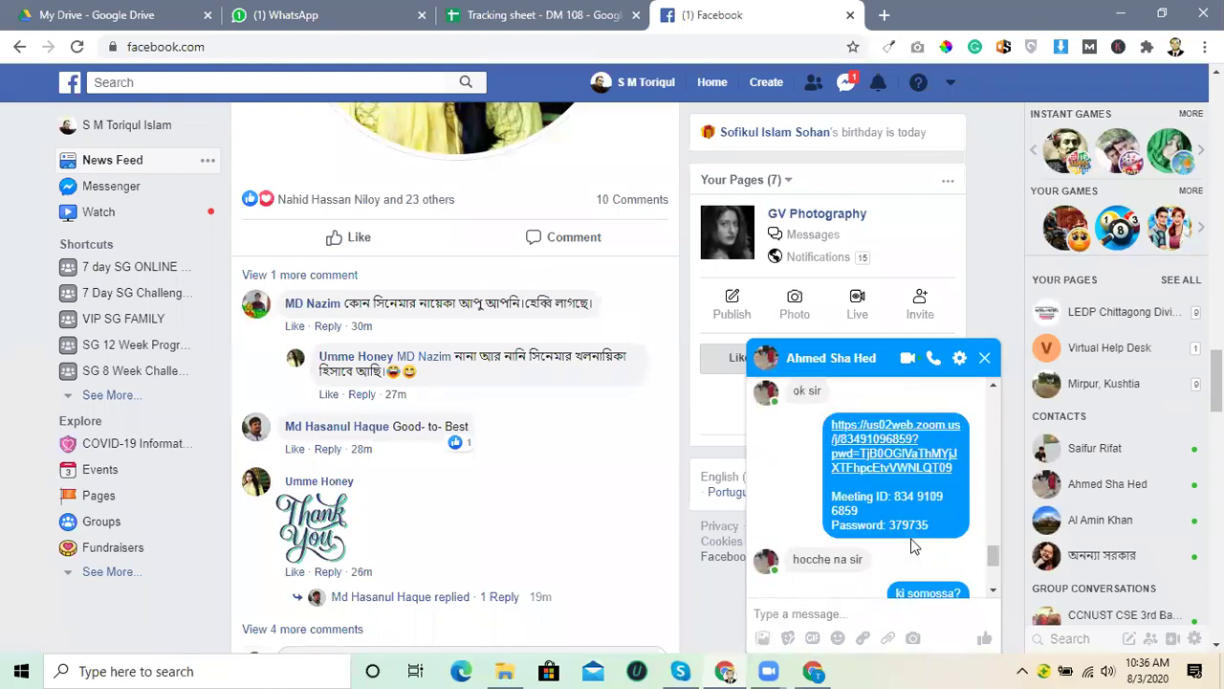